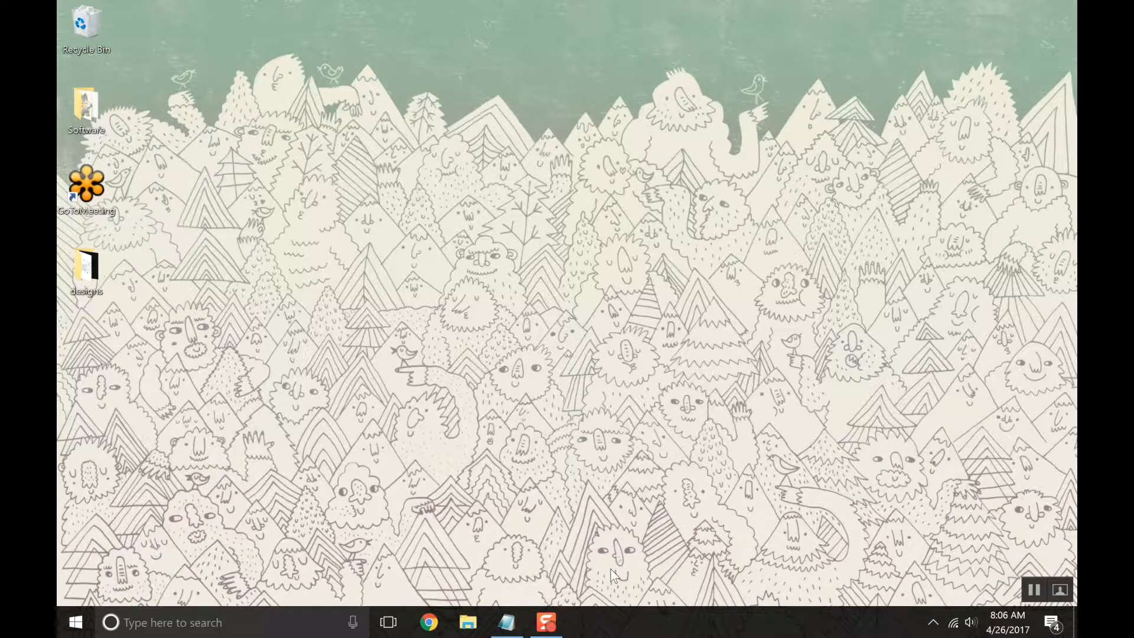
# Start a new design in Floriani Total Control U from the desktop Software folder and float the File toolbar over the workspace.
pyautogui.doubleClick(98, 112)
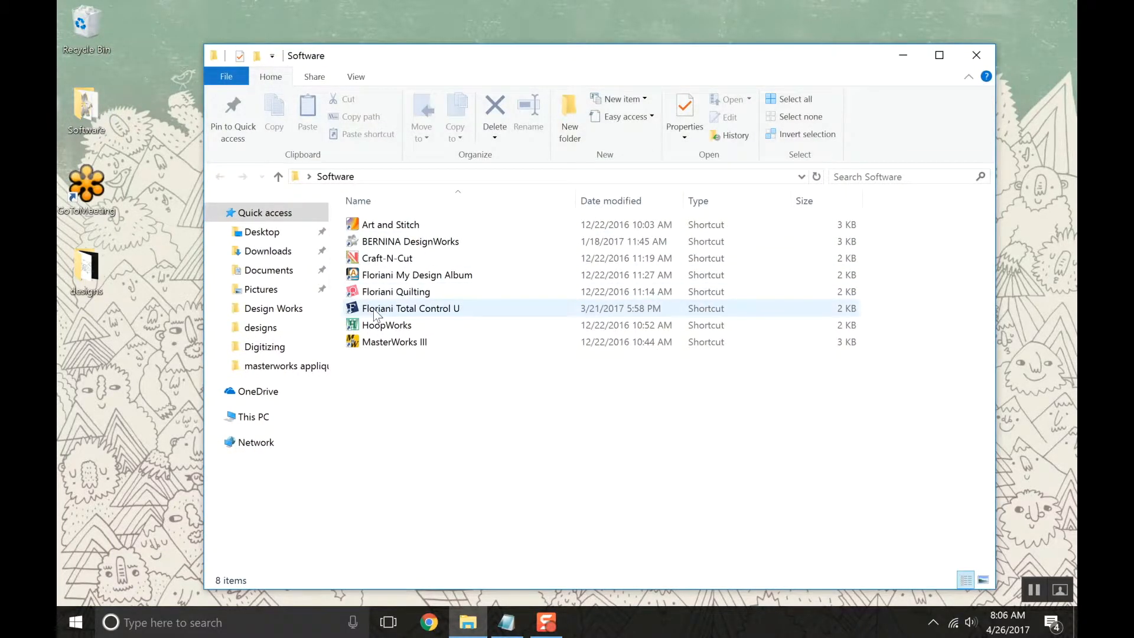
pyautogui.doubleClick(374, 309)
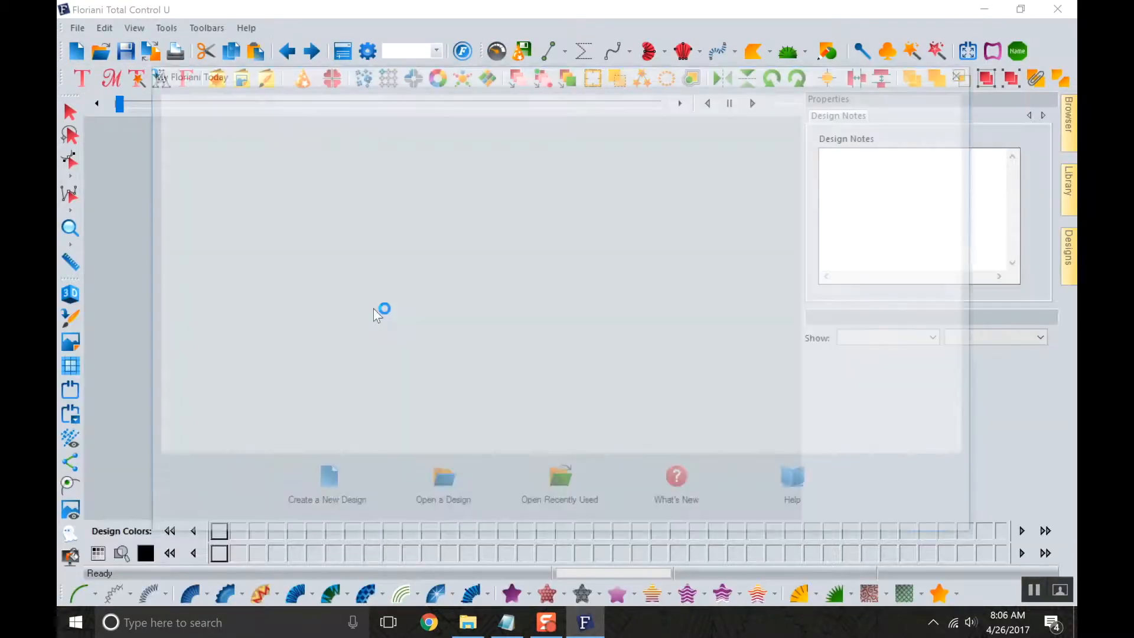
pyautogui.click(313, 496)
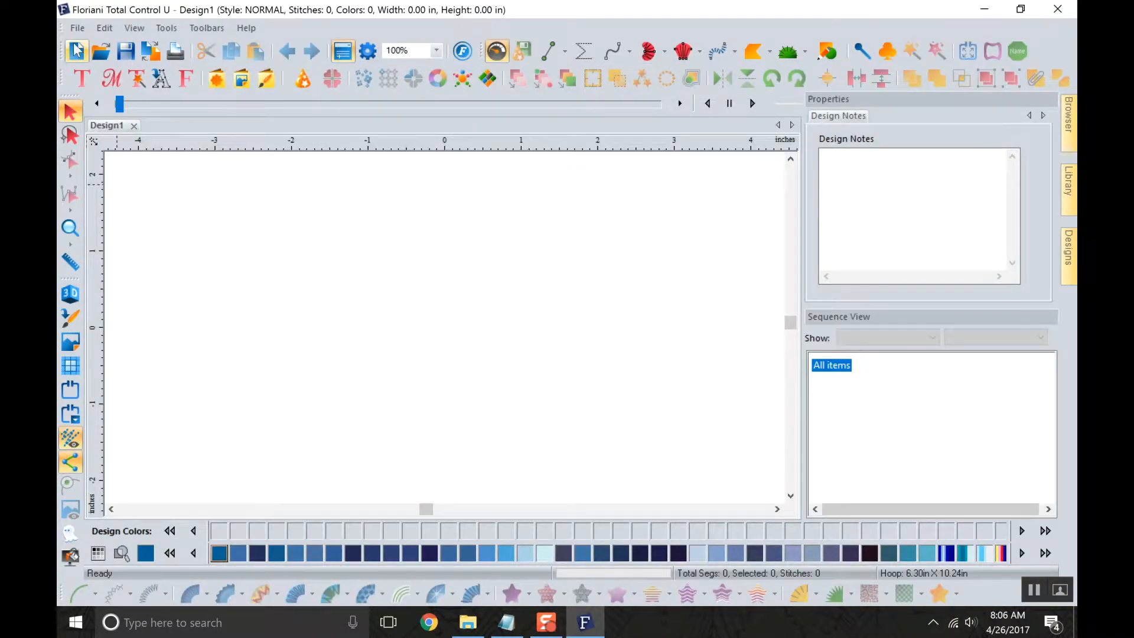
pyautogui.moveTo(61, 47); pyautogui.dragTo(418, 298)
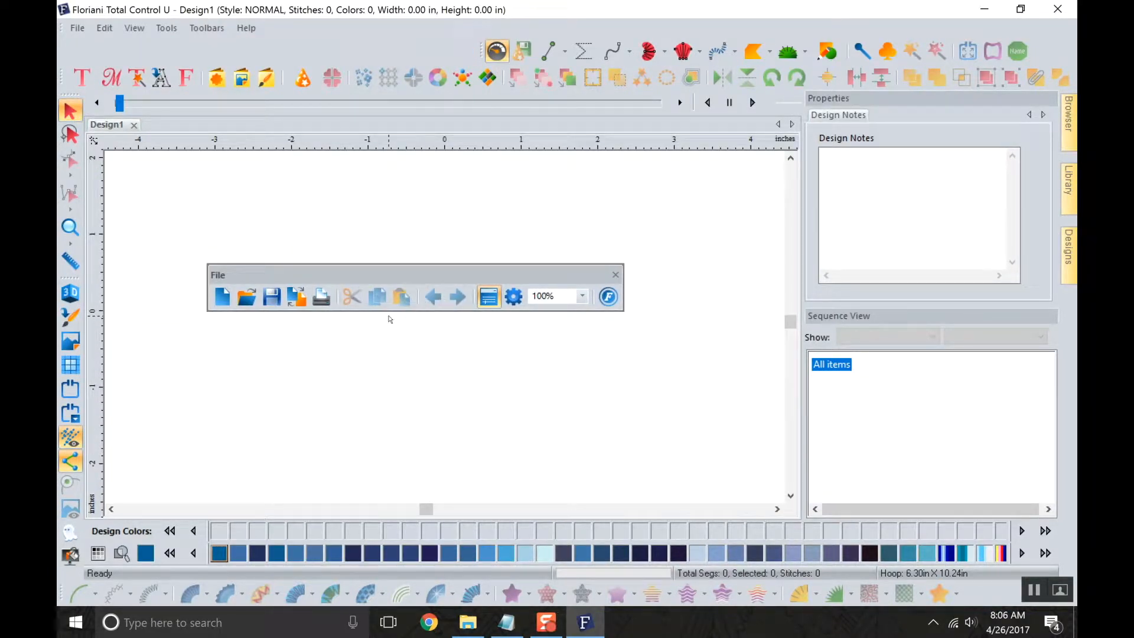
# Create five additional blank designs, switching between the first two open designs along the way.
pyautogui.click(223, 298)
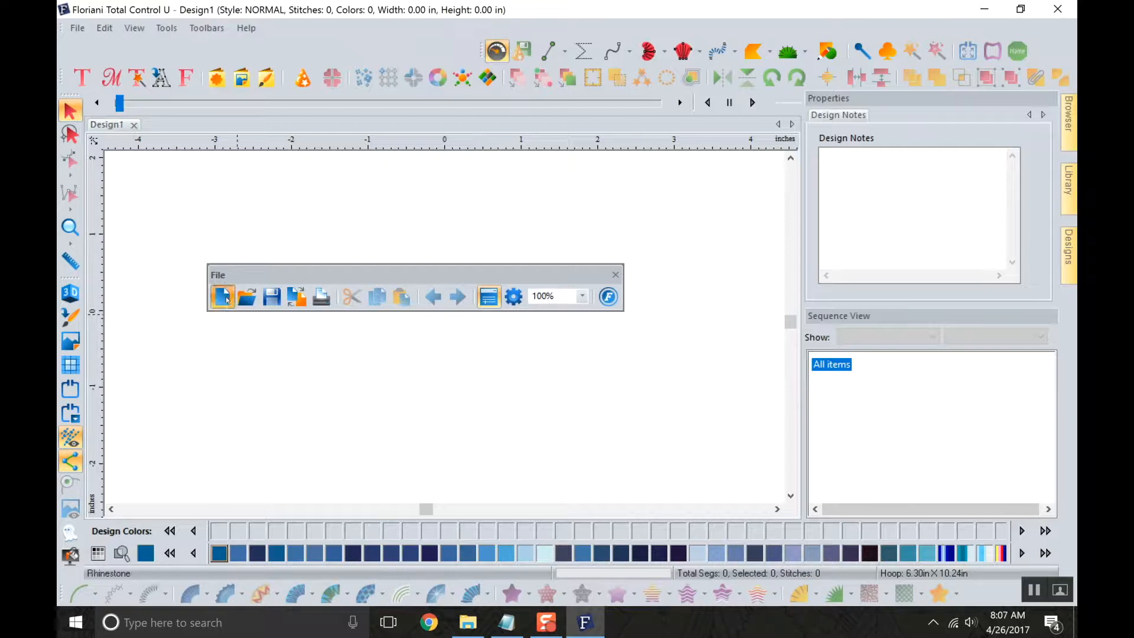
pyautogui.click(101, 129)
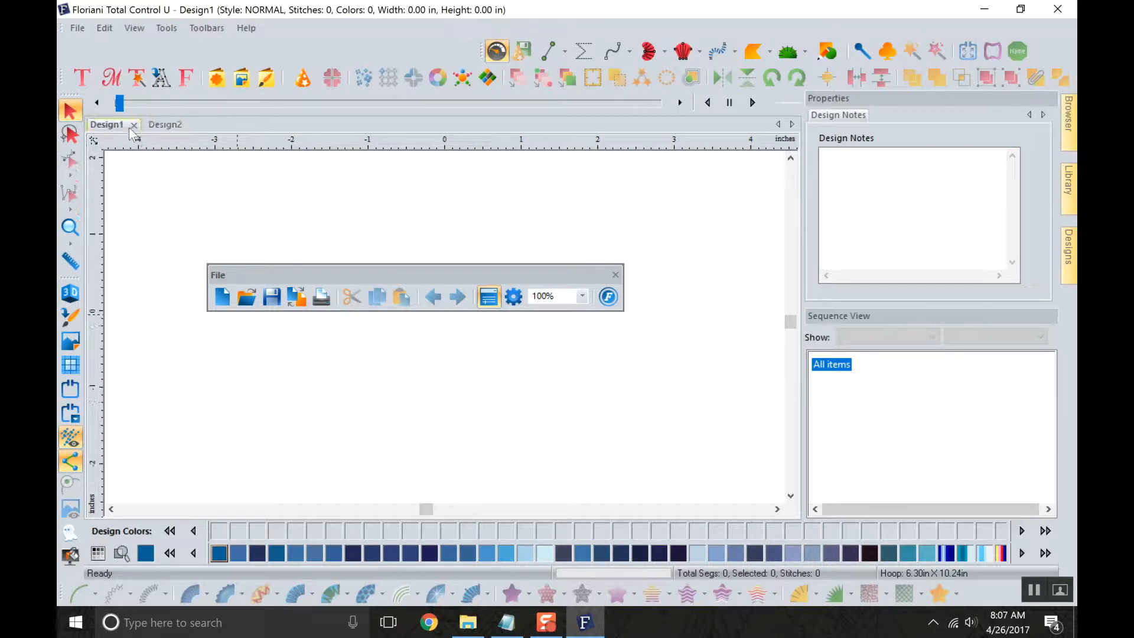
pyautogui.click(157, 126)
pyautogui.click(222, 297)
pyautogui.click(222, 298)
pyautogui.click(221, 298)
pyautogui.click(221, 297)
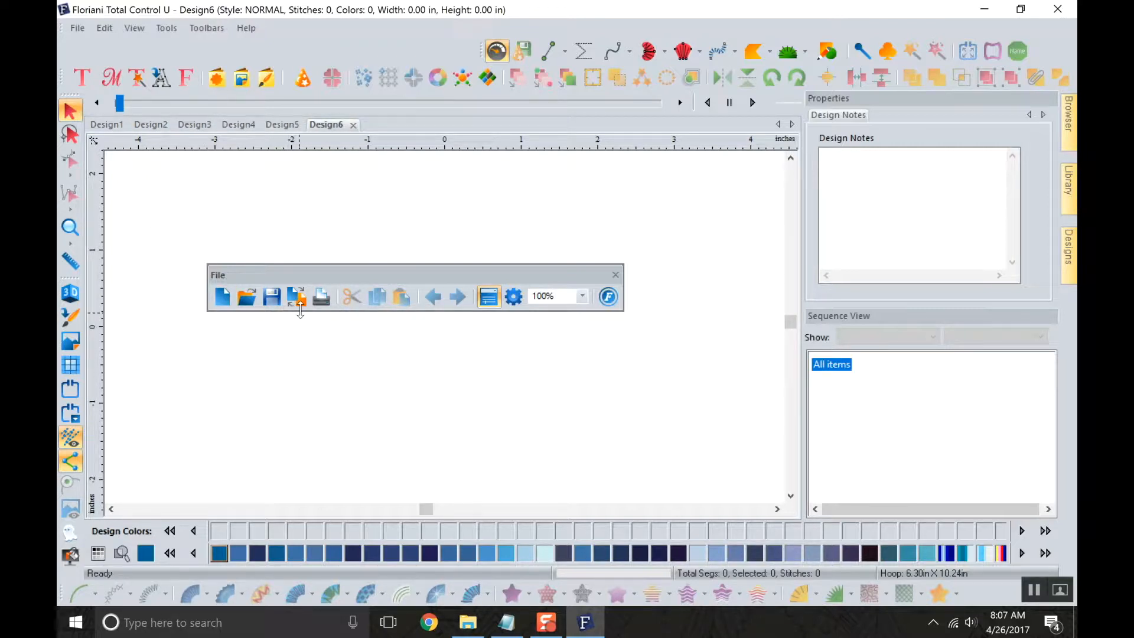
# Close the five extra blank designs, keeping only Design1 open.
pyautogui.click(352, 124)
pyautogui.click(309, 125)
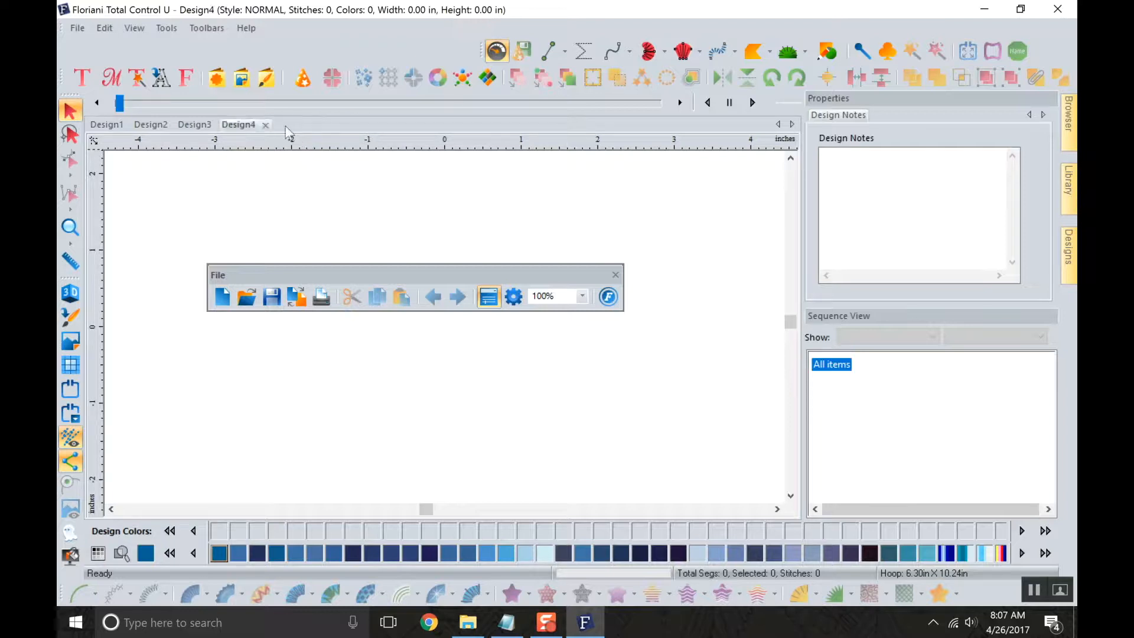
pyautogui.click(265, 125)
pyautogui.click(222, 125)
pyautogui.click(178, 125)
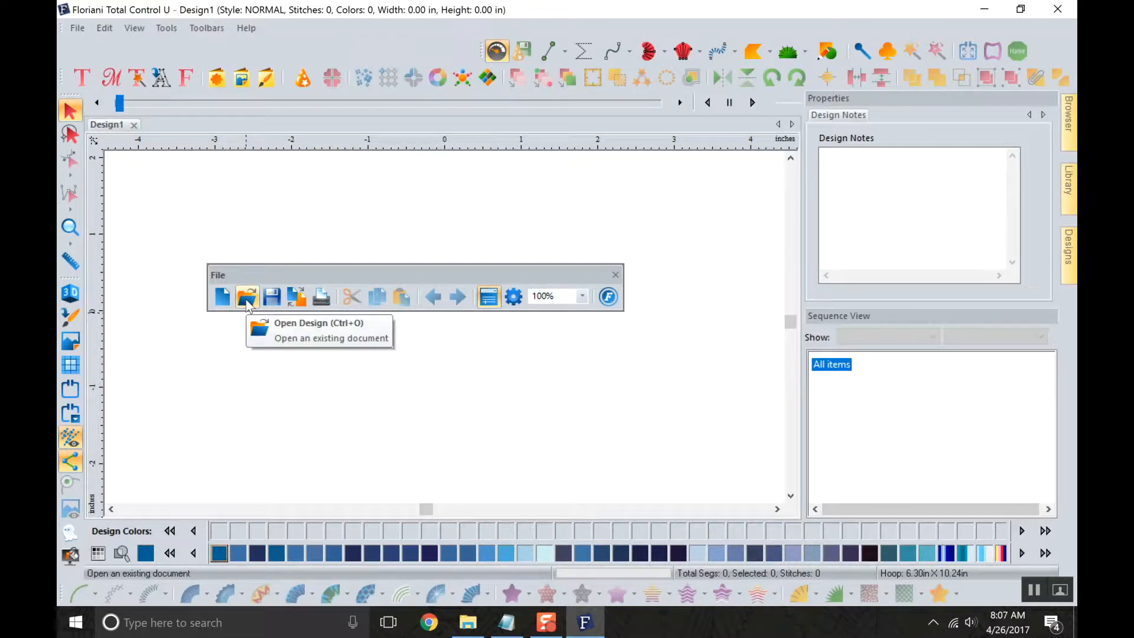
# Preview Bunnies0.pes, Bunnies1.pes and Bunnies1.waf in the desktop designs folder without opening any of them.
pyautogui.click(248, 300)
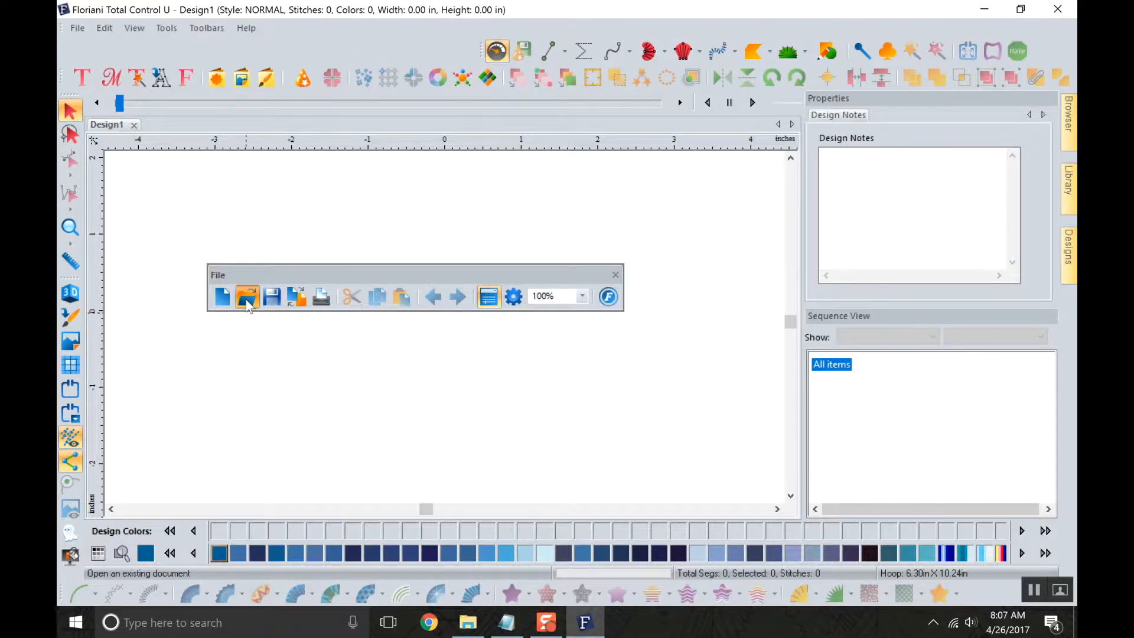
pyautogui.click(348, 272)
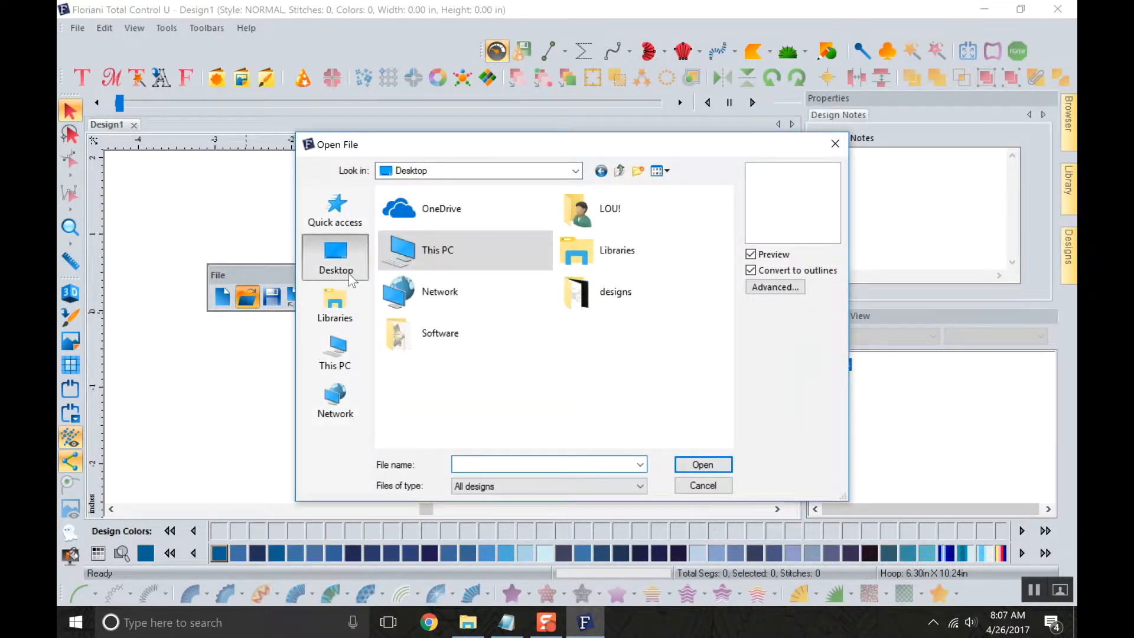
pyautogui.doubleClick(595, 288)
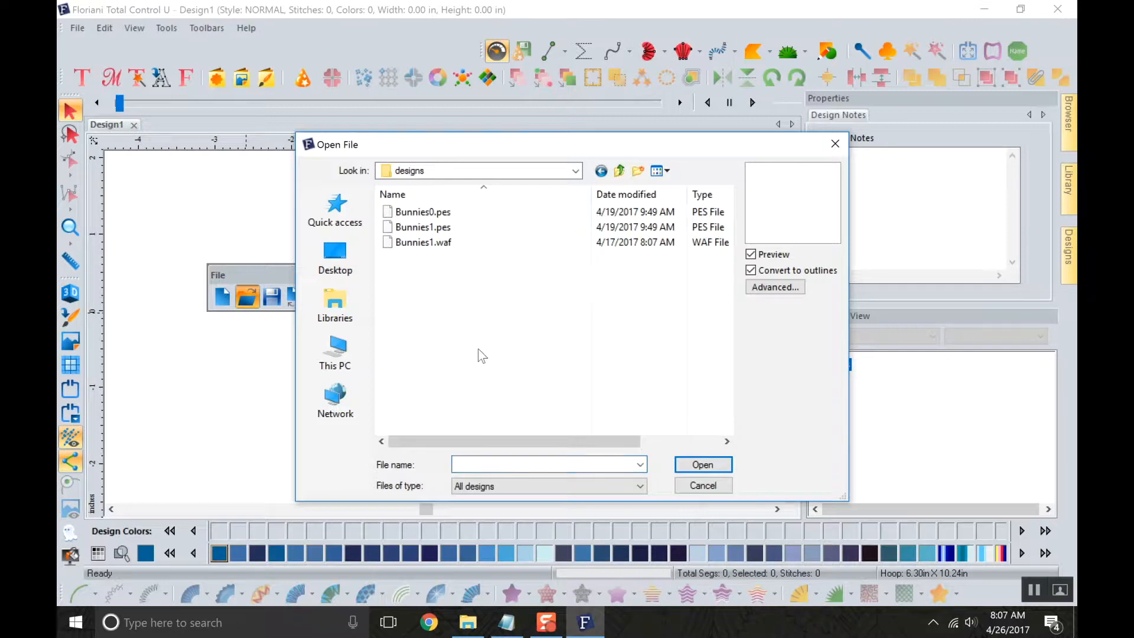
pyautogui.click(440, 214)
pyautogui.click(443, 230)
pyautogui.click(437, 247)
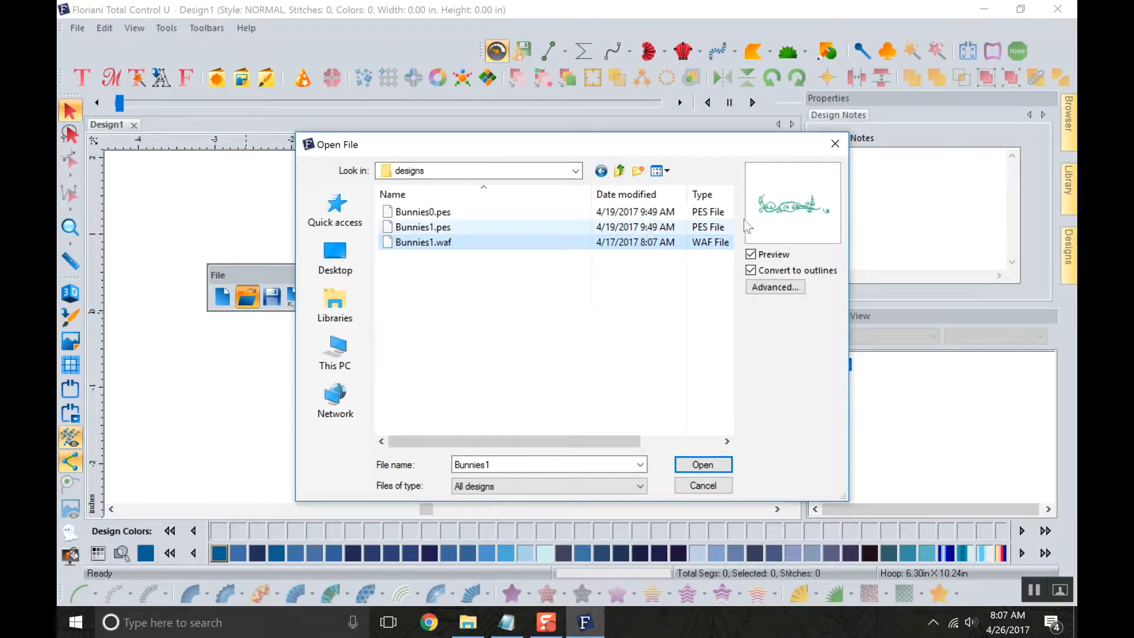
pyautogui.click(835, 145)
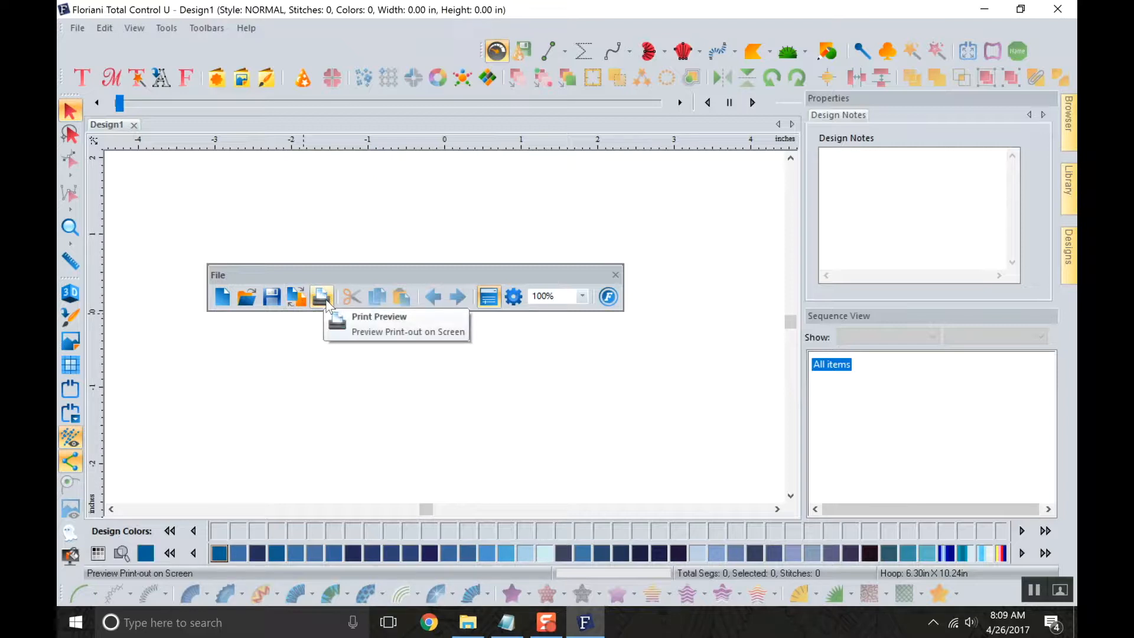
# Check the print preview of Design1 and return to the design page.
pyautogui.click(326, 300)
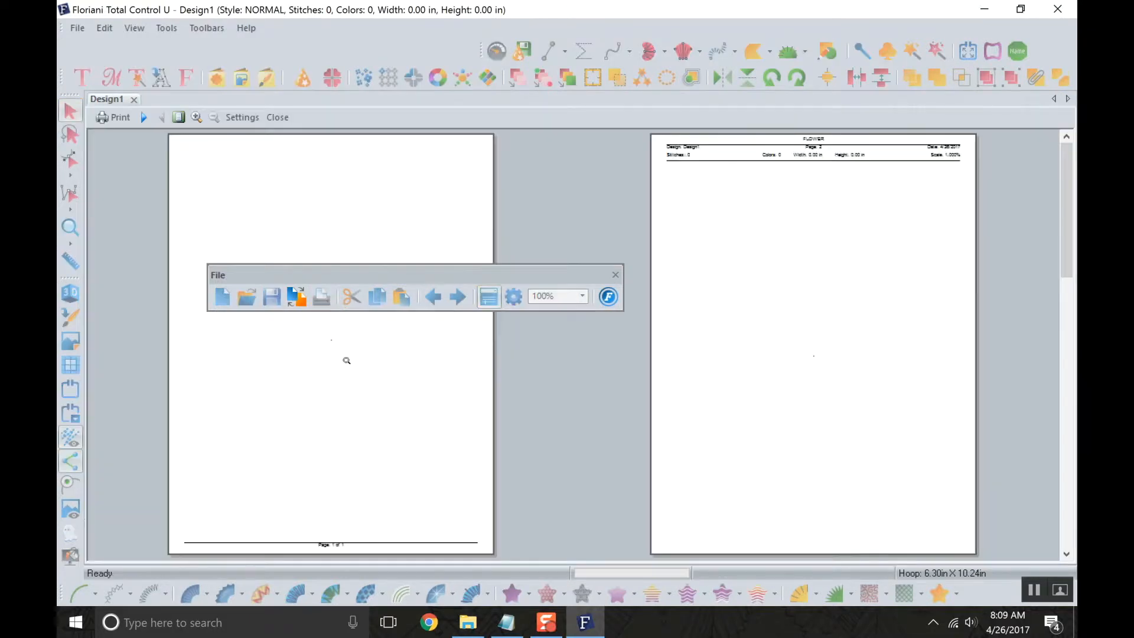
pyautogui.click(279, 111)
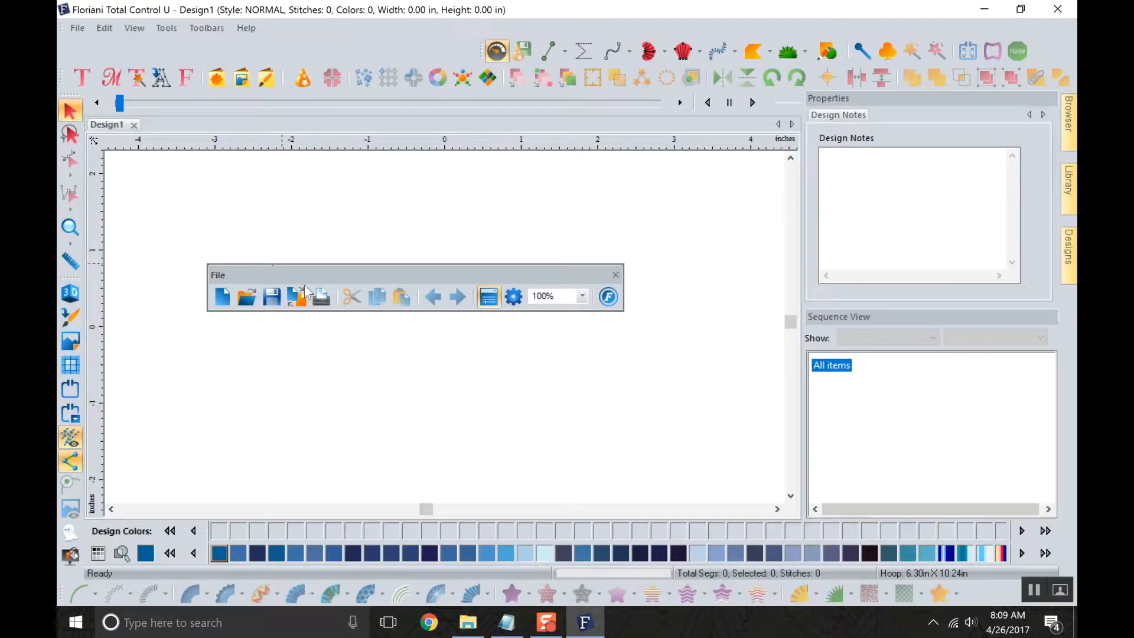
# Move the File toolbar clear of the page centre and add Jan 2016_1.waf from the January2016 free monthly designs.
pyautogui.moveTo(371, 269); pyautogui.dragTo(302, 175)
pyautogui.click(1068, 189)
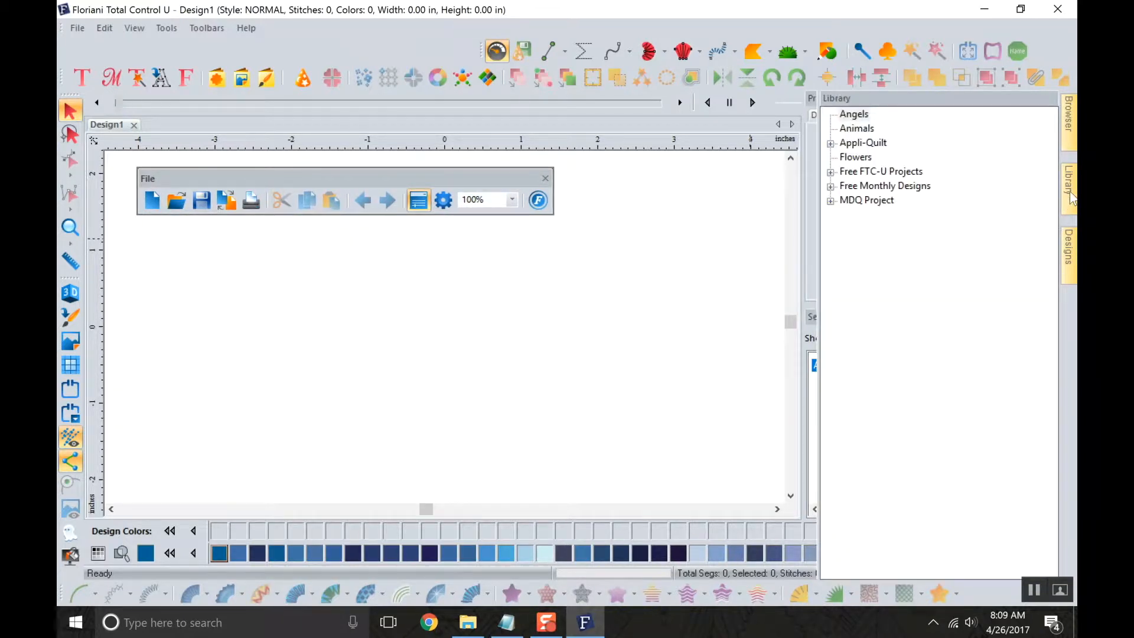
pyautogui.click(861, 187)
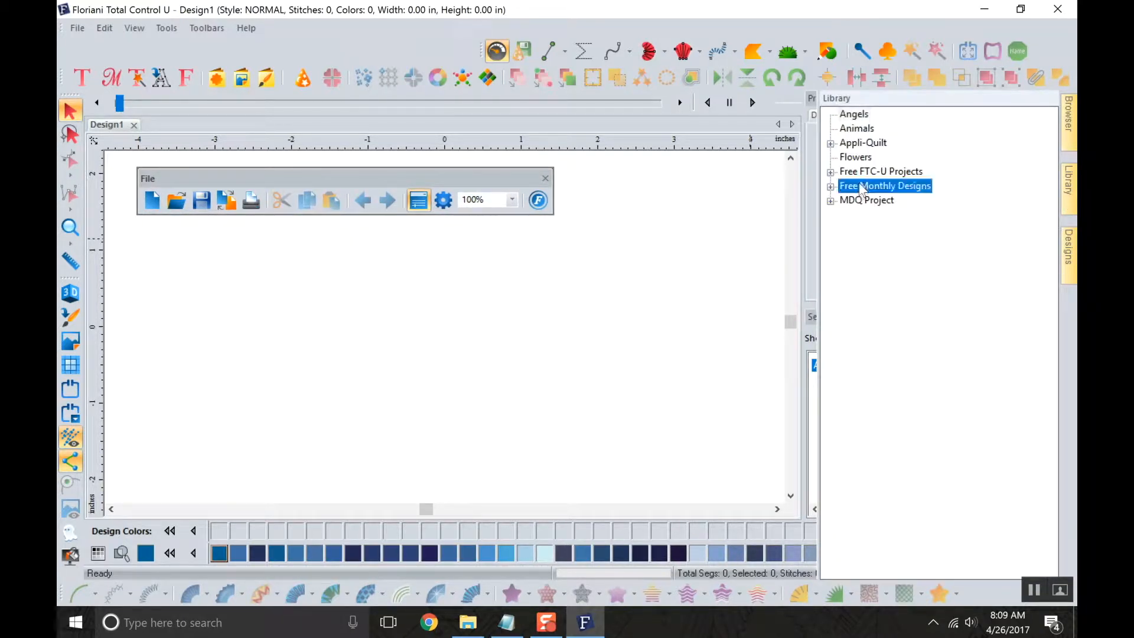
pyautogui.click(831, 187)
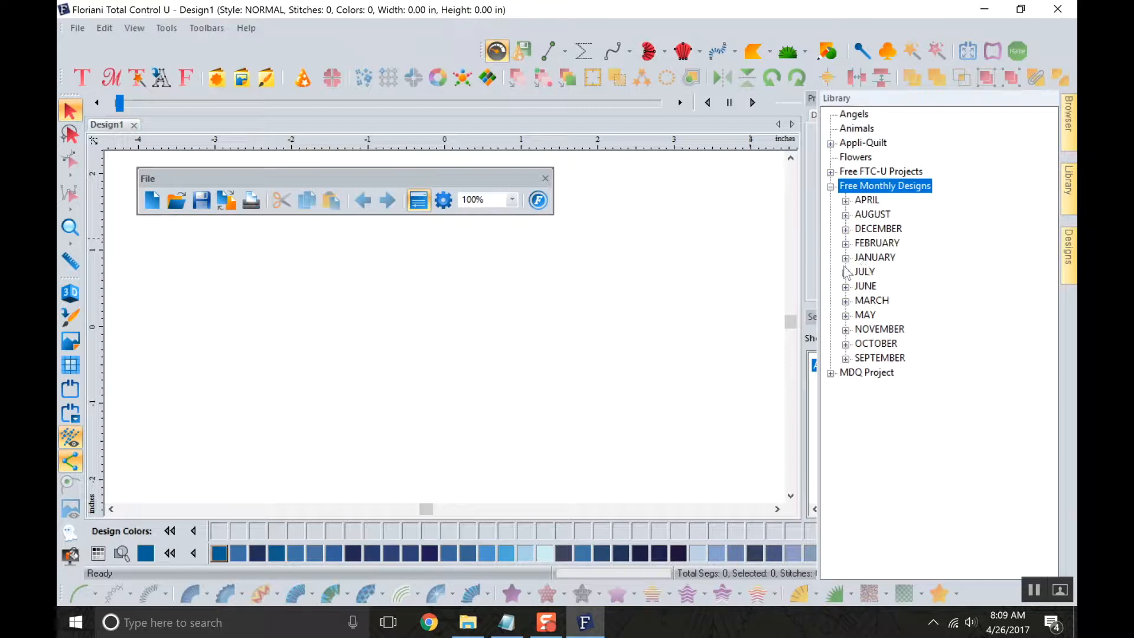
pyautogui.click(846, 259)
pyautogui.click(895, 358)
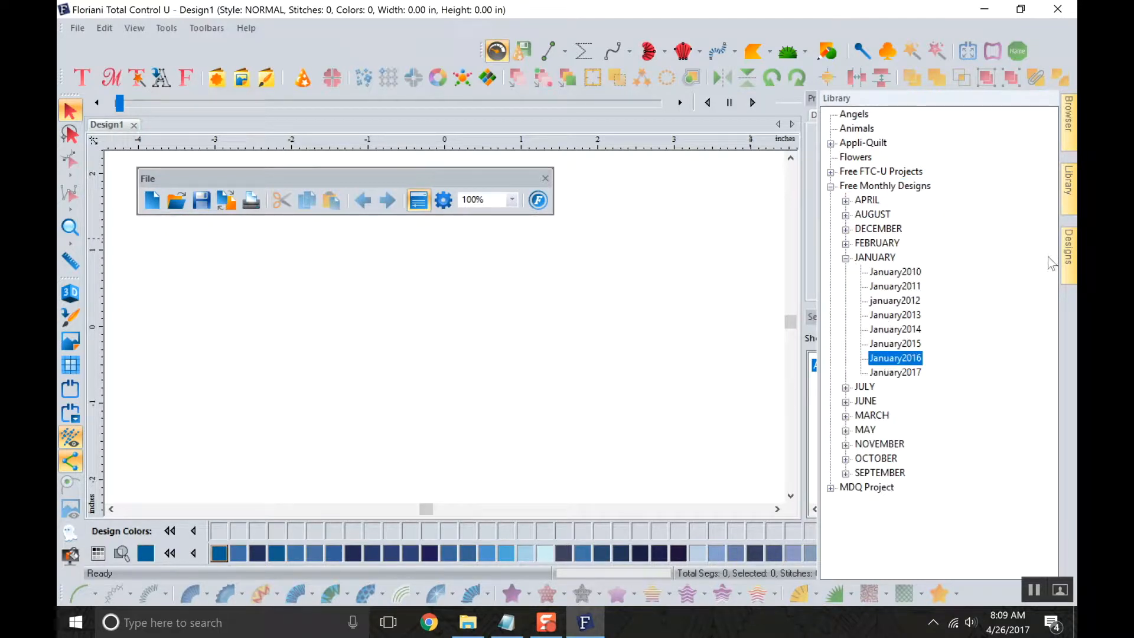
pyautogui.click(1068, 278)
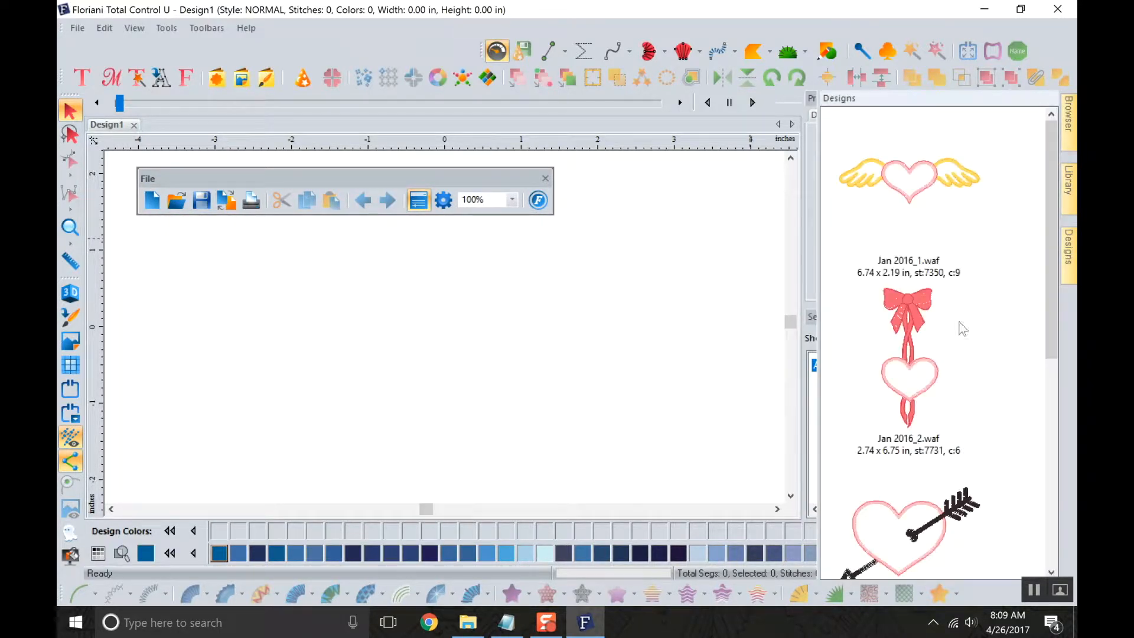
pyautogui.moveTo(904, 184); pyautogui.dragTo(455, 321)
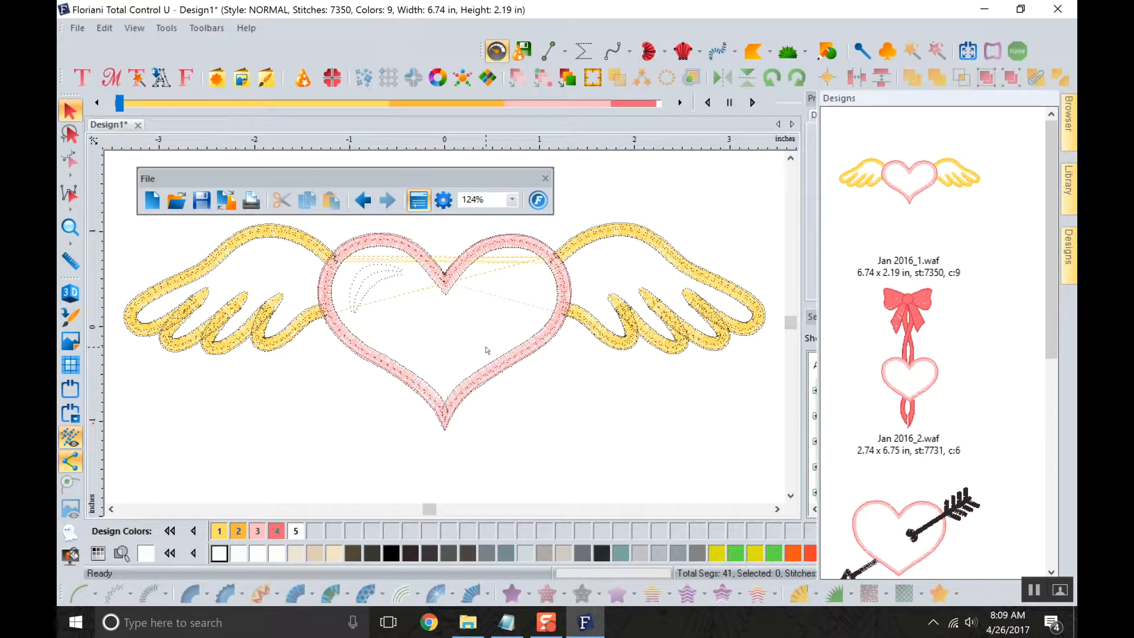
# Cut the entire winged heart design and paste it back onto the same page.
pyautogui.click(496, 363)
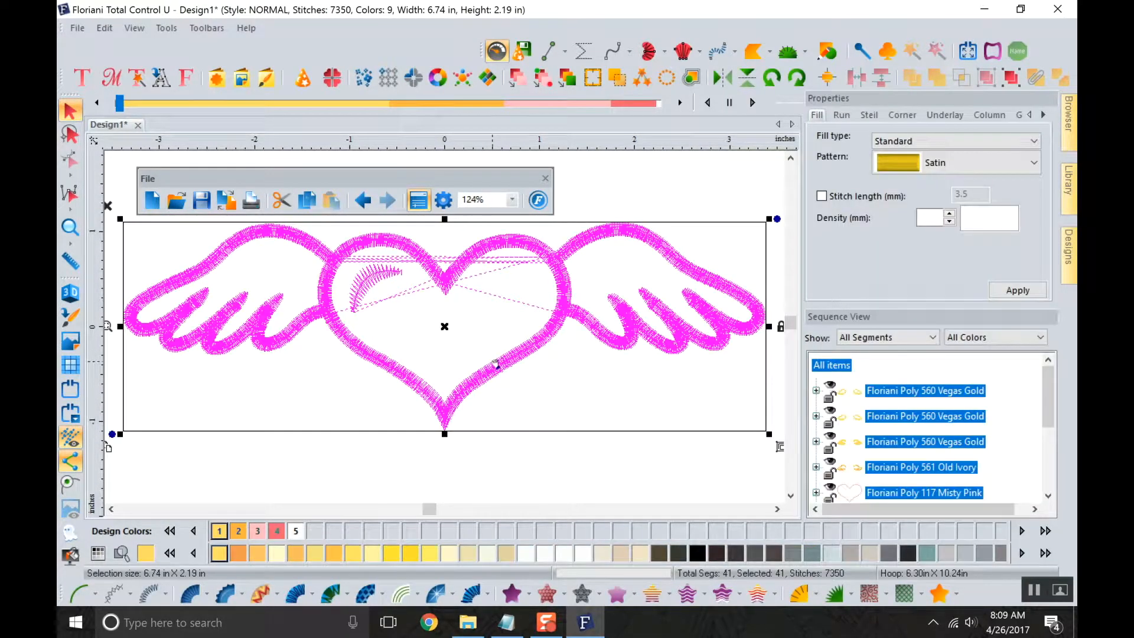
pyautogui.click(288, 491)
pyautogui.click(495, 370)
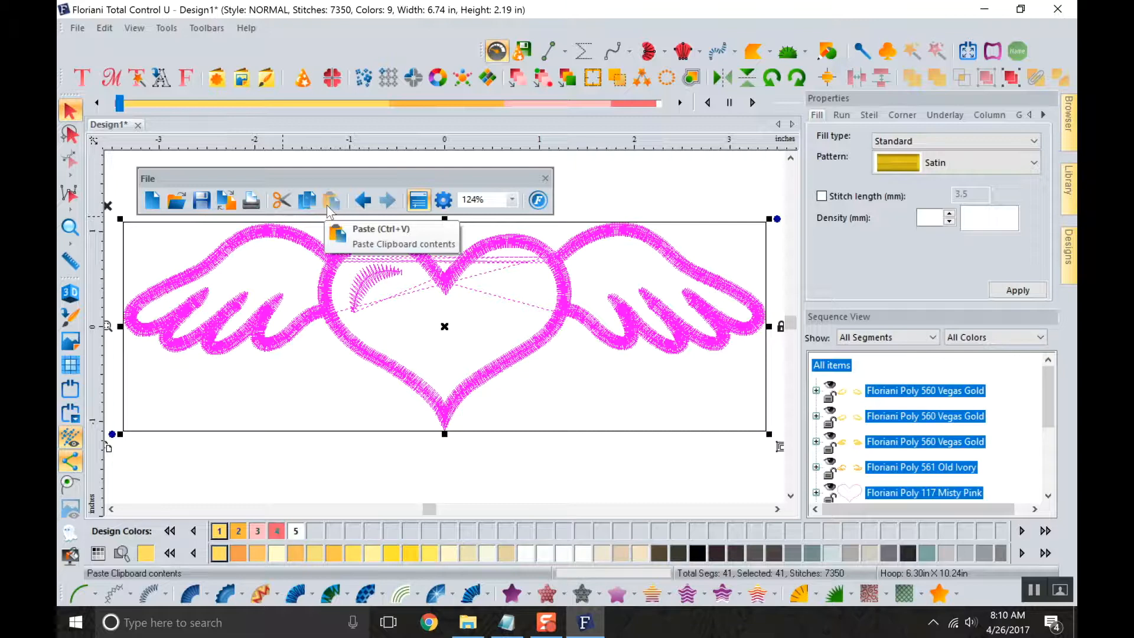
pyautogui.click(288, 202)
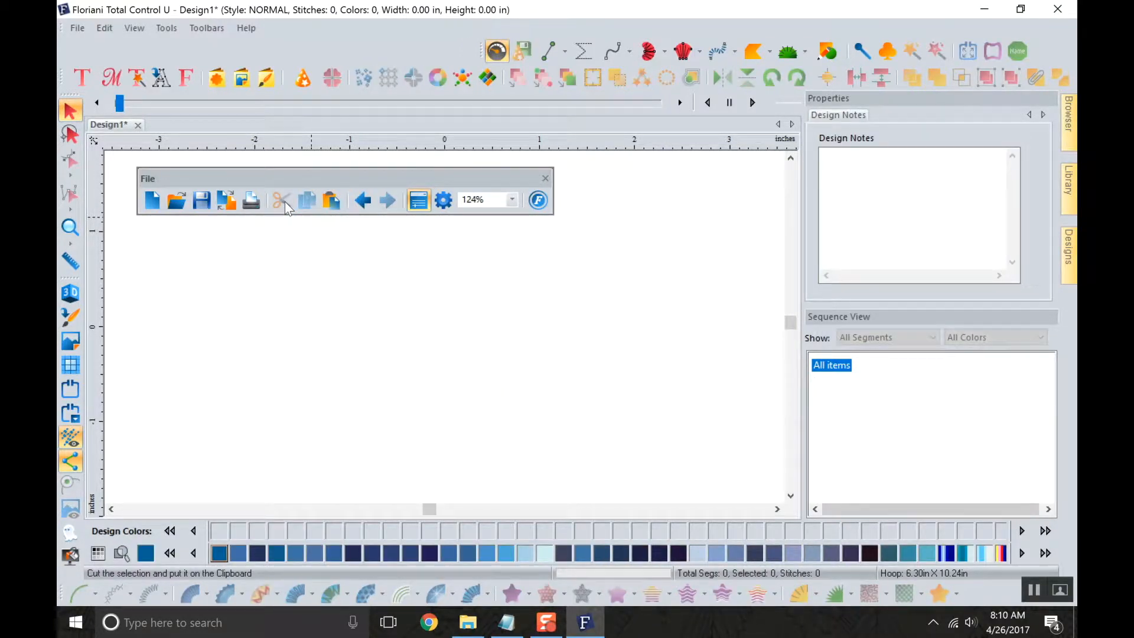
pyautogui.click(332, 202)
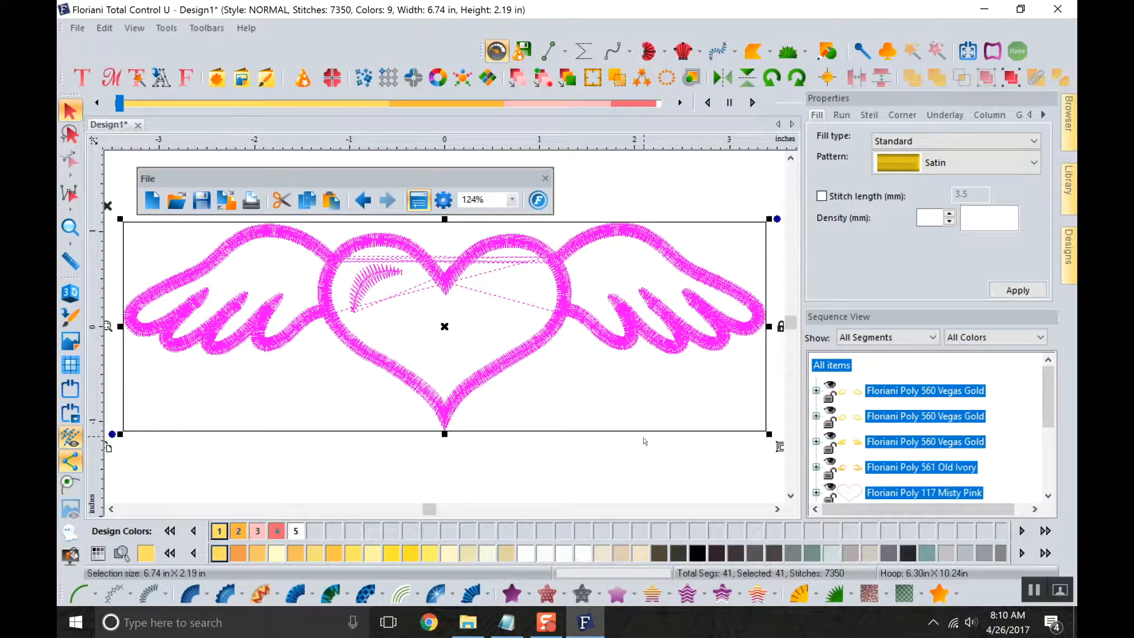
# Cut the thick Floriani Poly 117 Misty Pink satin heart from the winged design and paste it into a new blank design.
pyautogui.click(886, 494)
pyautogui.scroll(-3, 886, 495)
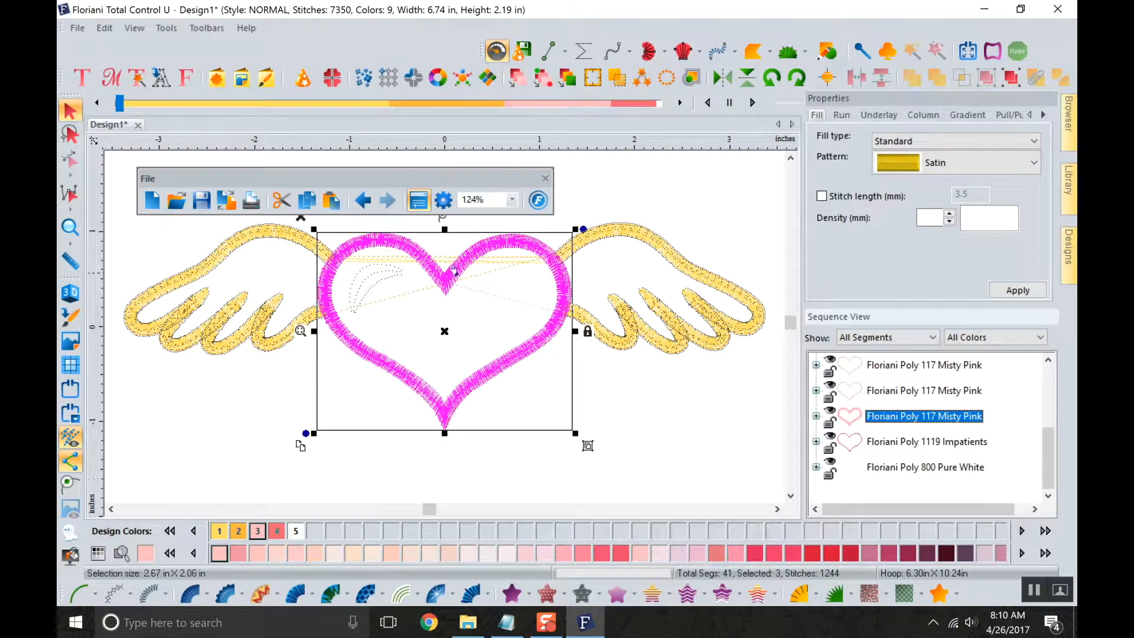
pyautogui.press('Delete')
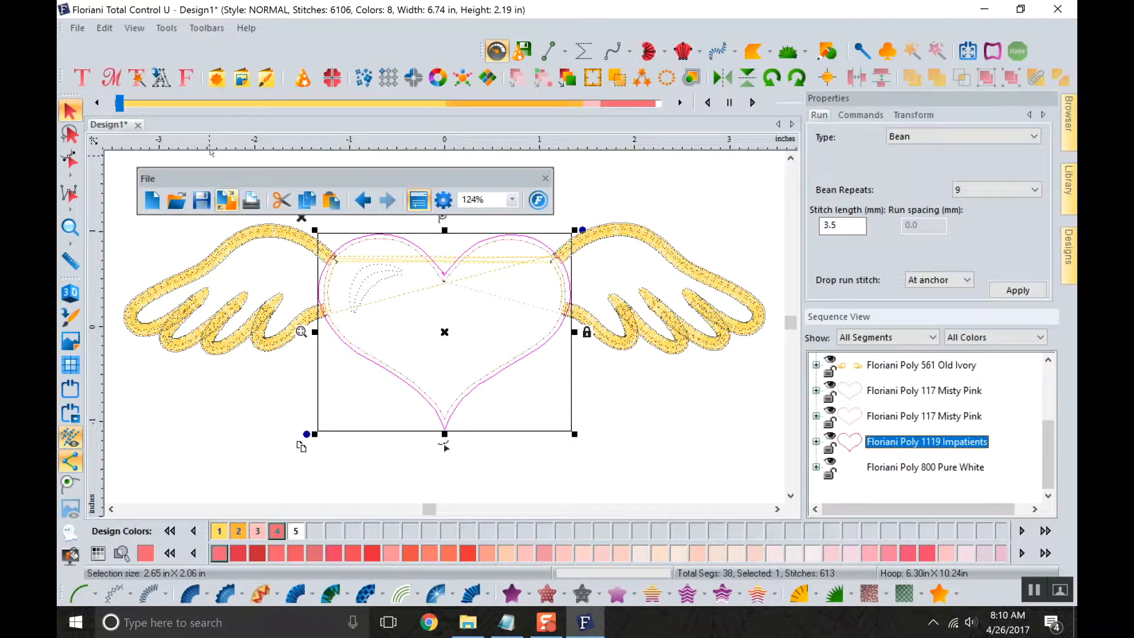
pyautogui.click(152, 200)
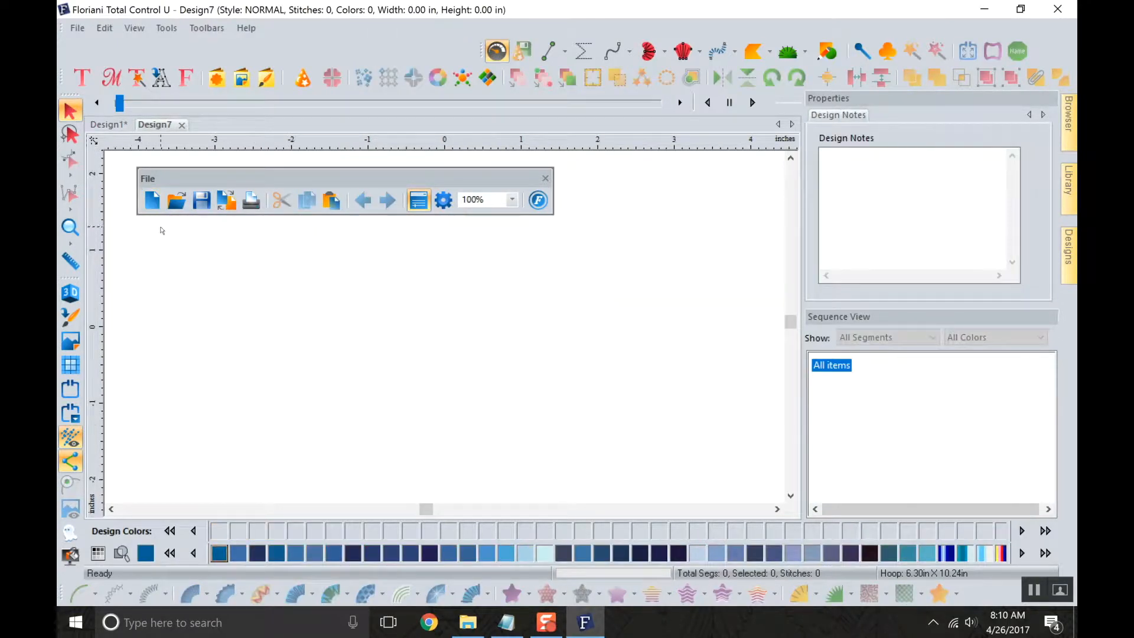
pyautogui.click(332, 200)
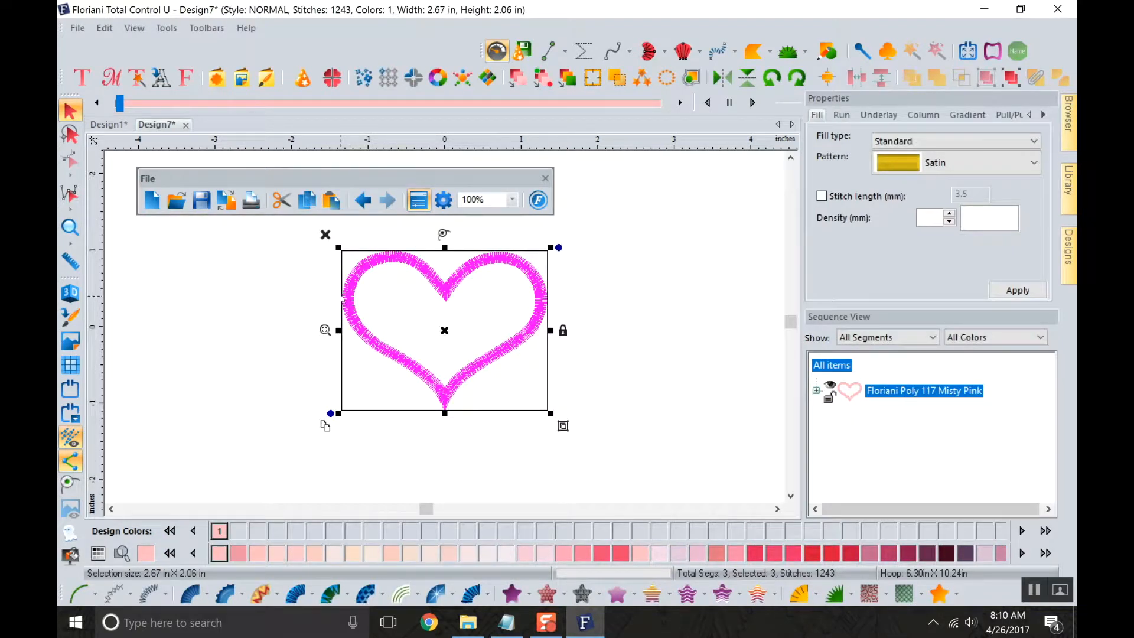
# Paste two more copies of the heart, placing one to the lower left and one to the lower right of the first.
pyautogui.click(331, 201)
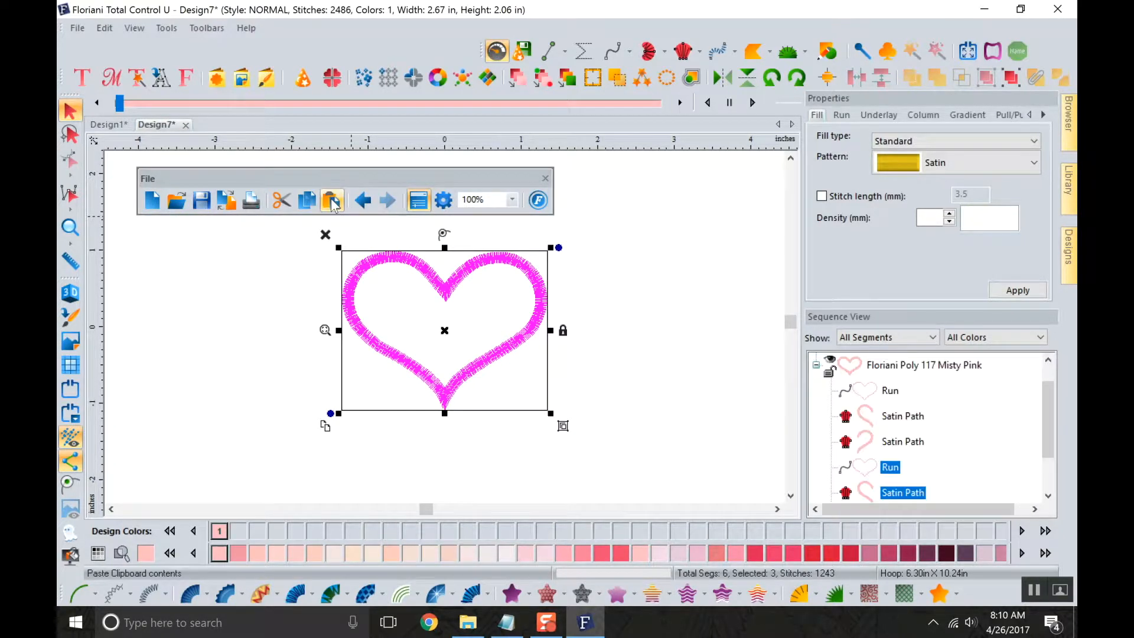
pyautogui.moveTo(519, 337); pyautogui.dragTo(335, 399)
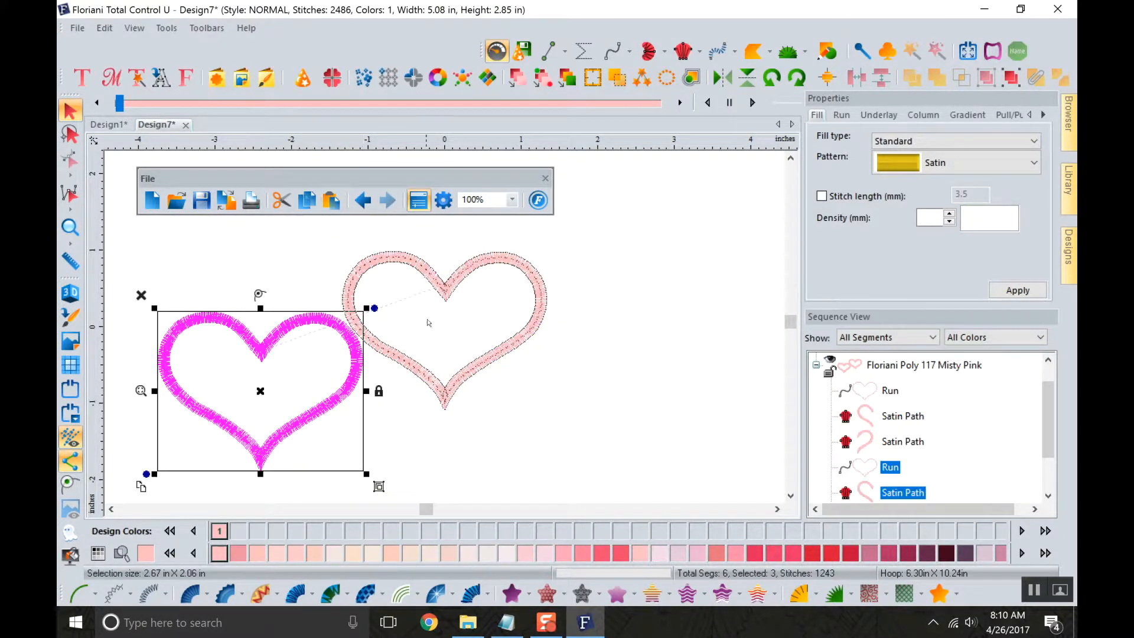
pyautogui.click(332, 201)
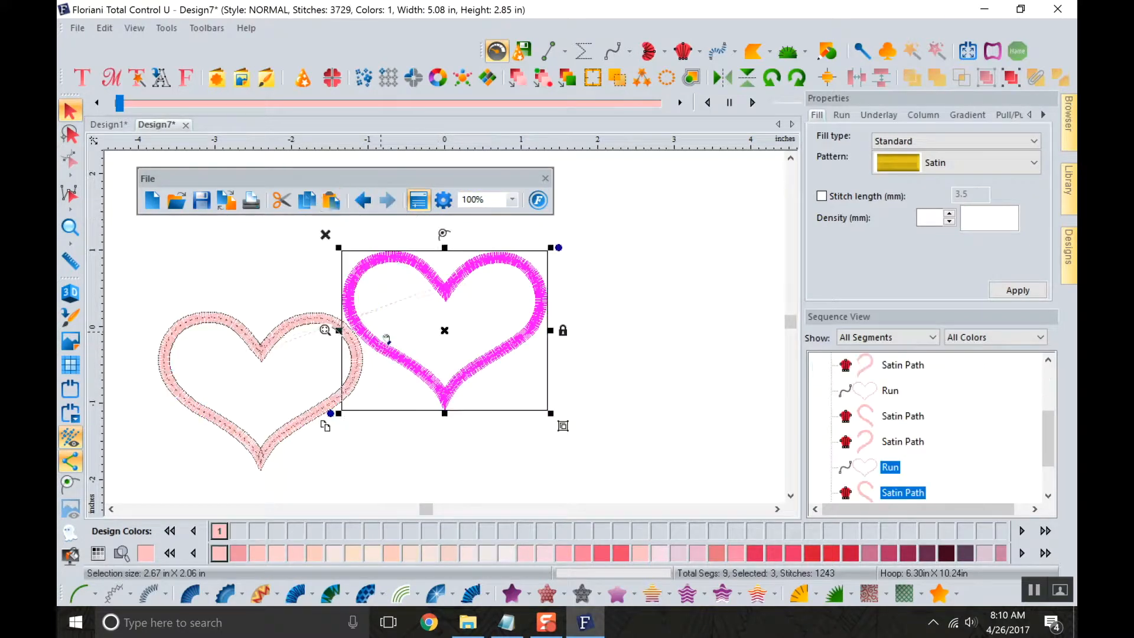
pyautogui.moveTo(501, 353); pyautogui.dragTo(688, 427)
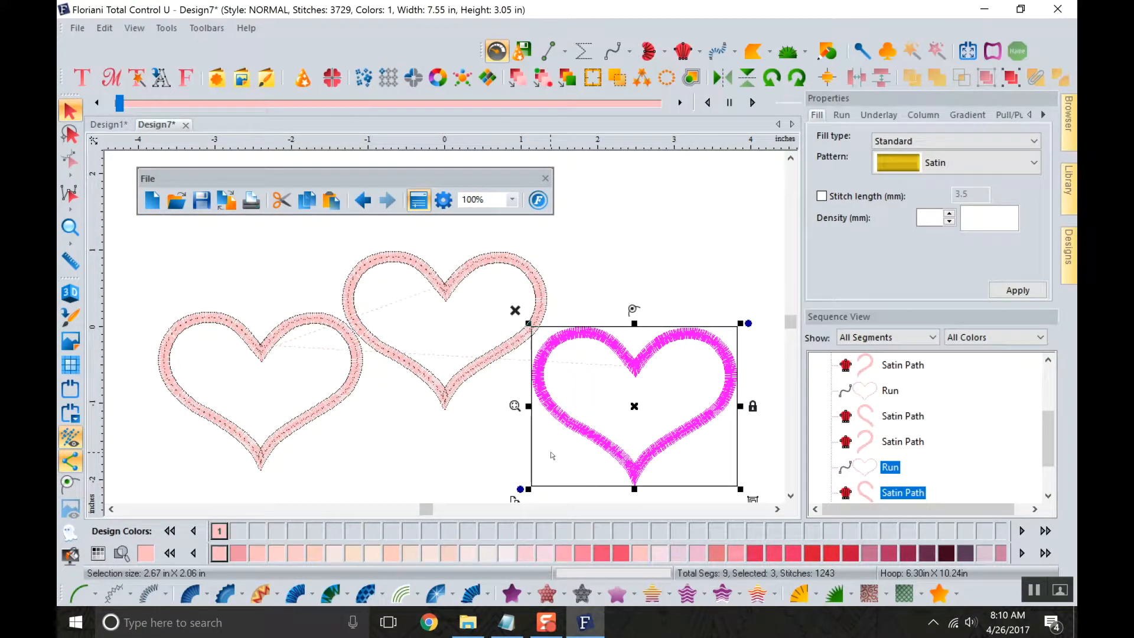
pyautogui.click(648, 256)
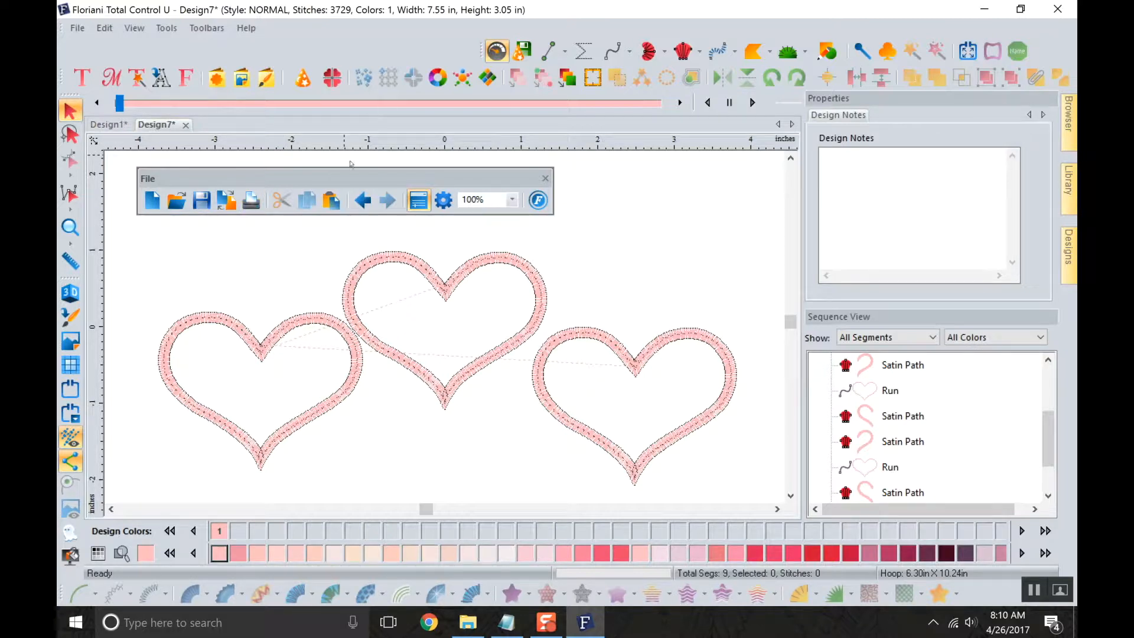
# Undo the most recent heart paste and placement in the new design and return to Design1.
pyautogui.click(363, 201)
pyautogui.click(362, 201)
pyautogui.click(363, 200)
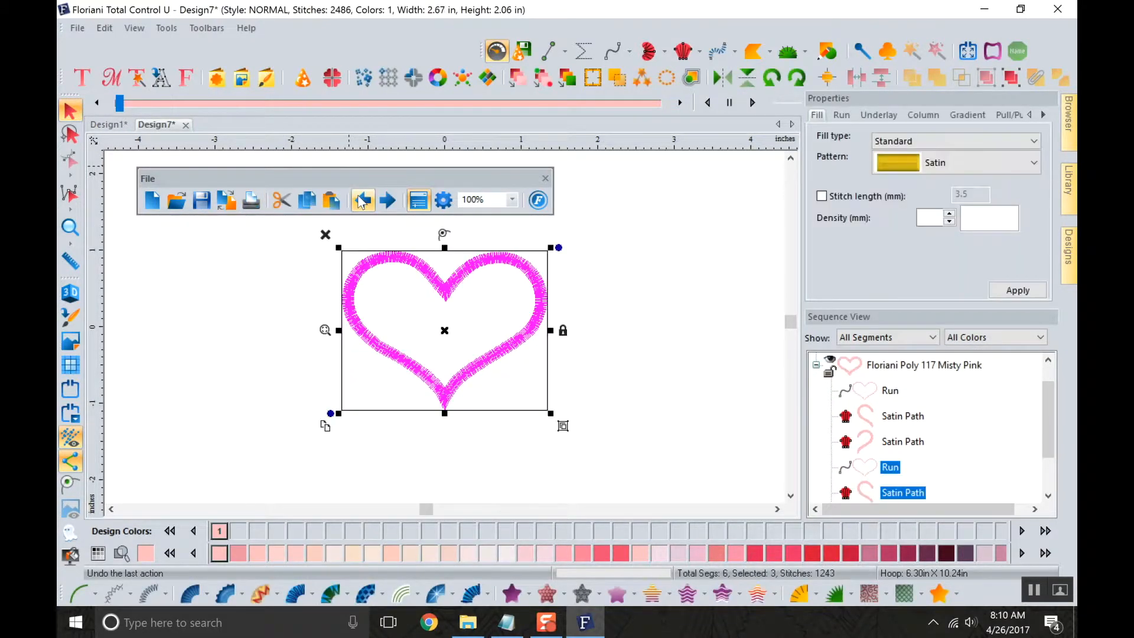
pyautogui.click(289, 296)
pyautogui.click(108, 125)
pyautogui.hotkey('ctrl', 'a')
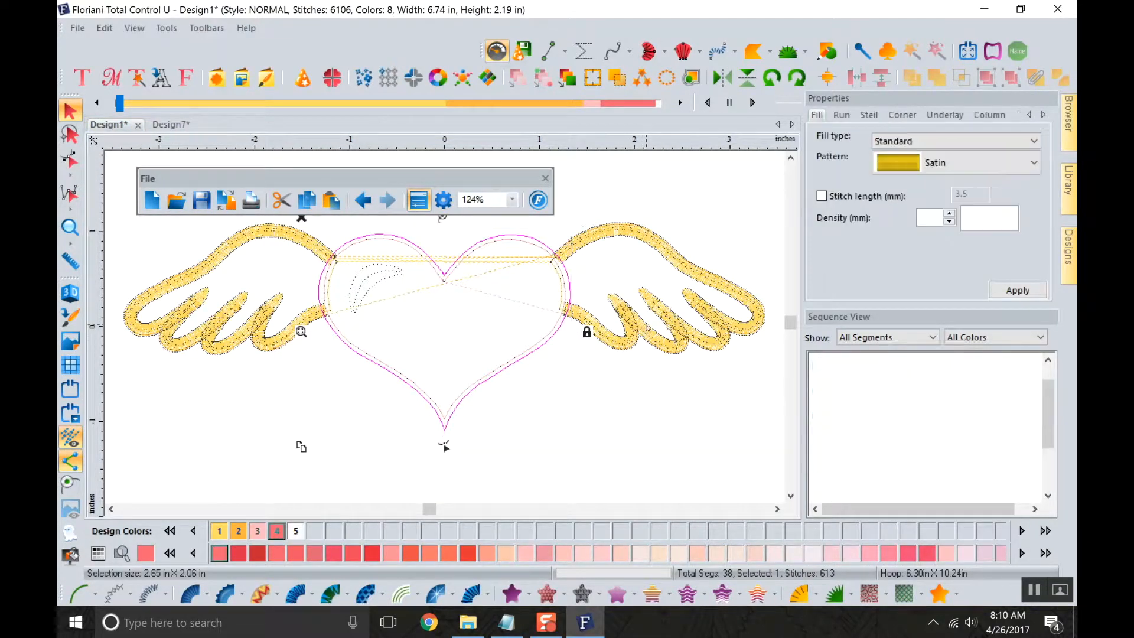
# Copy the thick Floriani Poly 560 Vegas Gold satin wings, paste them, and place the duplicate just below the originals.
pyautogui.click(876, 446)
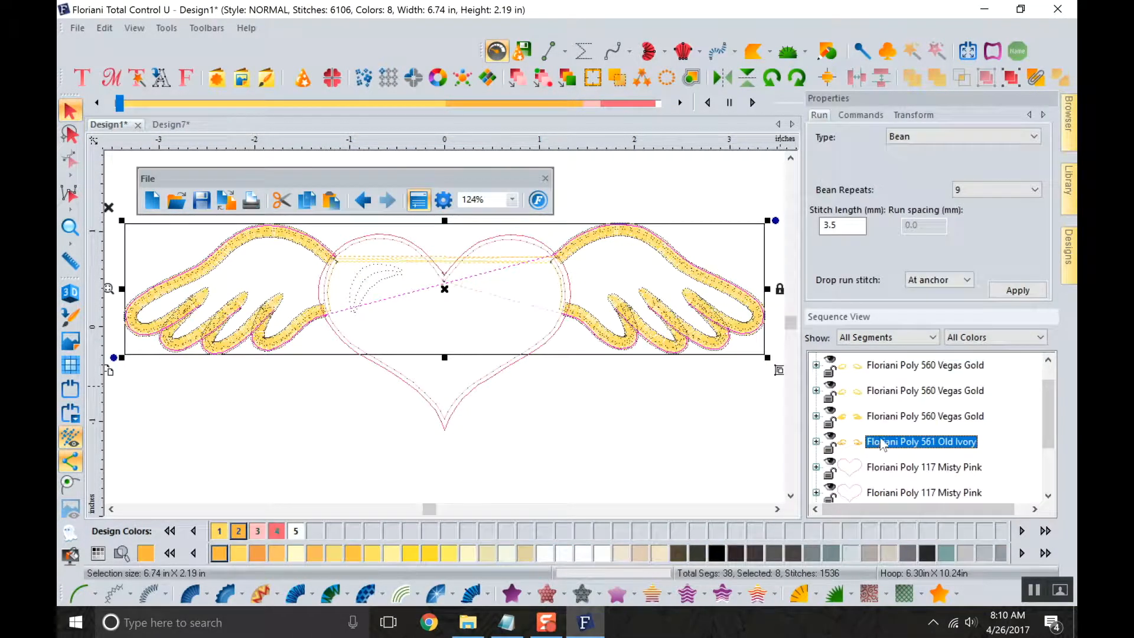
pyautogui.click(907, 418)
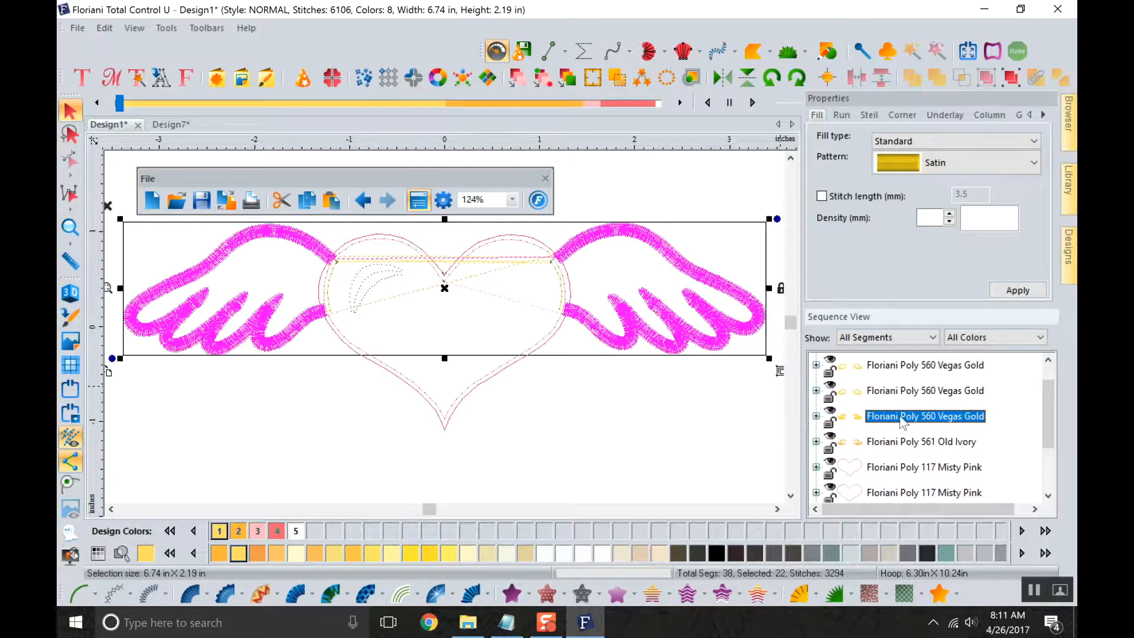
pyautogui.click(309, 203)
pyautogui.click(331, 200)
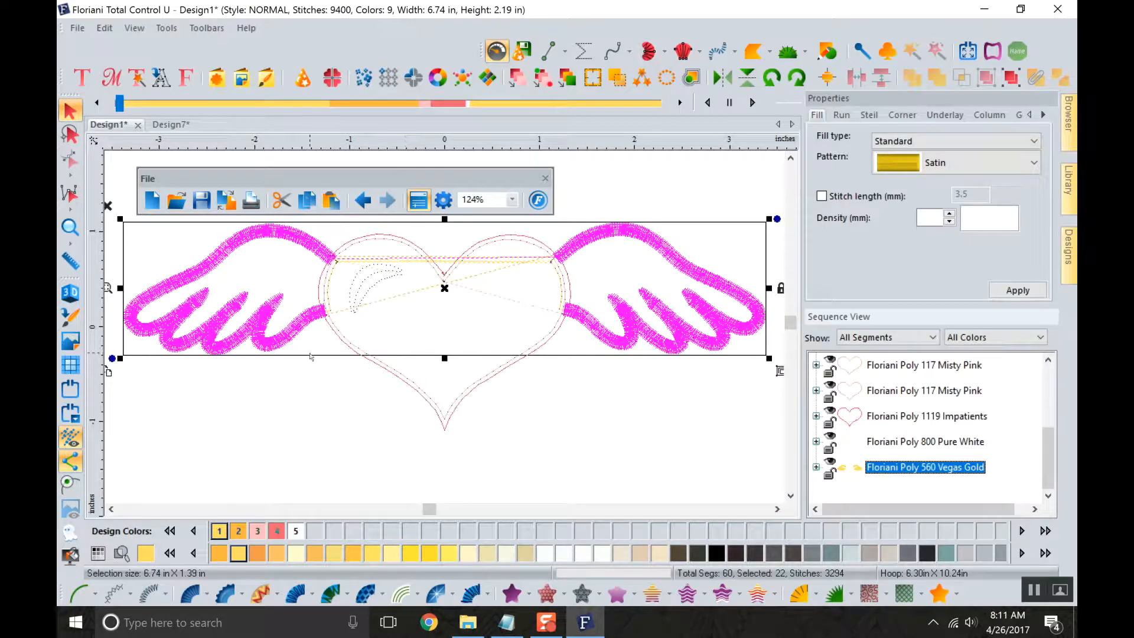
pyautogui.moveTo(309, 321); pyautogui.dragTo(306, 458)
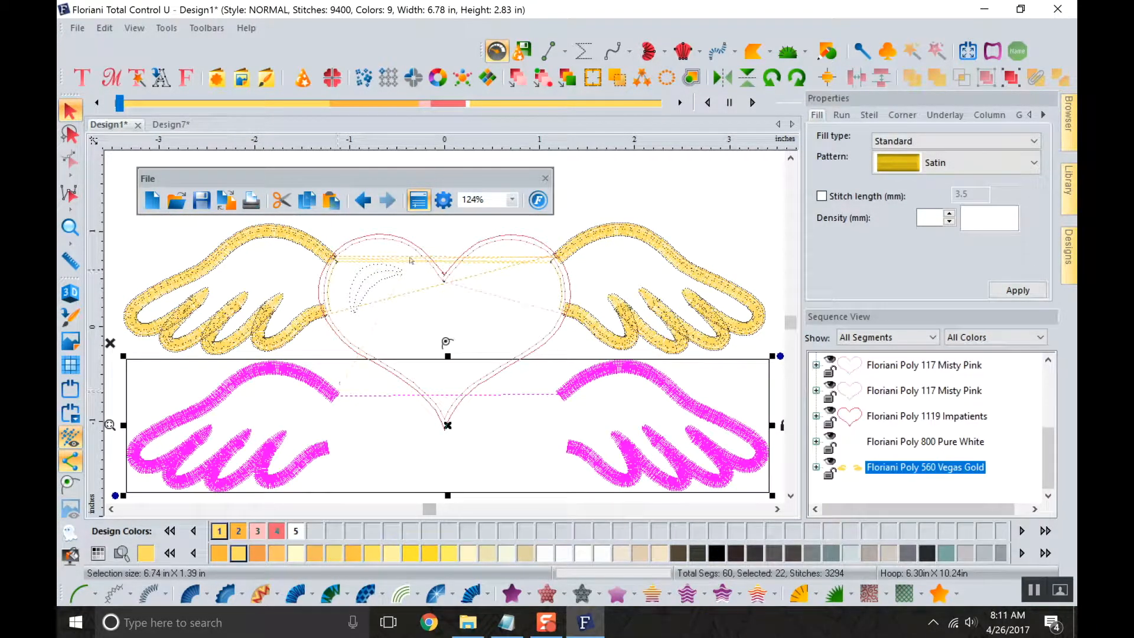
pyautogui.click(665, 196)
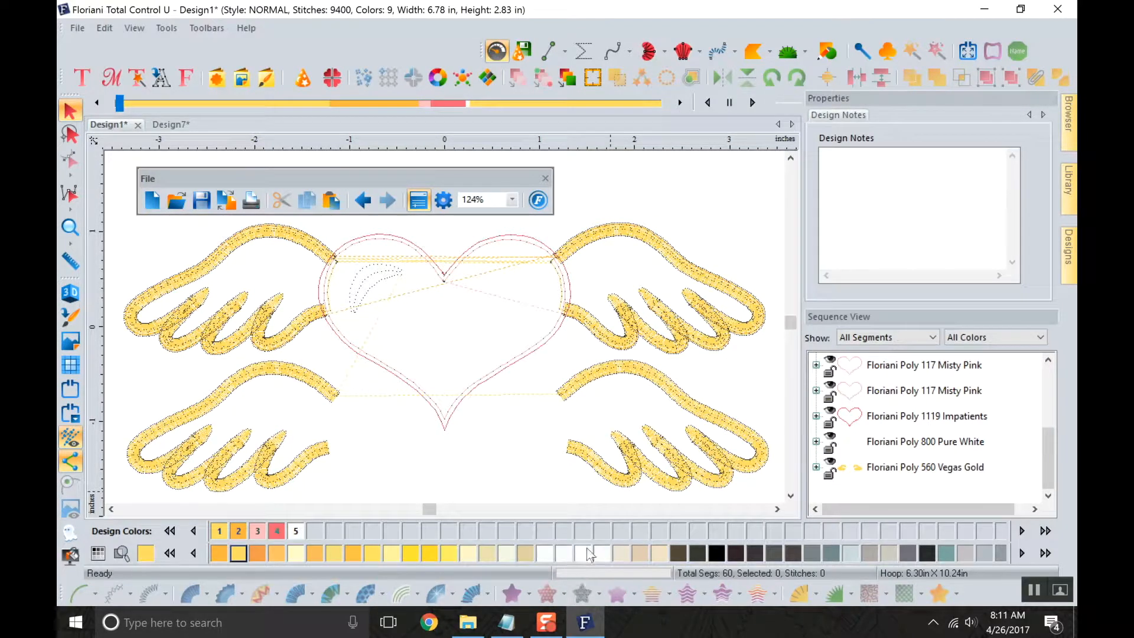
# Undo the edits in Design1 back to the empty page, and redo until the winged design includes its thick pink satin heart.
pyautogui.click(363, 201)
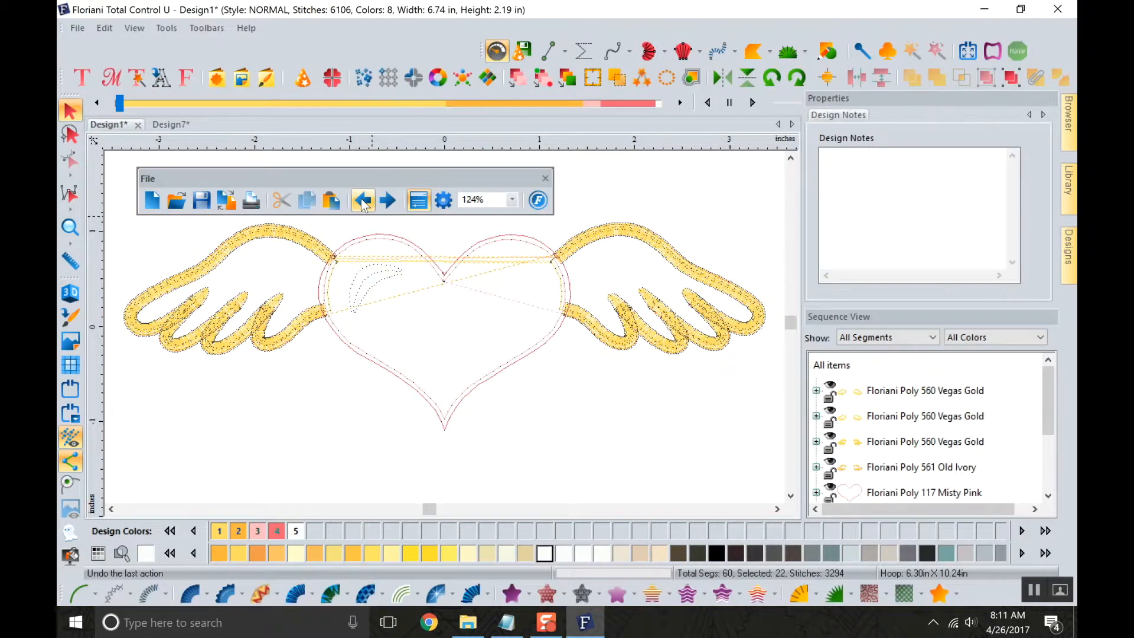
pyautogui.click(363, 201)
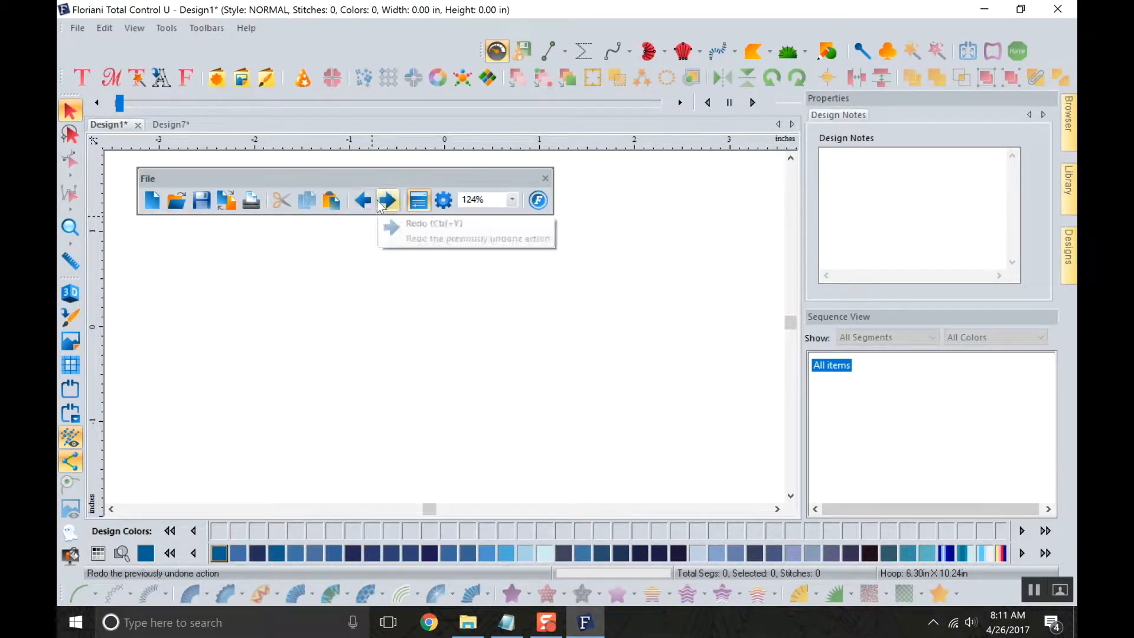
pyautogui.click(384, 202)
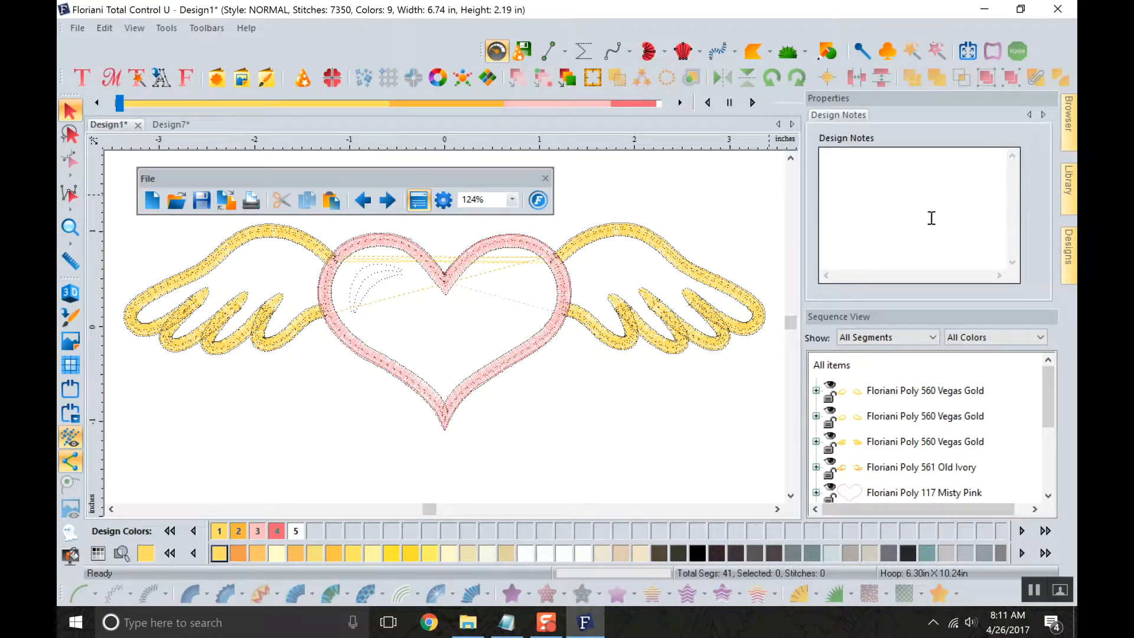
# Toggle the Properties panel off and on, leaving it hidden so the Sequence View gets the full height.
pyautogui.click(418, 203)
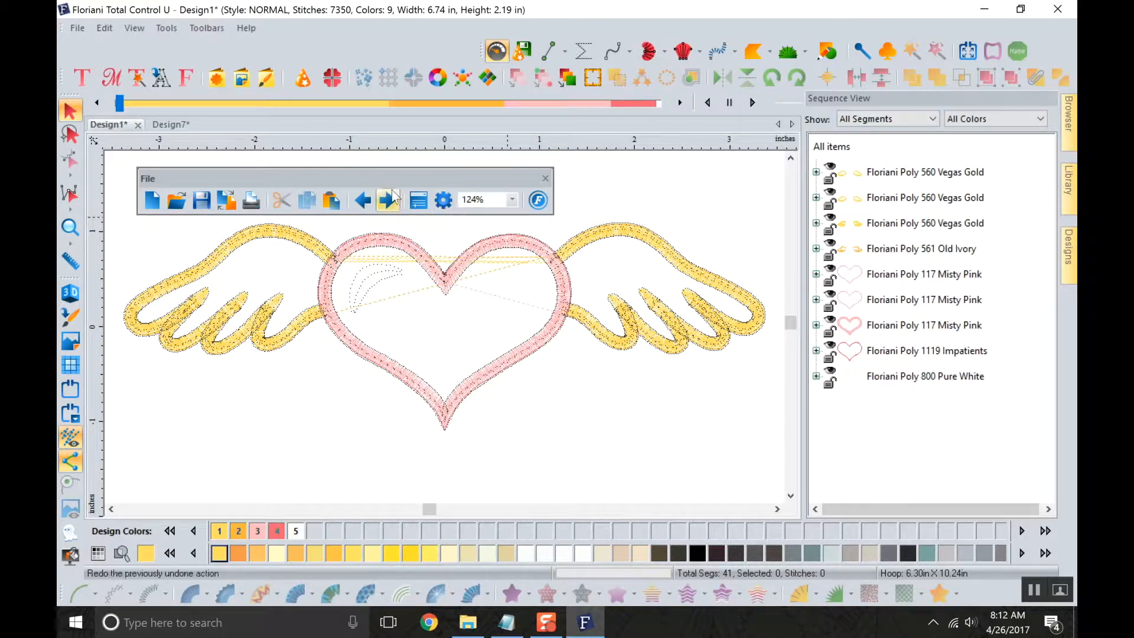
pyautogui.click(424, 199)
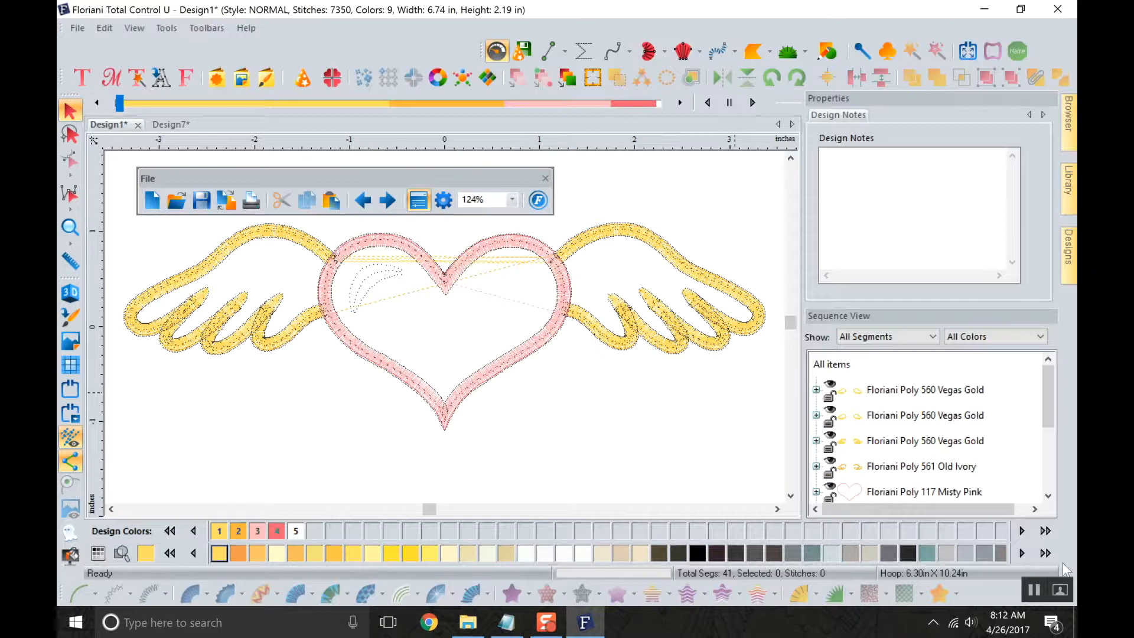
pyautogui.scroll(-2, 968, 467)
pyautogui.scroll(3, 966, 463)
pyautogui.scroll(-3, 915, 446)
pyautogui.click(424, 199)
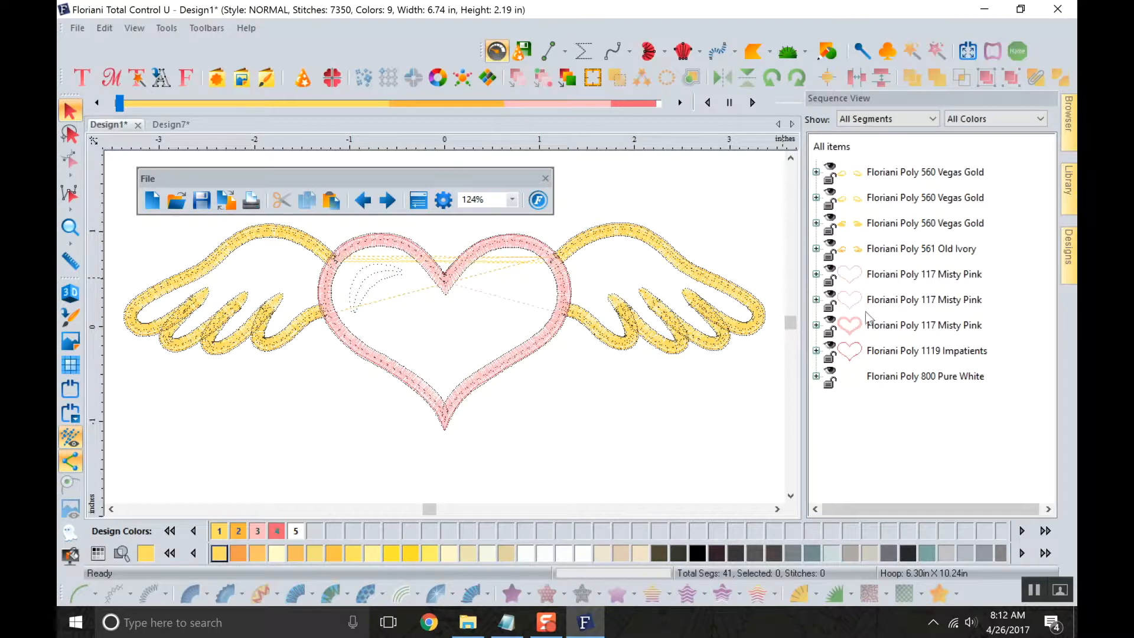
# Select several color entries in the sequence, ending with Floriani Poly 561 Old Ivory, and briefly show its properties.
pyautogui.click(922, 223)
pyautogui.click(921, 325)
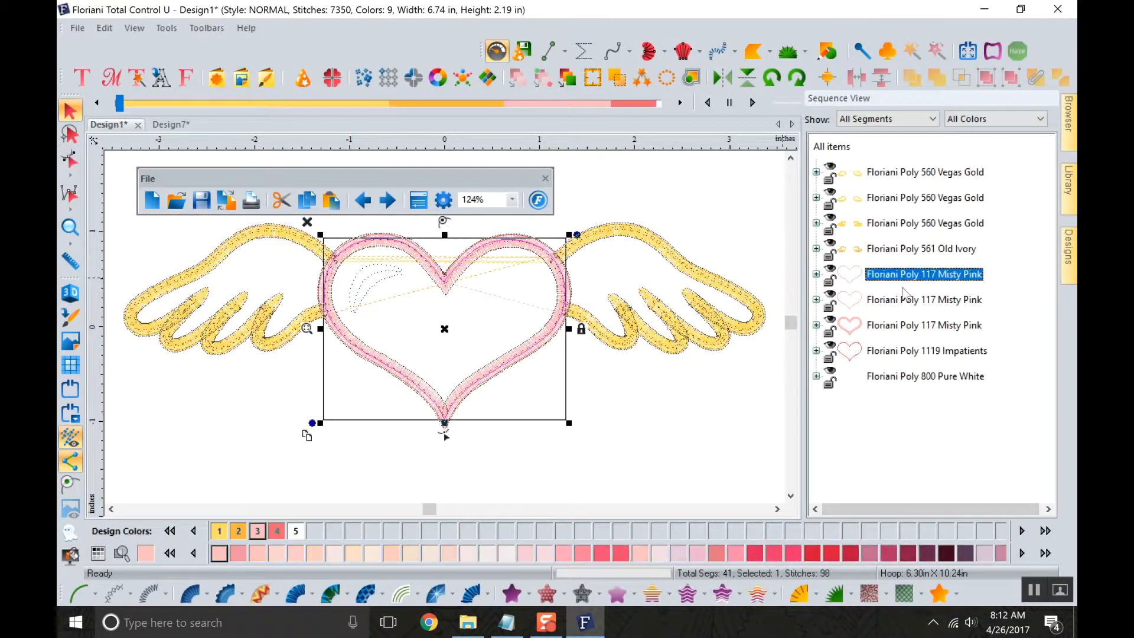
pyautogui.click(914, 375)
pyautogui.click(922, 325)
pyautogui.click(921, 248)
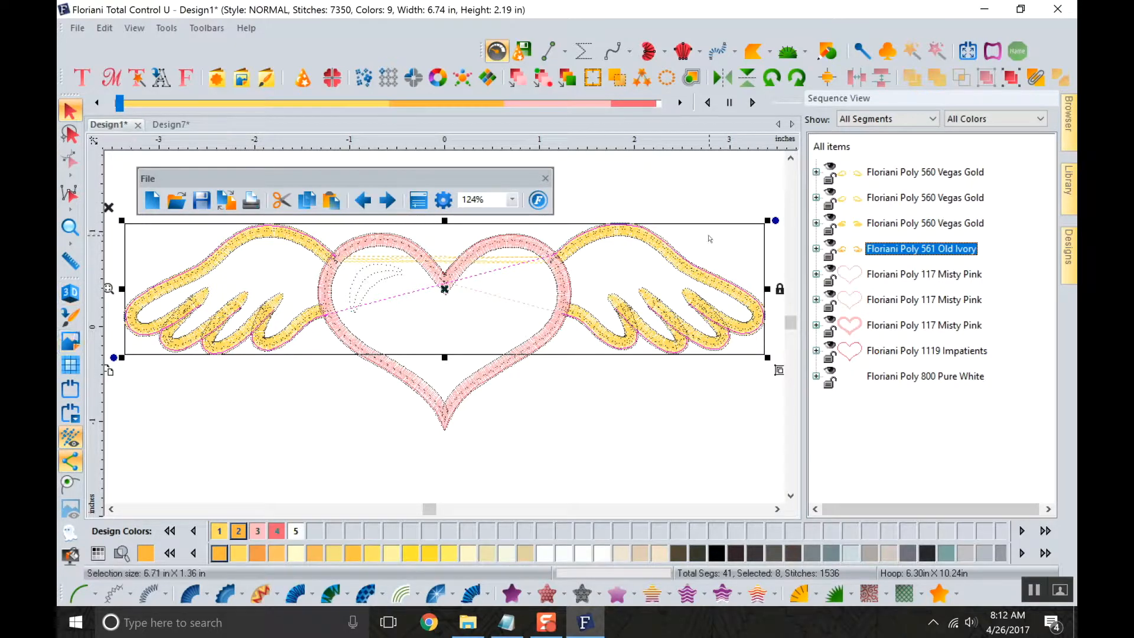
pyautogui.click(419, 199)
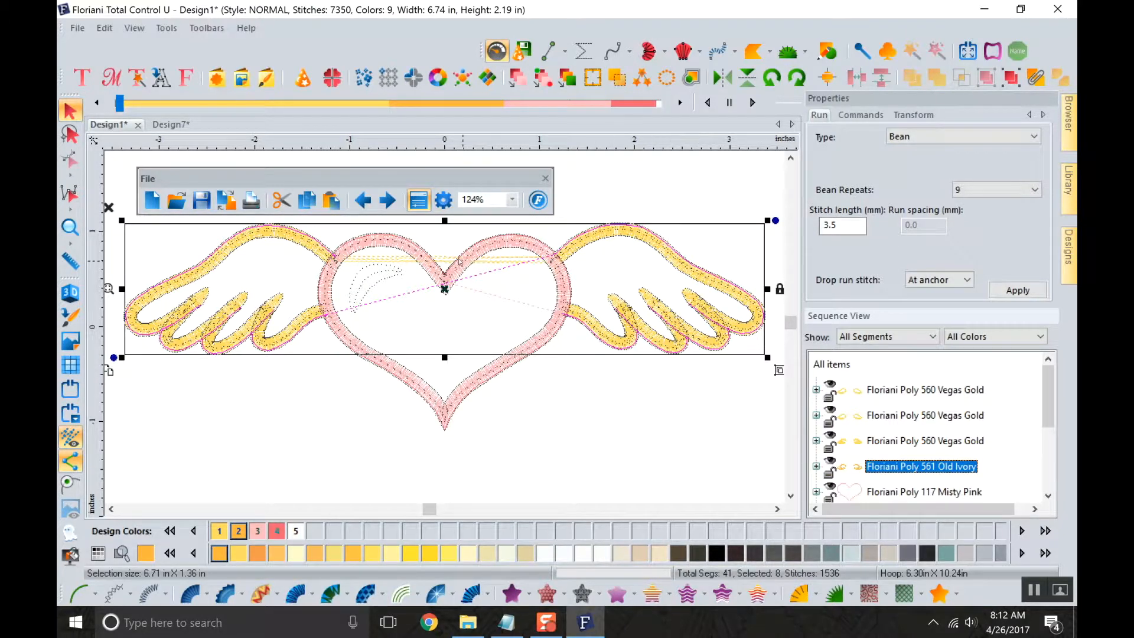
pyautogui.click(421, 202)
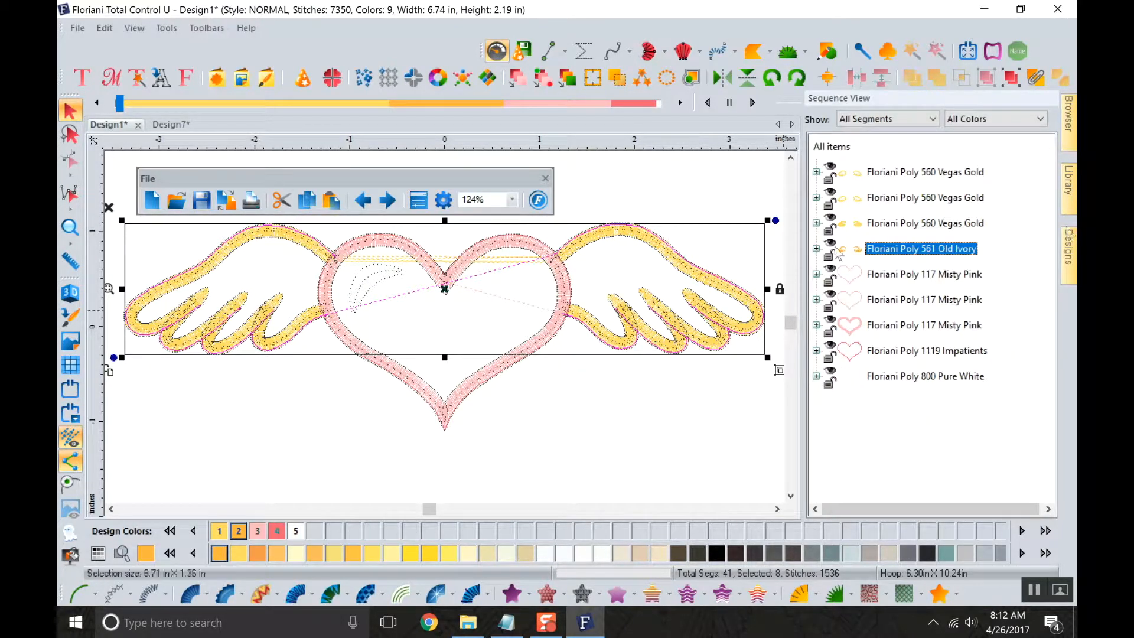
# Hide the Sequence View and restore it.
pyautogui.click(206, 28)
pyautogui.click(248, 212)
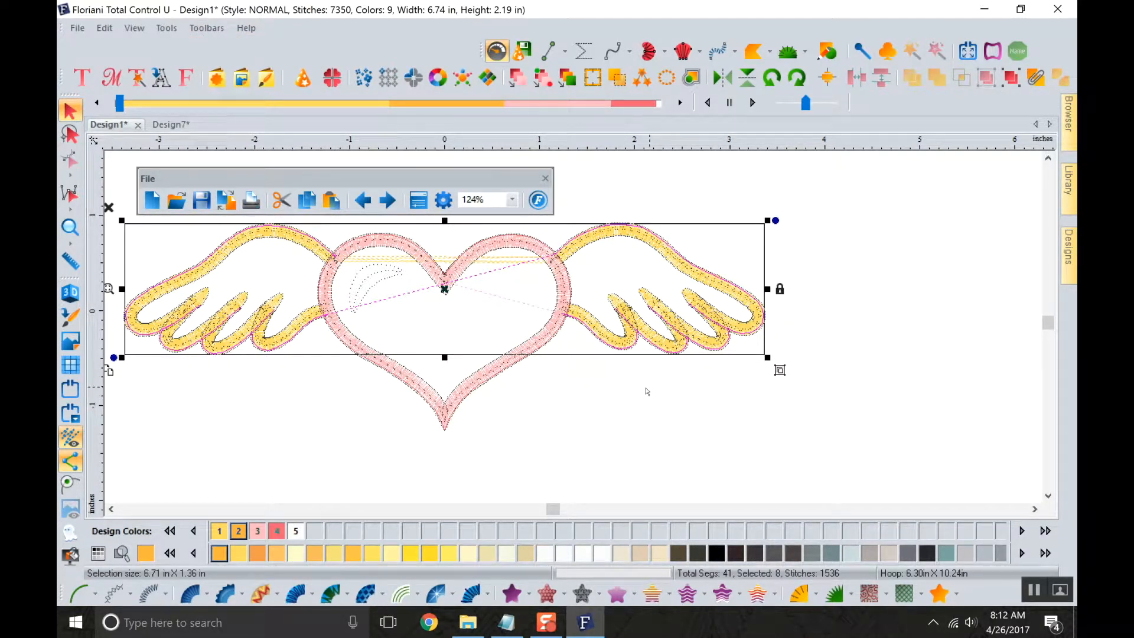
pyautogui.click(207, 28)
pyautogui.click(251, 211)
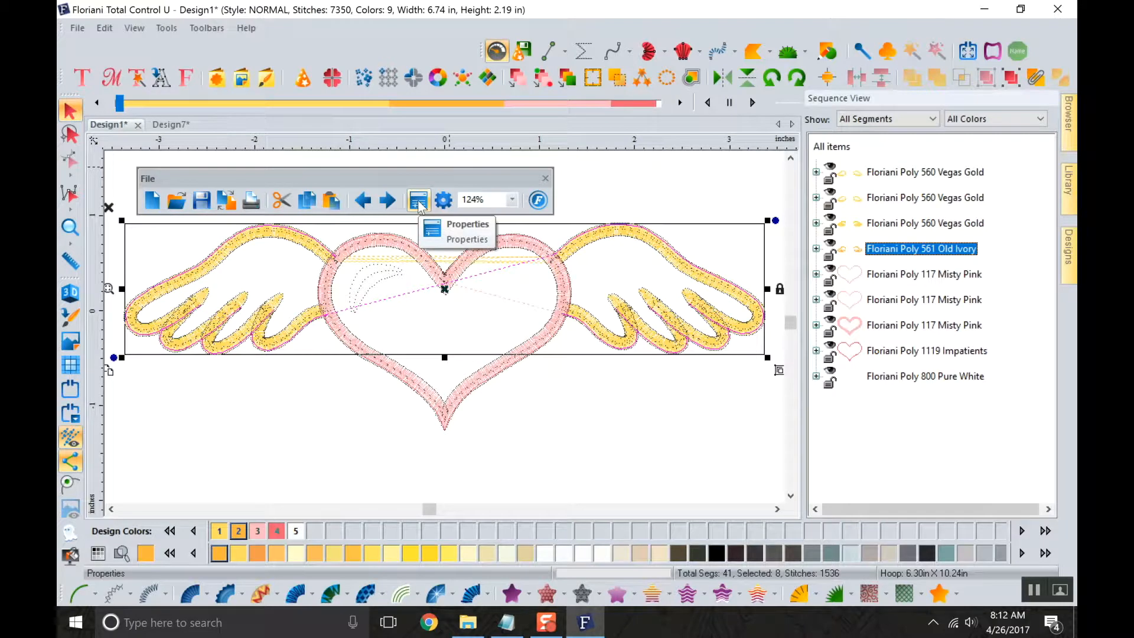
# Hide the stitch points and display the winged heart in 3D.
pyautogui.click(72, 440)
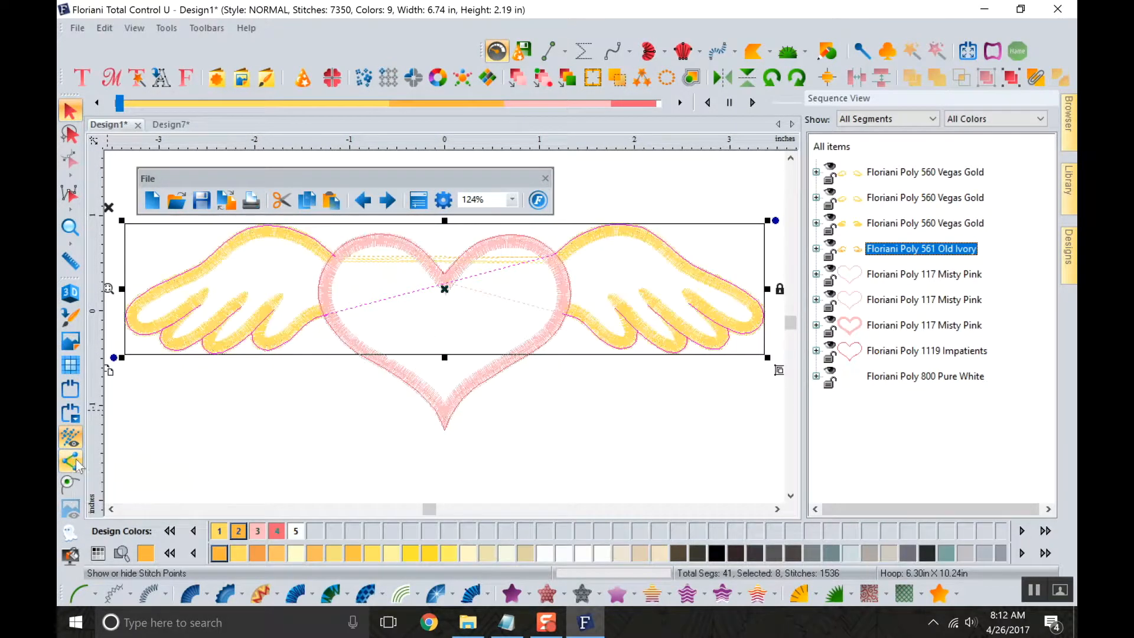
pyautogui.click(70, 292)
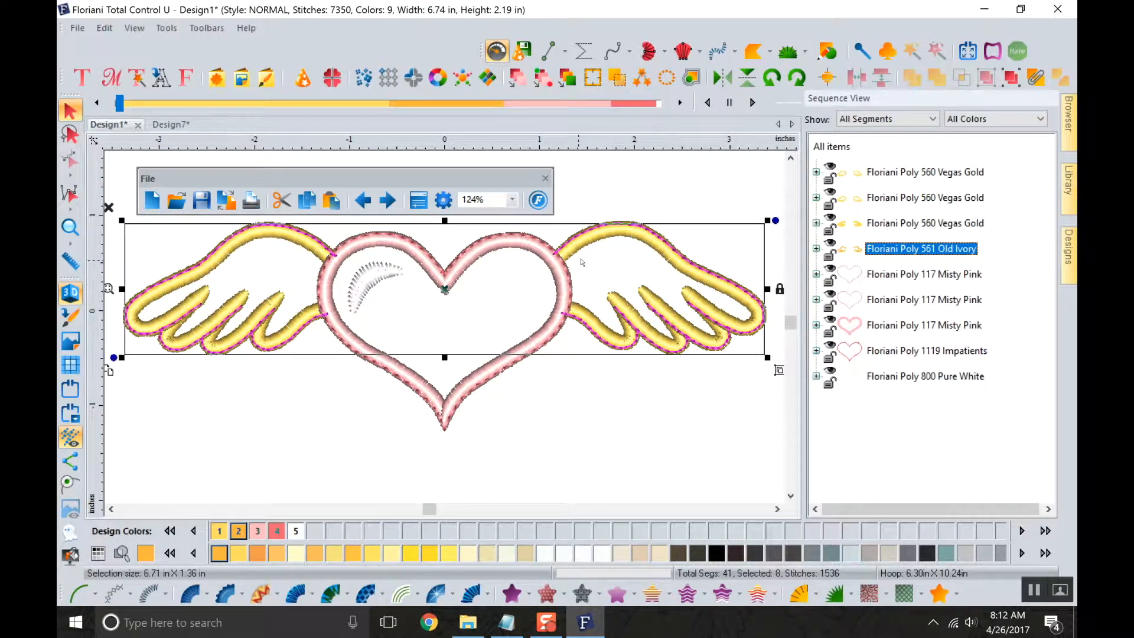
# Show the Properties panel again, and open the program preferences and close them without changes.
pyautogui.click(418, 200)
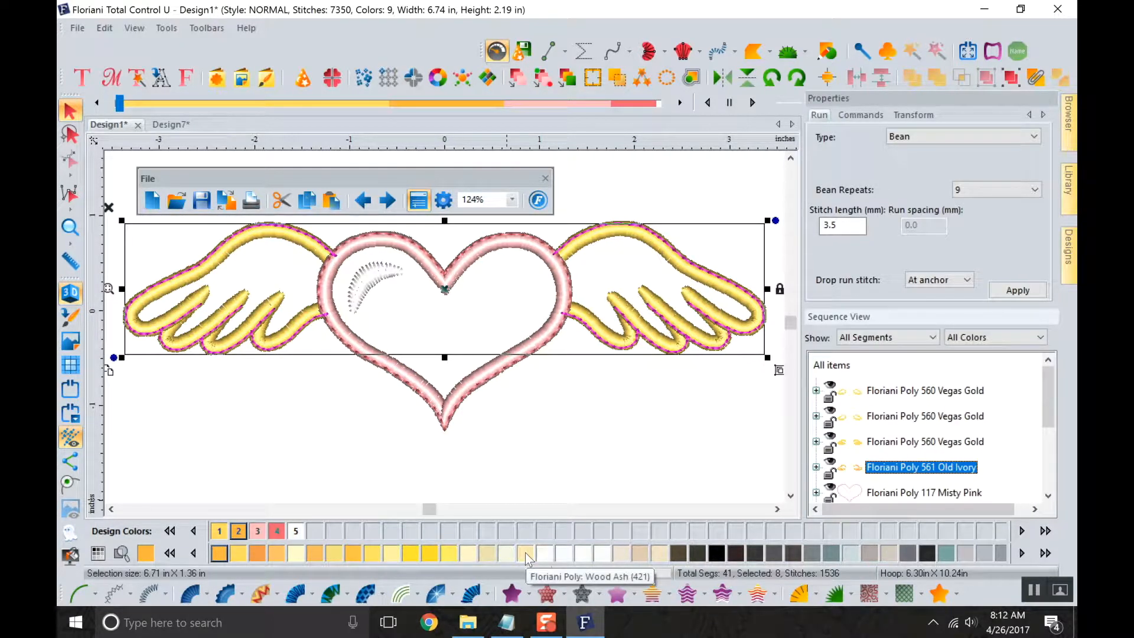
pyautogui.click(443, 199)
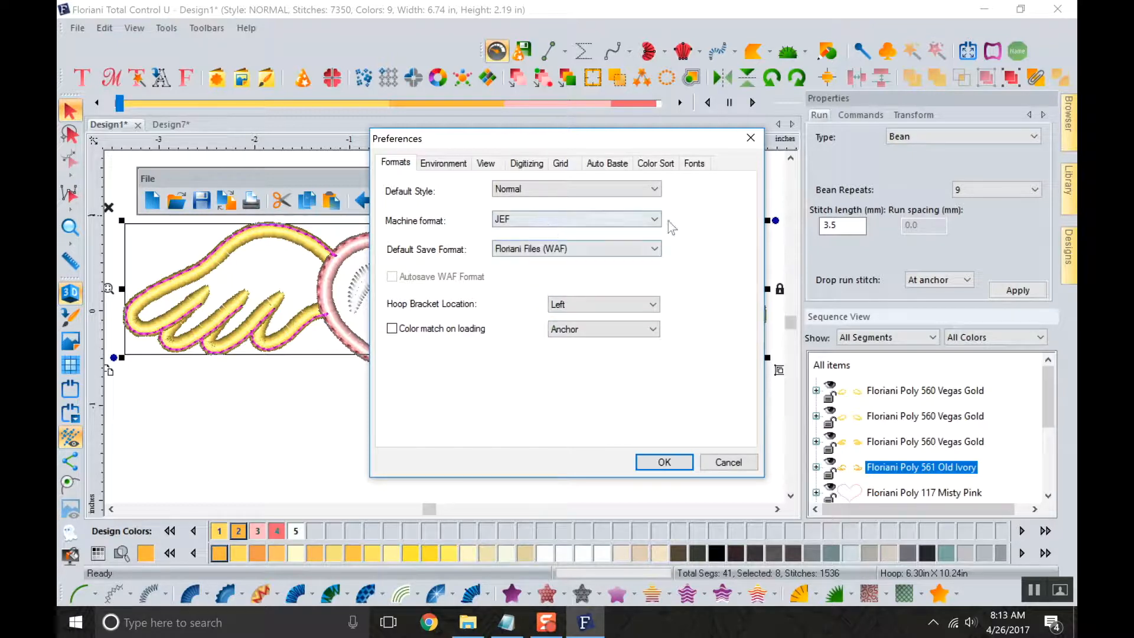
pyautogui.click(750, 137)
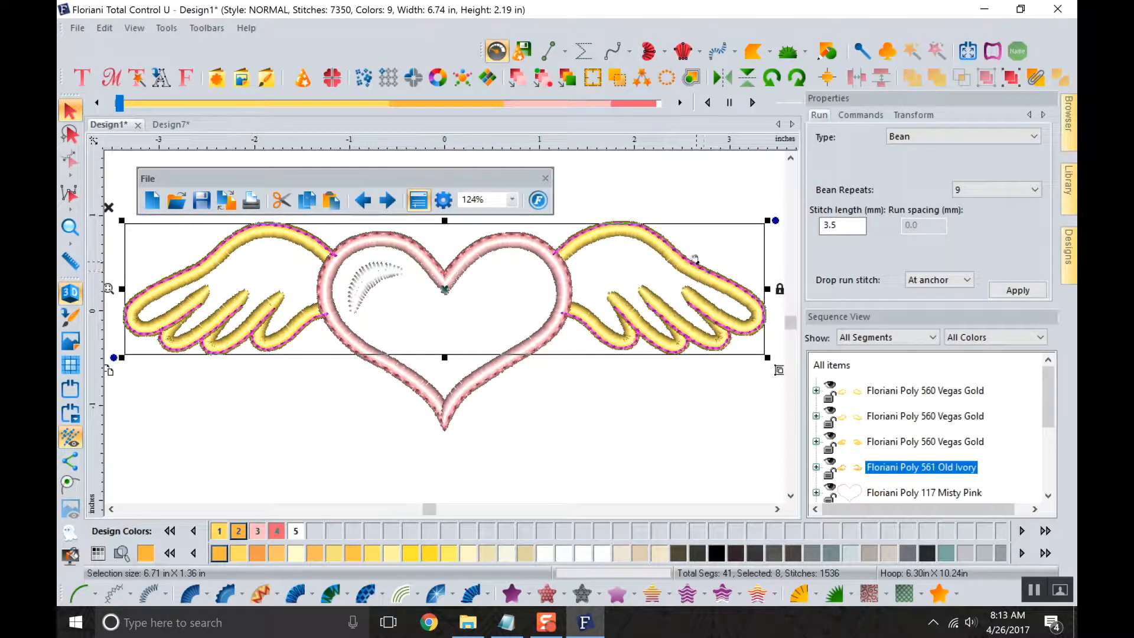
# Try the zoom settings To Selection, 1:1, 10% and 600% on the winged heart, finishing with To Fit.
pyautogui.click(513, 200)
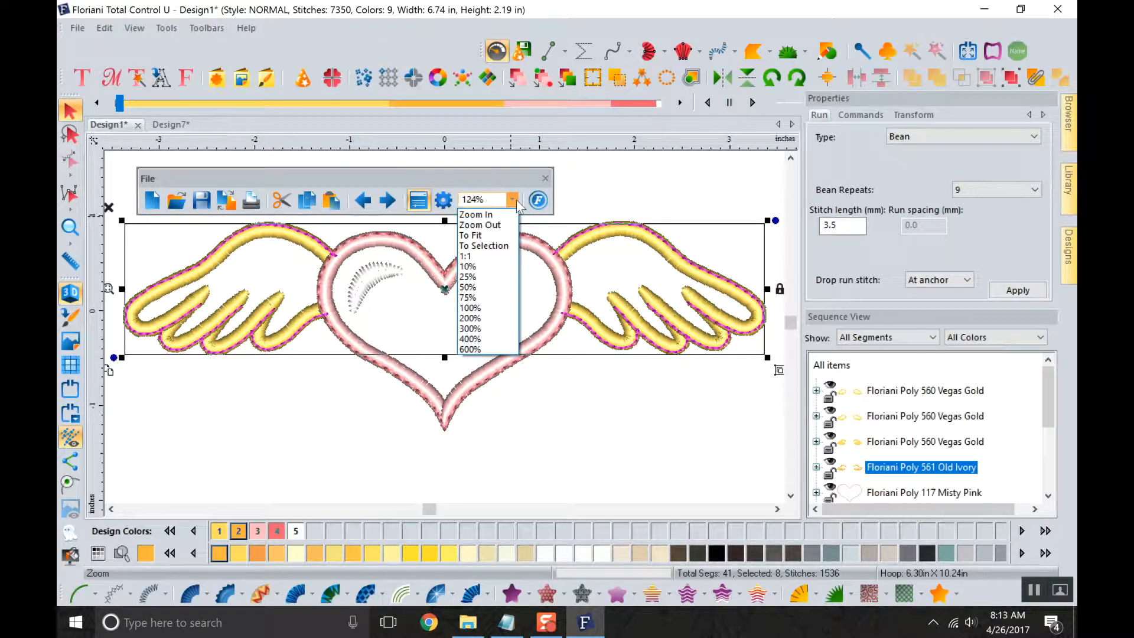
pyautogui.click(504, 246)
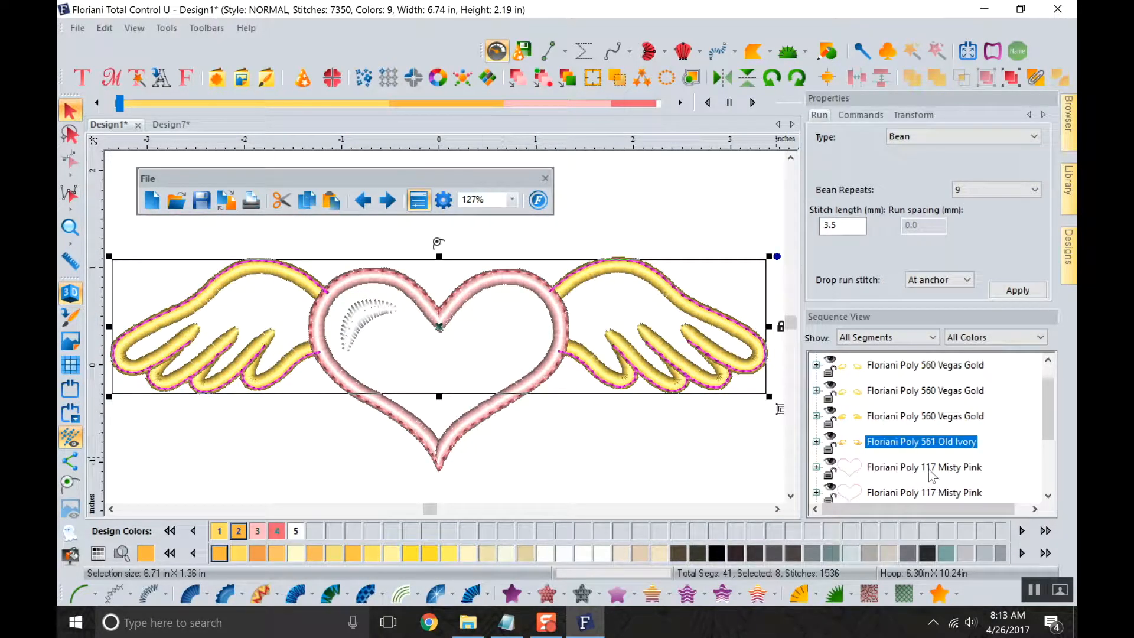
pyautogui.scroll(1, 931, 473)
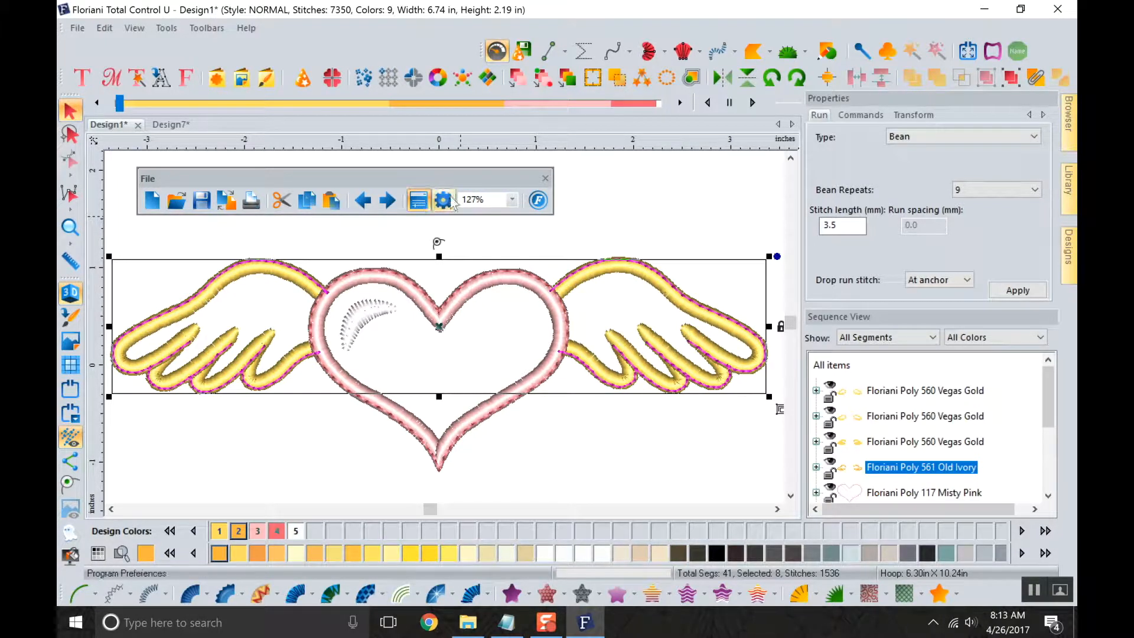
pyautogui.click(512, 201)
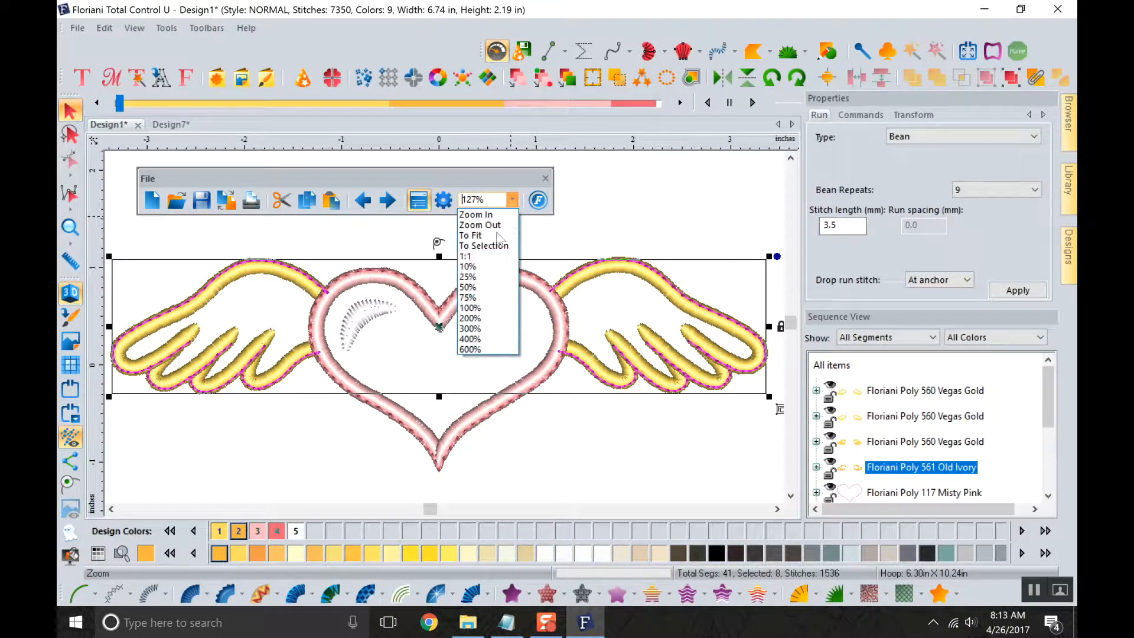
pyautogui.click(478, 259)
pyautogui.click(512, 200)
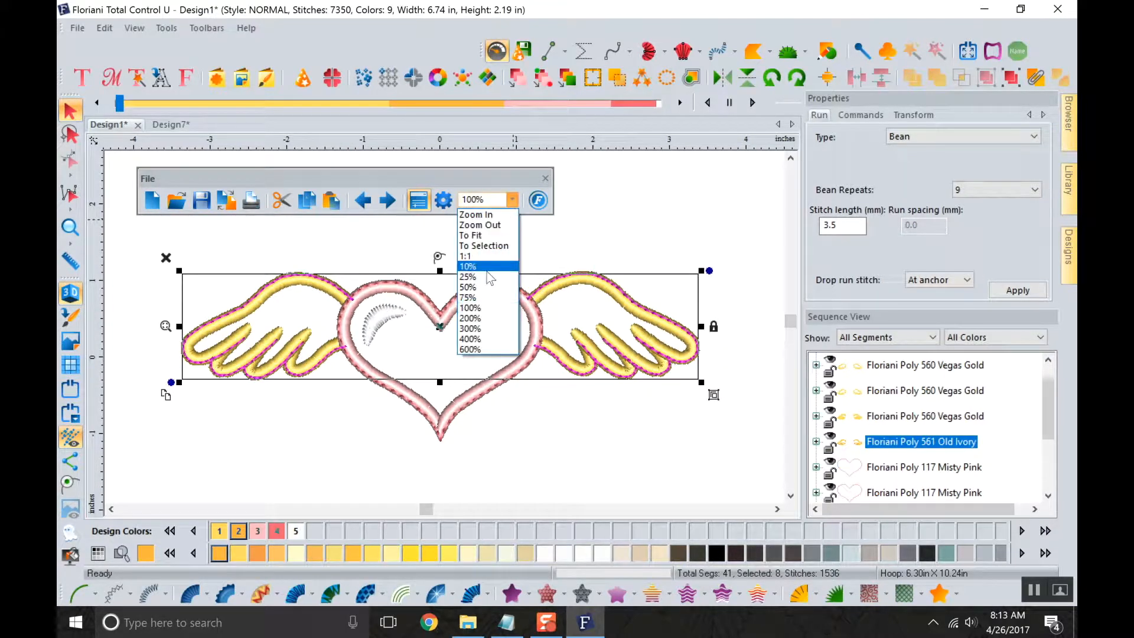
pyautogui.click(488, 267)
pyautogui.click(512, 200)
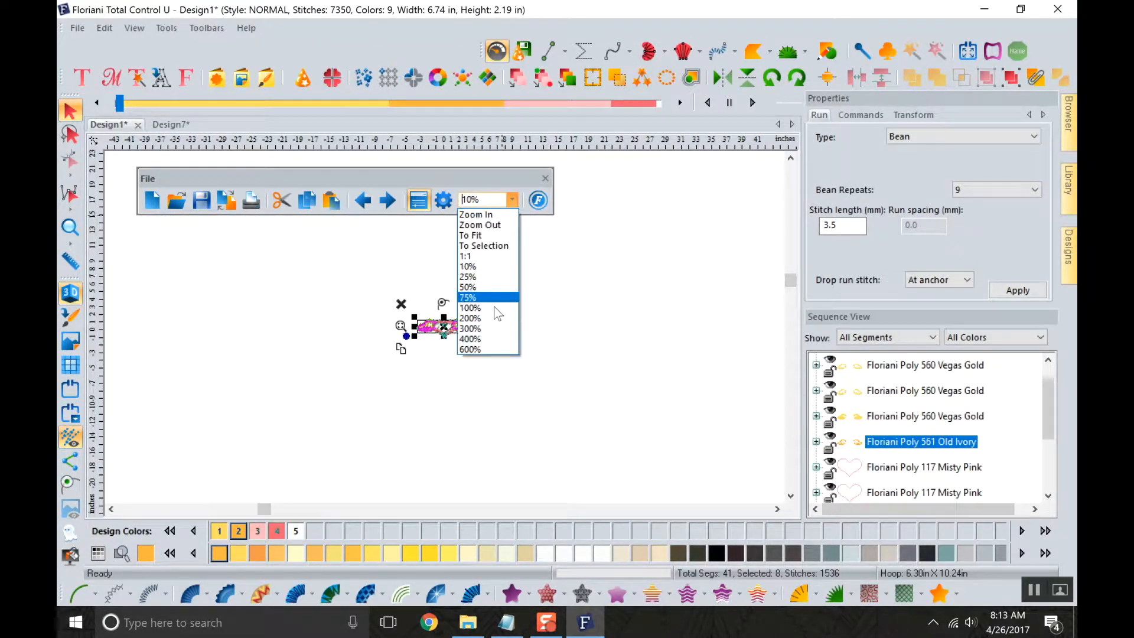
pyautogui.click(485, 349)
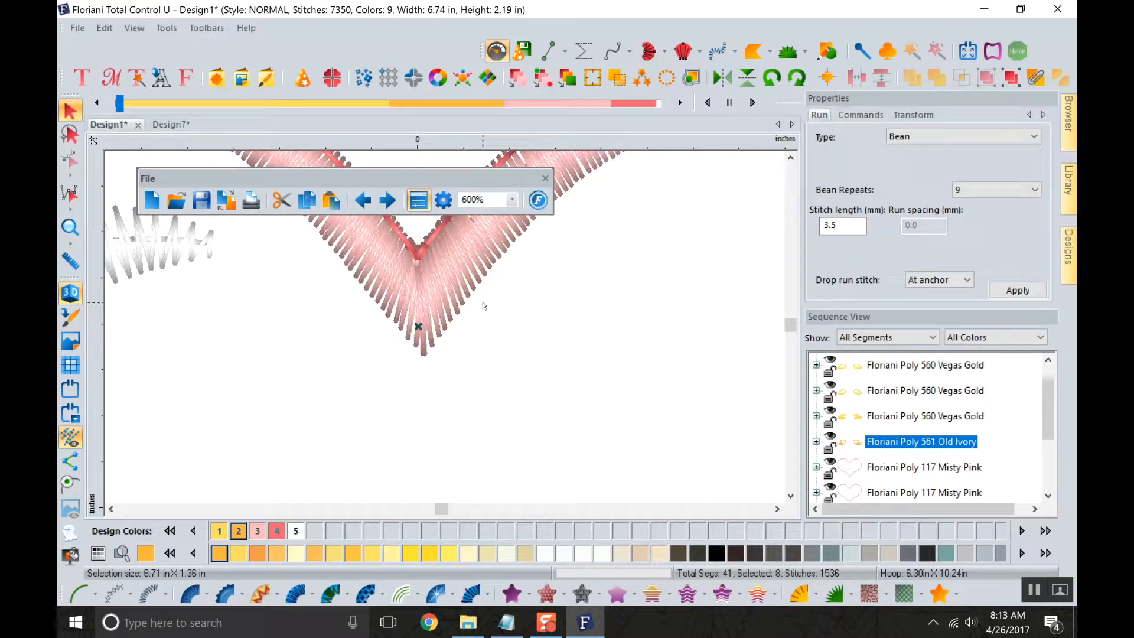
pyautogui.click(513, 199)
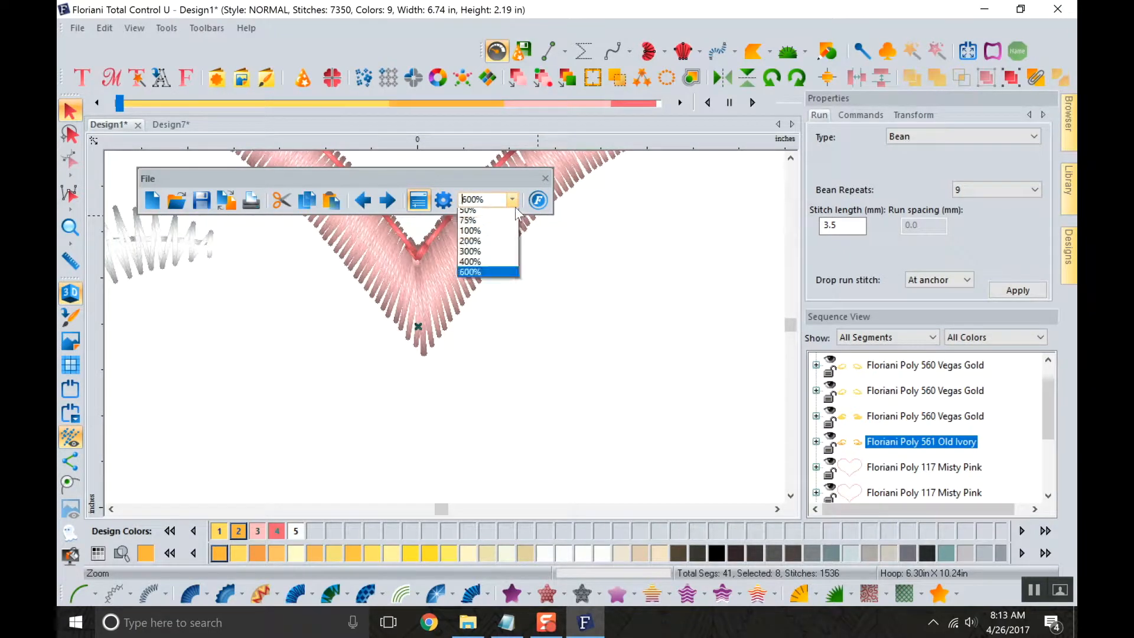
pyautogui.click(506, 236)
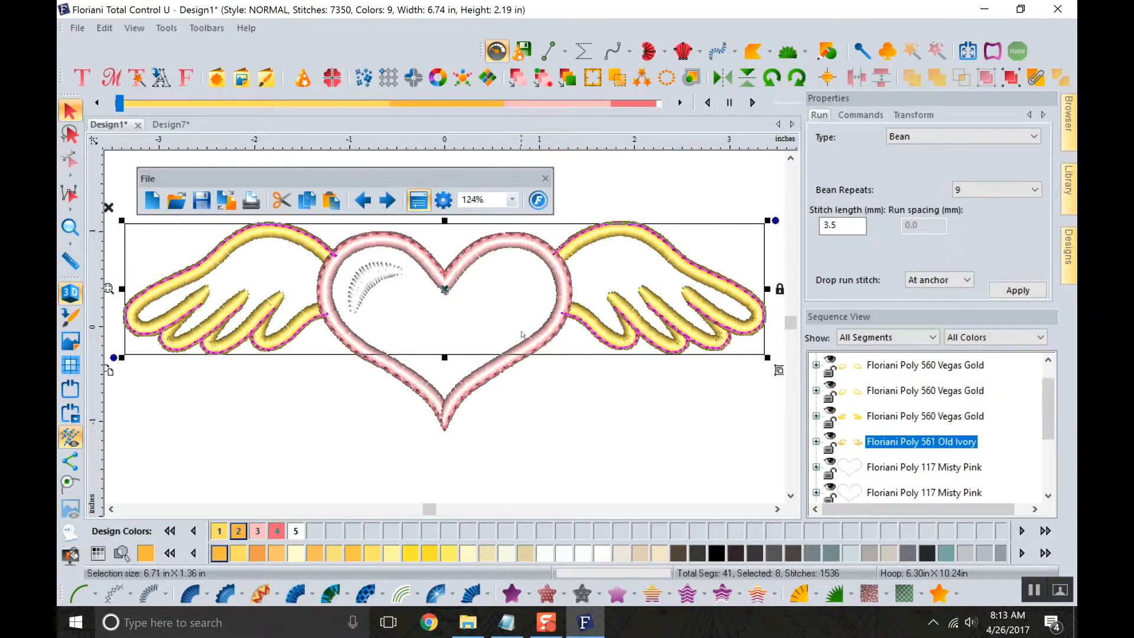
# Select all items of the winged heart design in the sequence.
pyautogui.scroll(1, 888, 425)
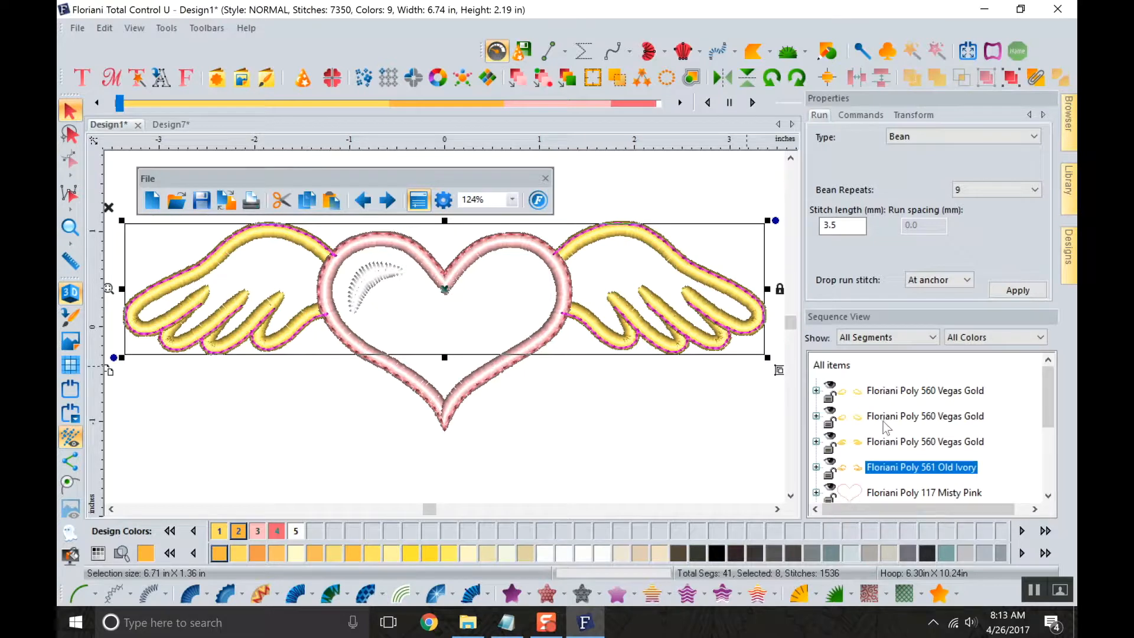
pyautogui.click(833, 365)
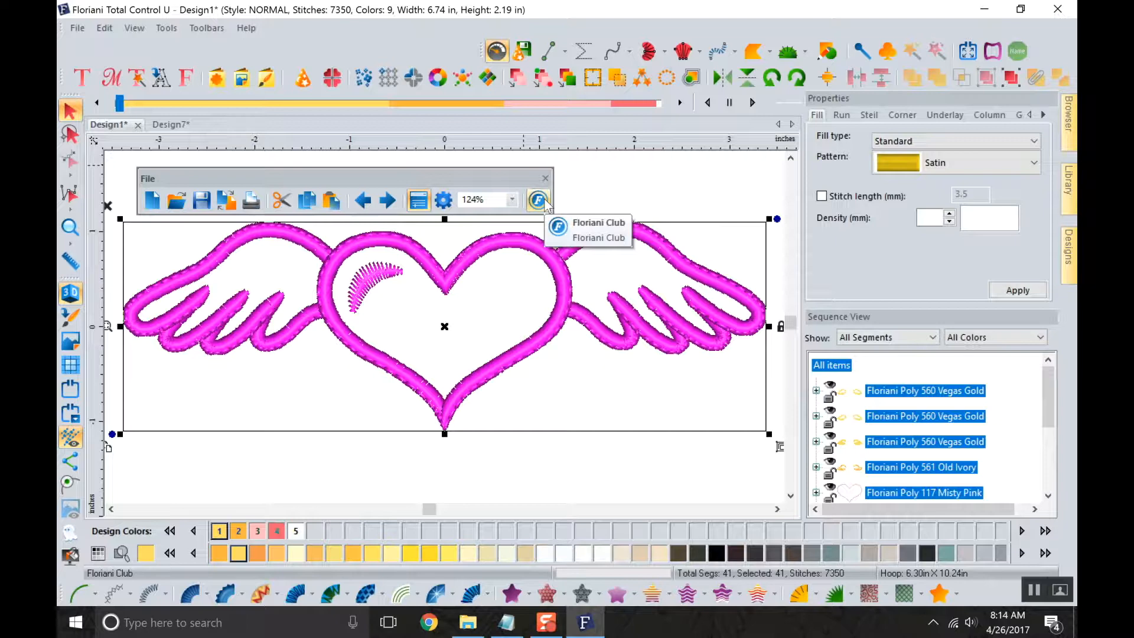
# Open the Floriani Club website, look over its home page and close the browser.
pyautogui.click(544, 199)
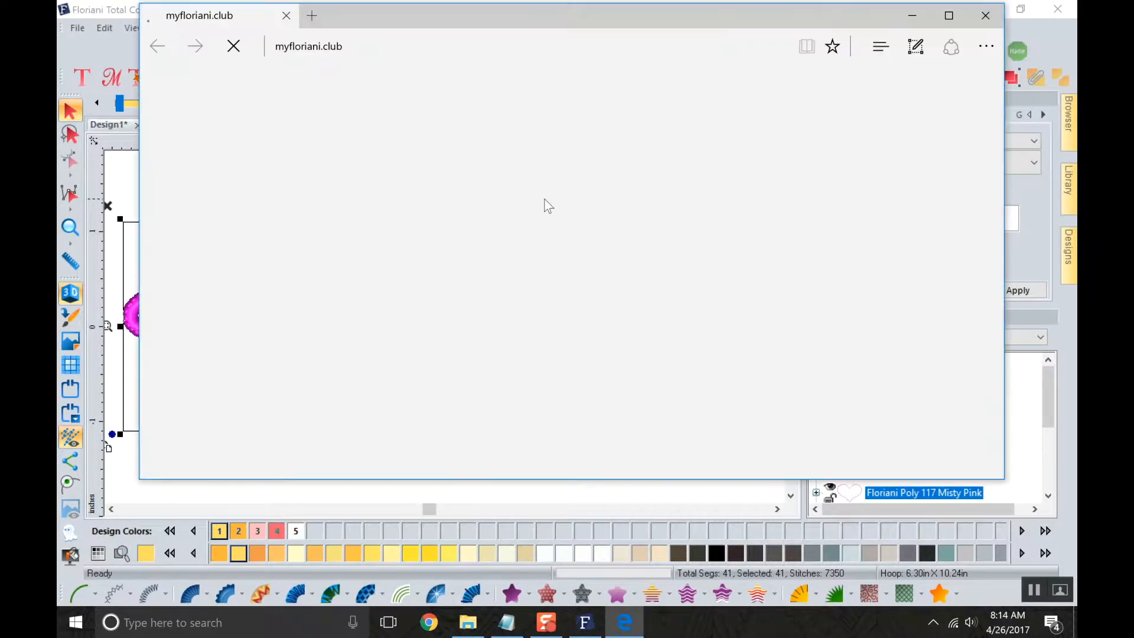
pyautogui.scroll(-1, 544, 199)
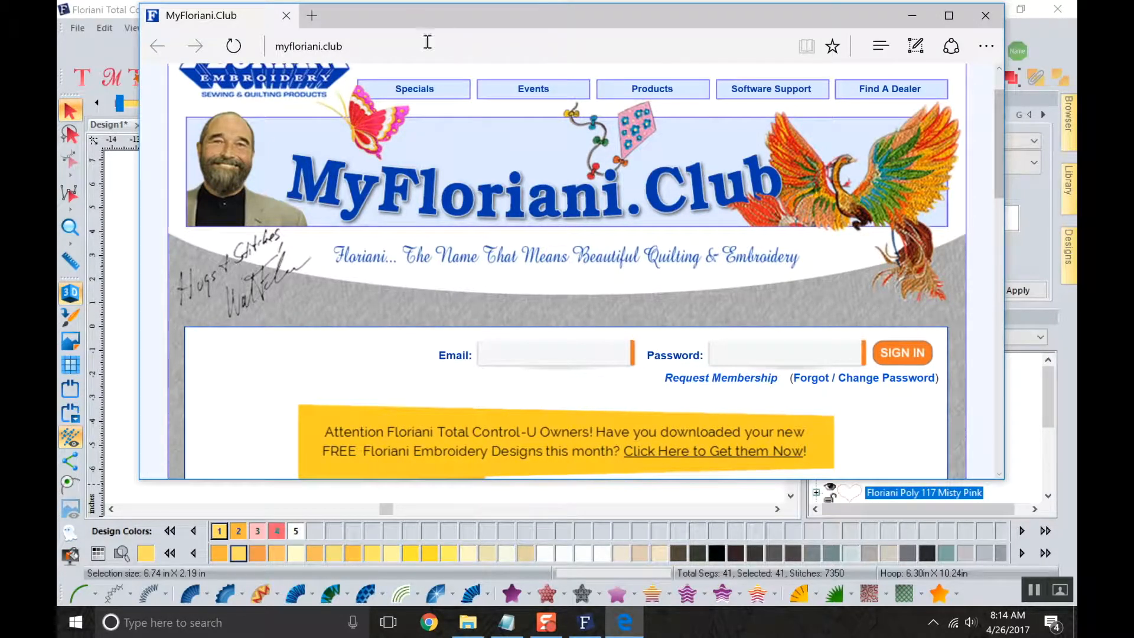
pyautogui.click(985, 19)
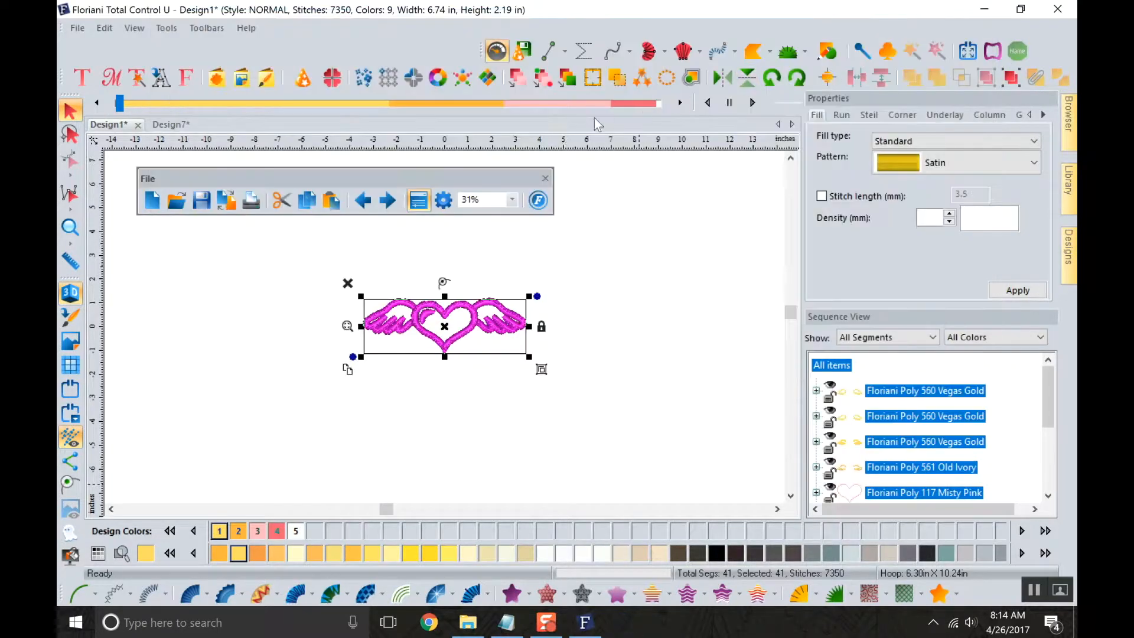
# Open the My Floriani Today window from the help resources and close it.
pyautogui.click(245, 30)
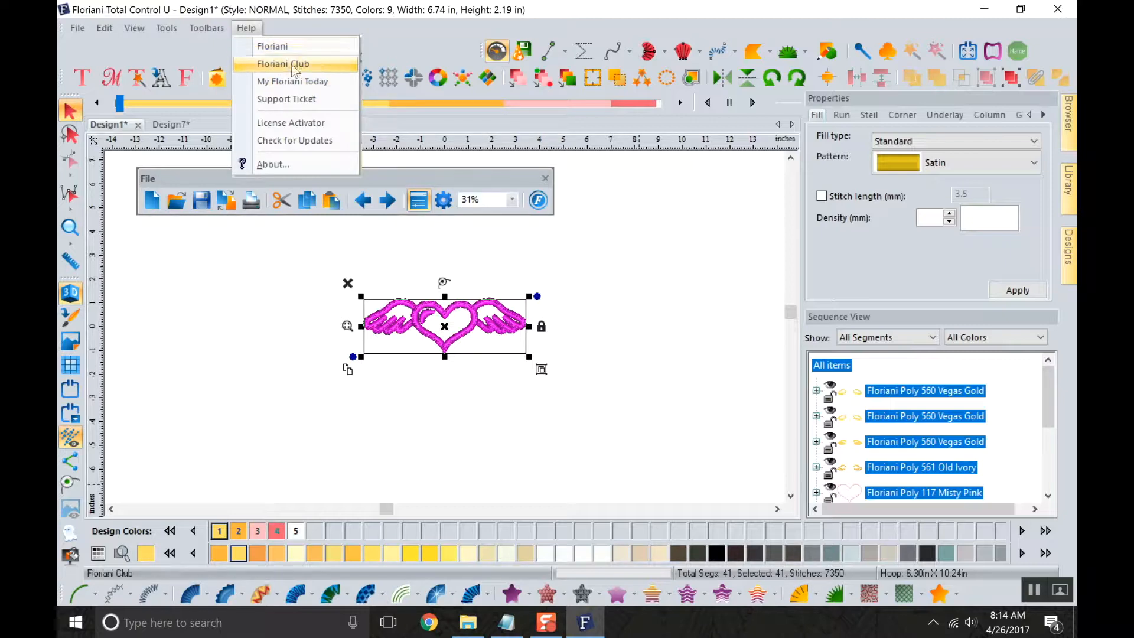
pyautogui.click(299, 84)
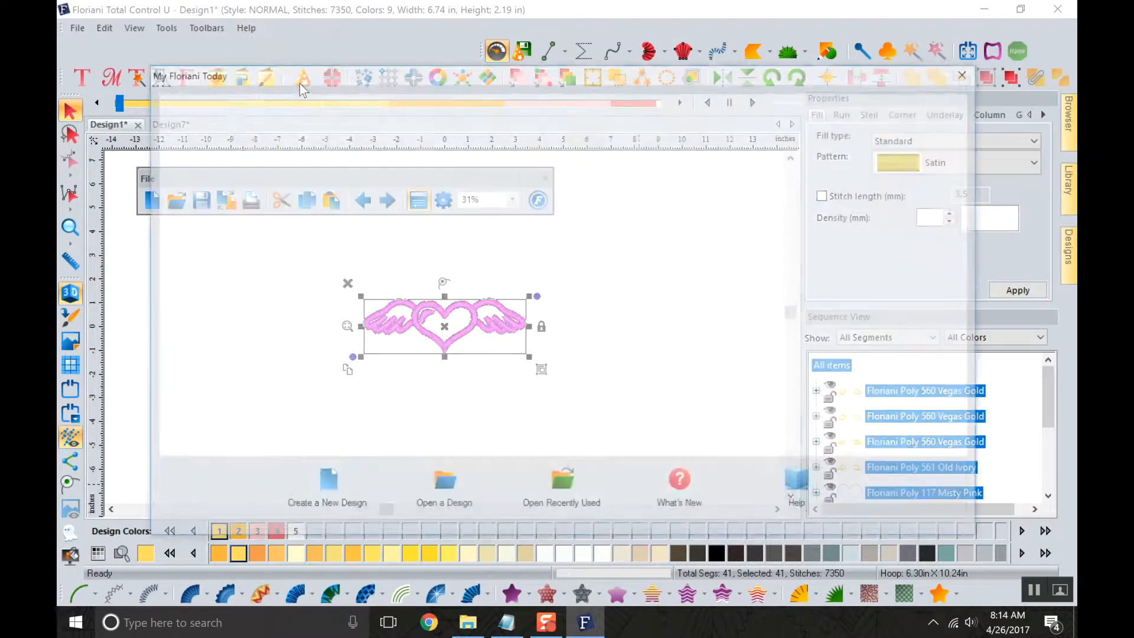
pyautogui.click(974, 76)
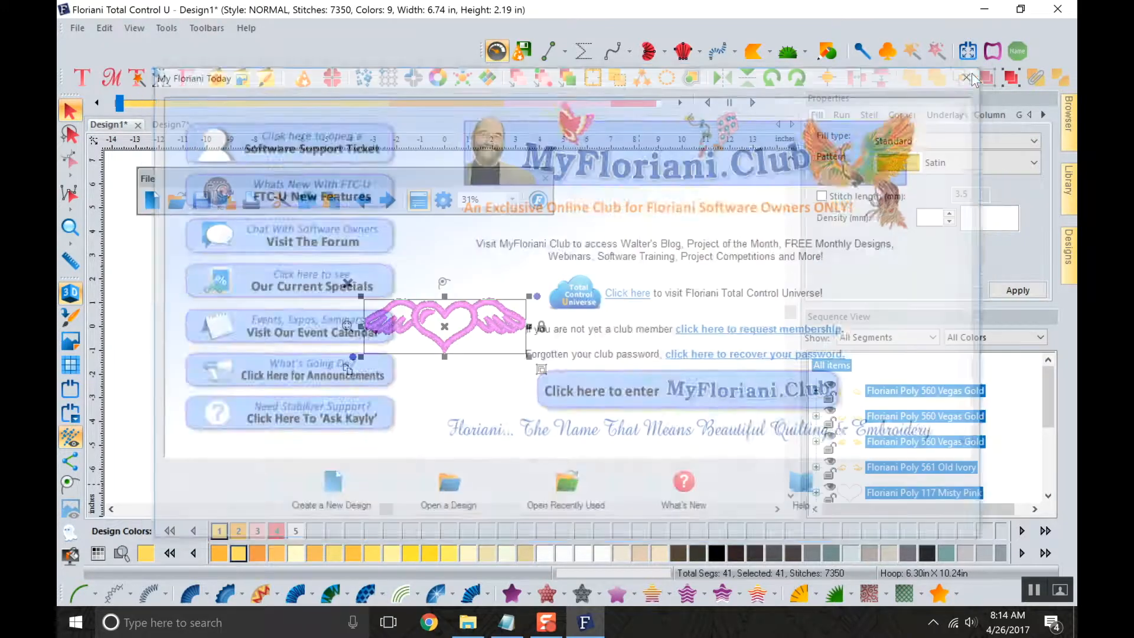
# Deselect the design and dock the floating File toolbar with the other toolbars, leaving the zoom at To Fit.
pyautogui.click(260, 28)
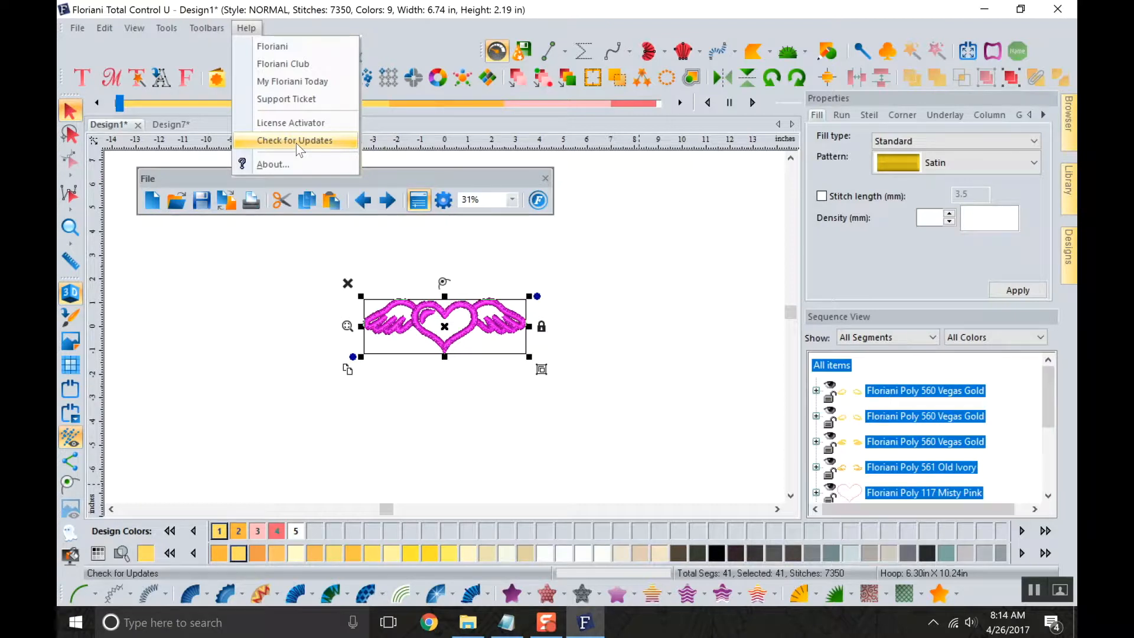
pyautogui.click(283, 292)
pyautogui.moveTo(398, 177); pyautogui.dragTo(311, 38)
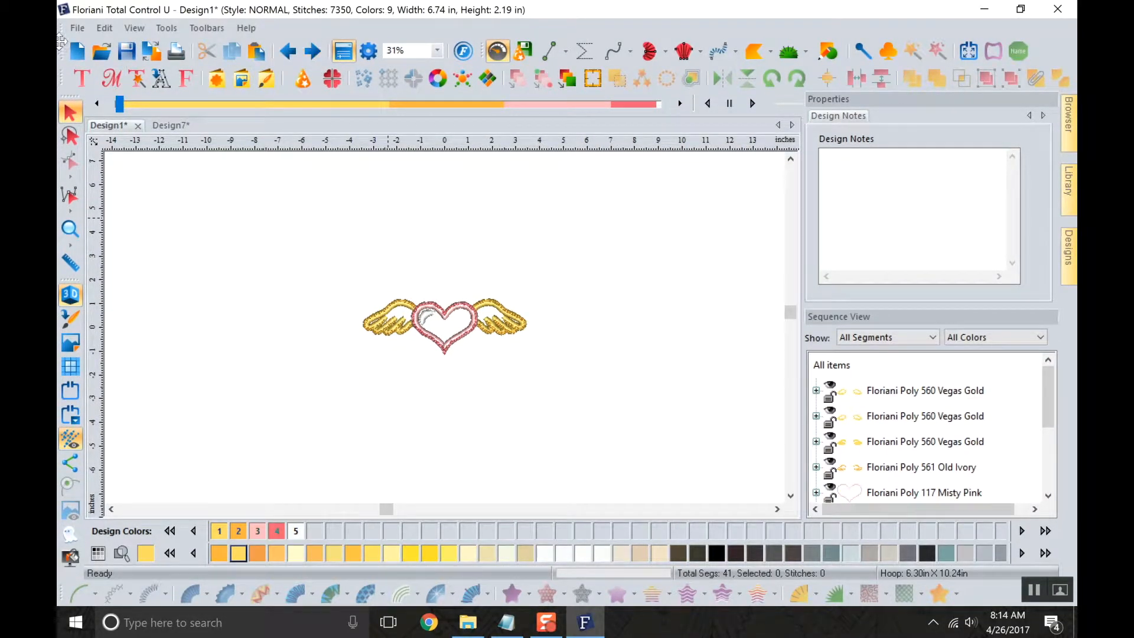
pyautogui.moveTo(61, 50); pyautogui.dragTo(58, 52)
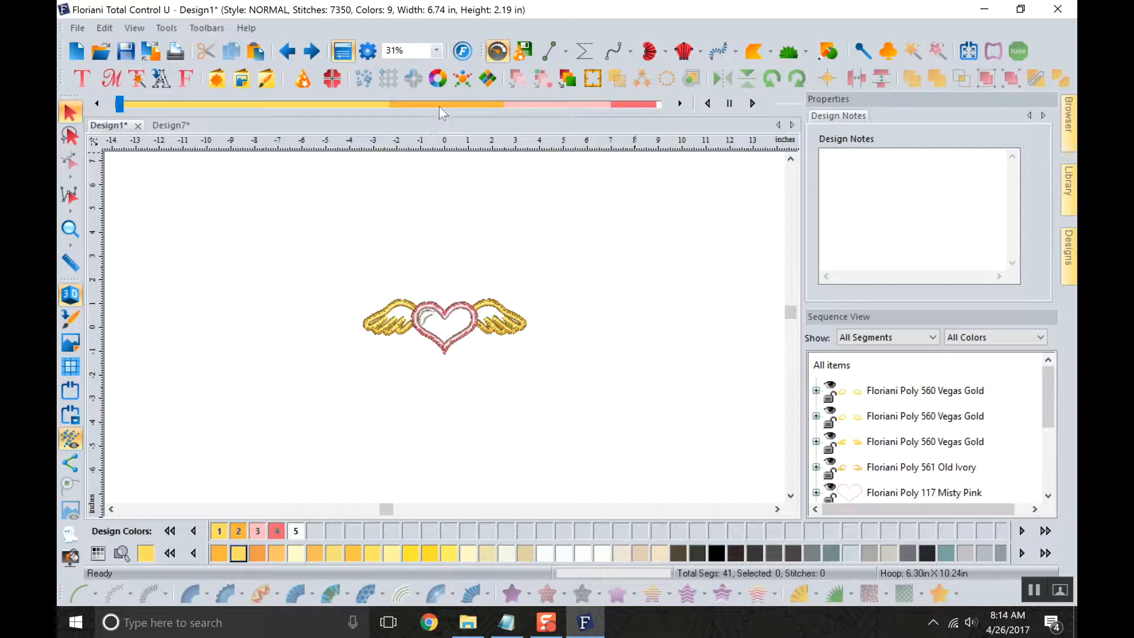
pyautogui.click(437, 51)
pyautogui.click(396, 79)
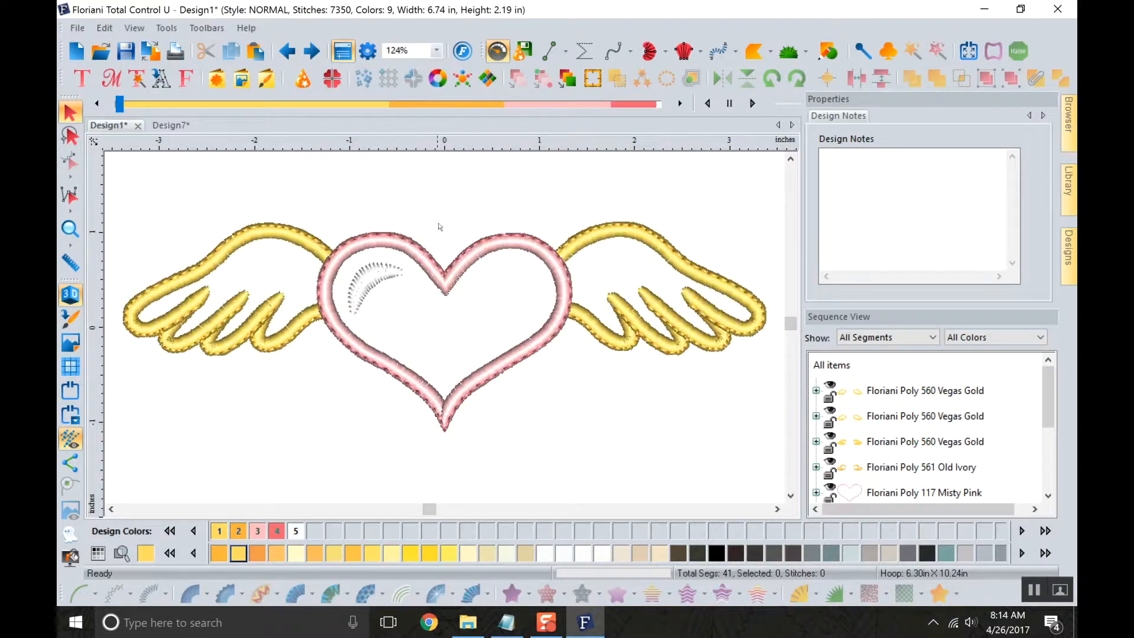
# Hide and redisplay the stitch playback bar, and run its slider through the winged heart, ending at the first stitch.
pyautogui.click(501, 52)
pyautogui.click(497, 55)
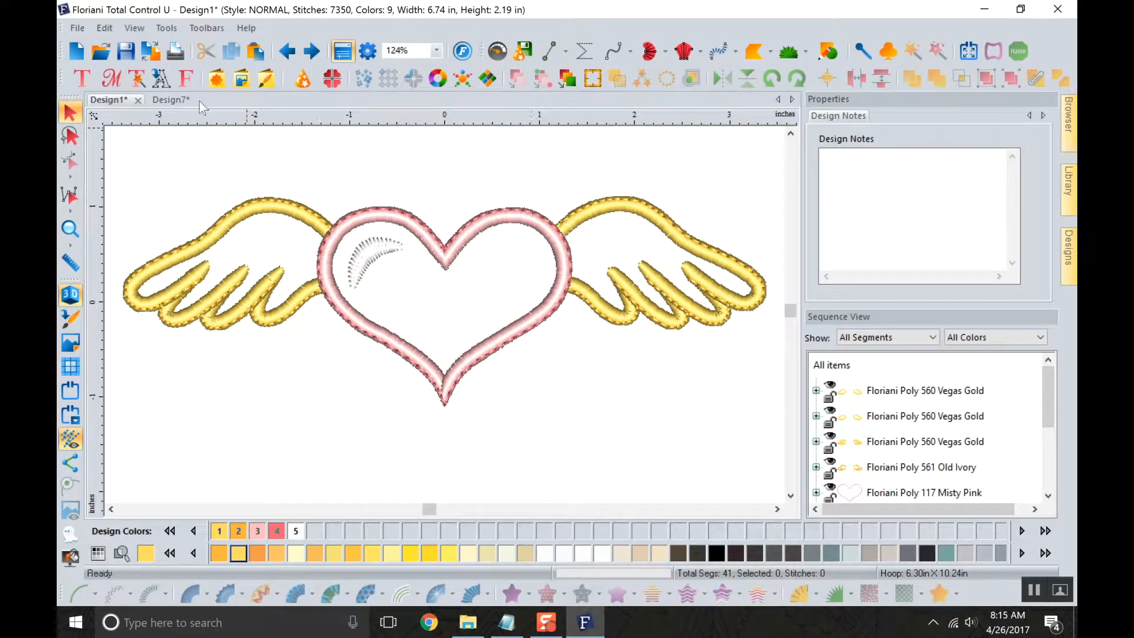
pyautogui.click(496, 52)
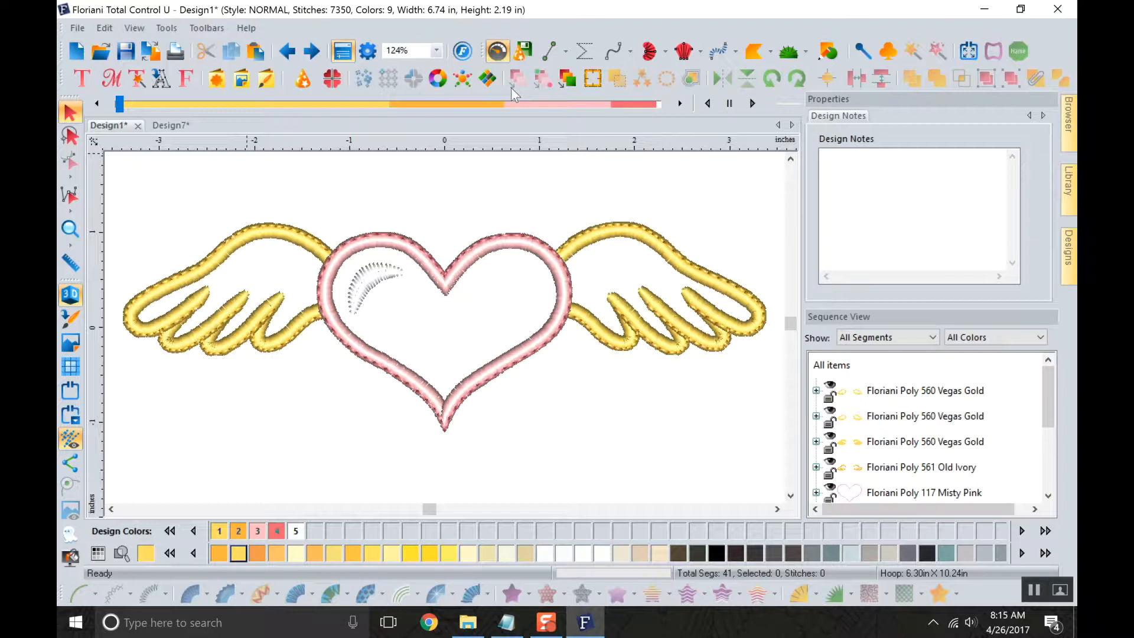
pyautogui.moveTo(120, 104)
pyautogui.mouseDown()
pyautogui.moveTo(370, 108)
pyautogui.moveTo(487, 125)
pyautogui.moveTo(582, 105)
pyautogui.moveTo(667, 105)
pyautogui.moveTo(473, 122)
pyautogui.moveTo(671, 94)
pyautogui.moveTo(670, 104)
pyautogui.moveTo(116, 124)
pyautogui.mouseUp()
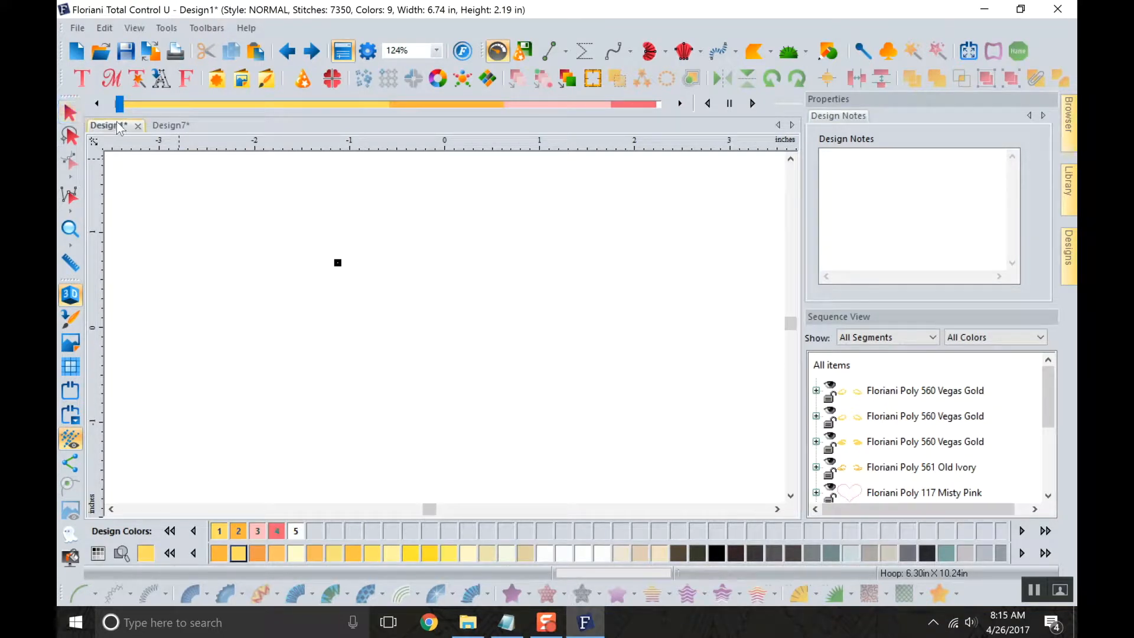
# Open Save2Sew, browse the fabric types, choose Leather - I Digitized and close the dialog without saving.
pyautogui.click(530, 48)
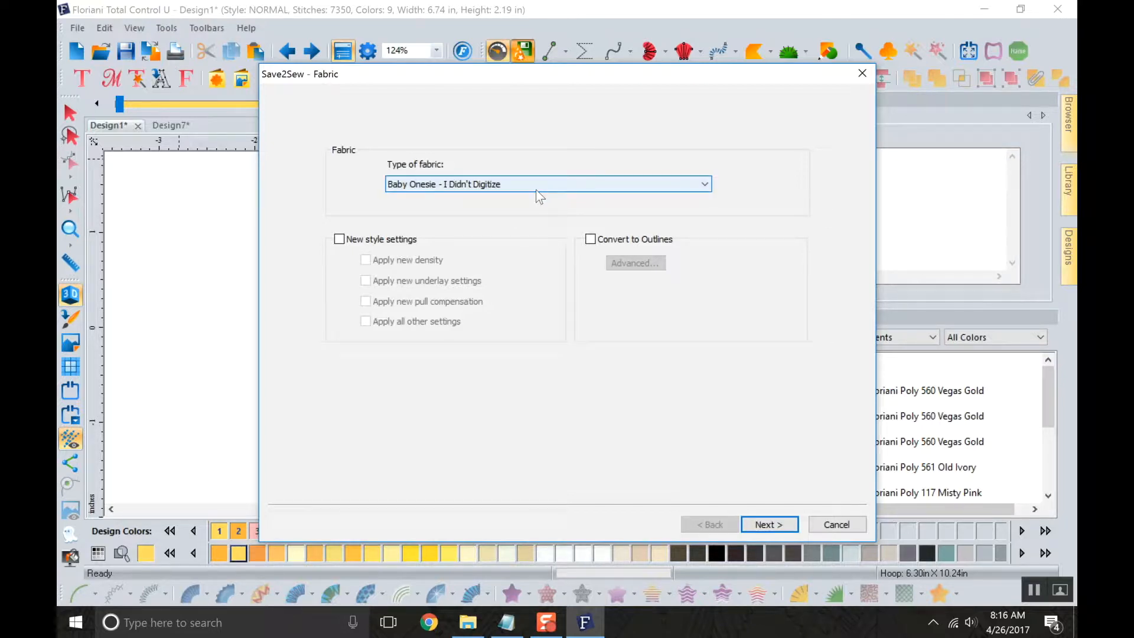
pyautogui.moveTo(560, 81); pyautogui.dragTo(514, 113)
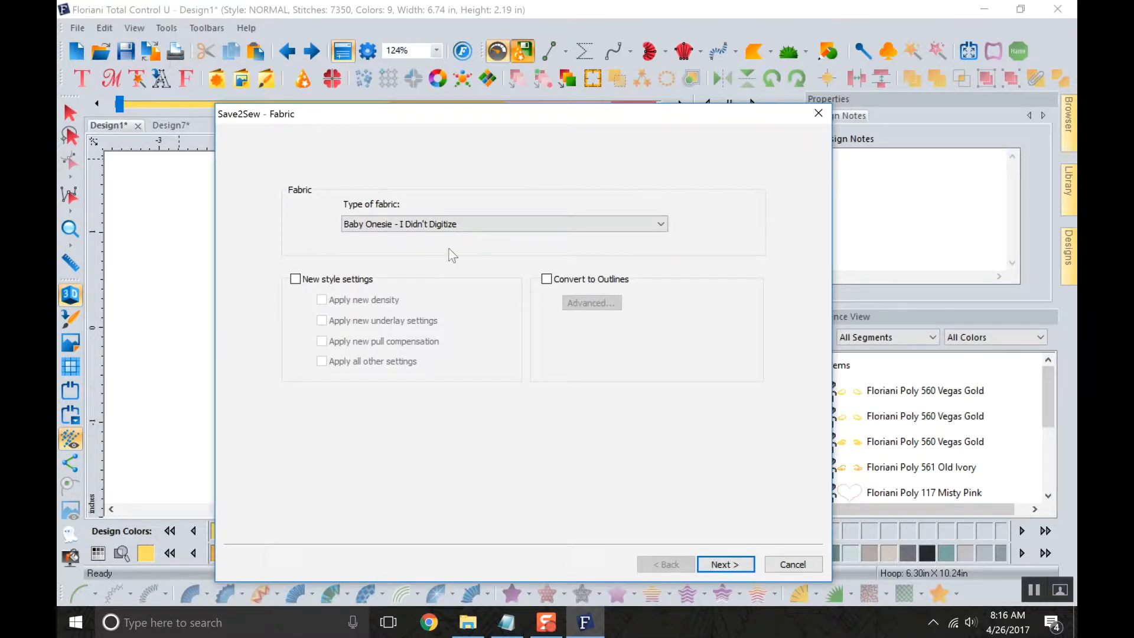
pyautogui.click(459, 223)
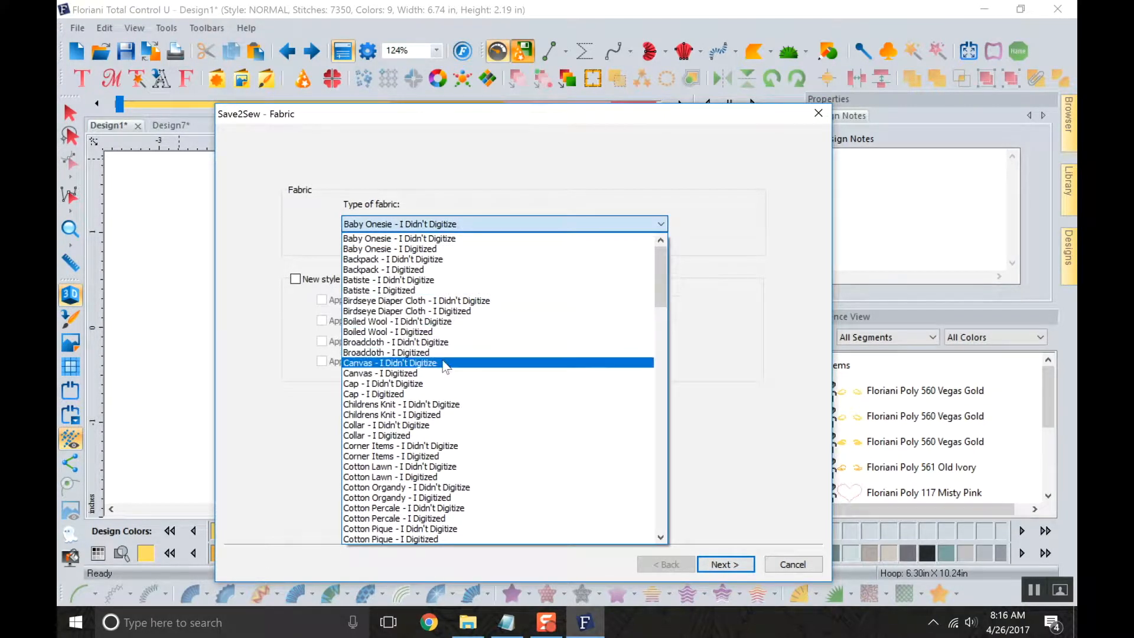
pyautogui.scroll(-12, 488, 436)
pyautogui.scroll(-4, 488, 437)
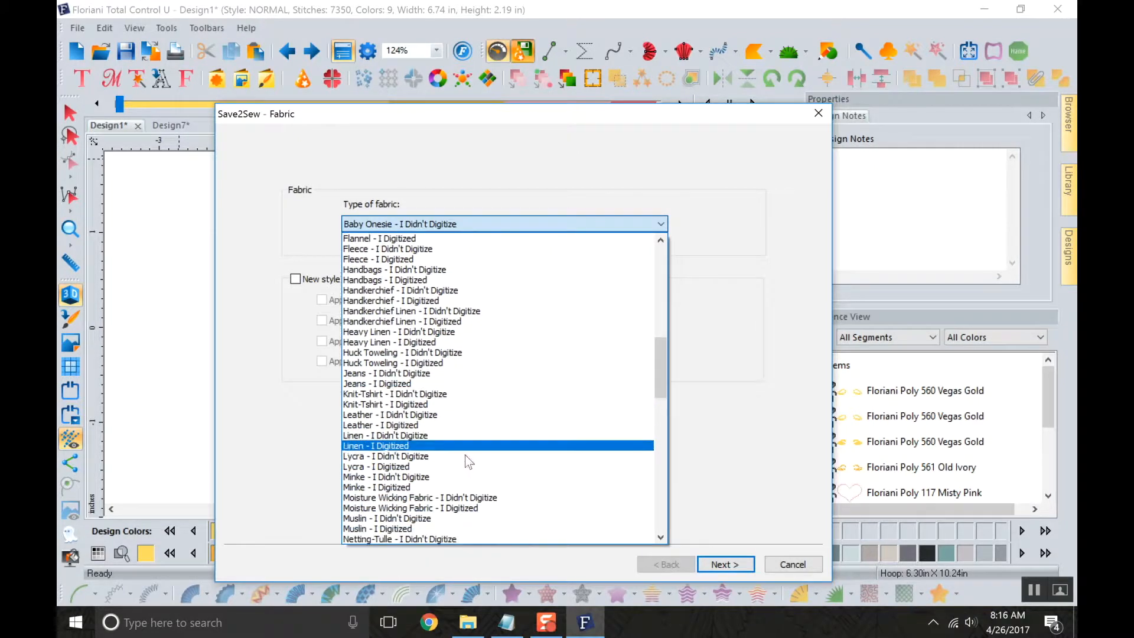
pyautogui.click(397, 425)
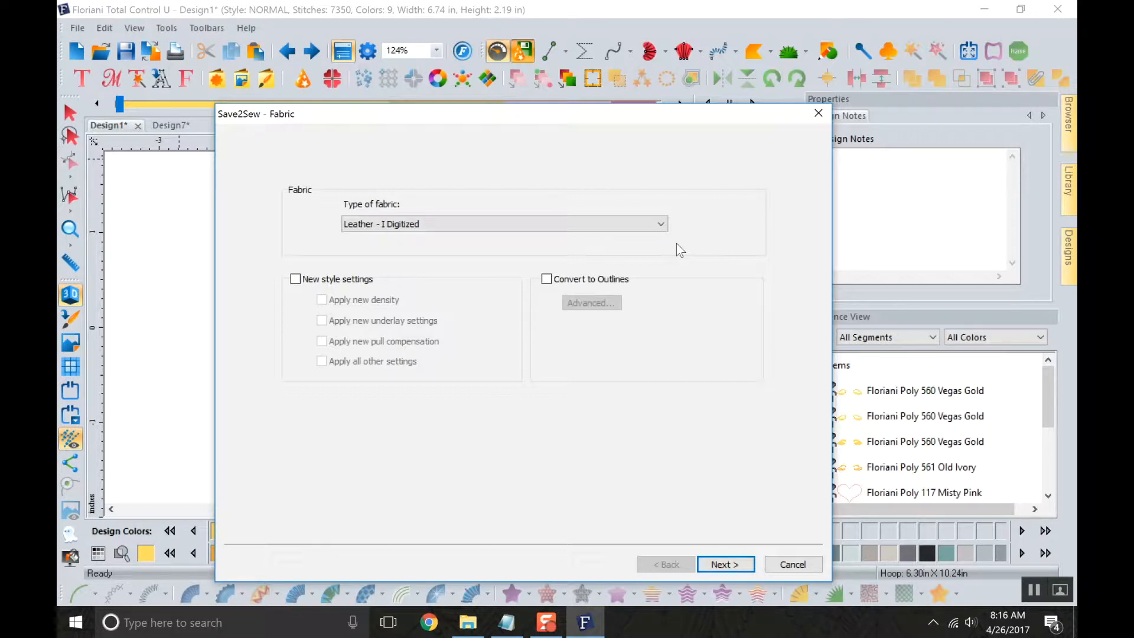
pyautogui.click(819, 113)
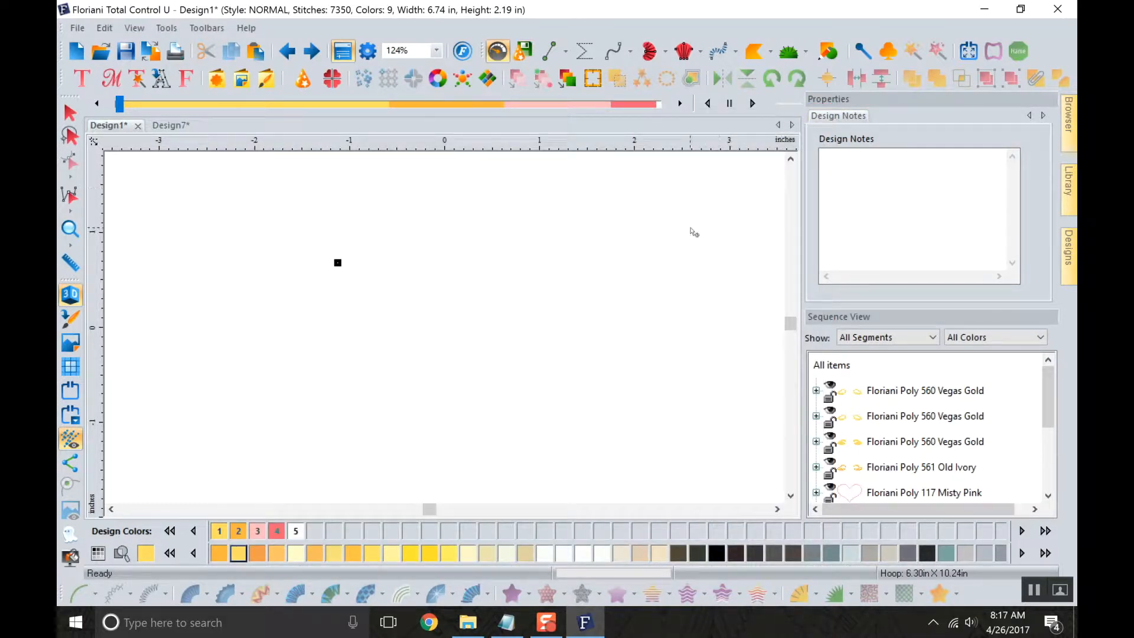
# Show the artwork drawing tools grouped with Line and choose Line.
pyautogui.click(566, 53)
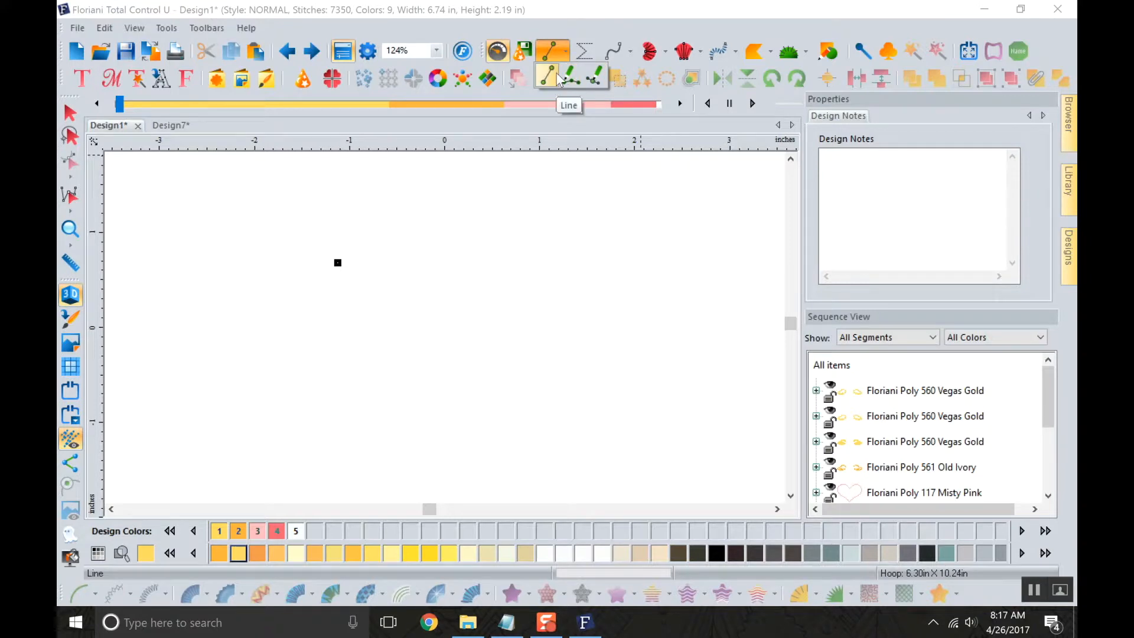
pyautogui.click(566, 53)
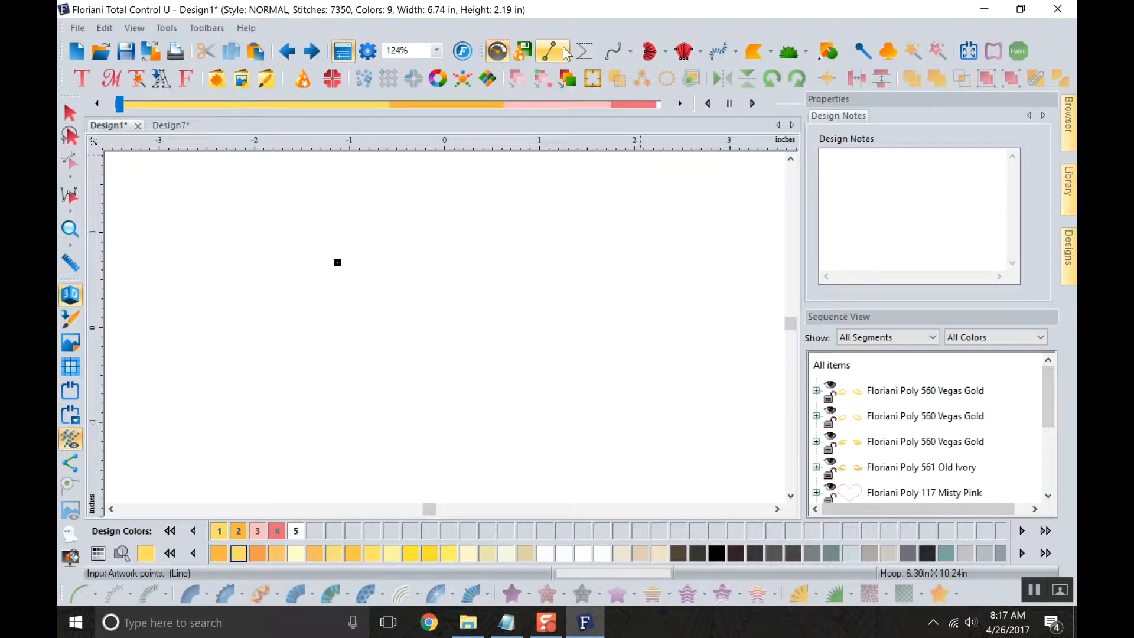
pyautogui.click(564, 50)
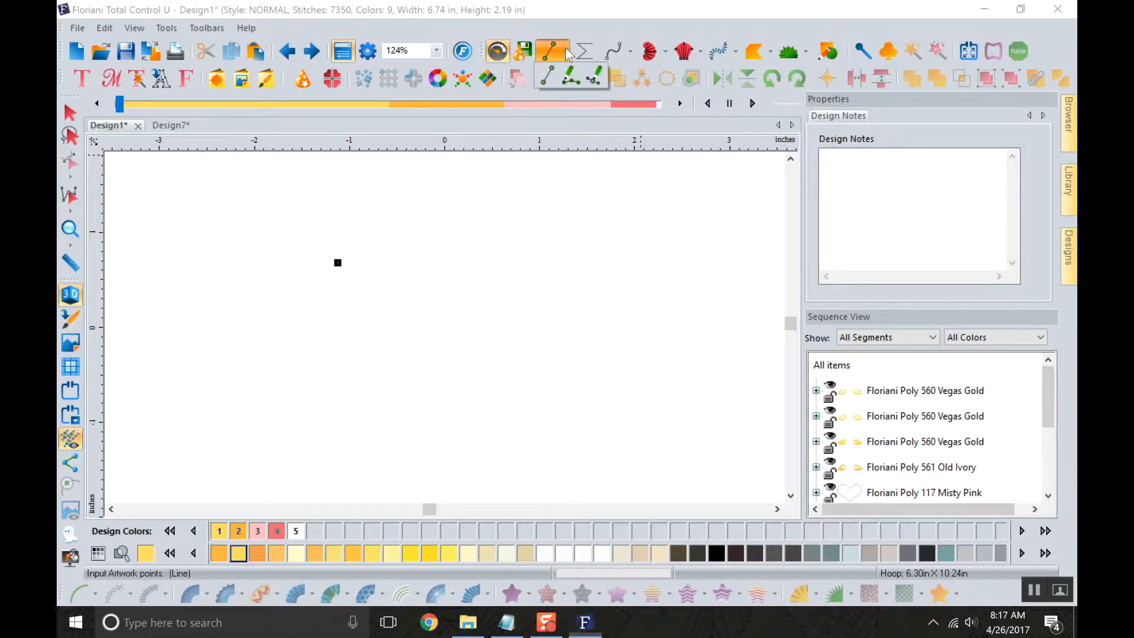
pyautogui.click(550, 73)
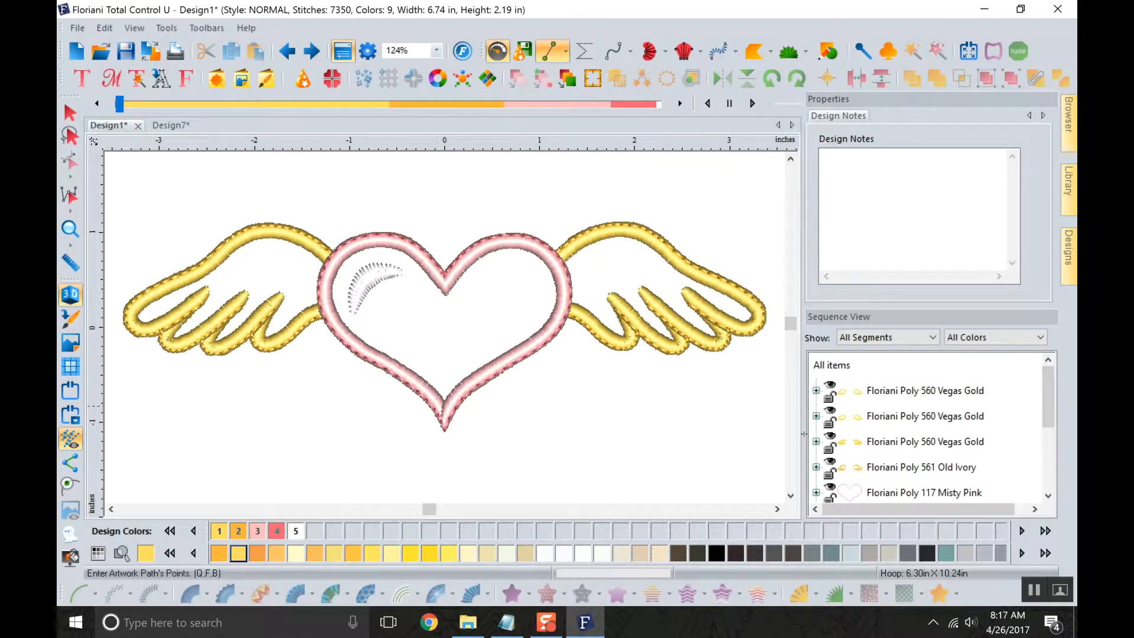
# Select all items of the winged heart and delete them to empty the design.
pyautogui.click(831, 365)
pyautogui.rightClick(643, 346)
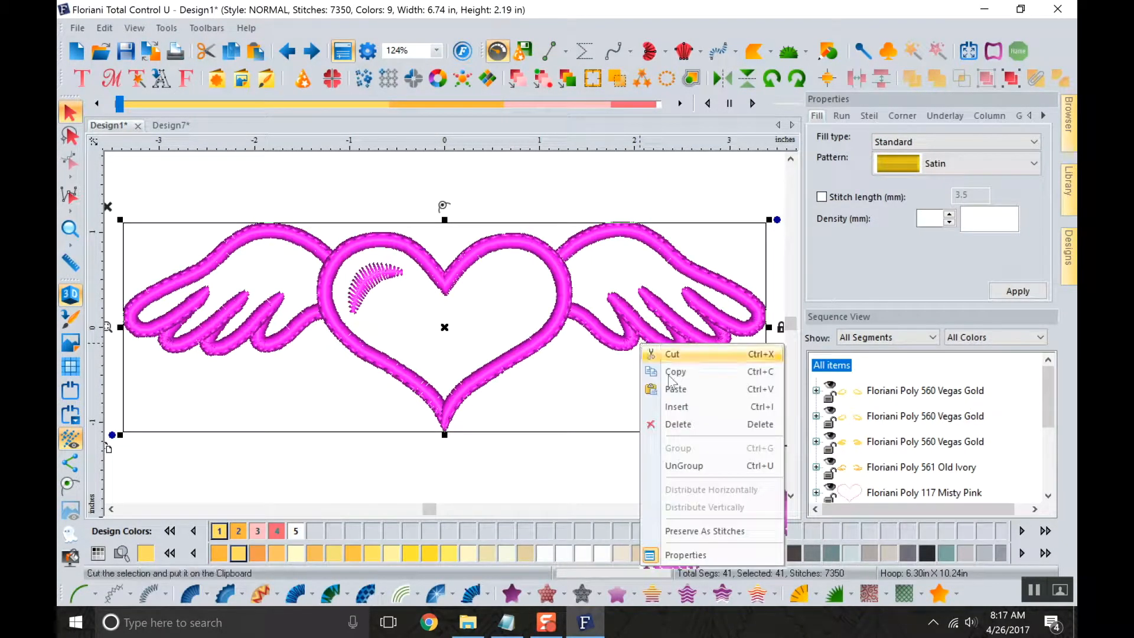
pyautogui.click(709, 424)
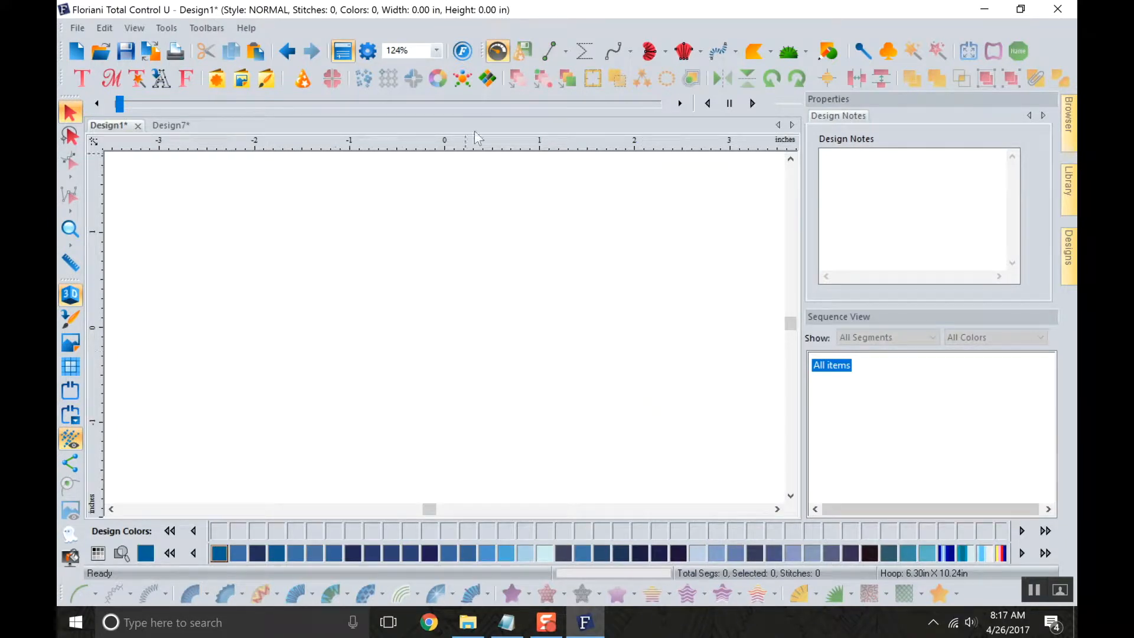
# Start a Line artwork path with six points joined by straight segments across the middle of the empty design.
pyautogui.click(549, 46)
pyautogui.click(305, 388)
pyautogui.click(366, 339)
pyautogui.click(459, 309)
pyautogui.click(537, 317)
pyautogui.click(590, 378)
pyautogui.click(648, 290)
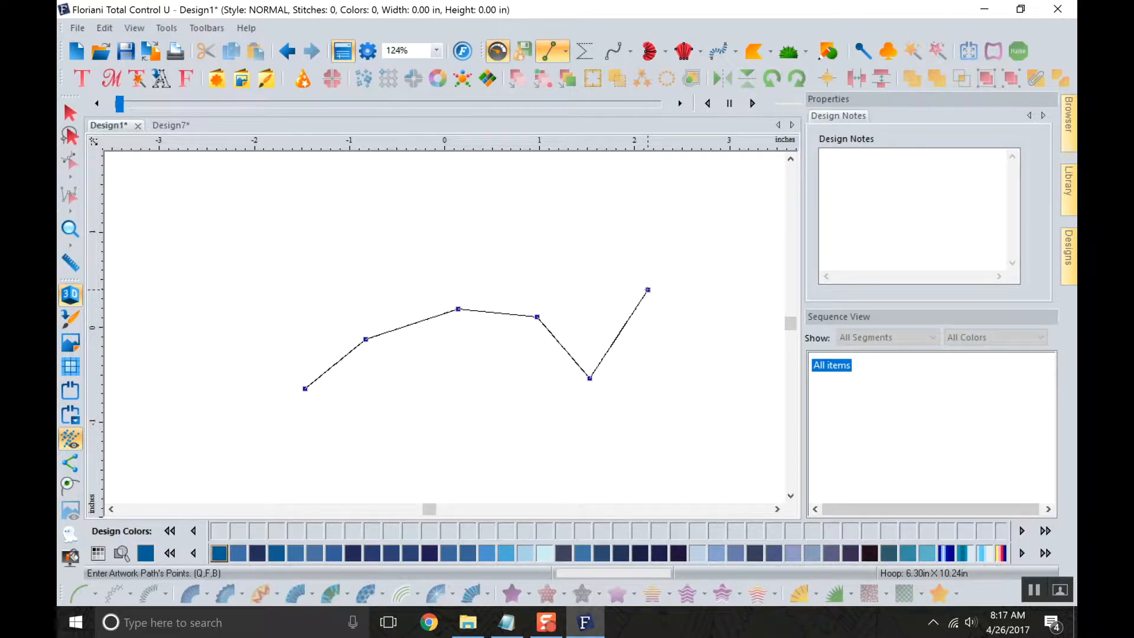
# Continue the path with ten curve points looping around the straight segments and finish it, about 4.4 by 2.6 in overall.
pyautogui.rightClick(582, 225)
pyautogui.rightClick(510, 226)
pyautogui.rightClick(420, 224)
pyautogui.rightClick(346, 242)
pyautogui.rightClick(299, 281)
pyautogui.rightClick(235, 306)
pyautogui.rightClick(232, 352)
pyautogui.rightClick(280, 446)
pyautogui.rightClick(387, 466)
pyautogui.rightClick(445, 399)
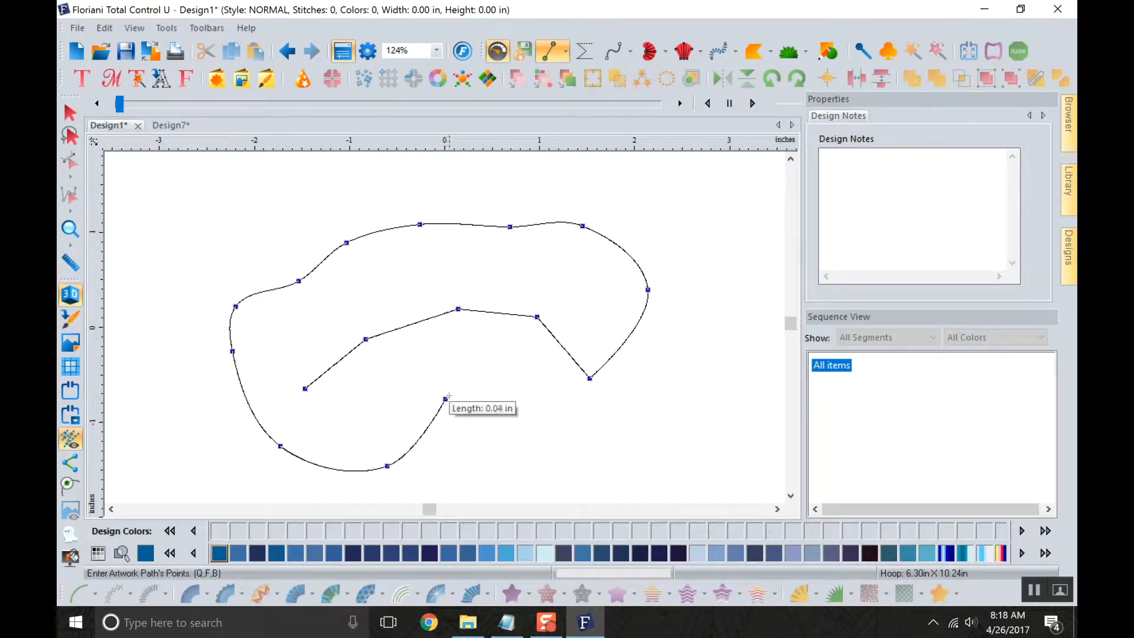
pyautogui.press('Return')
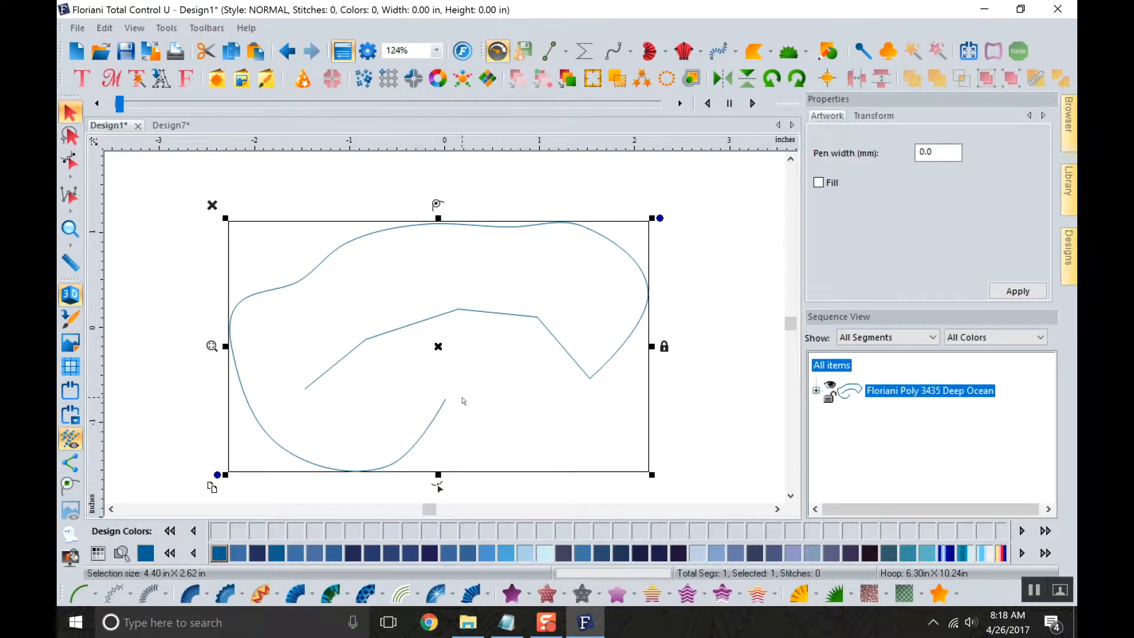
# Close the shape of the drawn artwork path and delete it.
pyautogui.click(73, 490)
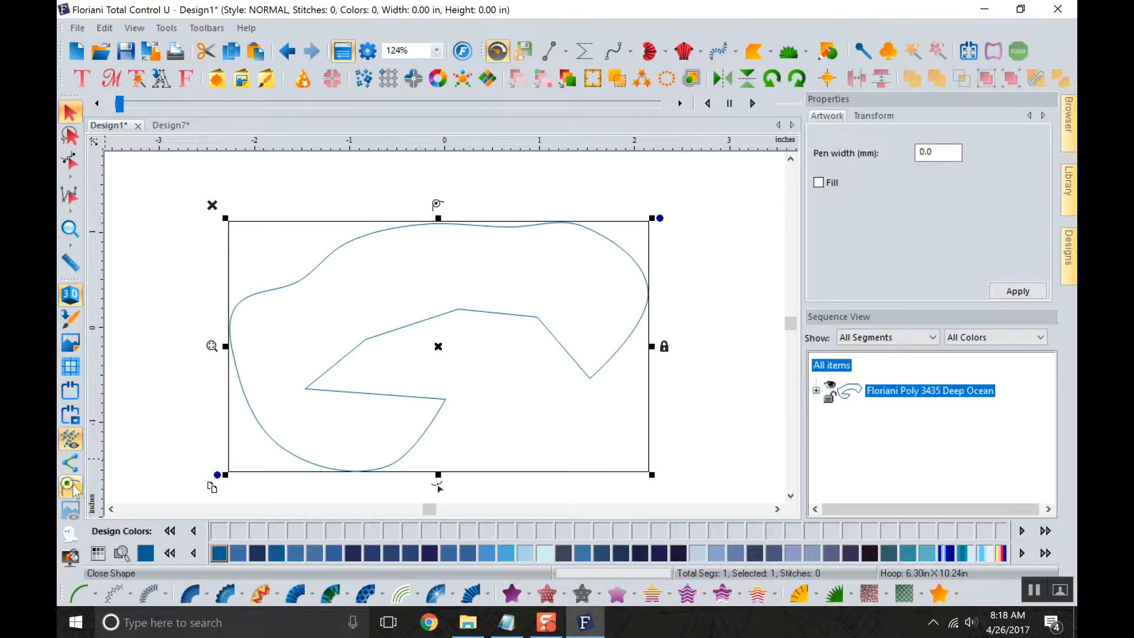
pyautogui.rightClick(493, 371)
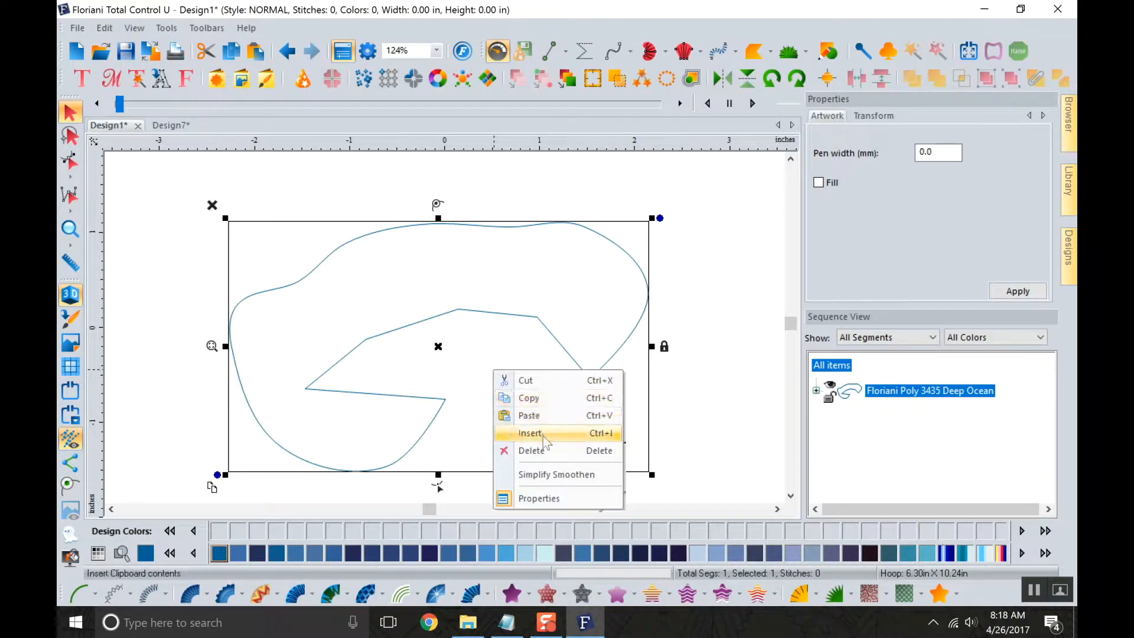
pyautogui.click(541, 451)
# Draw a looping freehand artwork path about 6.1 in wide and 3.1 in high, and convert it to a Run stitch.
pyautogui.click(564, 50)
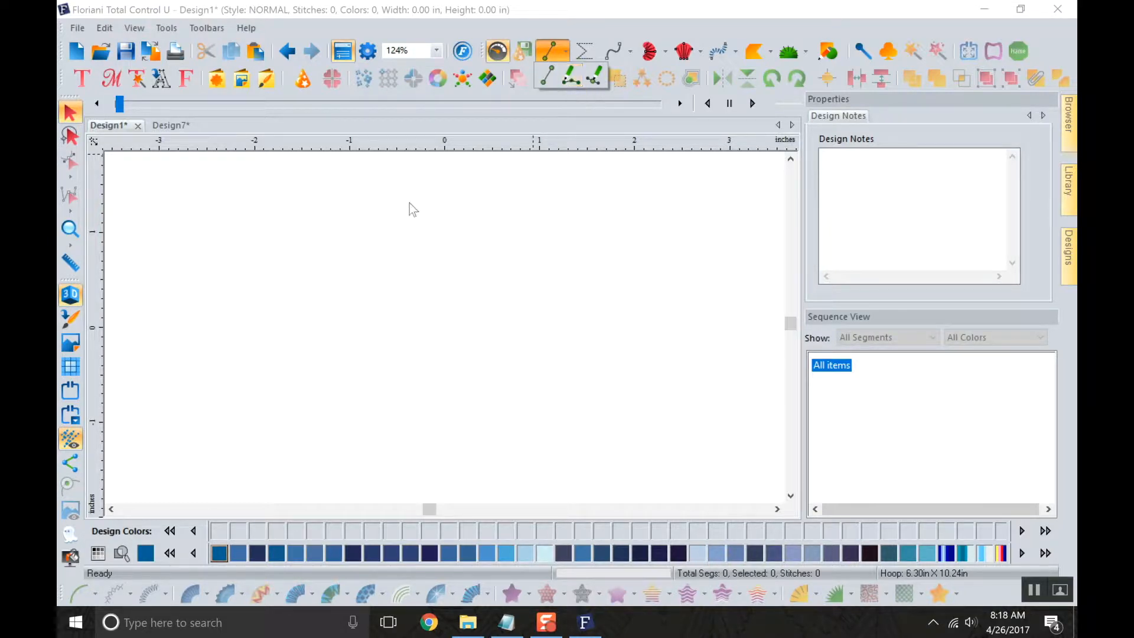
pyautogui.click(572, 77)
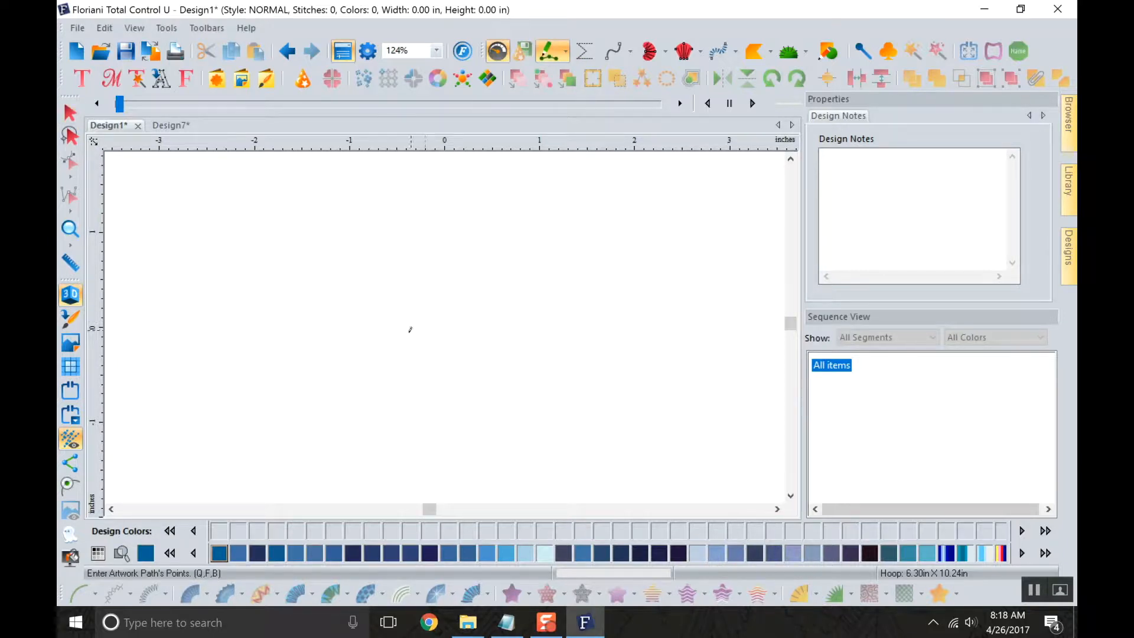
pyautogui.moveTo(373, 308)
pyautogui.mouseDown()
pyautogui.moveTo(402, 274)
pyautogui.moveTo(467, 280)
pyautogui.moveTo(458, 240)
pyautogui.moveTo(447, 245)
pyautogui.moveTo(458, 253)
pyautogui.moveTo(496, 226)
pyautogui.moveTo(569, 257)
pyautogui.moveTo(573, 336)
pyautogui.moveTo(525, 318)
pyautogui.moveTo(559, 265)
pyautogui.moveTo(659, 250)
pyautogui.moveTo(678, 199)
pyautogui.moveTo(635, 230)
pyautogui.moveTo(717, 307)
pyautogui.moveTo(723, 370)
pyautogui.moveTo(660, 367)
pyautogui.moveTo(682, 298)
pyautogui.moveTo(759, 345)
pyautogui.moveTo(729, 451)
pyautogui.moveTo(610, 456)
pyautogui.moveTo(591, 410)
pyautogui.moveTo(617, 422)
pyautogui.moveTo(565, 455)
pyautogui.moveTo(477, 446)
pyautogui.moveTo(466, 492)
pyautogui.moveTo(494, 422)
pyautogui.moveTo(432, 387)
pyautogui.moveTo(406, 419)
pyautogui.moveTo(470, 395)
pyautogui.moveTo(424, 373)
pyautogui.moveTo(291, 375)
pyautogui.moveTo(235, 313)
pyautogui.moveTo(270, 299)
pyautogui.moveTo(274, 365)
pyautogui.moveTo(220, 355)
pyautogui.moveTo(210, 235)
pyautogui.moveTo(269, 203)
pyautogui.moveTo(314, 256)
pyautogui.moveTo(283, 228)
pyautogui.moveTo(372, 211)
pyautogui.moveTo(355, 199)
pyautogui.moveTo(345, 243)
pyautogui.moveTo(435, 208)
pyautogui.mouseUp()
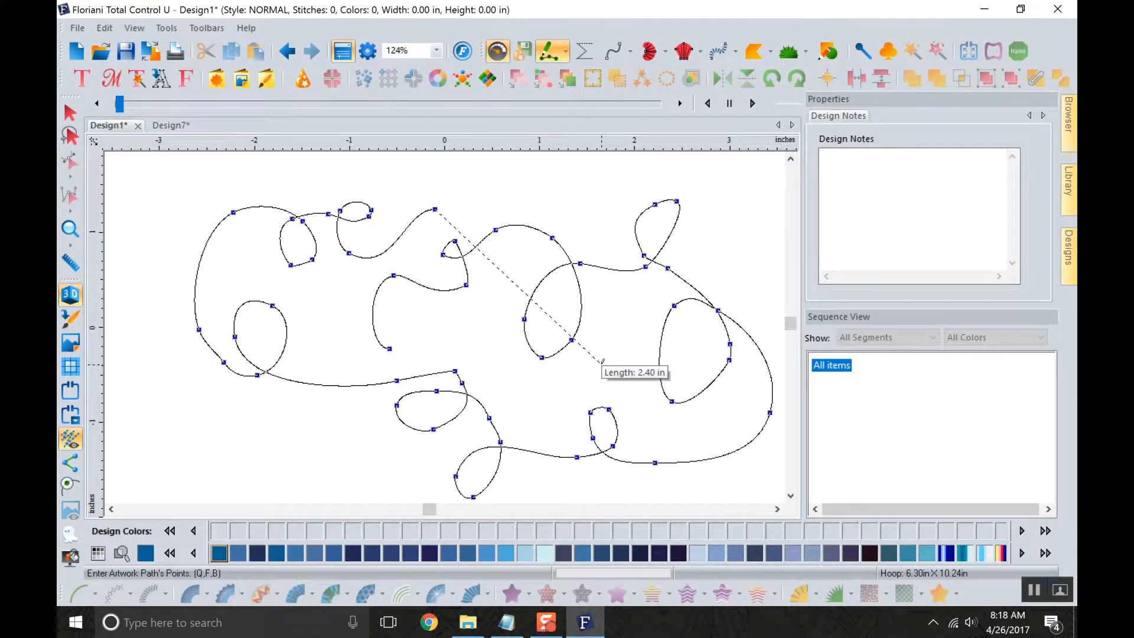
pyautogui.press('Return')
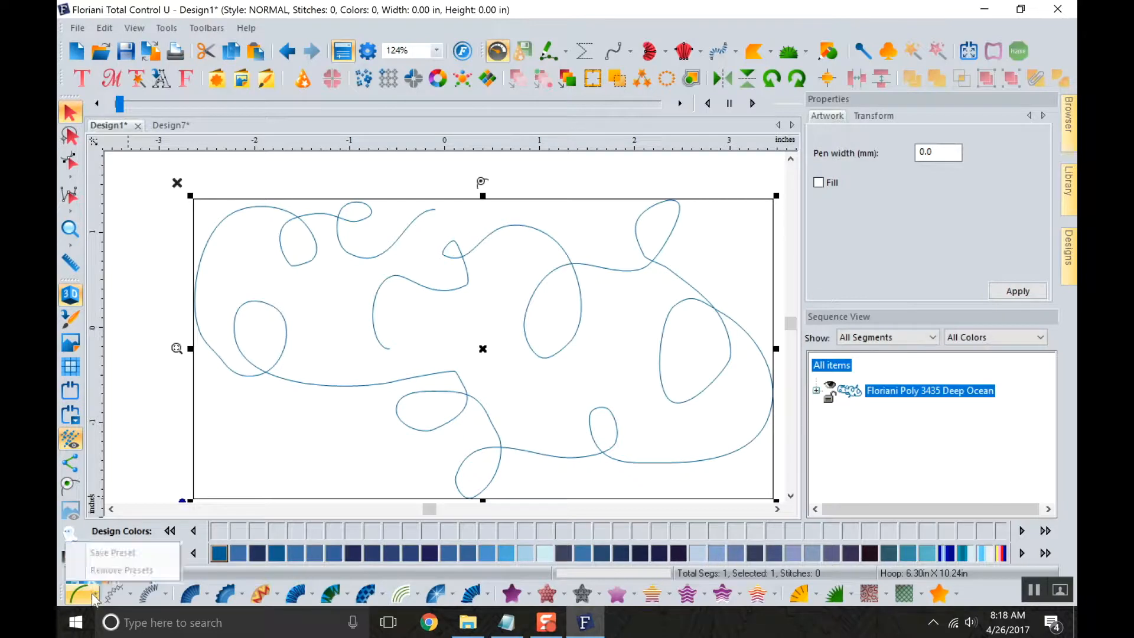
pyautogui.click(75, 601)
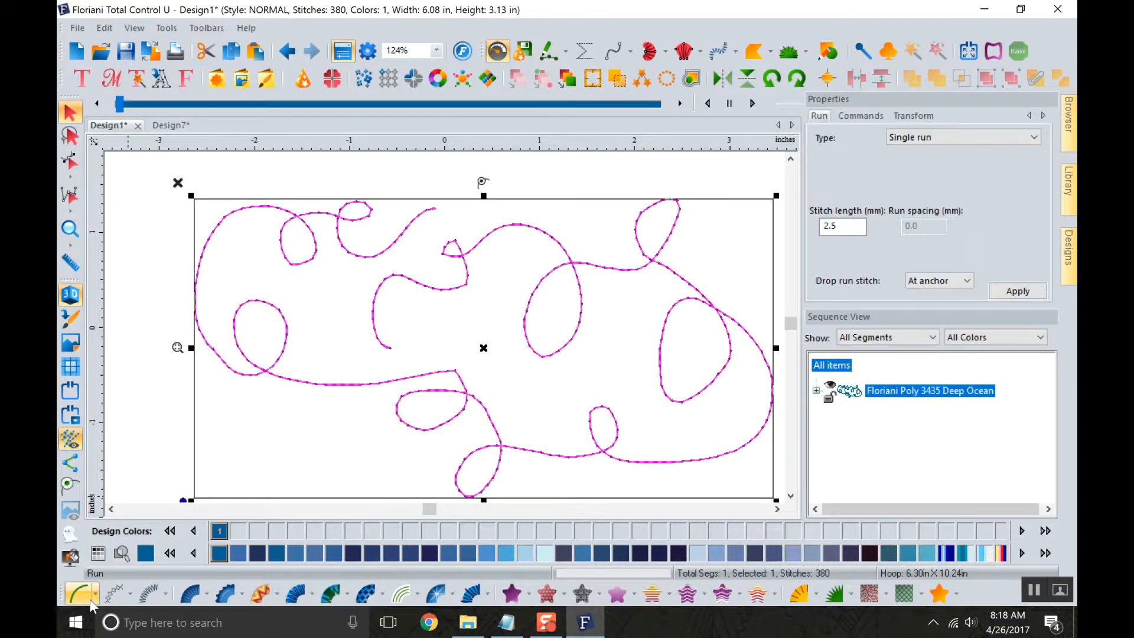
# Play back the stitching of the looping Run stitch segment and delete it.
pyautogui.click(402, 176)
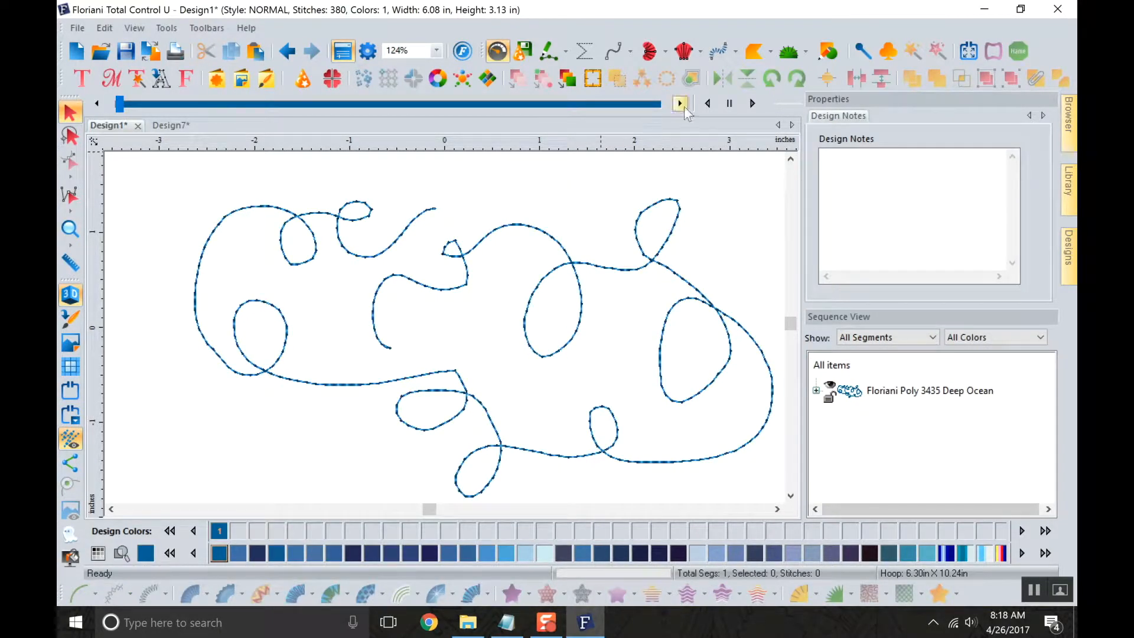
pyautogui.click(753, 104)
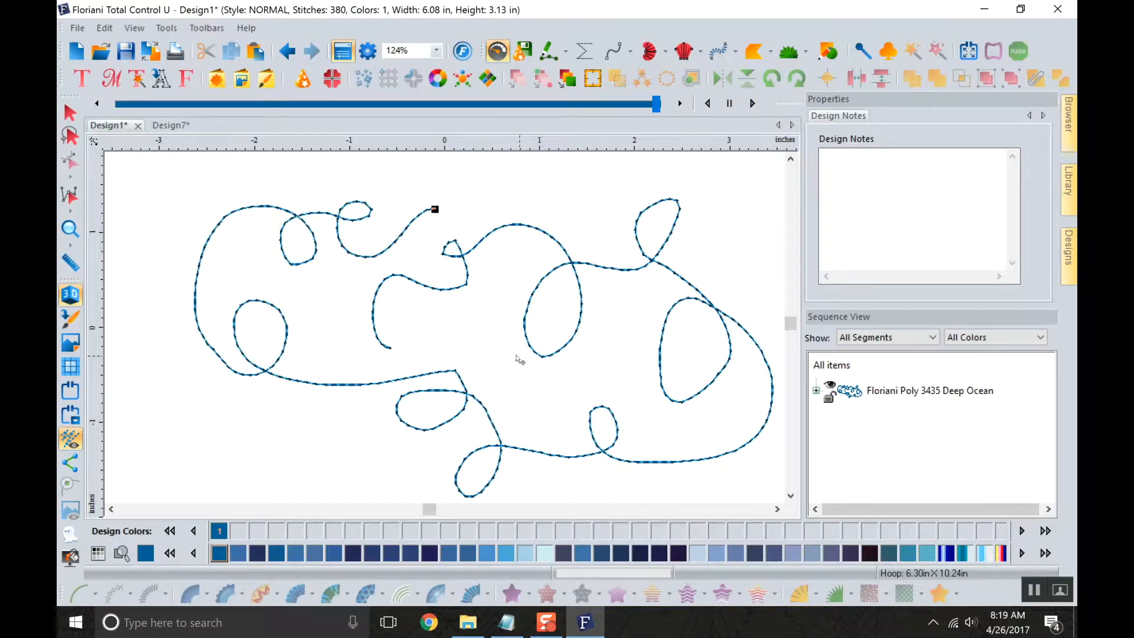
pyautogui.click(582, 298)
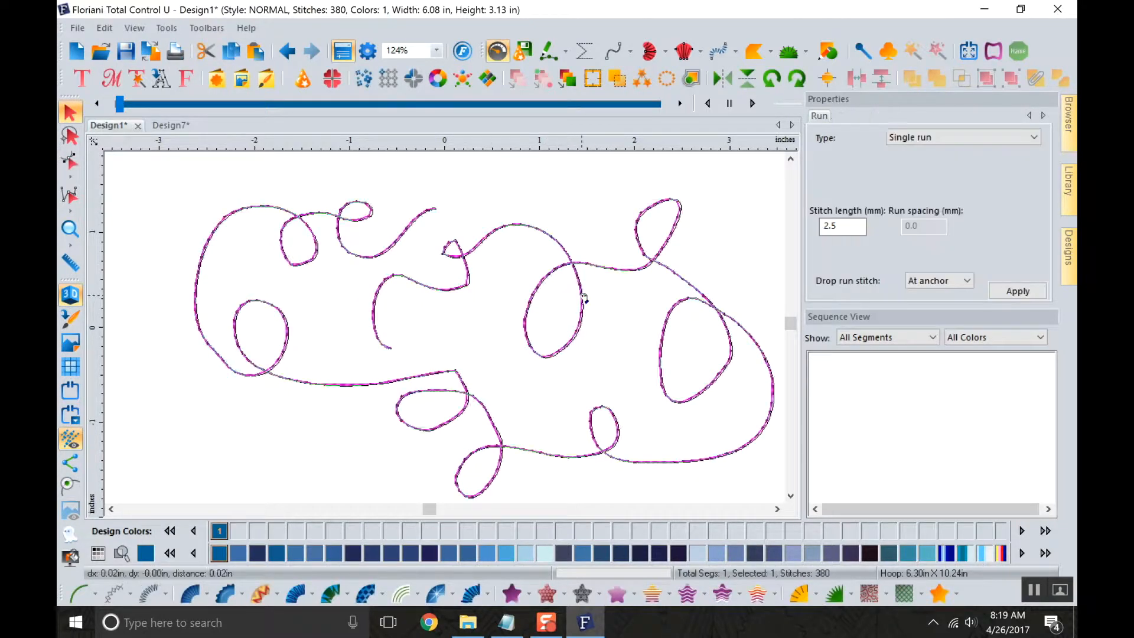
pyautogui.rightClick(582, 299)
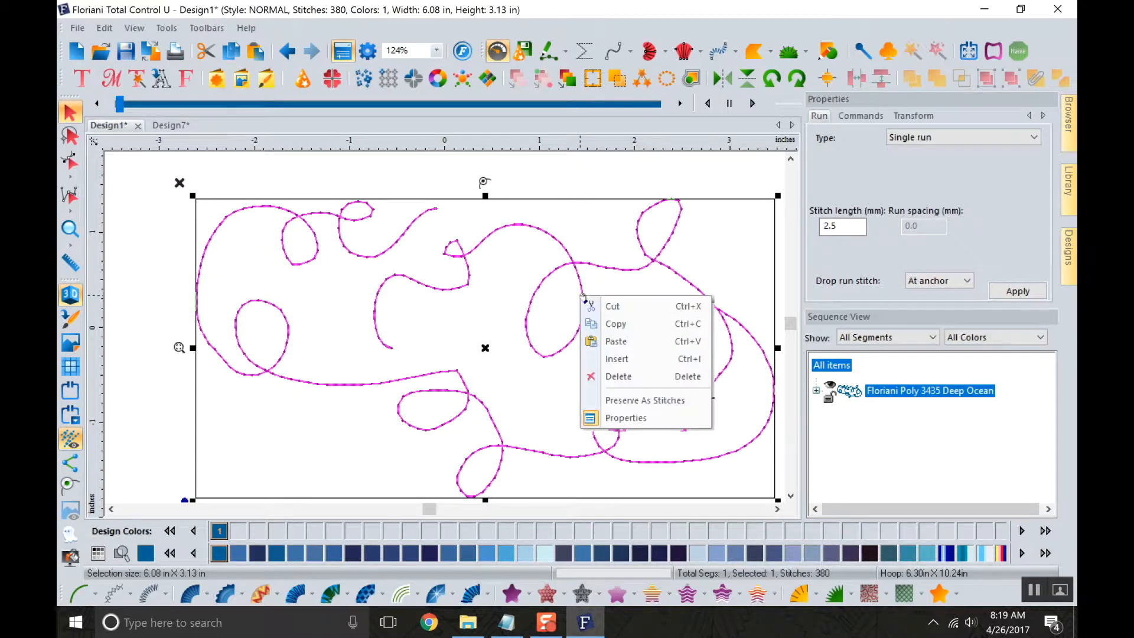
pyautogui.click(621, 377)
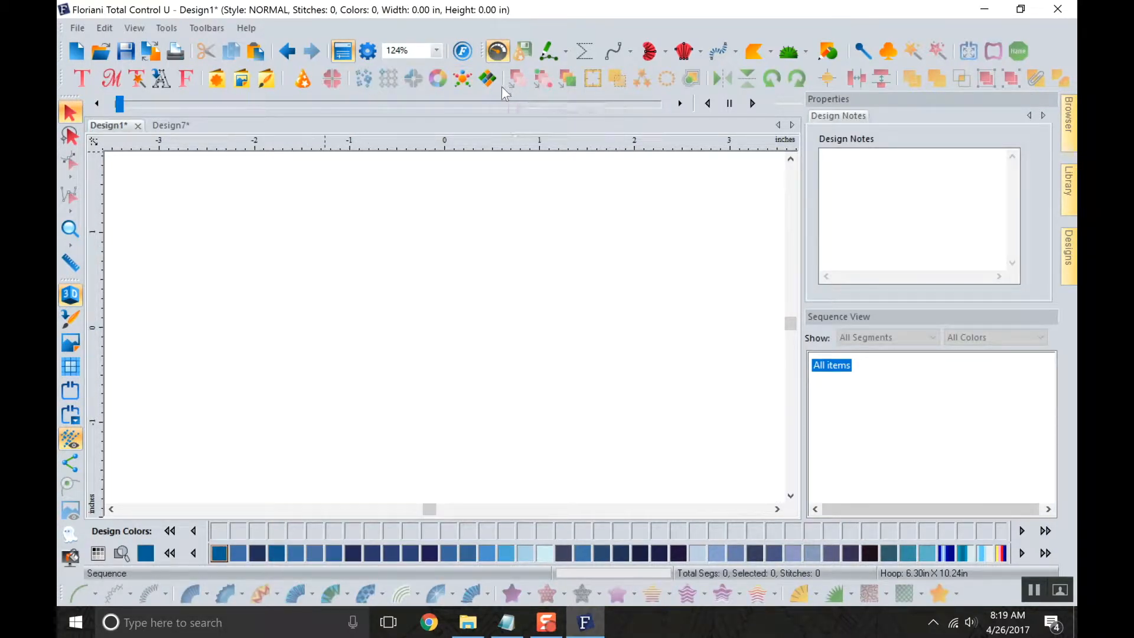
# Start a Line artwork path with three straight points and three curve points arching down the design's right half.
pyautogui.click(549, 51)
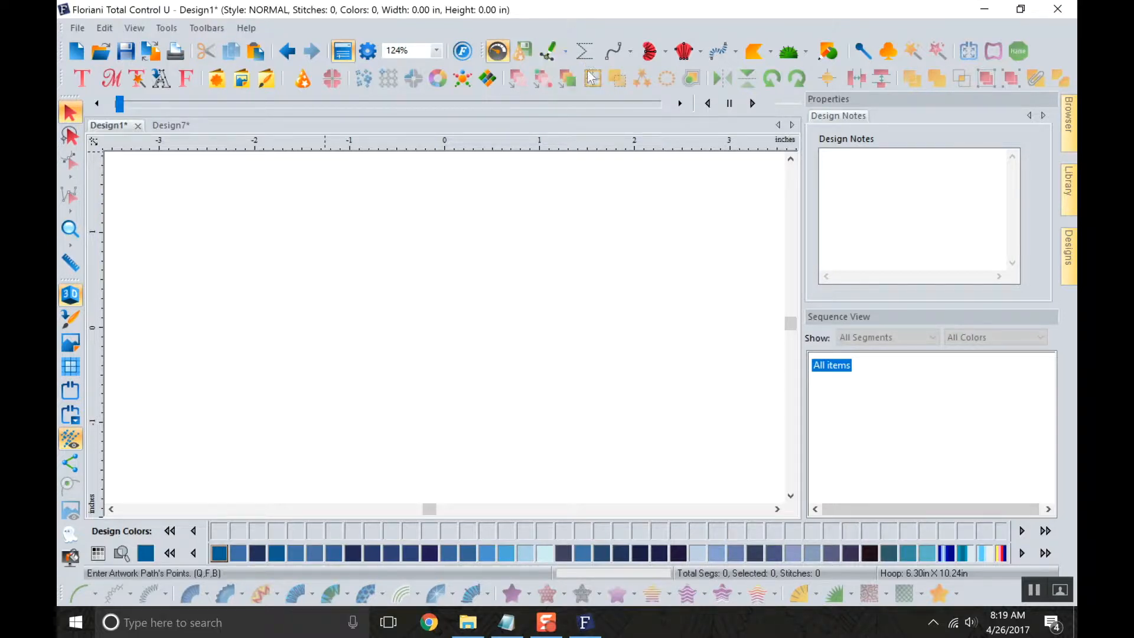
pyautogui.click(391, 295)
pyautogui.click(449, 249)
pyautogui.click(543, 237)
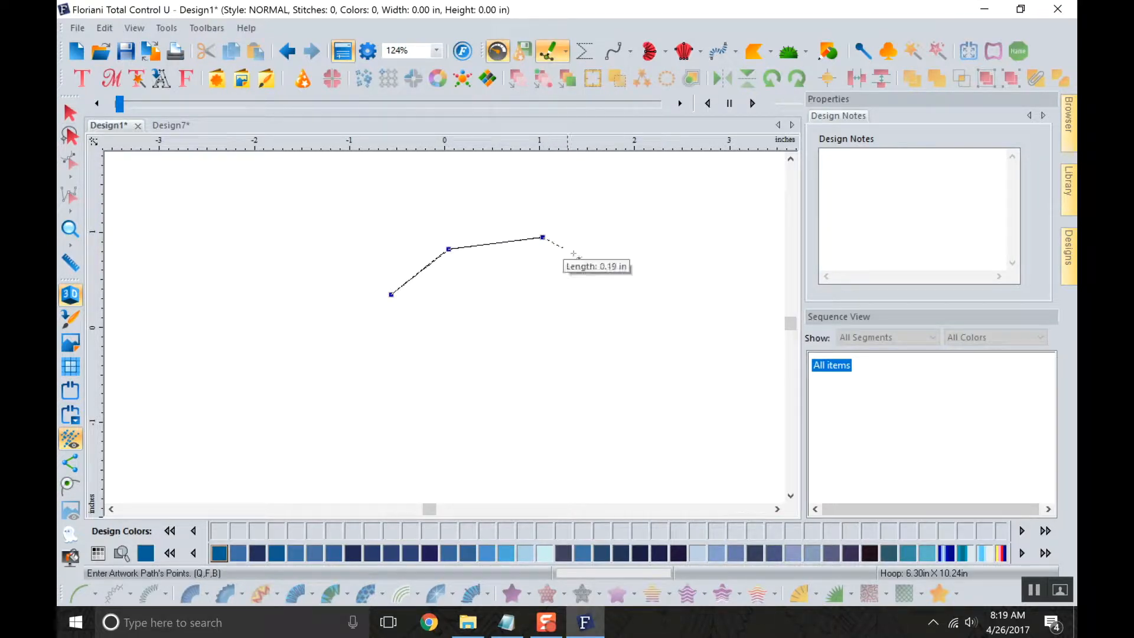
pyautogui.rightClick(623, 269)
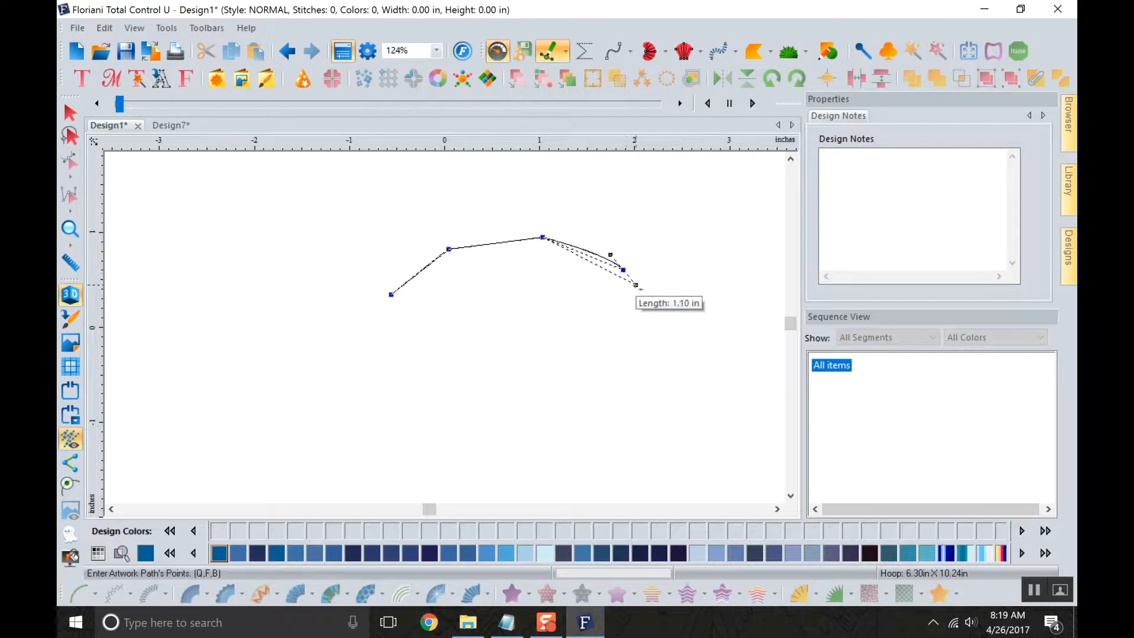
pyautogui.rightClick(645, 330)
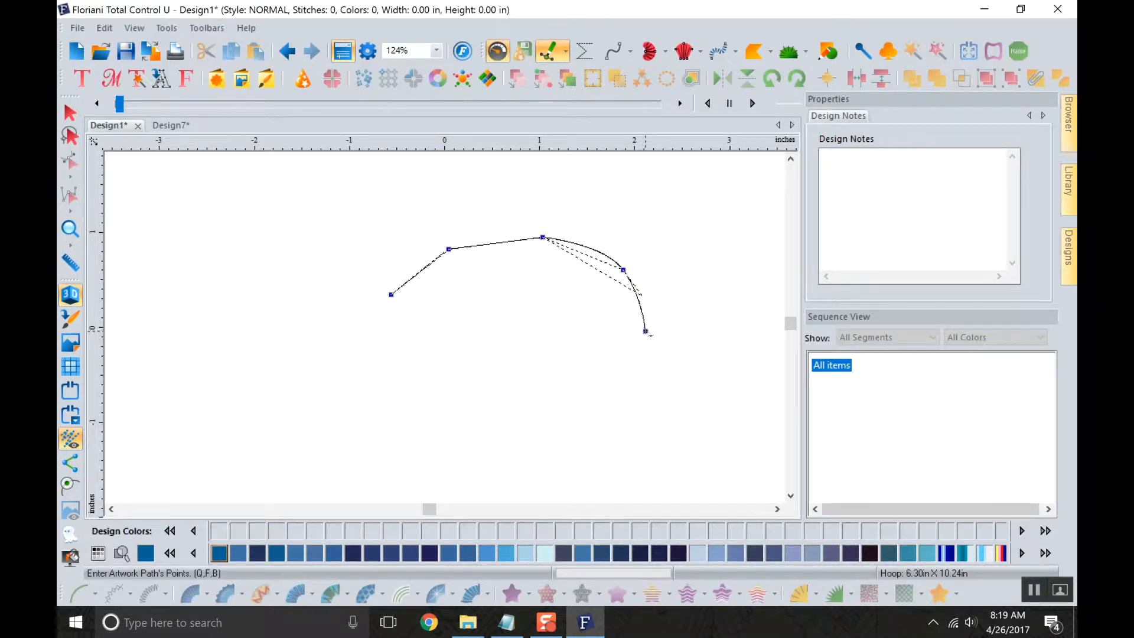
pyautogui.rightClick(641, 423)
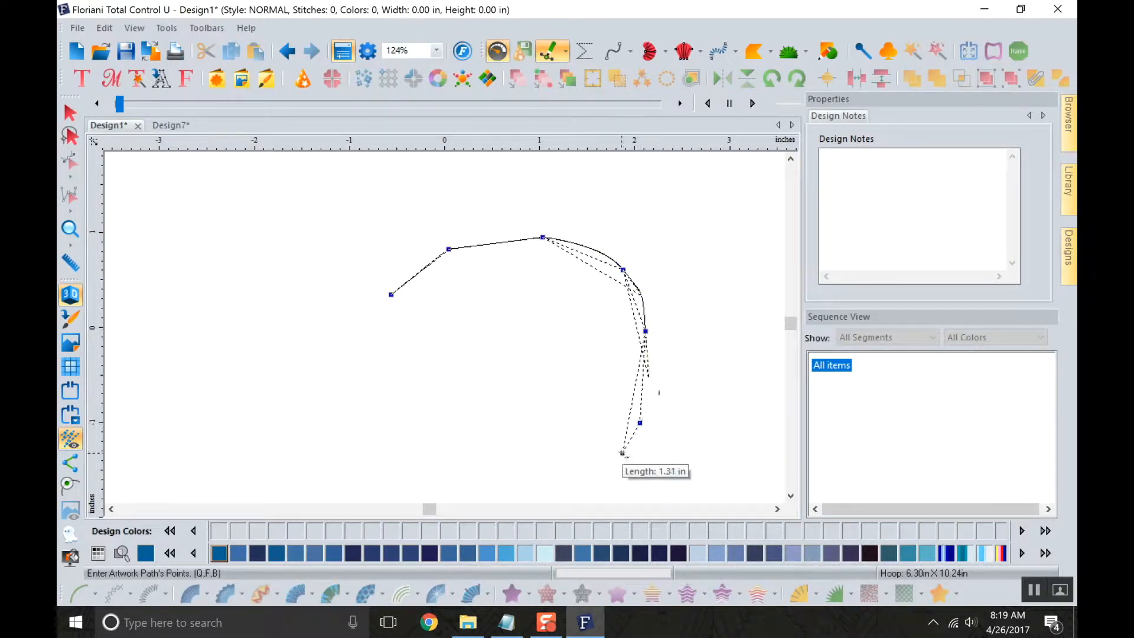
# Continue the path with curve points around the left half and over the top, about 5.0 by 3.3 in overall, and delete it.
pyautogui.moveTo(556, 483); pyautogui.dragTo(554, 483)
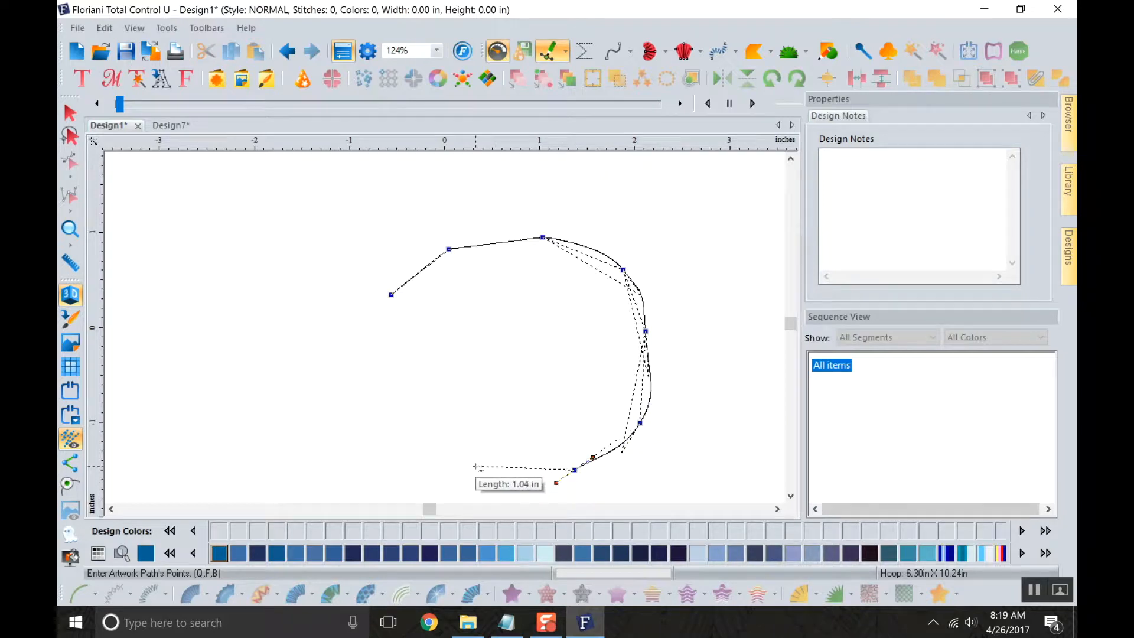
pyautogui.moveTo(470, 468); pyautogui.dragTo(449, 469)
pyautogui.moveTo(360, 417); pyautogui.dragTo(203, 447)
pyautogui.moveTo(228, 379); pyautogui.dragTo(179, 275)
pyautogui.moveTo(252, 261); pyautogui.dragTo(707, 289)
pyautogui.press('Return')
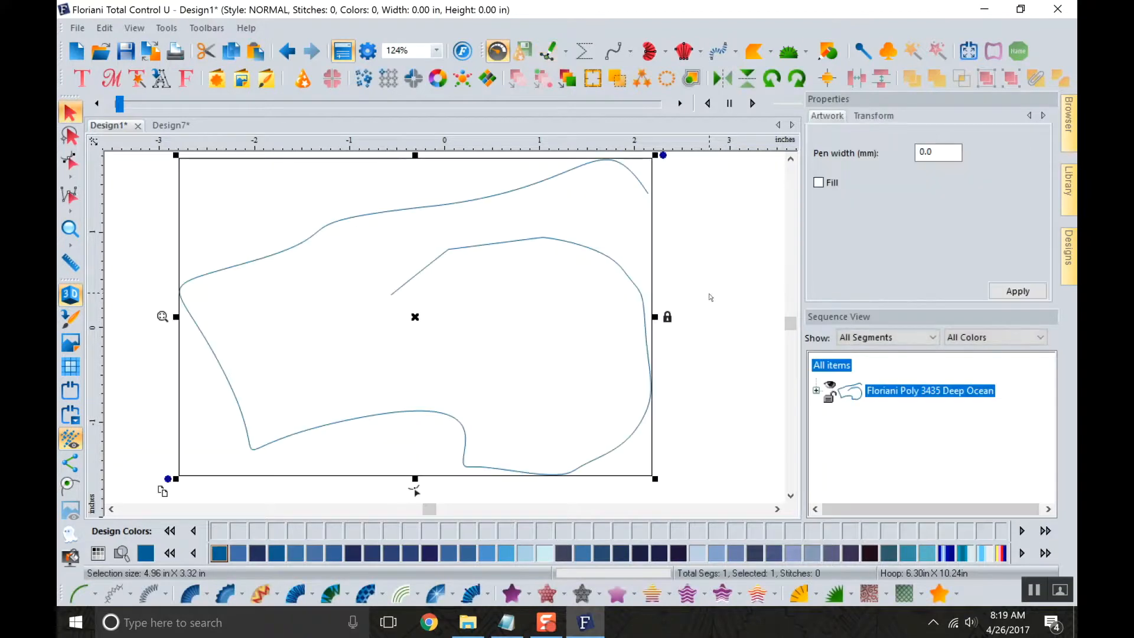
pyautogui.rightClick(637, 449)
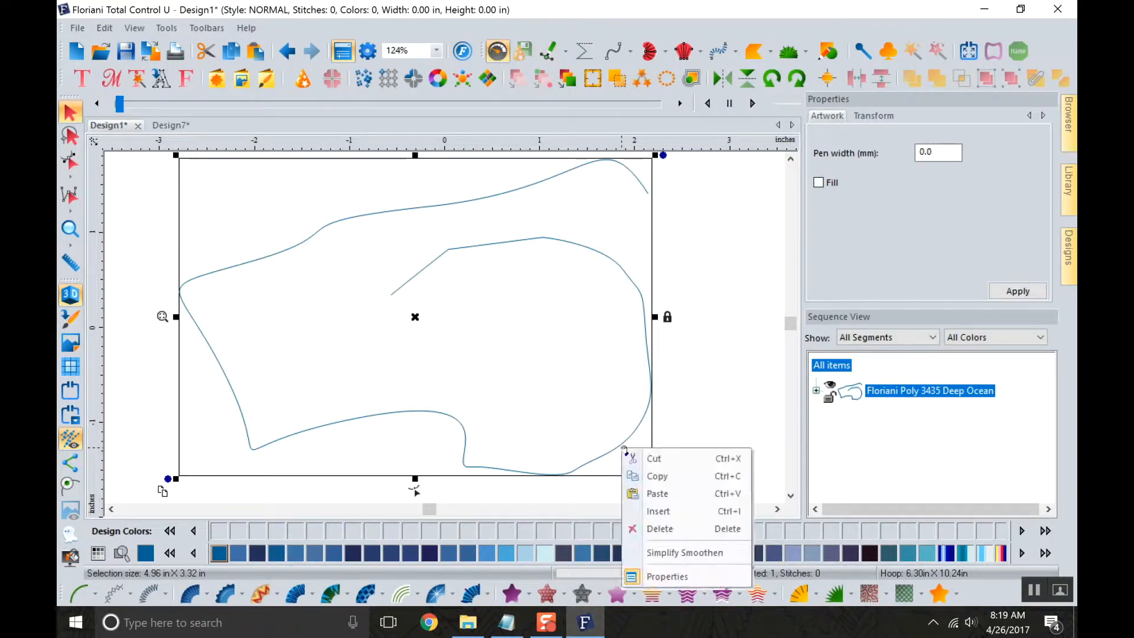
pyautogui.click(653, 527)
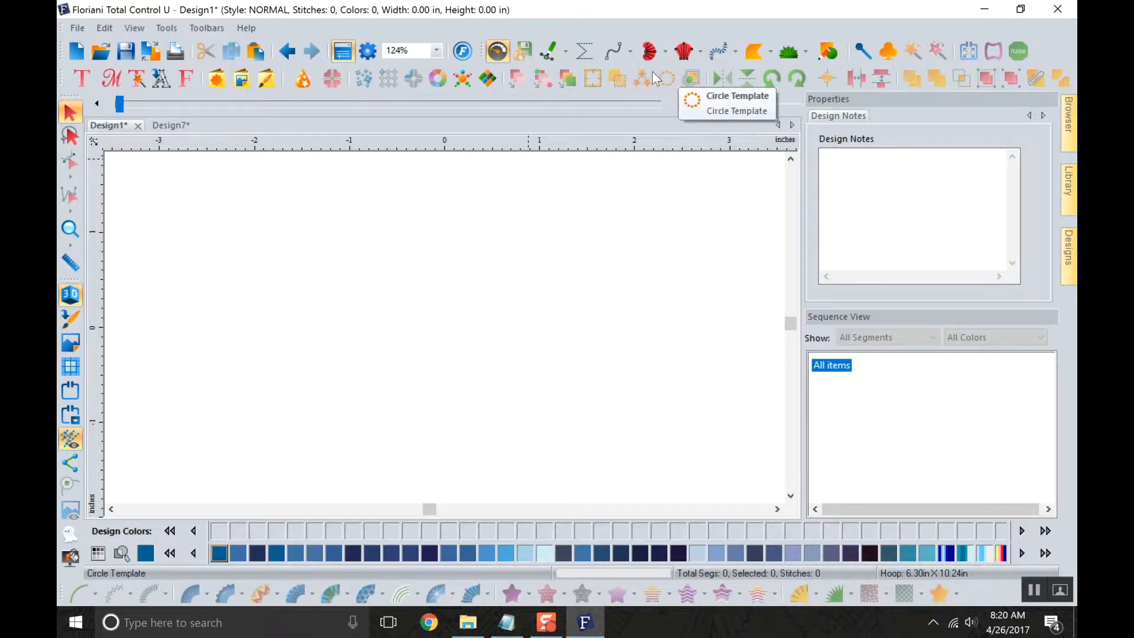
pyautogui.click(590, 55)
pyautogui.click(306, 276)
pyautogui.click(387, 276)
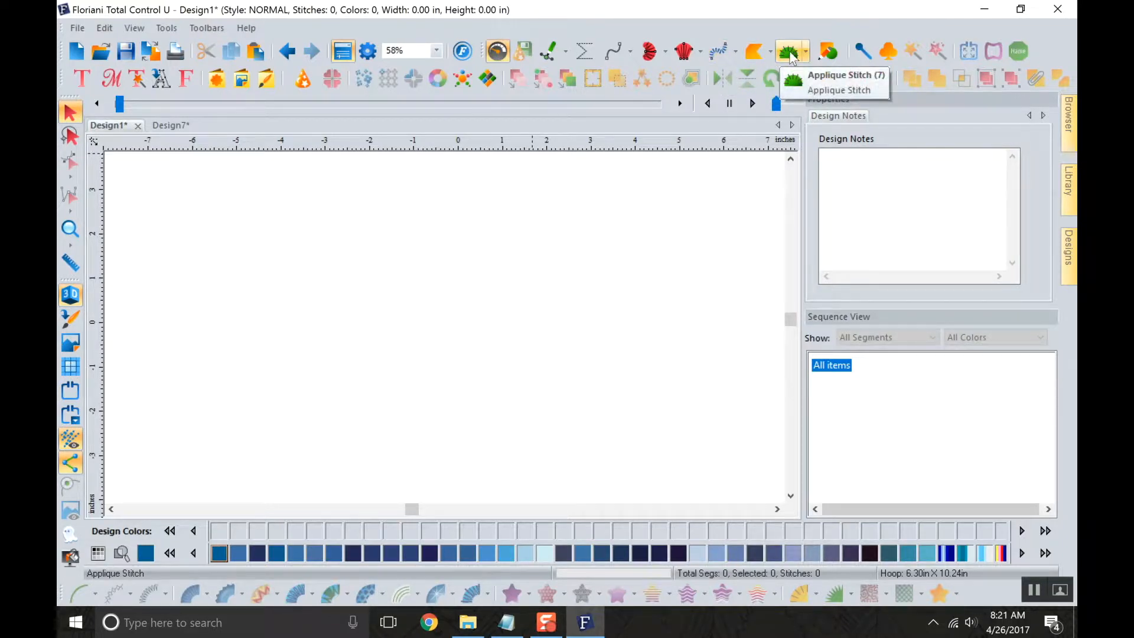
# Draw a rectangle artwork shape about 4.0 in wide and 4.2 in high in the middle of the design.
pyautogui.click(832, 54)
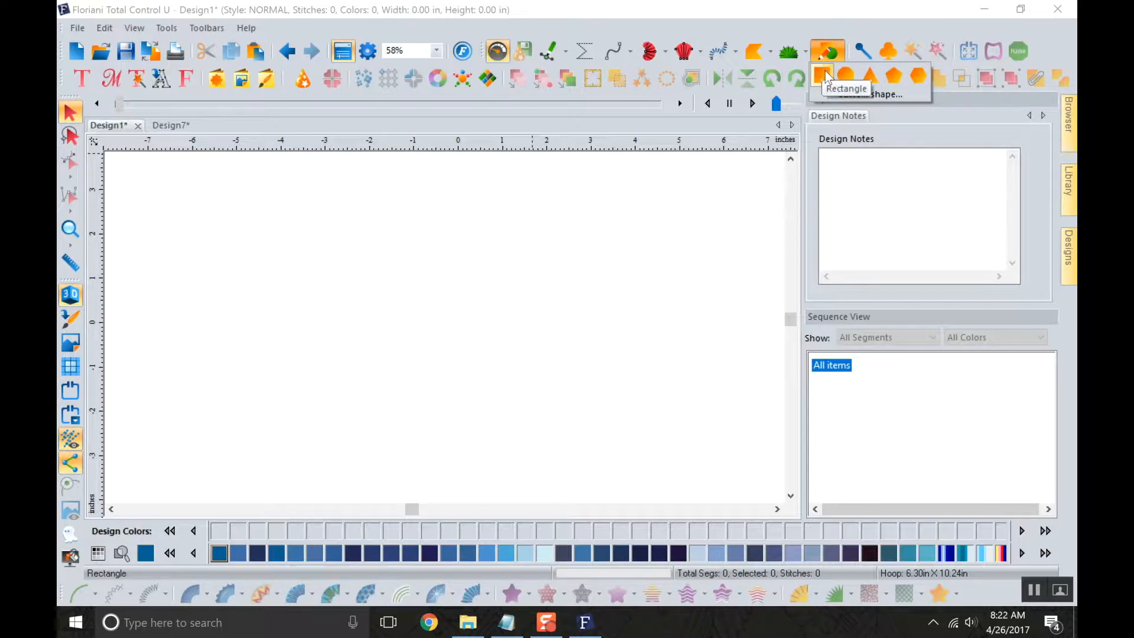
pyautogui.click(825, 75)
pyautogui.moveTo(376, 237); pyautogui.dragTo(554, 424)
pyautogui.moveTo(600, 339); pyautogui.dragTo(716, 414)
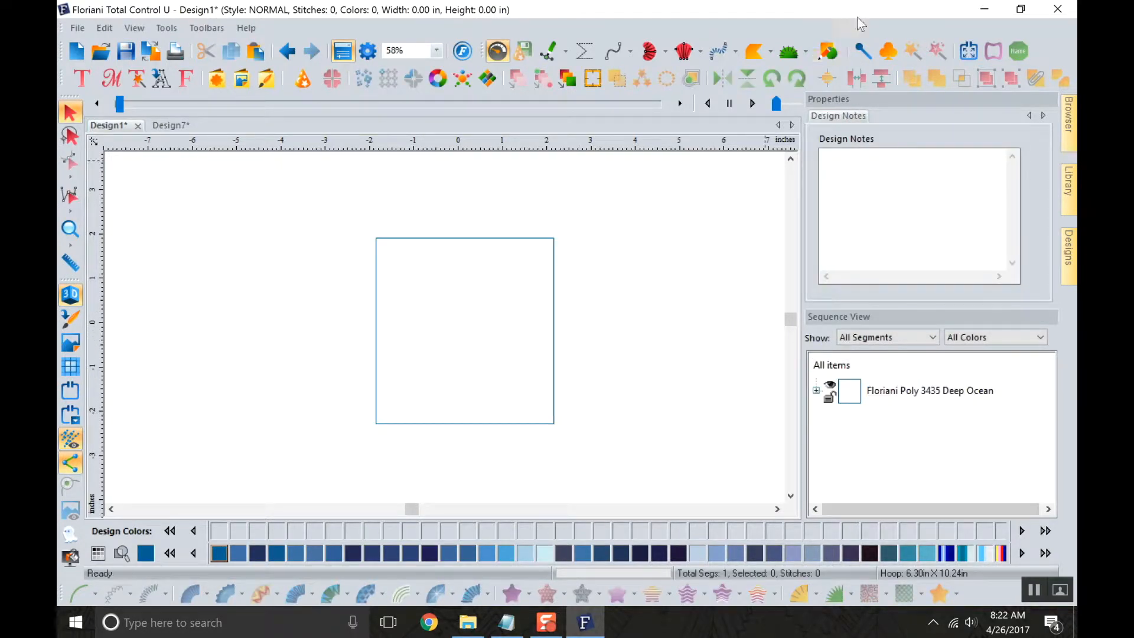
# Draw an ellipse artwork shape about 2.3 in wide and 2.9 in high, right of the rectangle.
pyautogui.click(829, 51)
pyautogui.click(850, 76)
pyautogui.moveTo(649, 234); pyautogui.dragTo(750, 364)
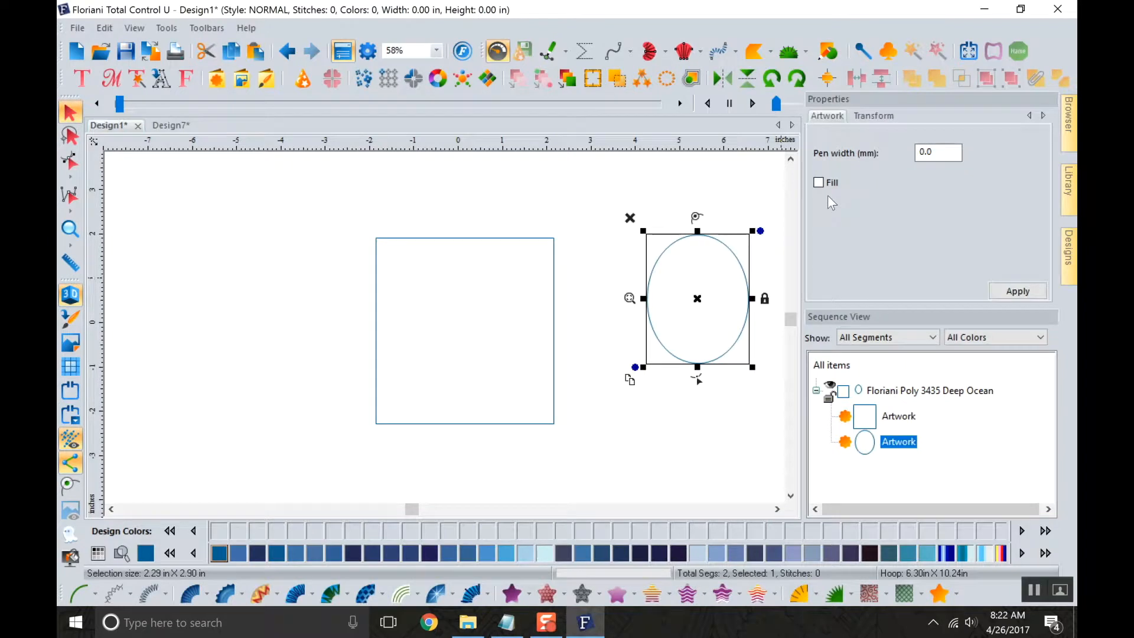
# Select the rectangle and ellipse artwork together and delete them.
pyautogui.click(833, 59)
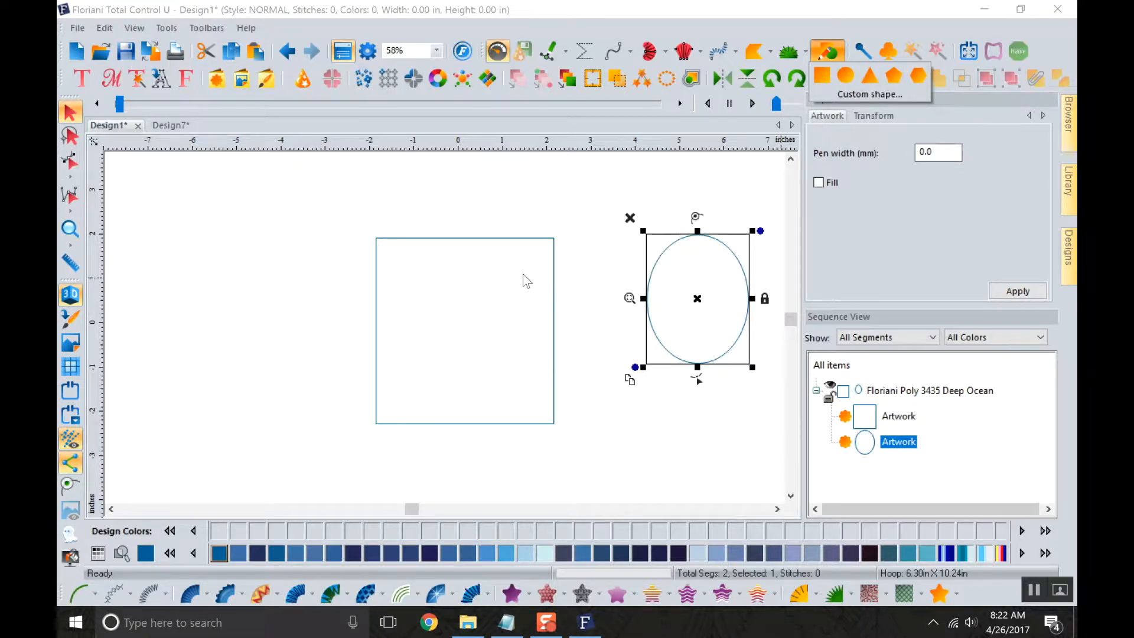
pyautogui.click(540, 240)
pyautogui.click(554, 237)
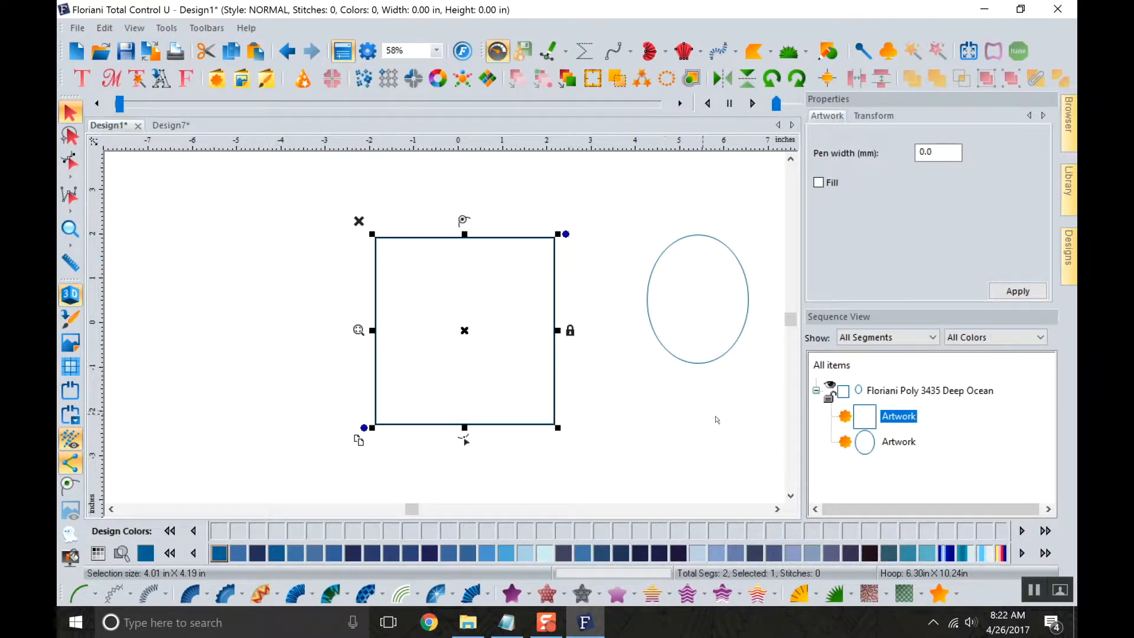
pyautogui.click(895, 392)
pyautogui.rightClick(895, 393)
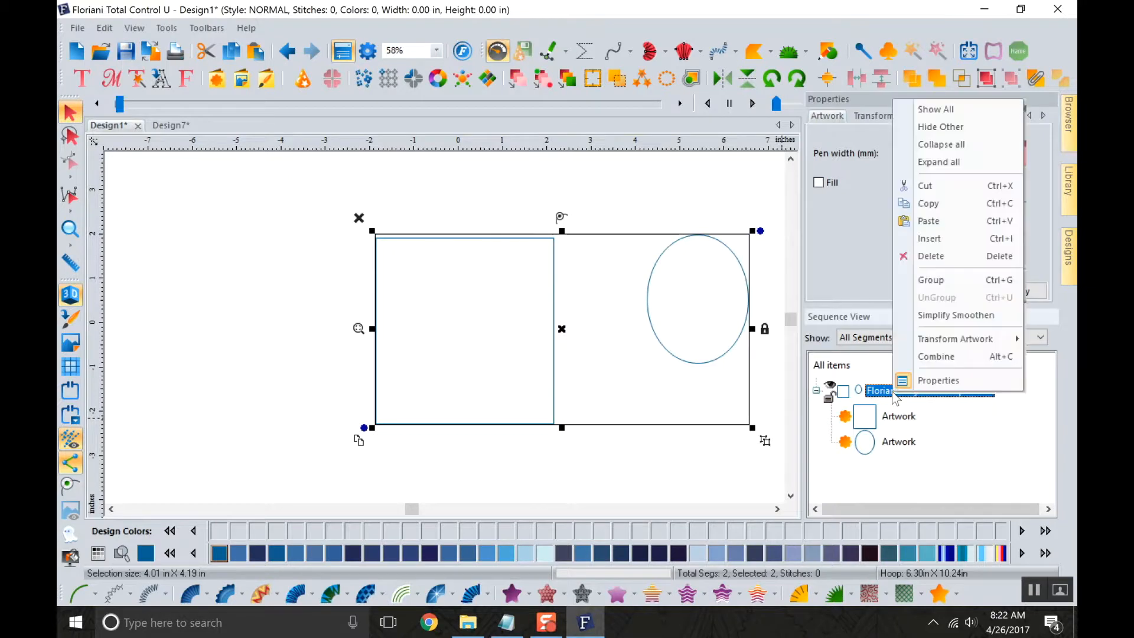
pyautogui.click(929, 254)
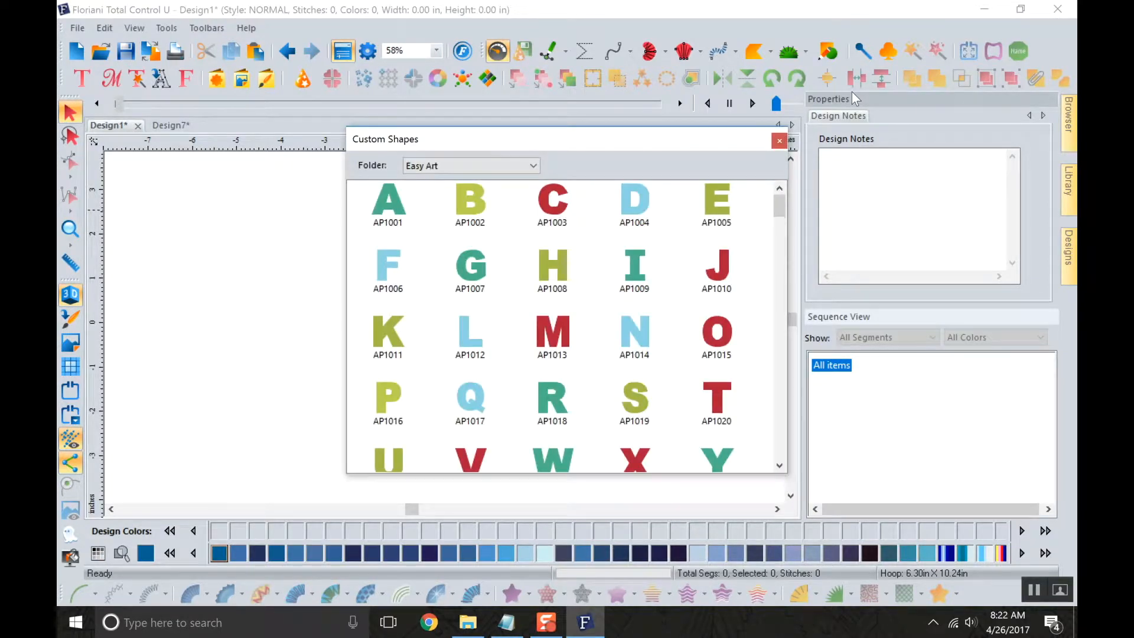
# Insert the Cat 003 shape from the Custom Shapes folder into the design.
pyautogui.click(446, 167)
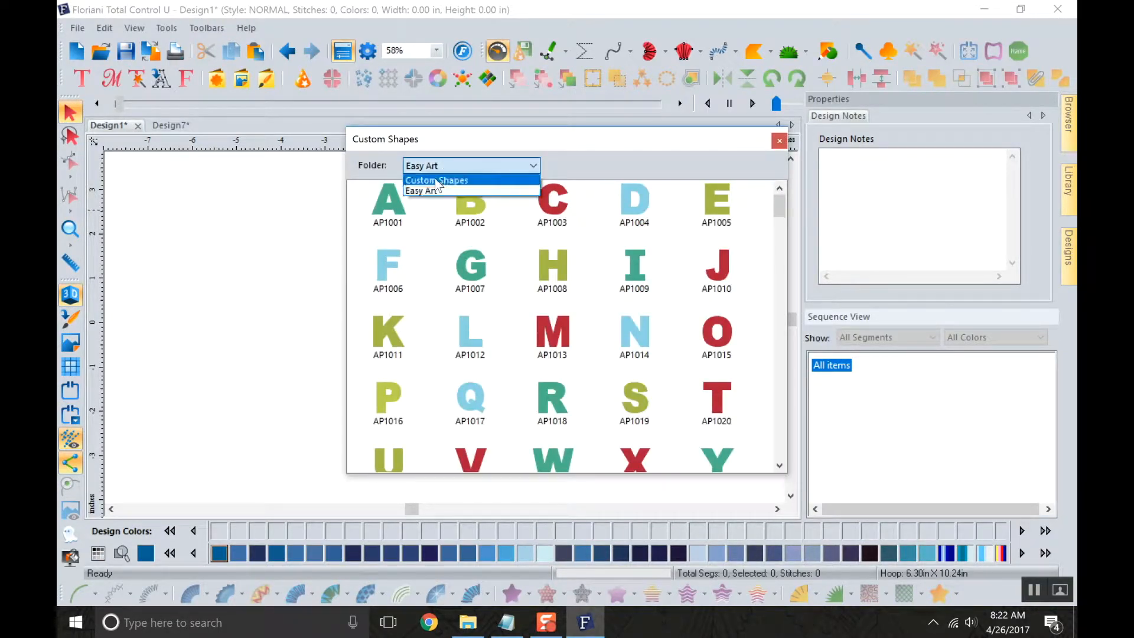
pyautogui.click(437, 180)
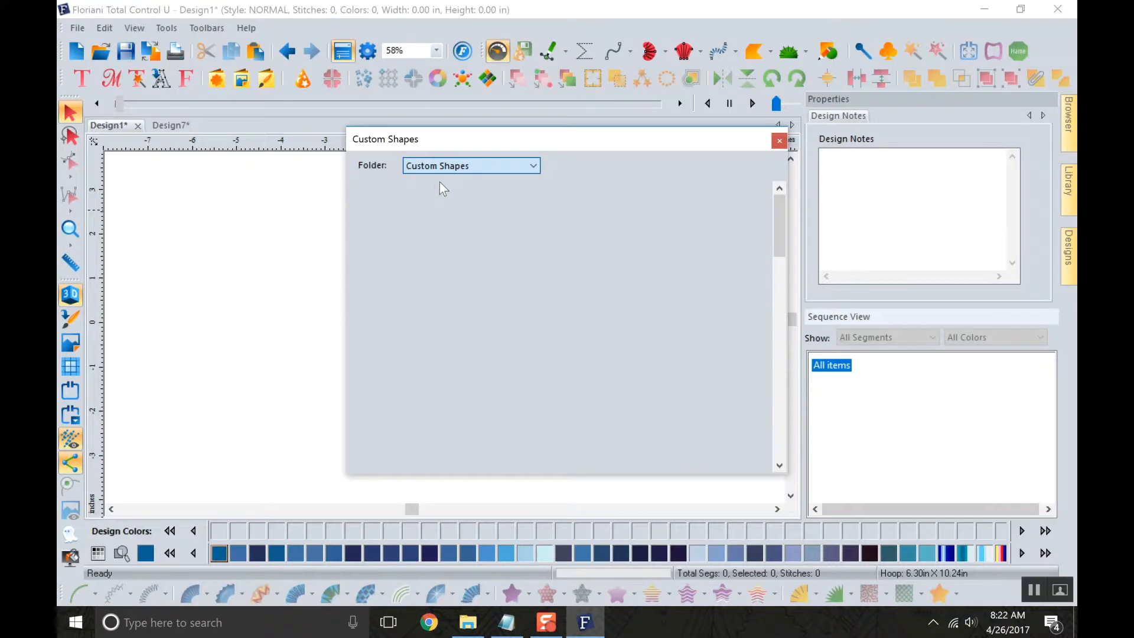
pyautogui.moveTo(778, 241)
pyautogui.mouseDown()
pyautogui.moveTo(774, 392)
pyautogui.moveTo(797, 443)
pyautogui.moveTo(795, 476)
pyautogui.moveTo(736, 260)
pyautogui.moveTo(733, 298)
pyautogui.moveTo(790, 288)
pyautogui.moveTo(770, 258)
pyautogui.mouseUp()
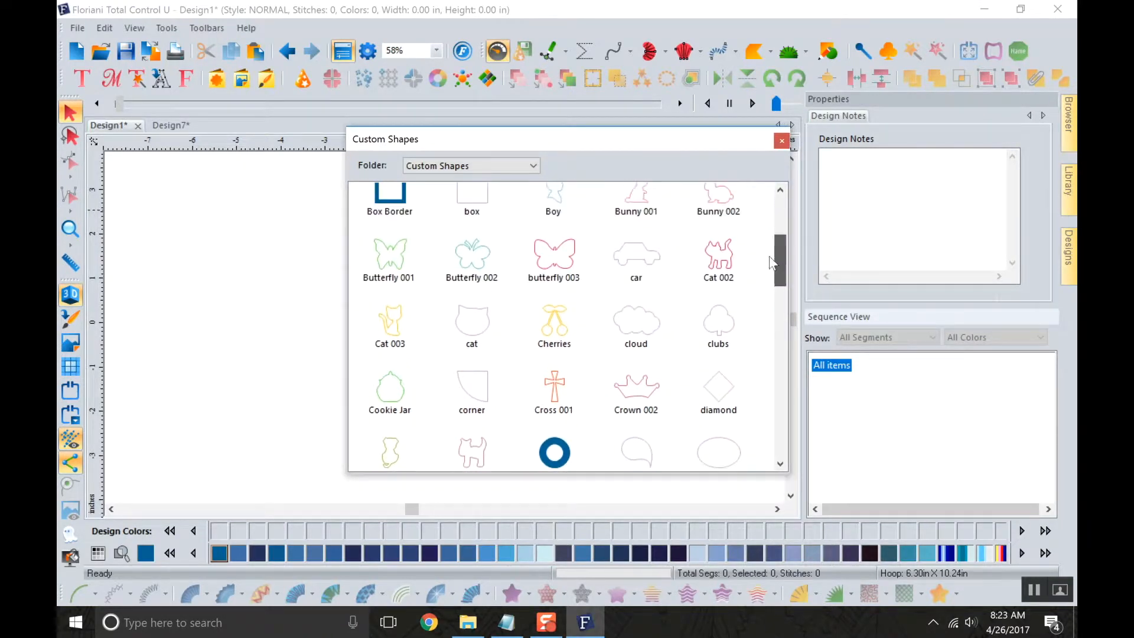
pyautogui.doubleClick(390, 324)
pyautogui.click(587, 403)
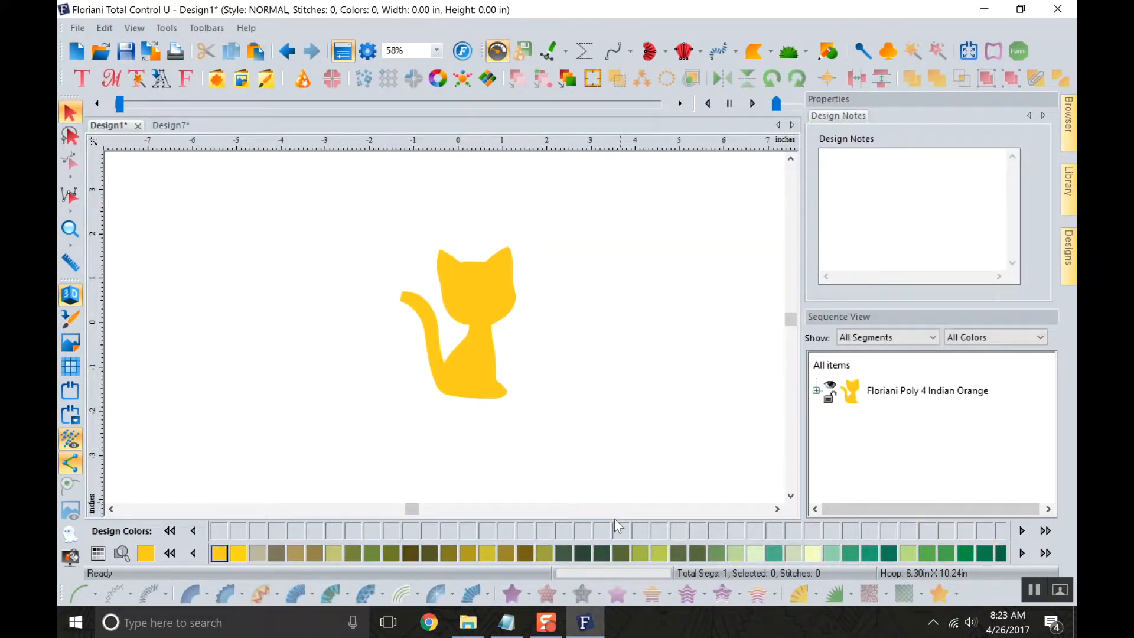
# Turn off the fill of the cat artwork and apply the change, leaving only its outline.
pyautogui.click(489, 377)
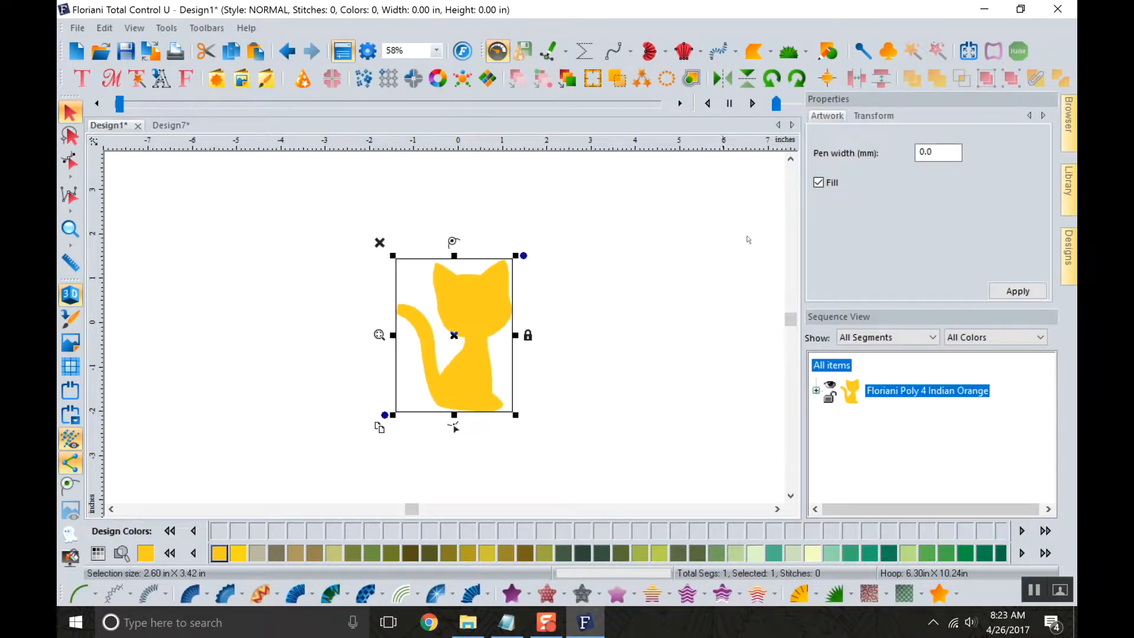
pyautogui.click(818, 183)
pyautogui.click(819, 182)
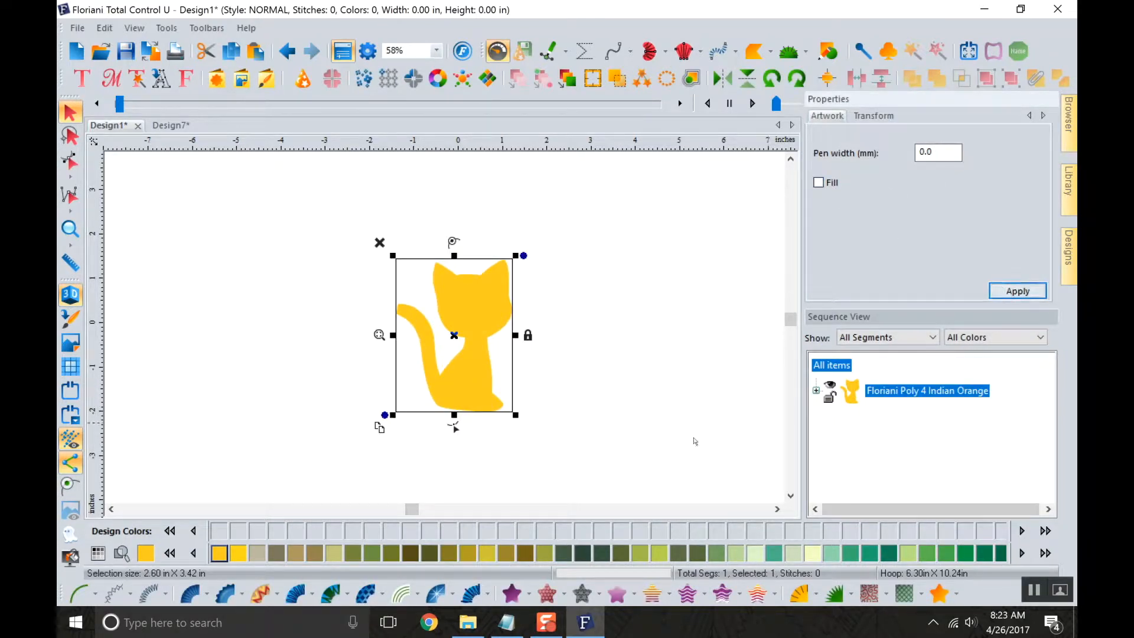
pyautogui.click(999, 291)
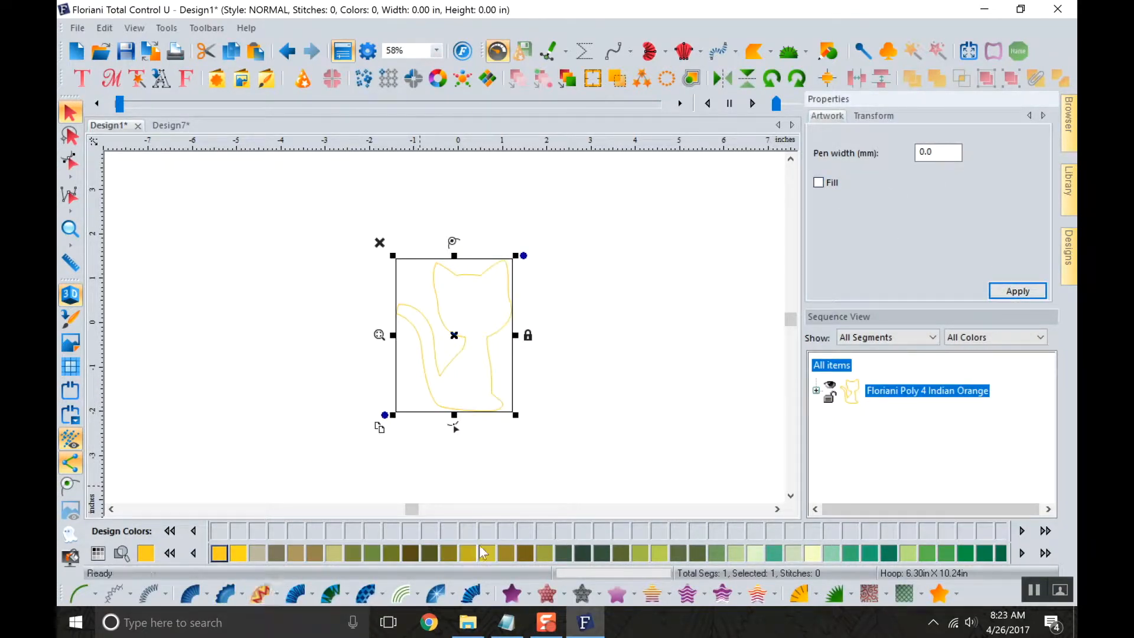
# Convert the cat outline to an Appliqué stitch and run through its complete stitch sequence.
pyautogui.click(844, 598)
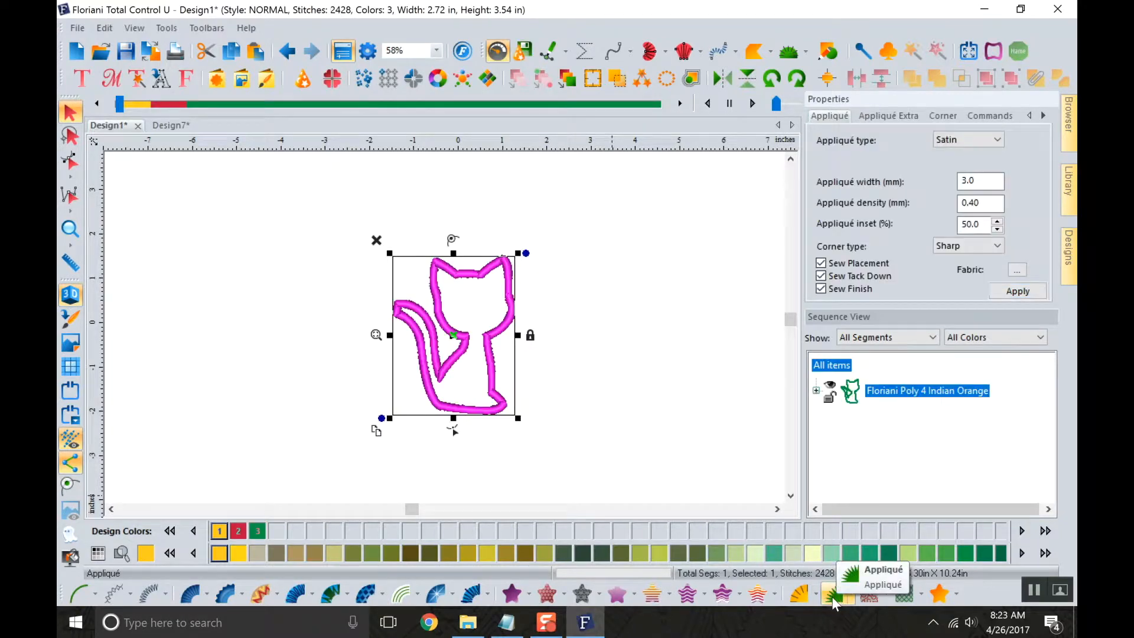
pyautogui.click(641, 373)
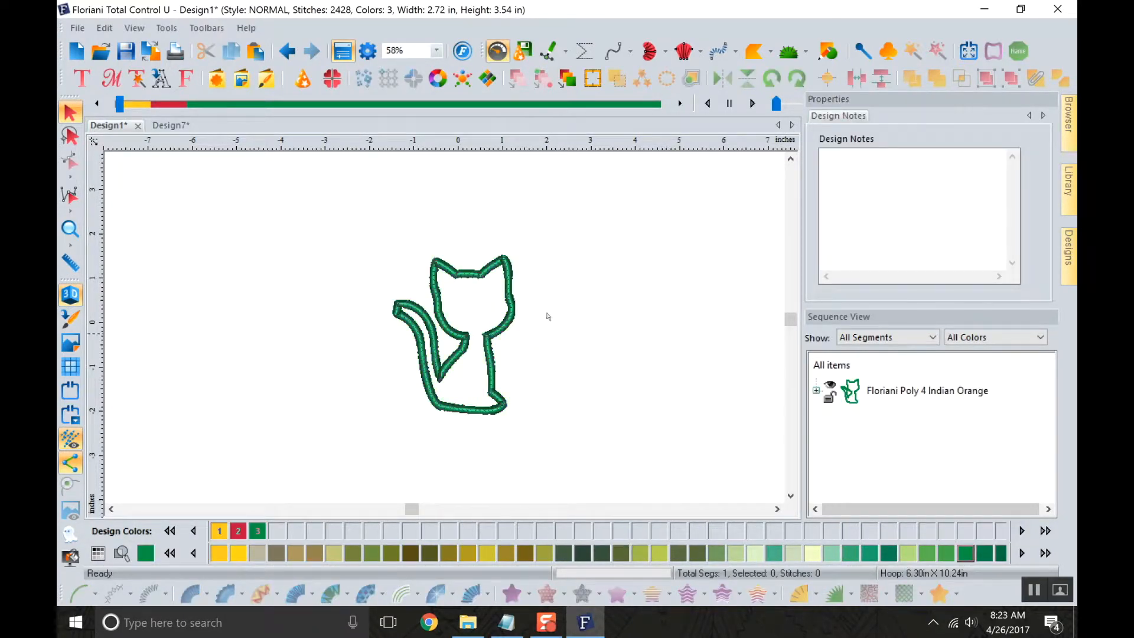
pyautogui.moveTo(120, 104); pyautogui.dragTo(697, 114)
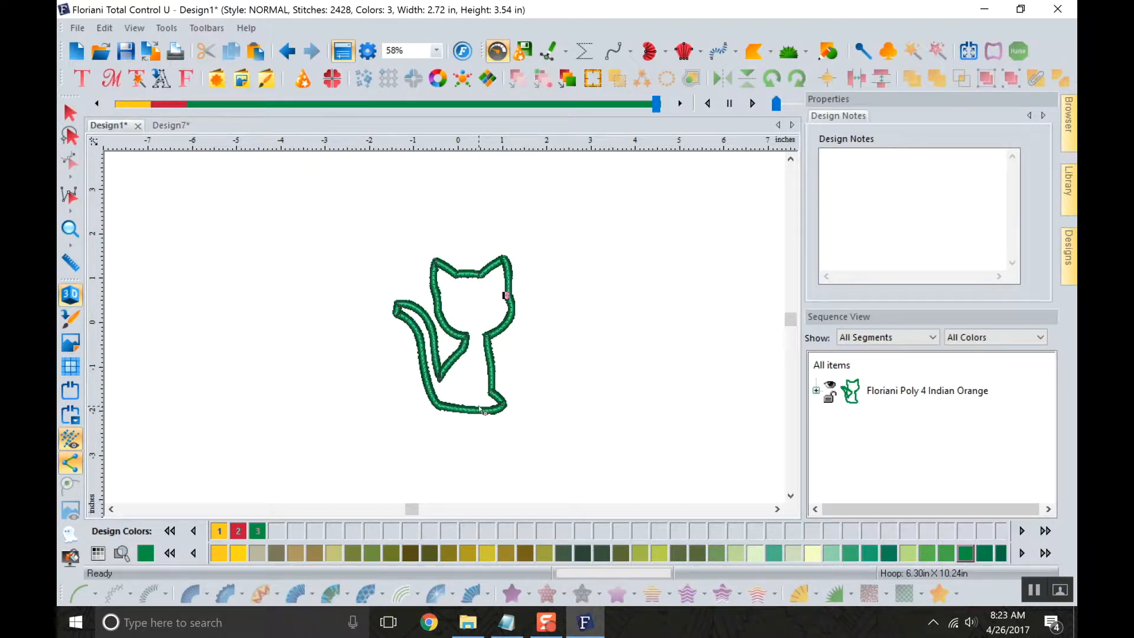
# Delete the cat appliqué from the design.
pyautogui.click(500, 436)
pyautogui.click(486, 407)
pyautogui.rightClick(486, 406)
pyautogui.click(520, 486)
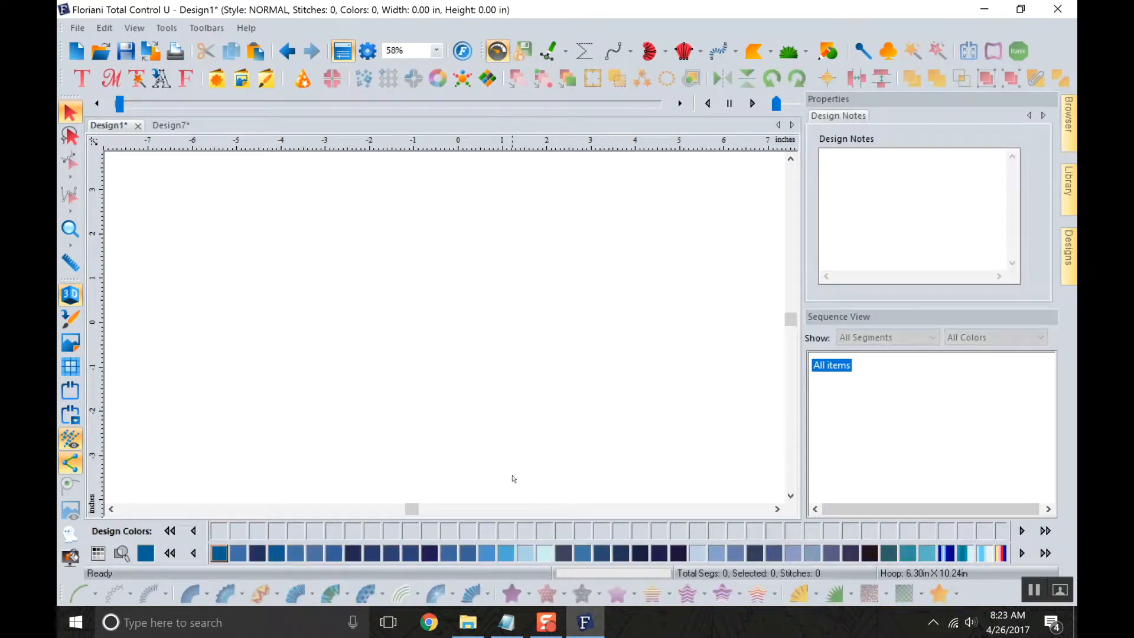
pyautogui.click(889, 54)
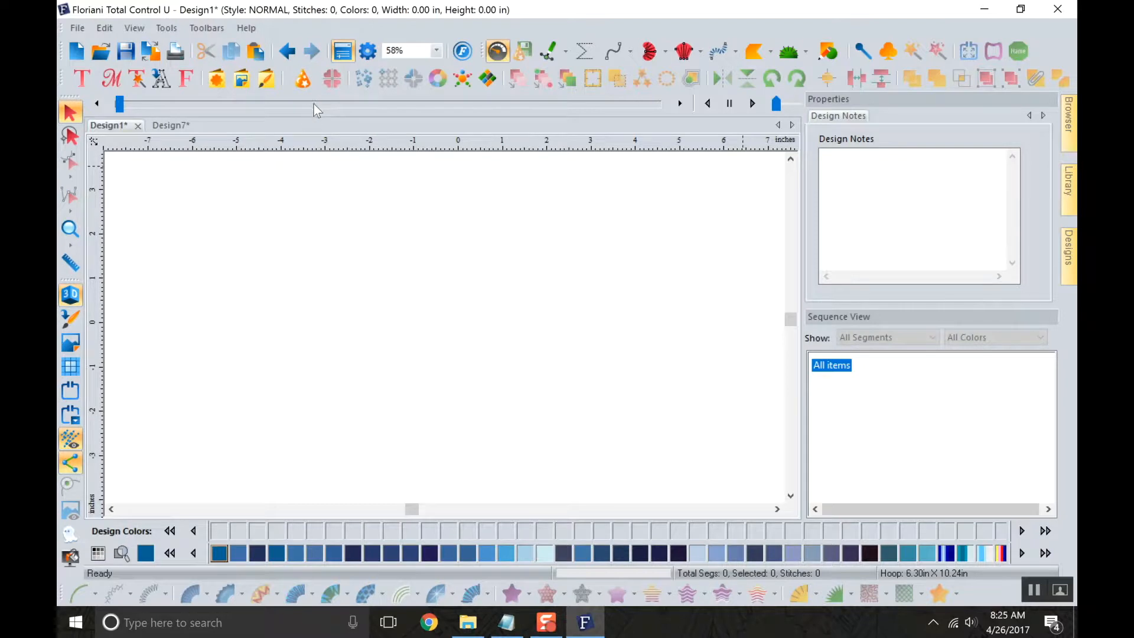
pyautogui.click(84, 81)
# Import a first name in capital letters as TTF artwork, using the Wingdings font.
pyautogui.click(161, 78)
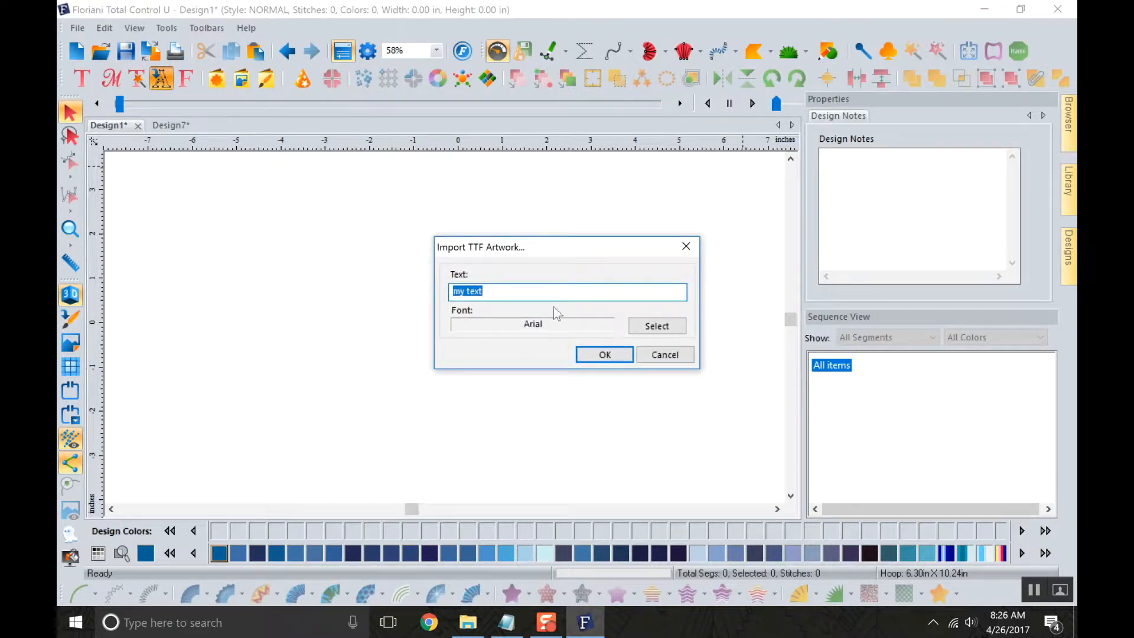
pyautogui.write('Lls')
pyautogui.write('A')
pyautogui.click(650, 324)
pyautogui.scroll(-1, 552, 289)
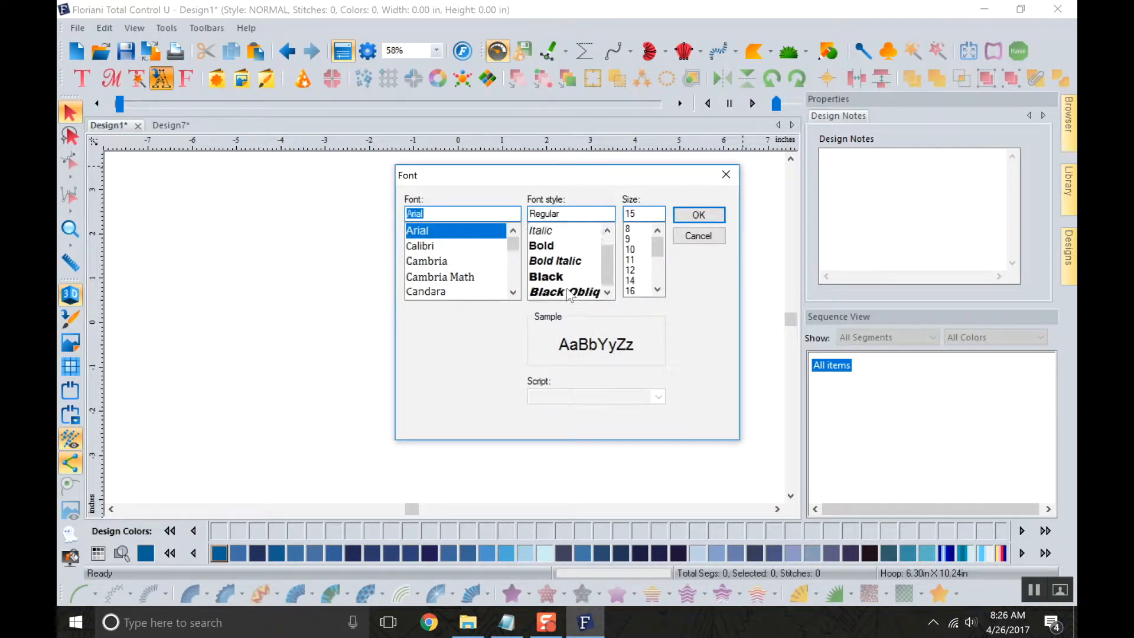
pyautogui.scroll(1, 552, 290)
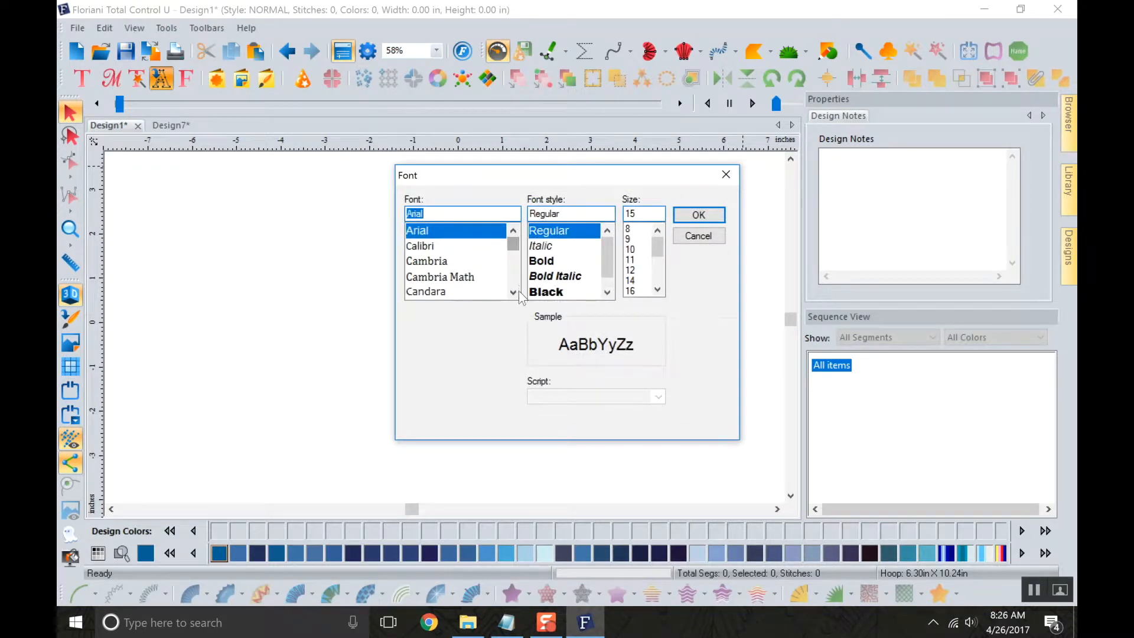
pyautogui.scroll(-10, 514, 290)
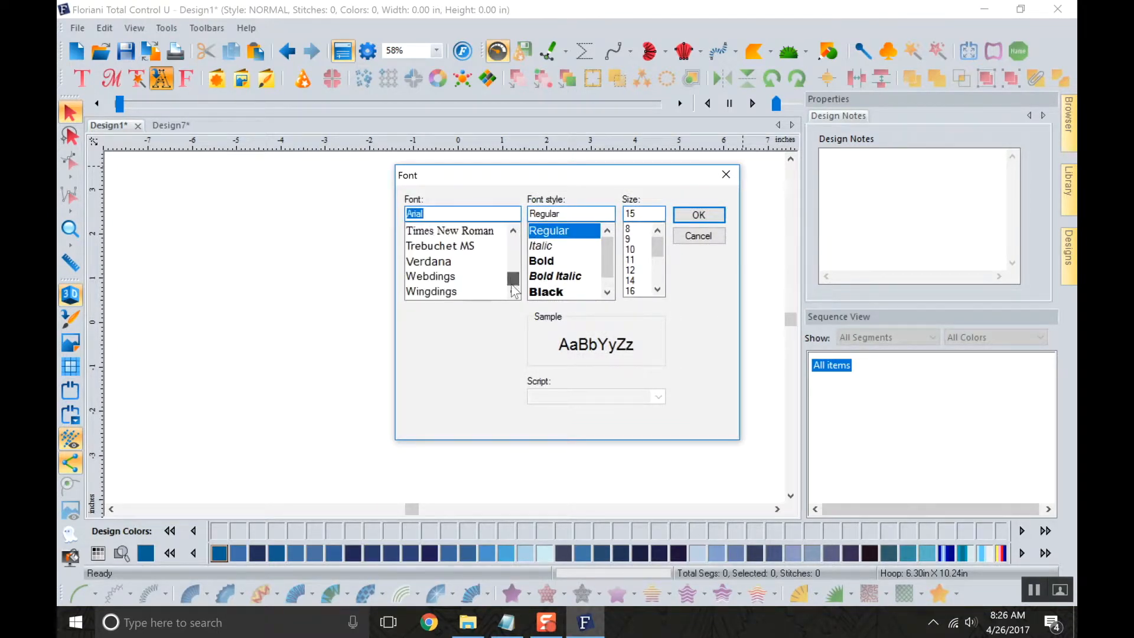
pyautogui.click(451, 292)
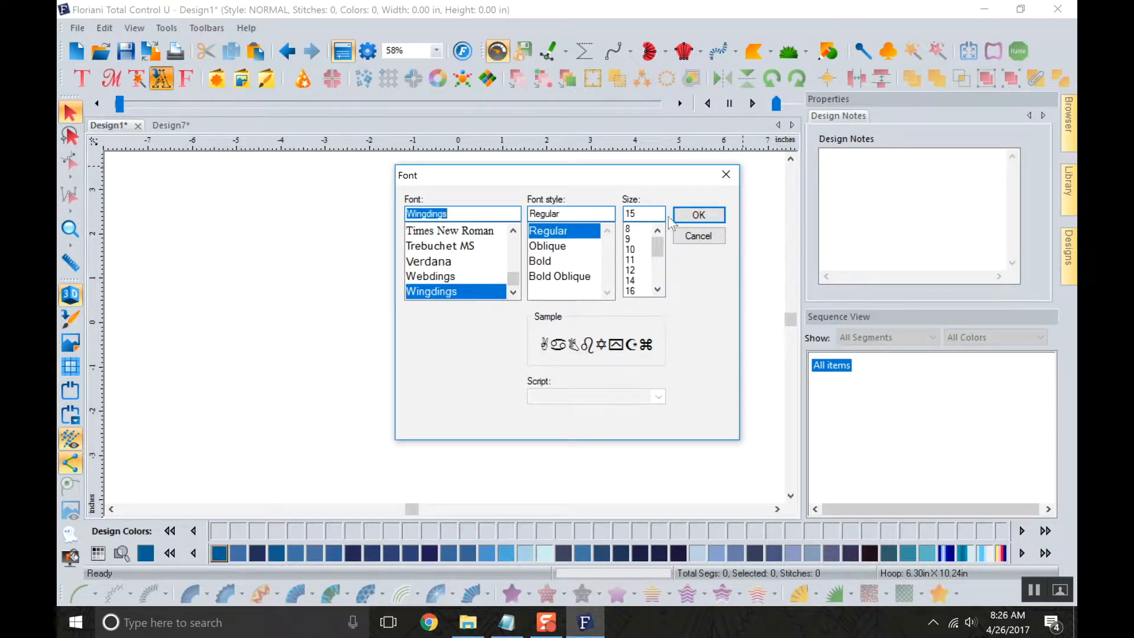
pyautogui.click(699, 216)
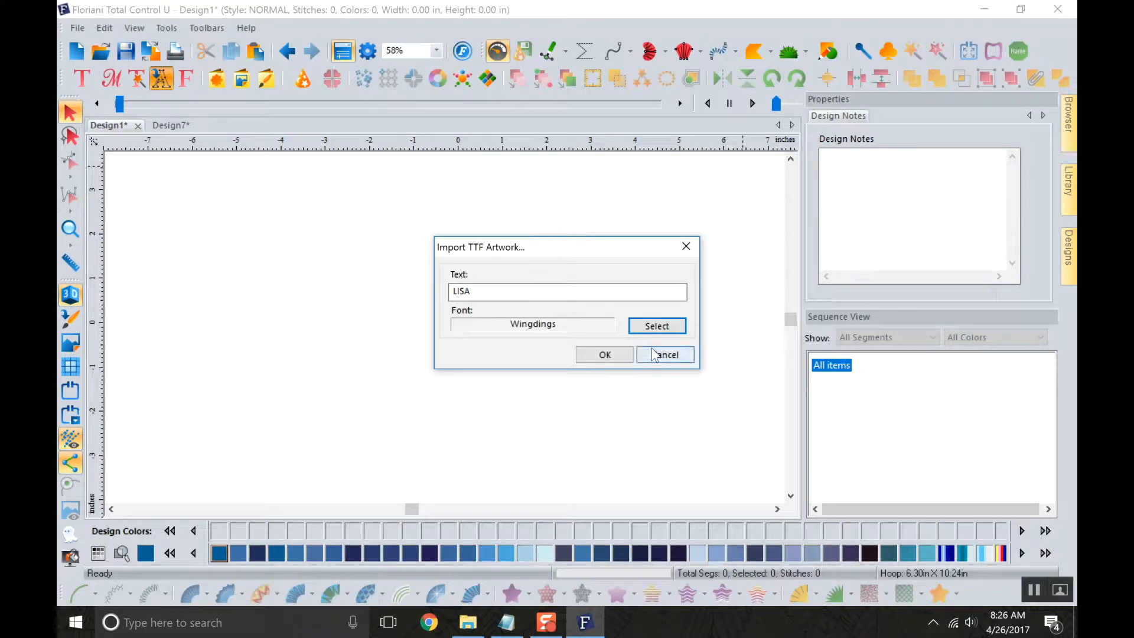
pyautogui.click(604, 355)
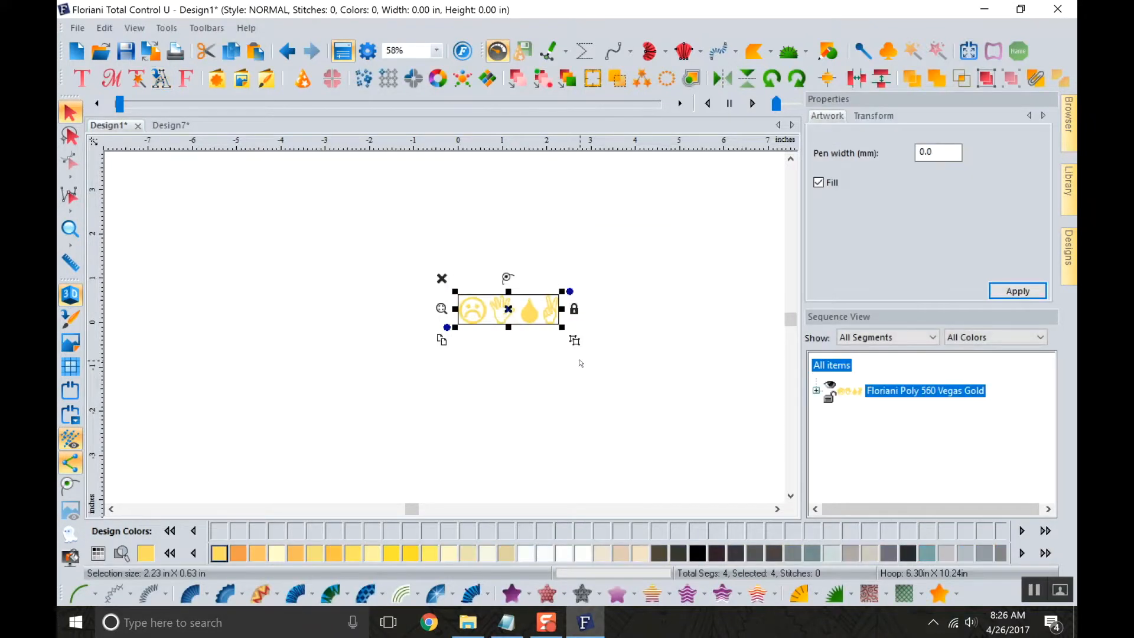
# Enlarge the Wingdings artwork to about 11.07 by 3.13 in and reposition it near the middle of the design.
pyautogui.moveTo(563, 325); pyautogui.dragTo(739, 474)
pyautogui.moveTo(454, 292); pyautogui.dragTo(270, 238)
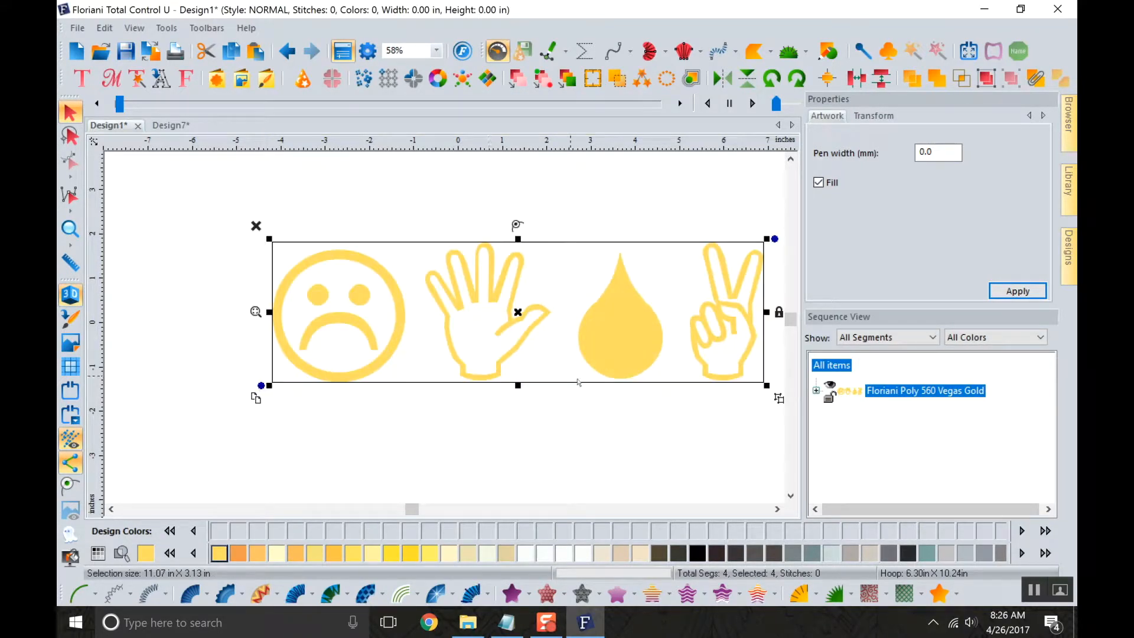
pyautogui.moveTo(610, 362); pyautogui.dragTo(554, 373)
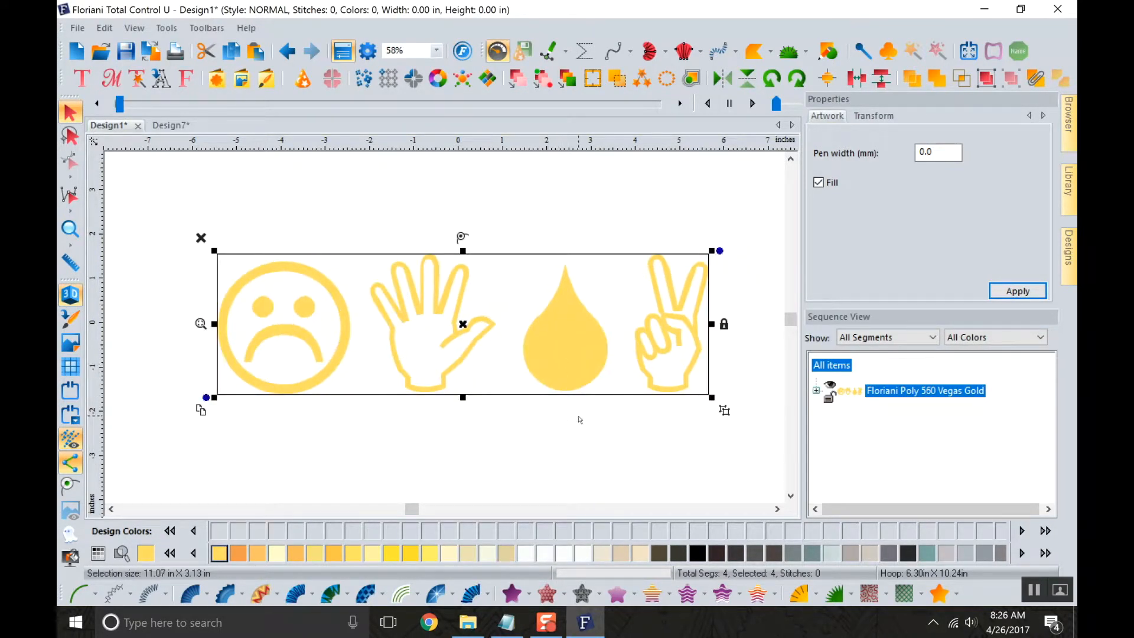
# Convert the sad face artwork to a Standard Fill and the open hand artwork to a Run stitch.
pyautogui.click(816, 390)
pyautogui.scroll(-1, 849, 453)
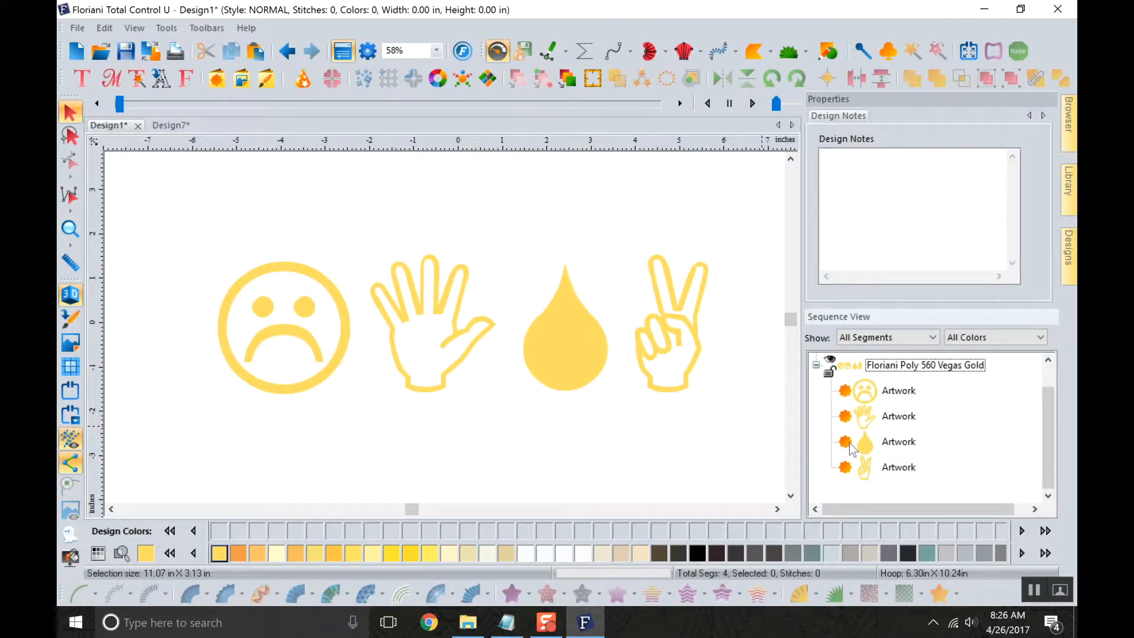
pyautogui.click(849, 443)
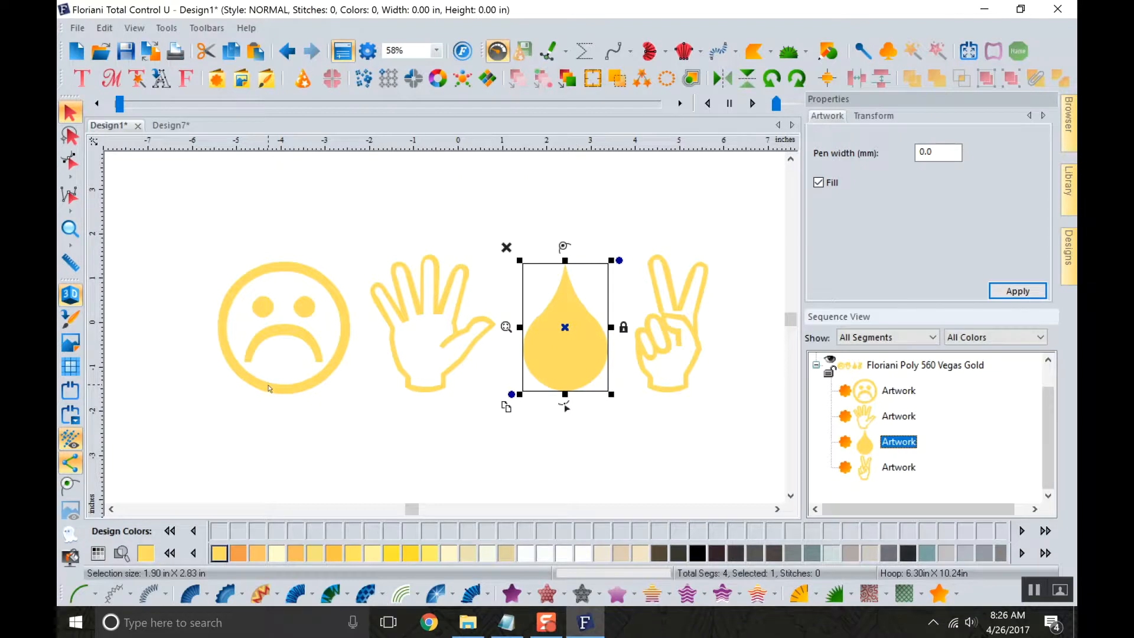
pyautogui.click(296, 398)
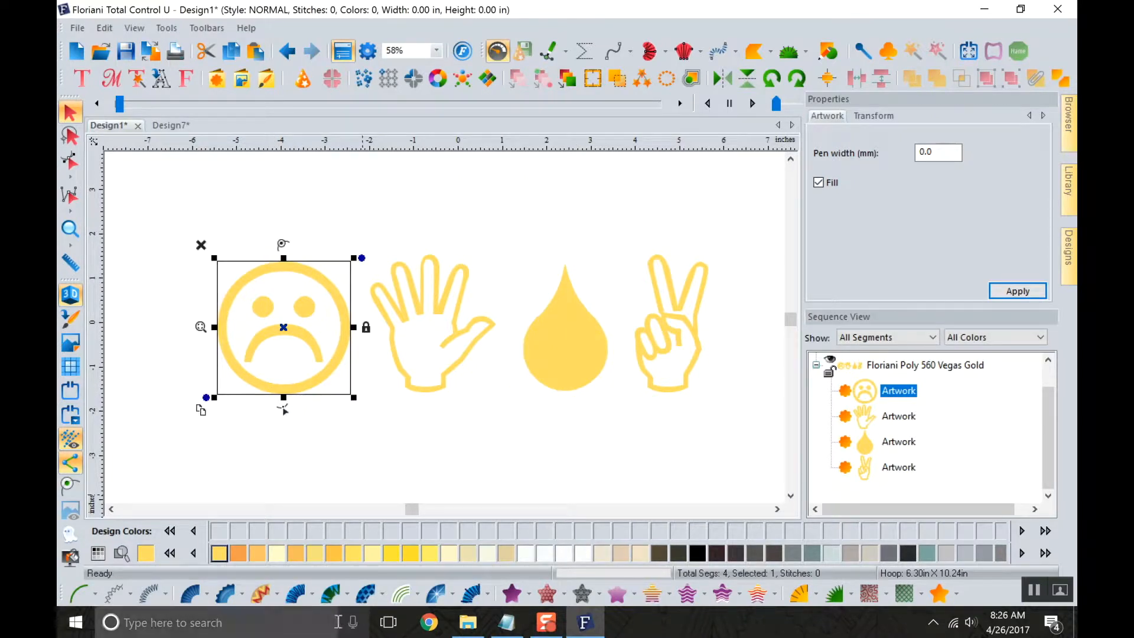
pyautogui.click(511, 594)
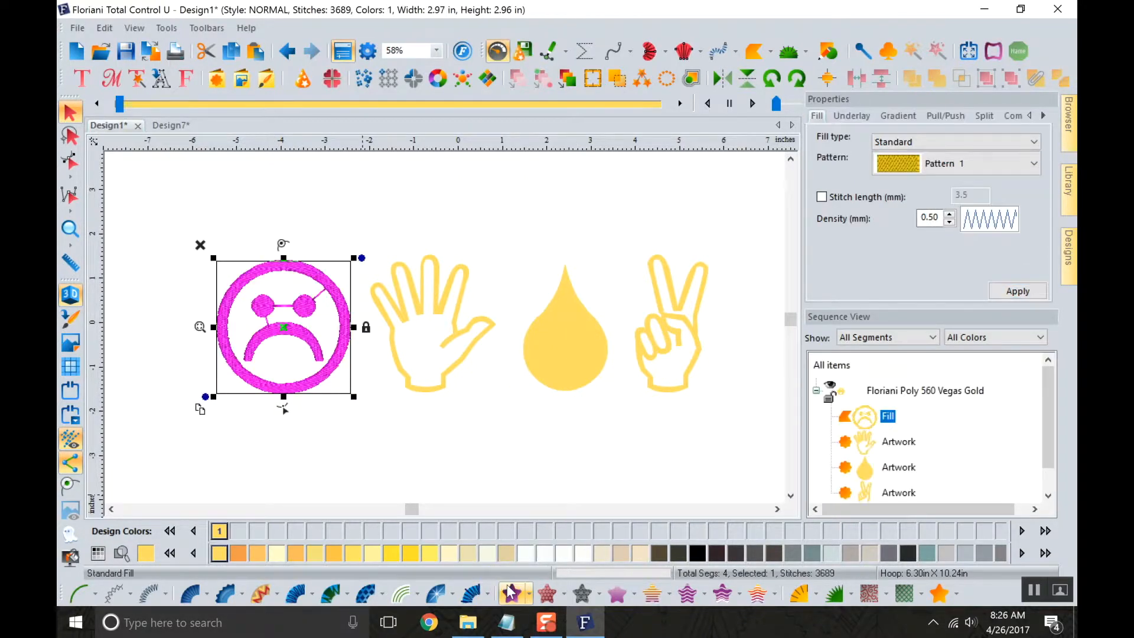
pyautogui.click(417, 389)
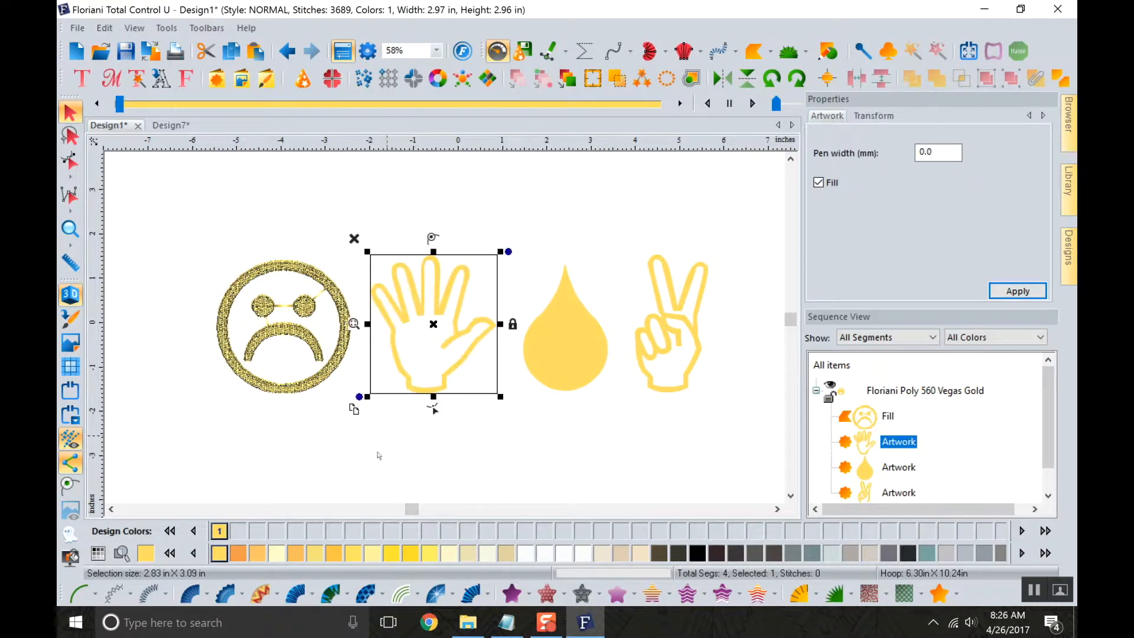
pyautogui.click(78, 592)
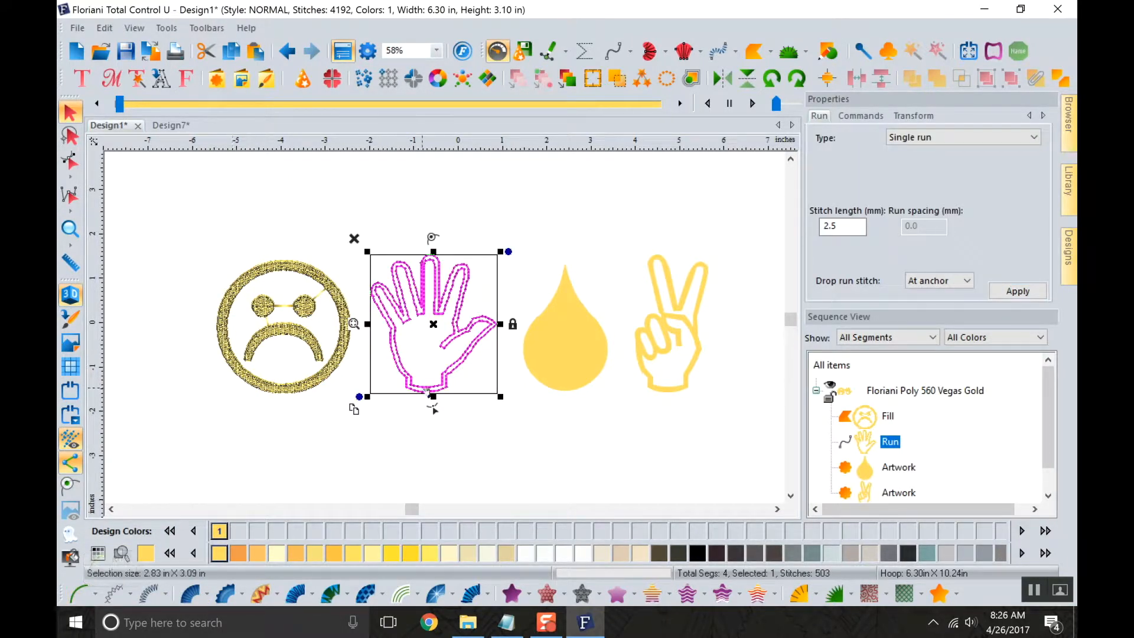
# Convert the drop artwork to a Motif fill and set its pattern size to 8 mm.
pyautogui.click(899, 467)
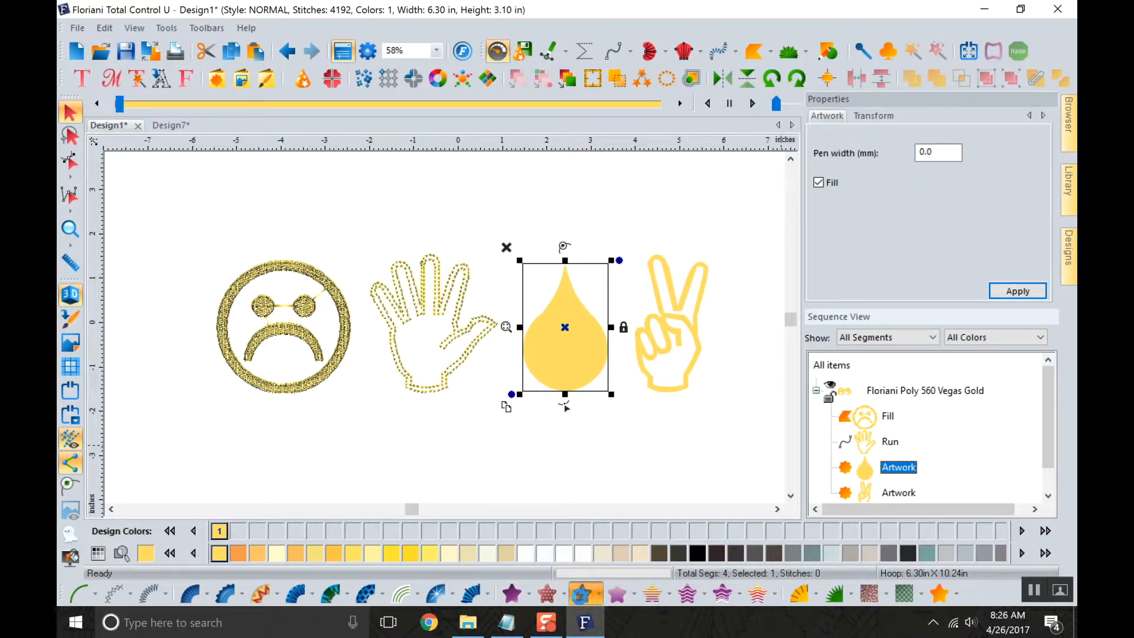
pyautogui.click(576, 595)
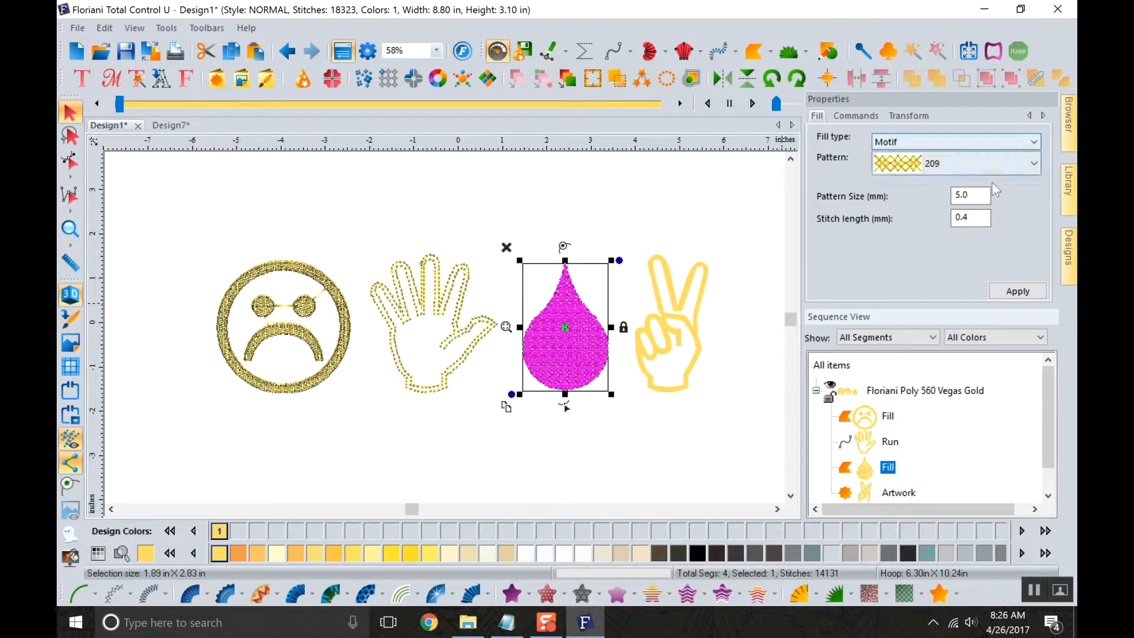
pyautogui.doubleClick(970, 196)
pyautogui.write('8')
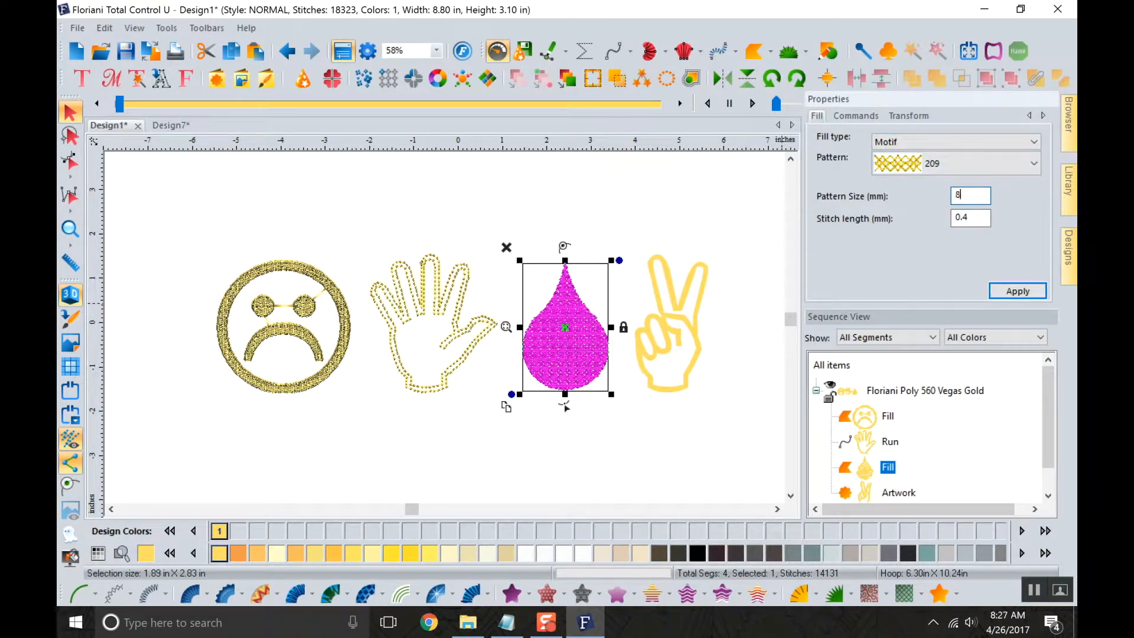
pyautogui.click(997, 290)
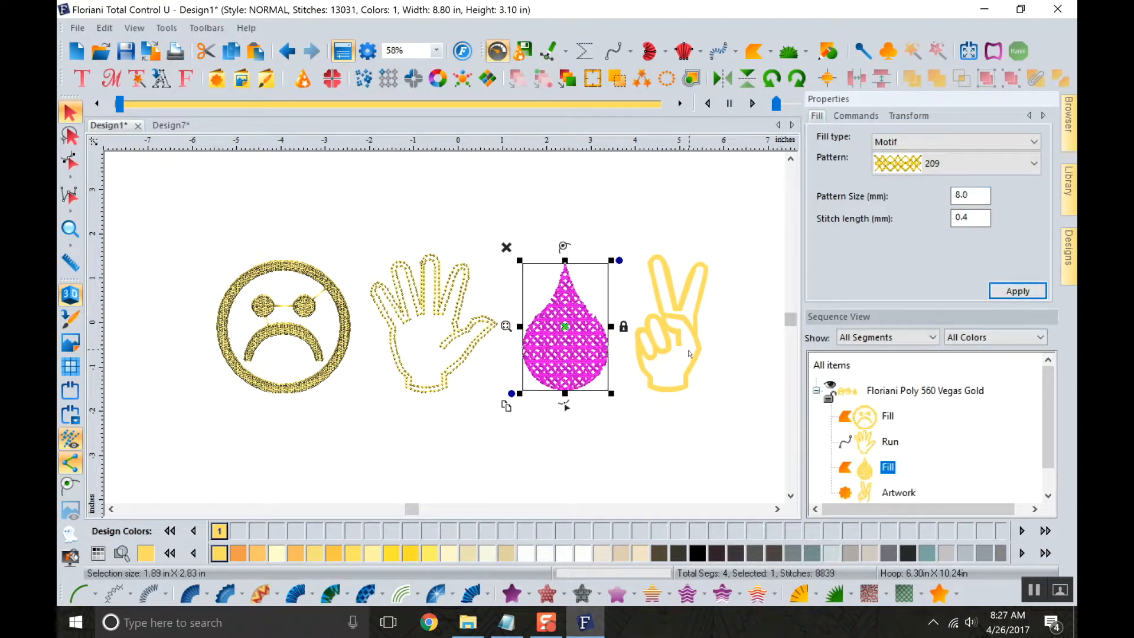
# Convert the peace-sign hand artwork to a Fancy Fill stitch and deselect it.
pyautogui.click(685, 357)
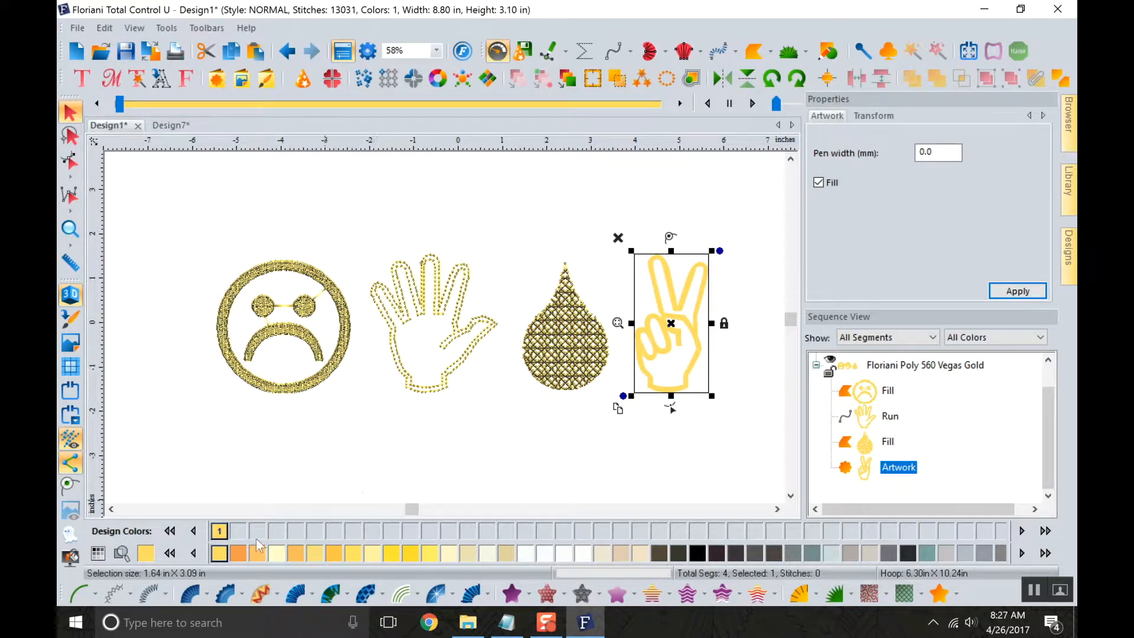
pyautogui.click(192, 593)
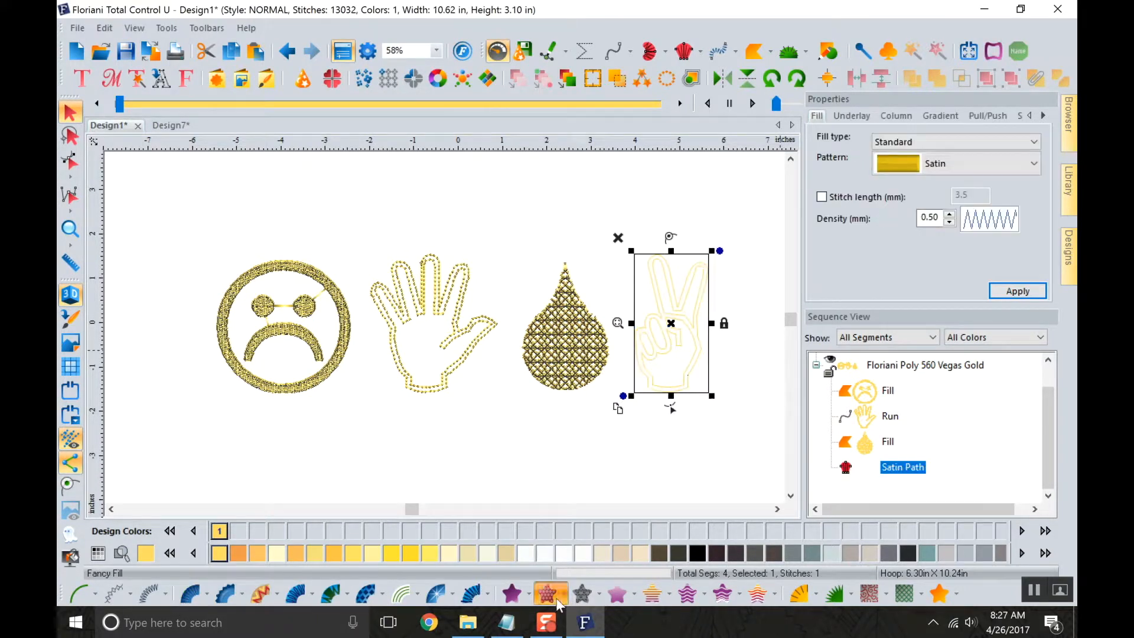
pyautogui.click(548, 593)
pyautogui.click(607, 504)
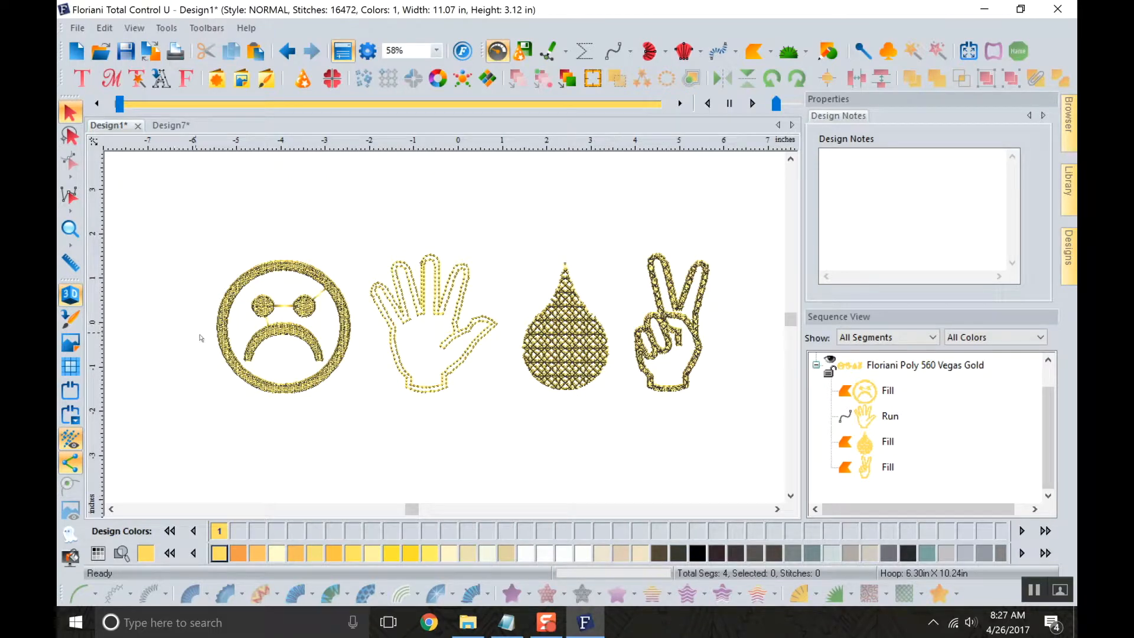
# Recolor all four symbols with Floriani Poly 900 Black and run through their complete stitch sequence.
pyautogui.moveTo(189, 202); pyautogui.dragTo(755, 433)
pyautogui.click(698, 553)
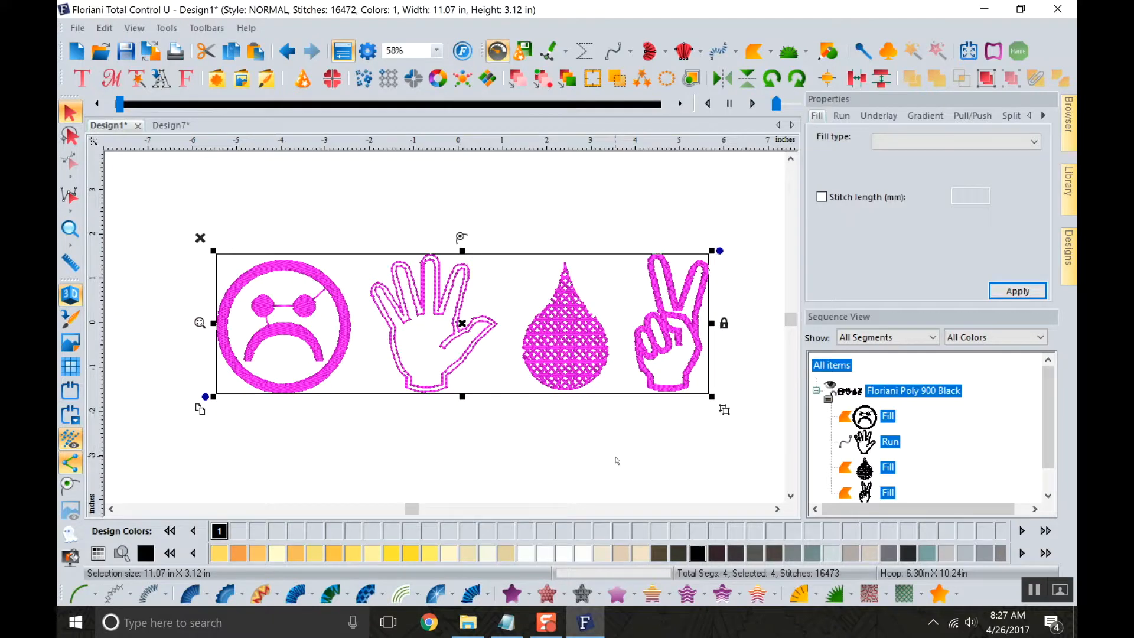
pyautogui.click(614, 459)
pyautogui.moveTo(119, 104); pyautogui.dragTo(703, 171)
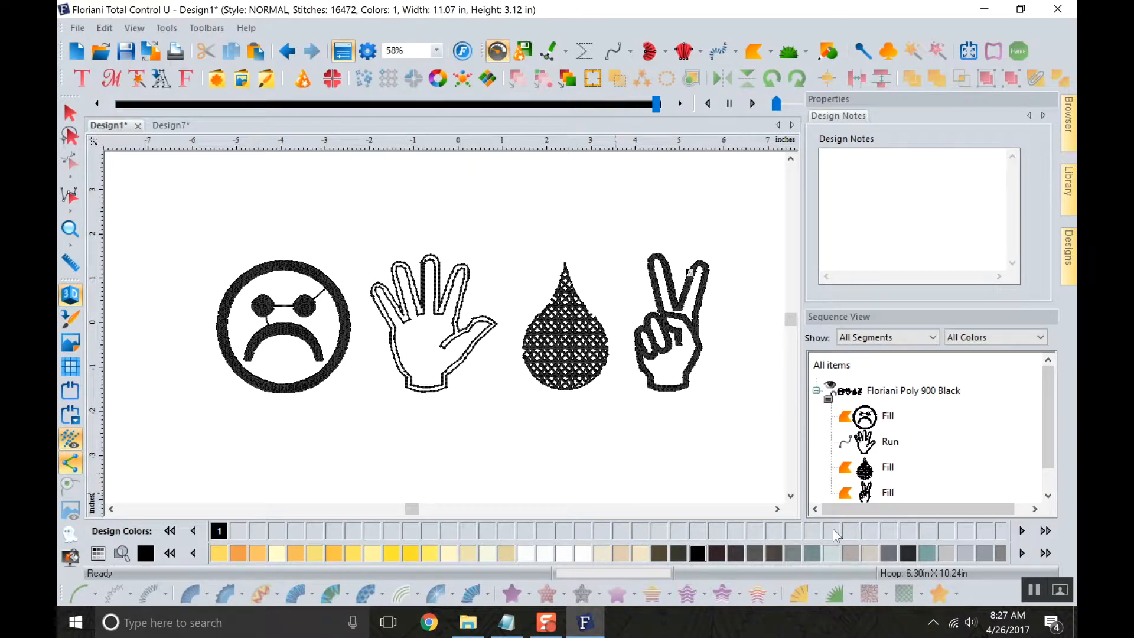
# Delete the whole black color group of stitched symbols from the design.
pyautogui.click(901, 391)
pyautogui.rightClick(902, 391)
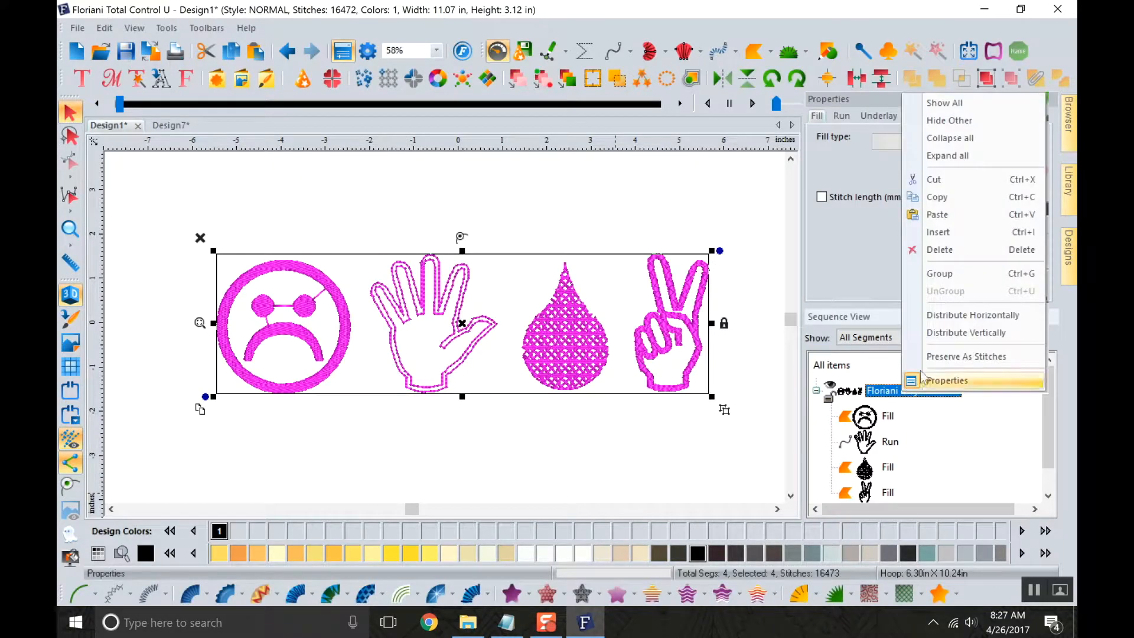
pyautogui.click(962, 248)
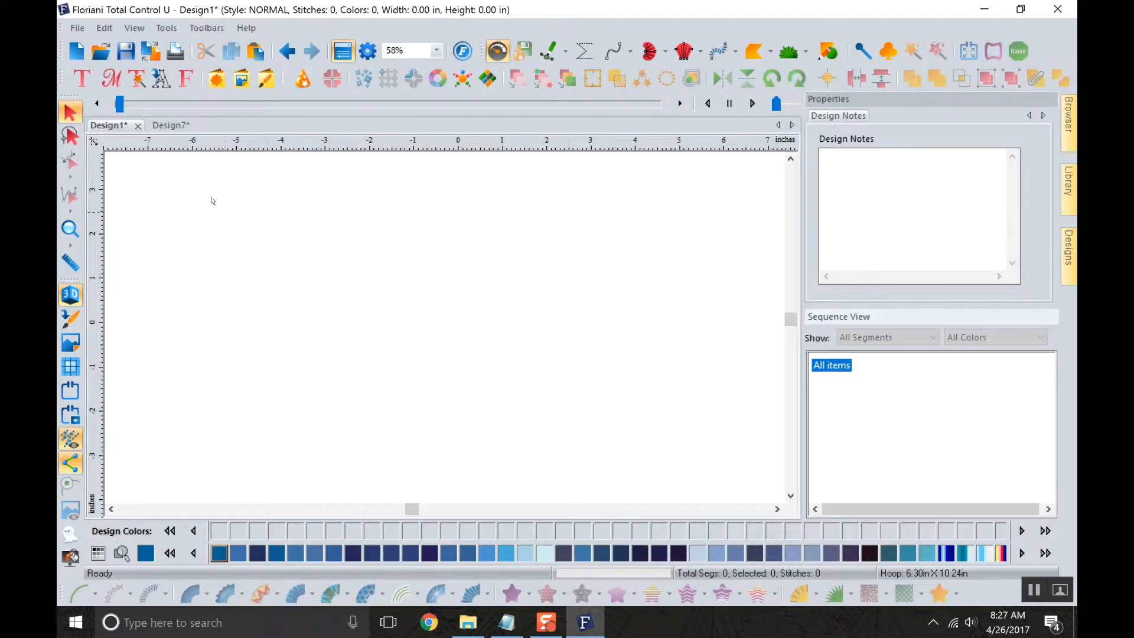
# Open the Font Play window to view the list of embroidery fonts and close it.
pyautogui.click(186, 79)
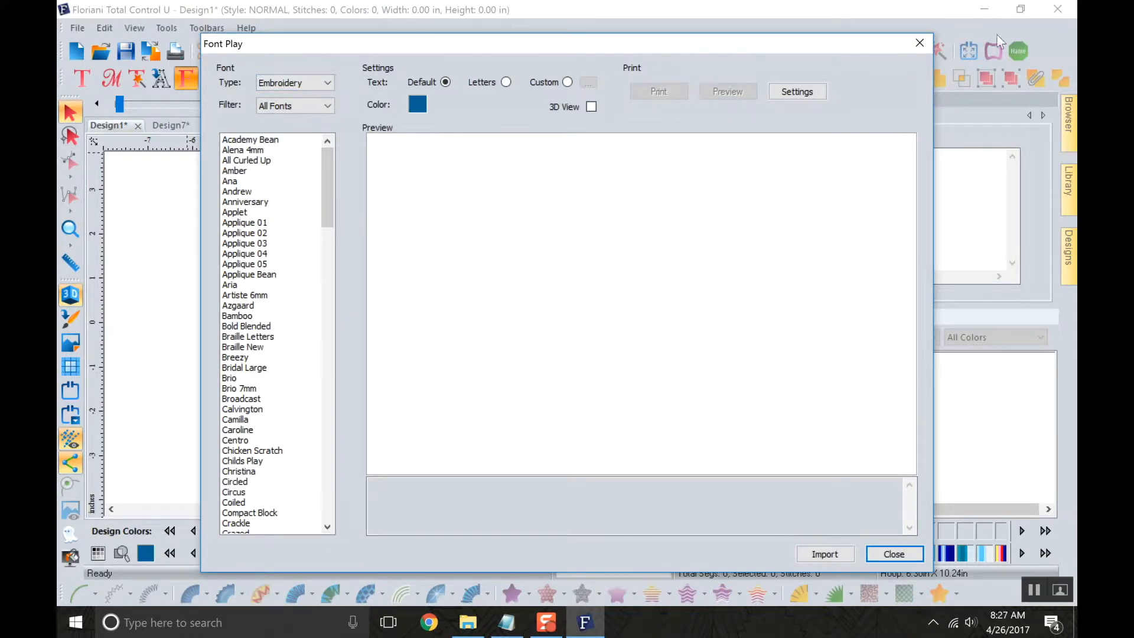
pyautogui.click(920, 43)
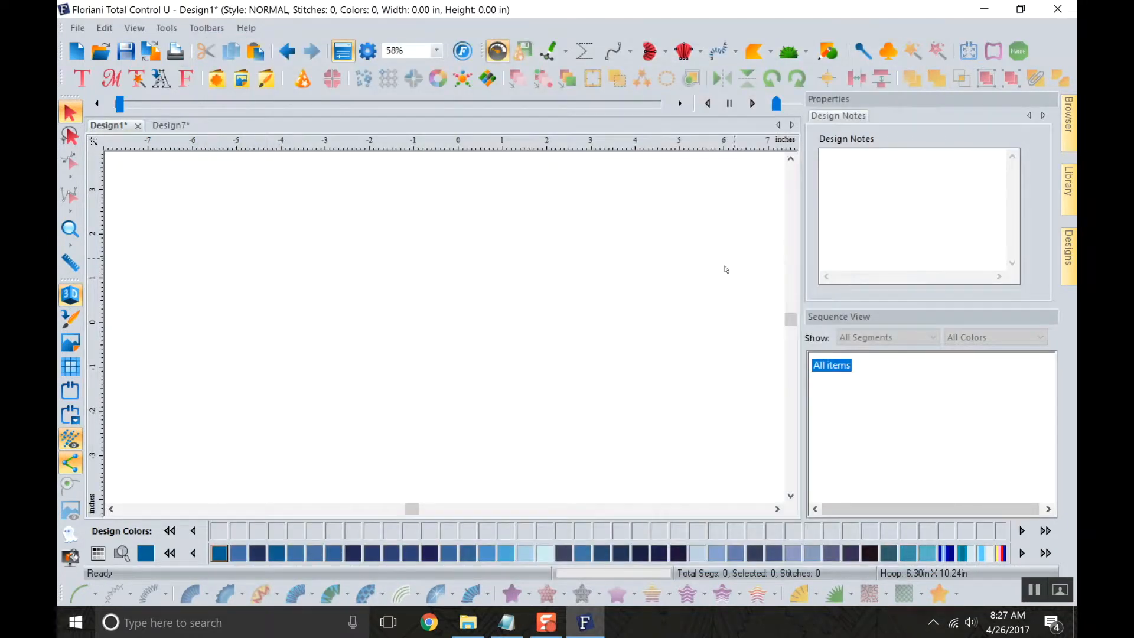
# Insert the HS007 stand mixer from the Easy Art folder of the custom shapes into the design.
pyautogui.click(211, 78)
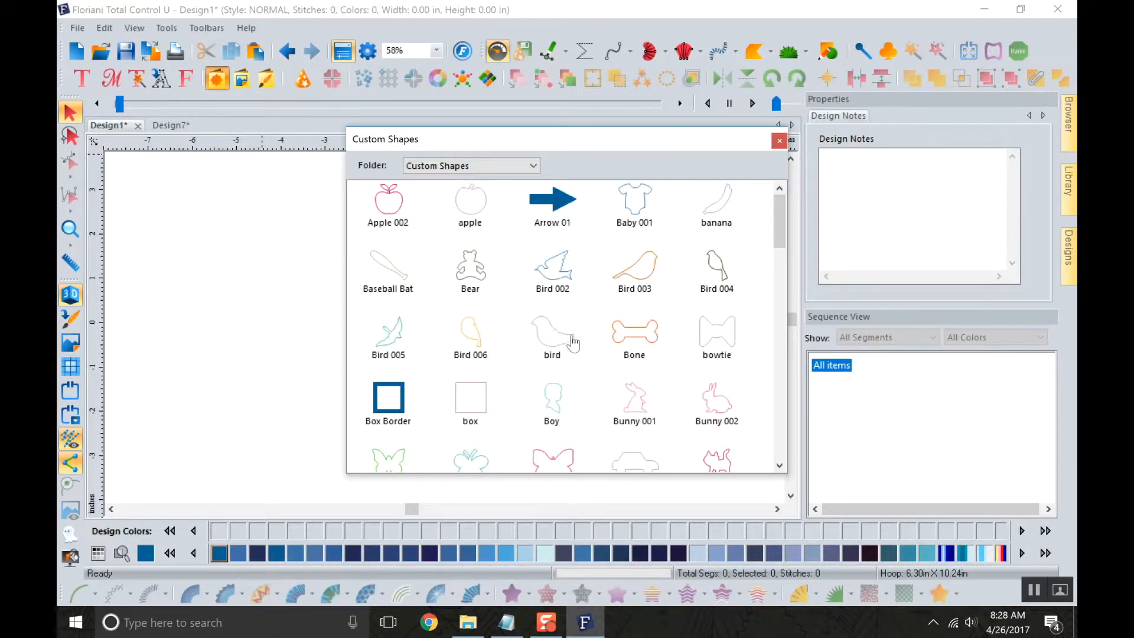
pyautogui.scroll(-10, 567, 333)
pyautogui.scroll(10, 567, 338)
pyautogui.click(505, 166)
pyautogui.click(444, 188)
pyautogui.scroll(-10, 532, 304)
pyautogui.scroll(-10, 555, 307)
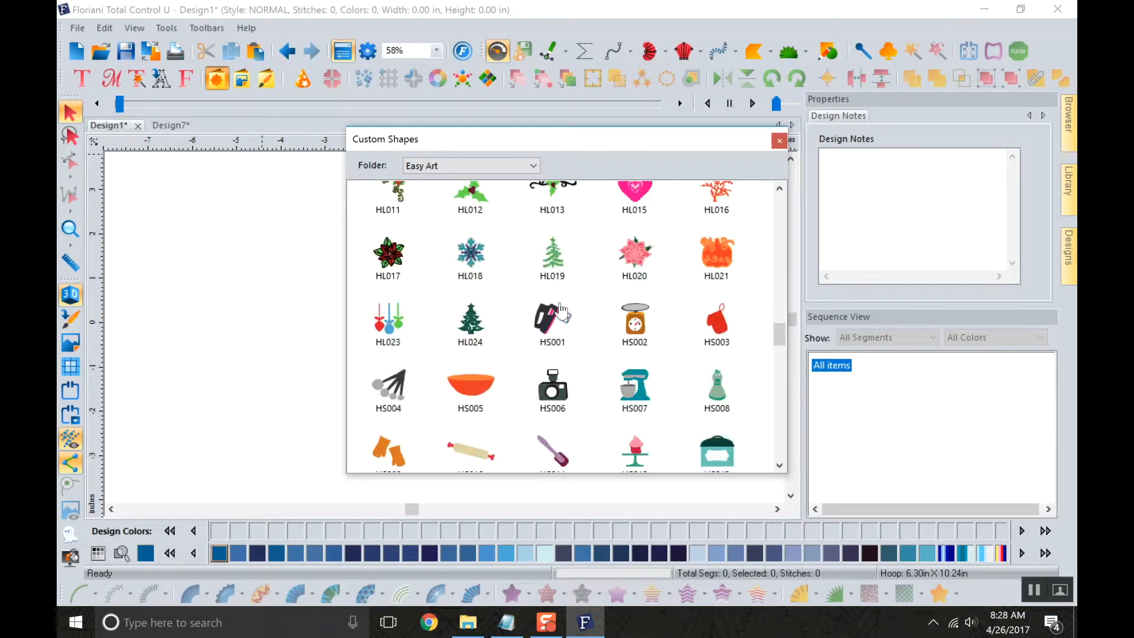
pyautogui.scroll(4, 560, 311)
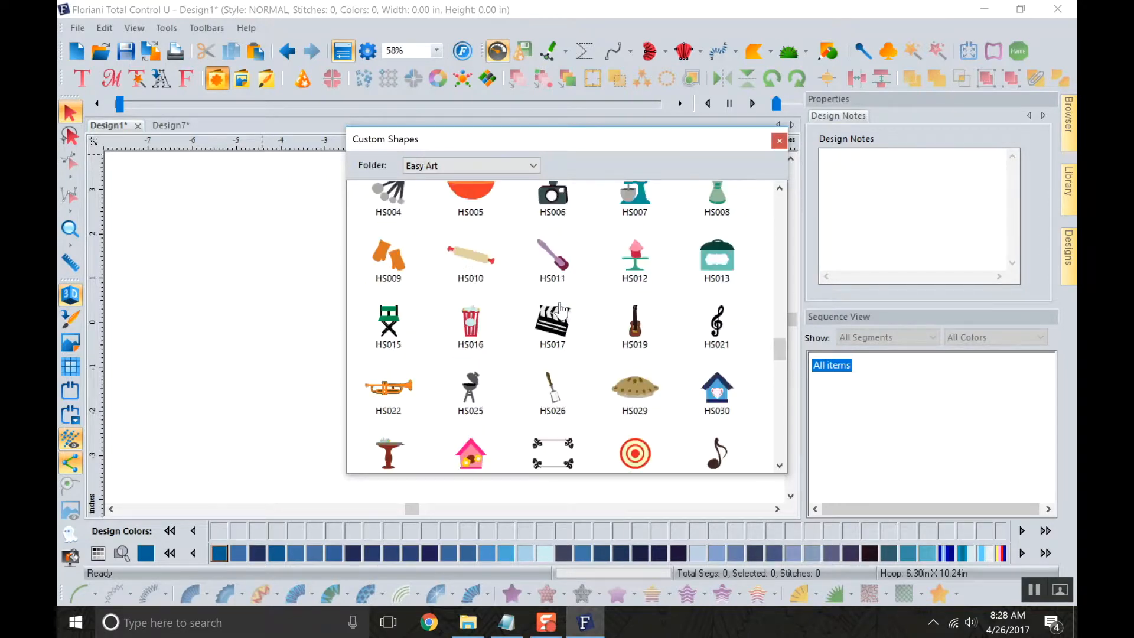
pyautogui.doubleClick(672, 289)
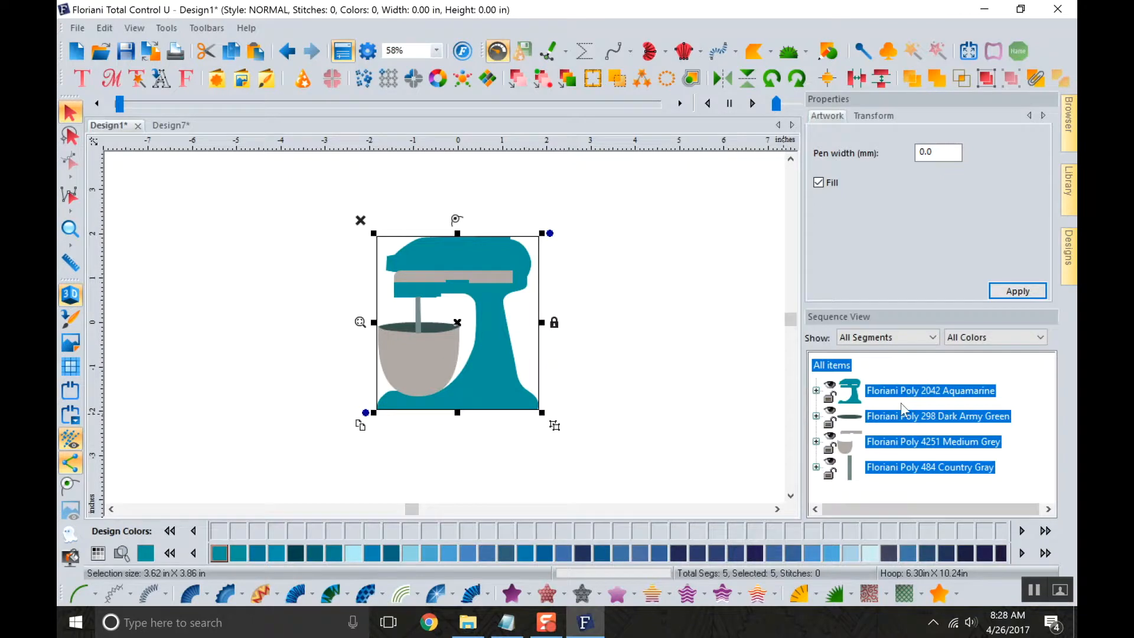
# Convert the mixer's Aquamarine body to a Standard Fill and deselect it.
pyautogui.click(518, 597)
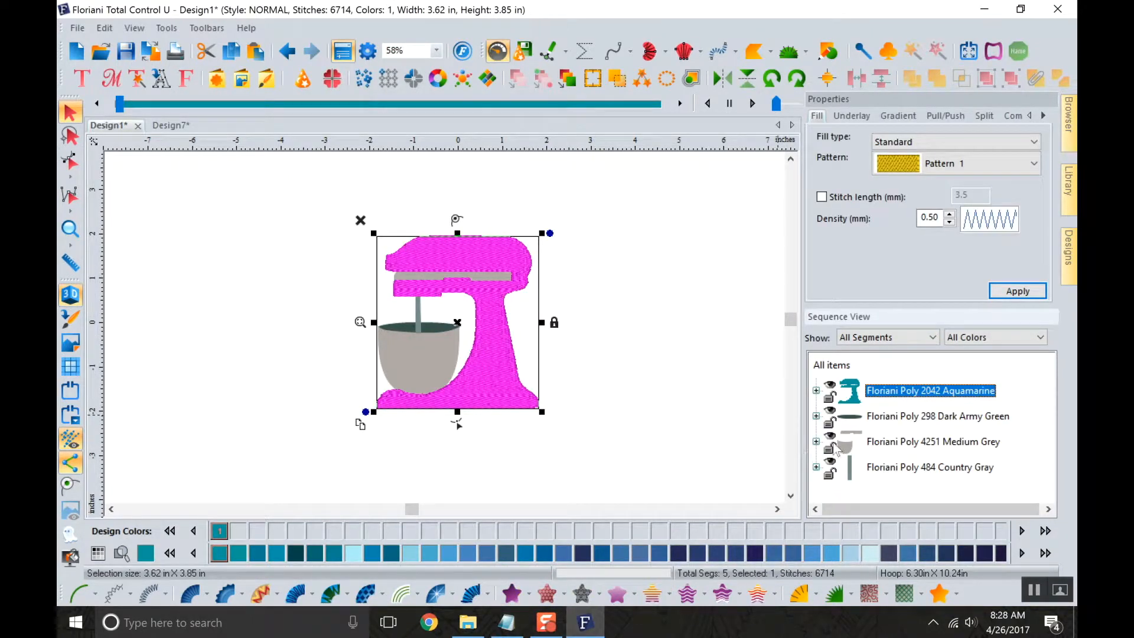
pyautogui.click(668, 493)
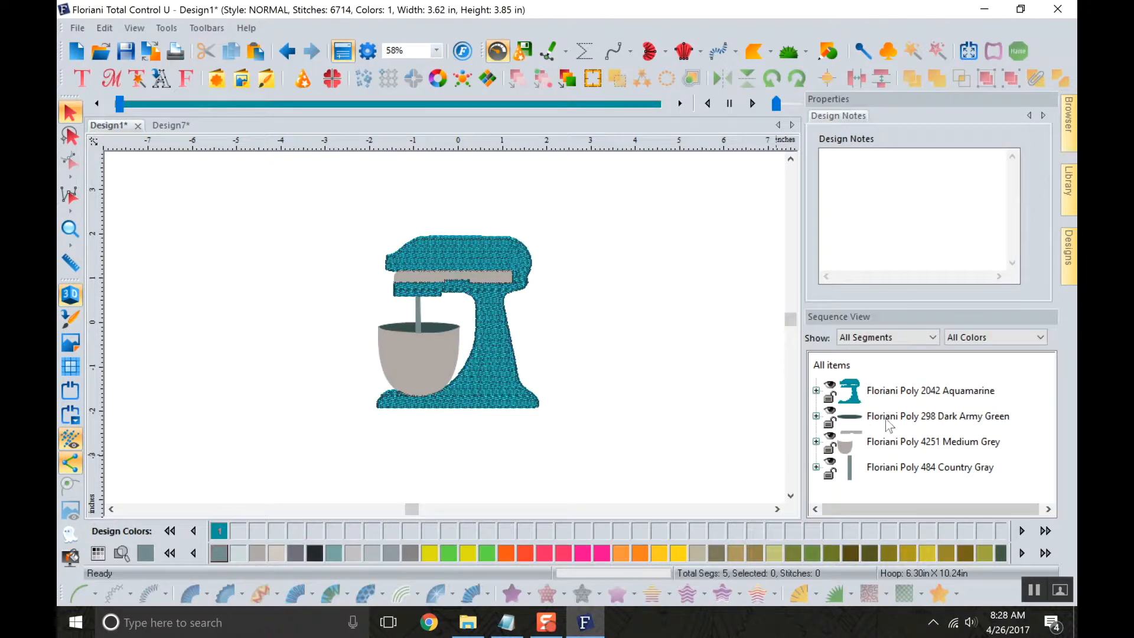
# Convert the mixer's Medium Grey bowl and trim to a Fancy Fill and deselect them.
pyautogui.click(889, 441)
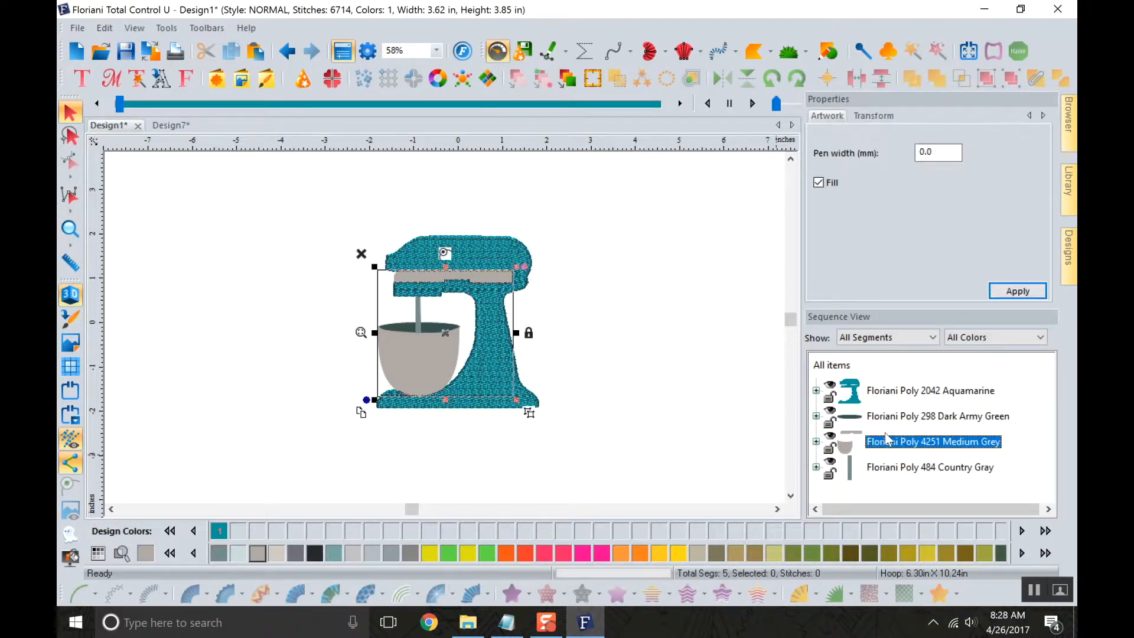
pyautogui.click(534, 596)
pyautogui.click(628, 392)
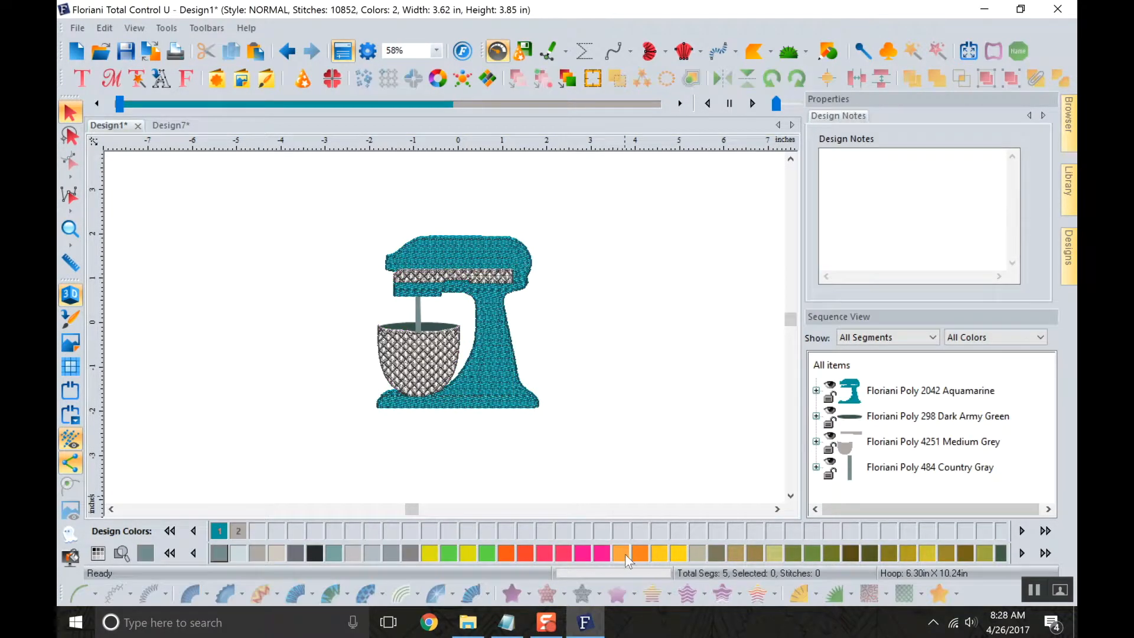
# Advance the stitch playback of the mixer design to its end.
pyautogui.moveTo(123, 105); pyautogui.dragTo(765, 114)
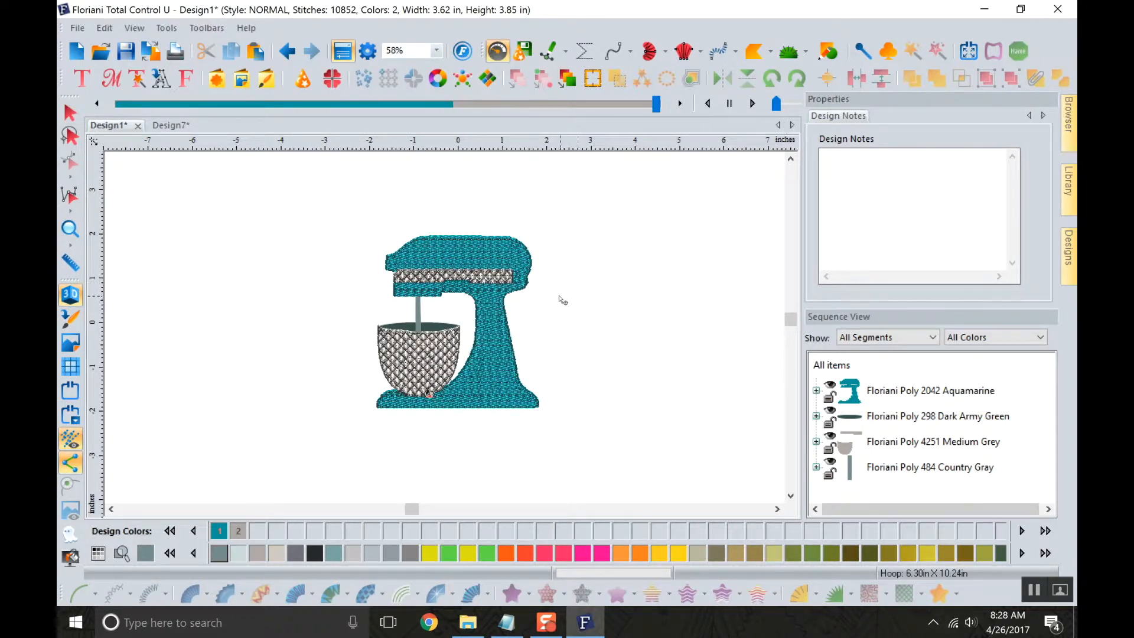
pyautogui.click(81, 78)
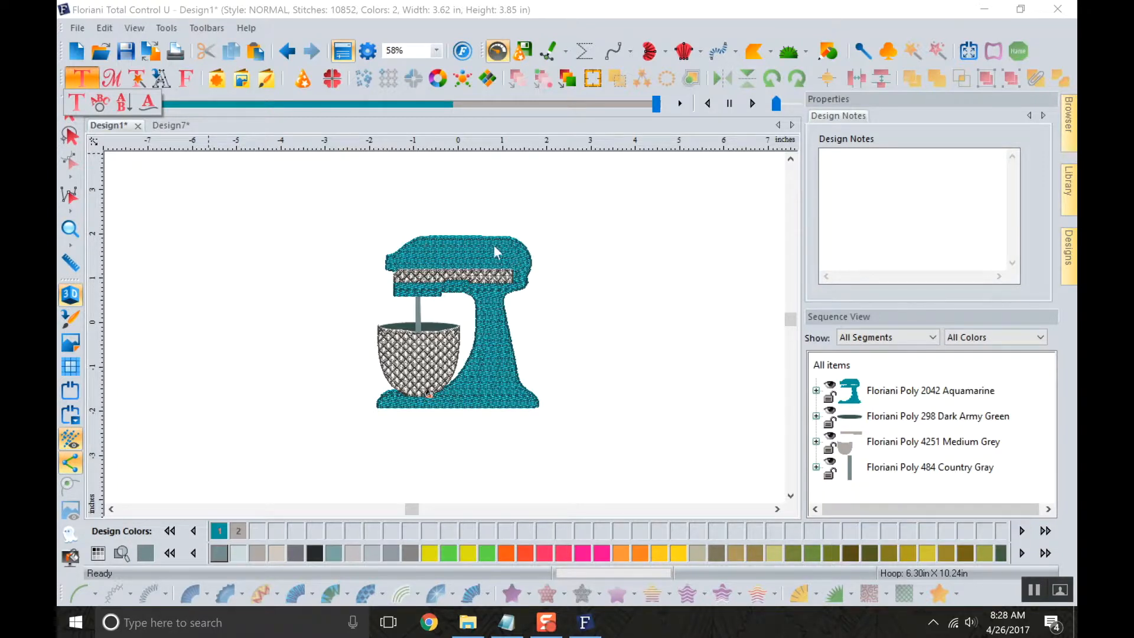
pyautogui.press('Escape')
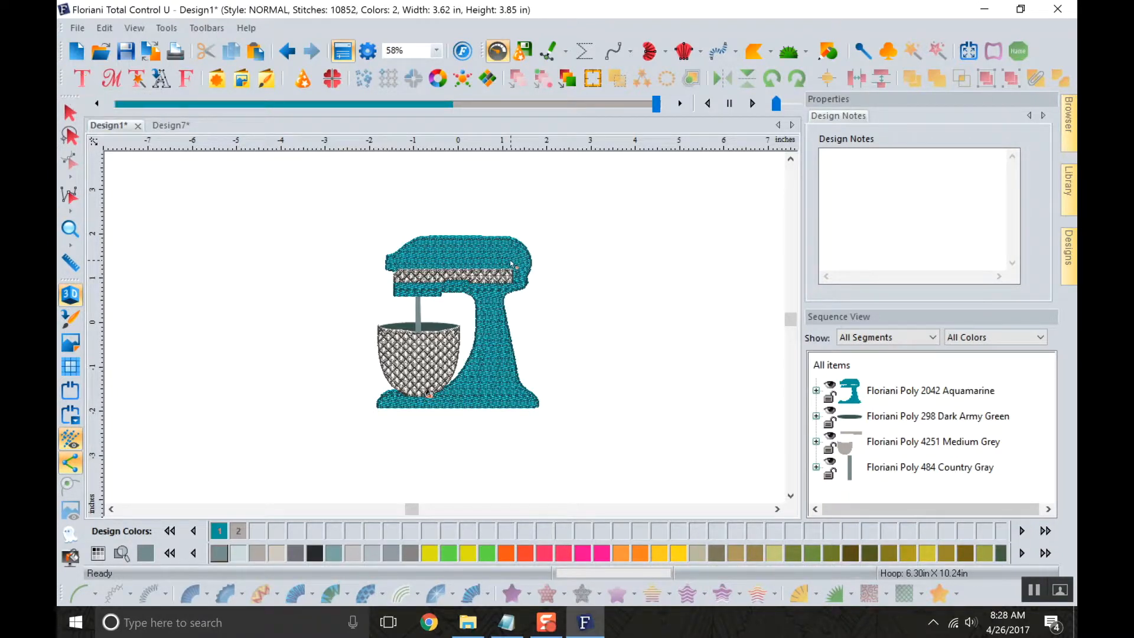
# Select the mixer's Aquamarine body and browse further along the thread color palette.
pyautogui.click(913, 392)
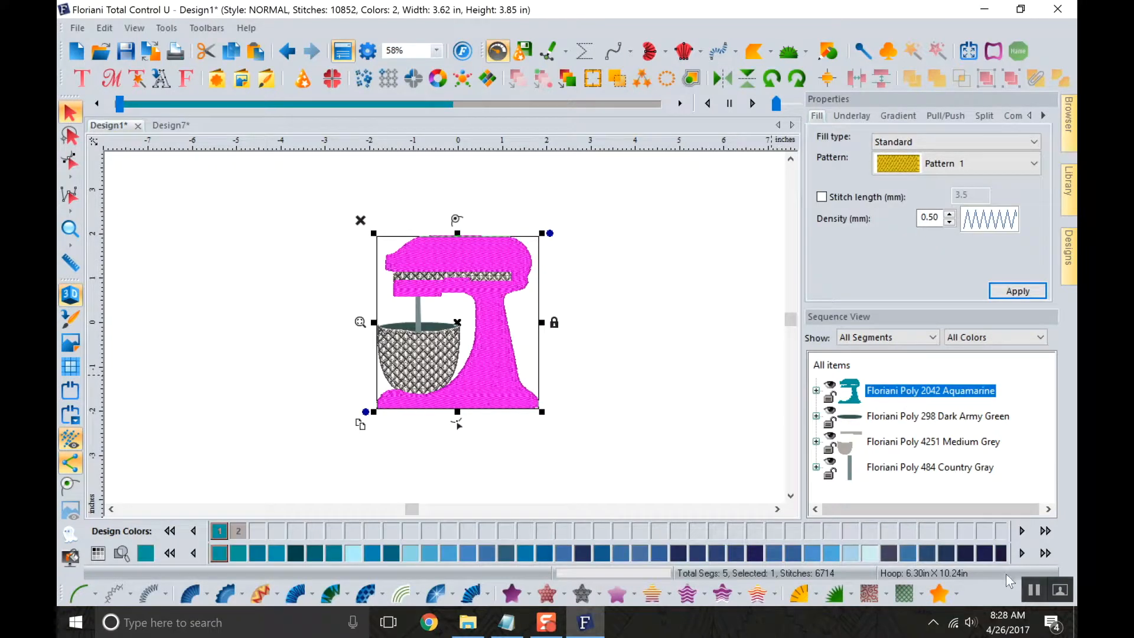
pyautogui.click(1024, 553)
pyautogui.click(1024, 554)
pyautogui.click(1024, 553)
pyautogui.click(1024, 554)
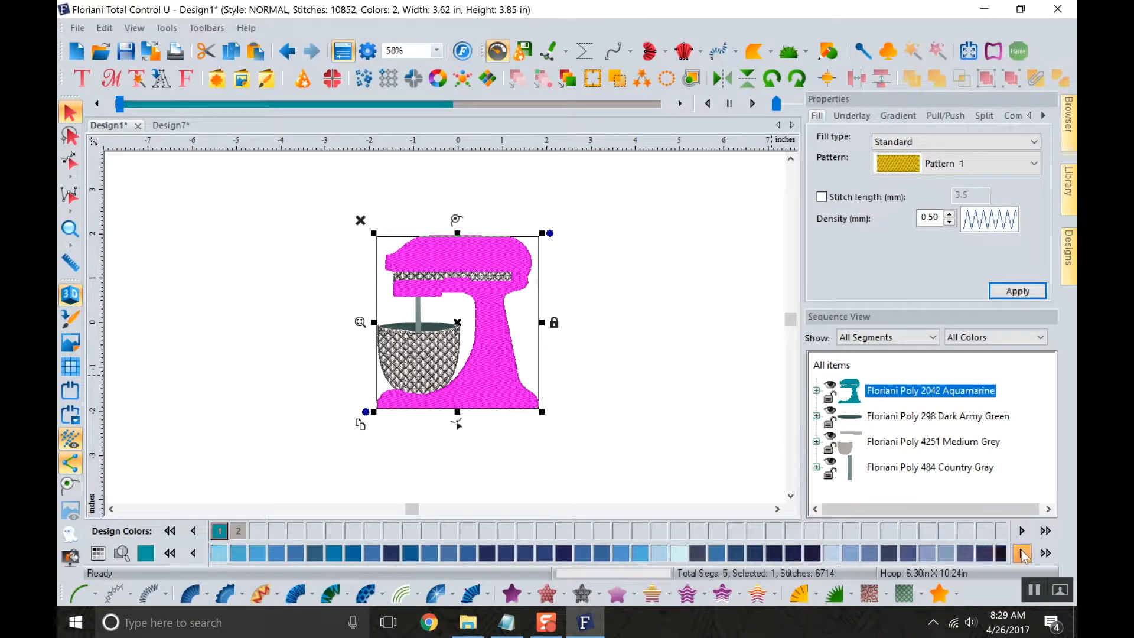
pyautogui.click(1023, 554)
pyautogui.click(1024, 554)
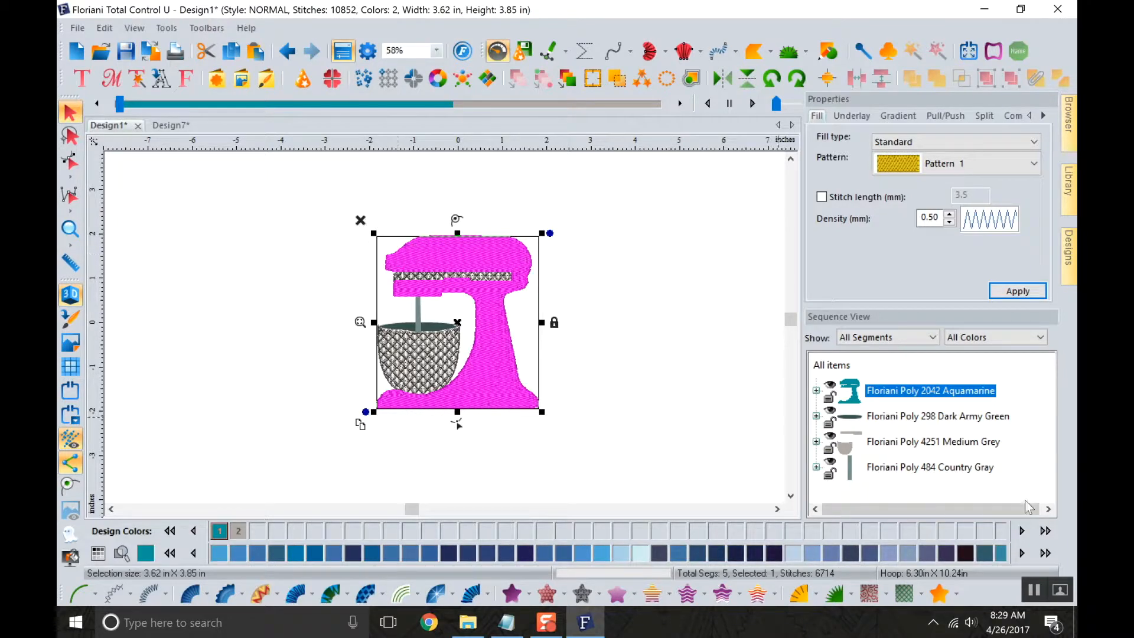
pyautogui.click(1025, 556)
pyautogui.click(1029, 563)
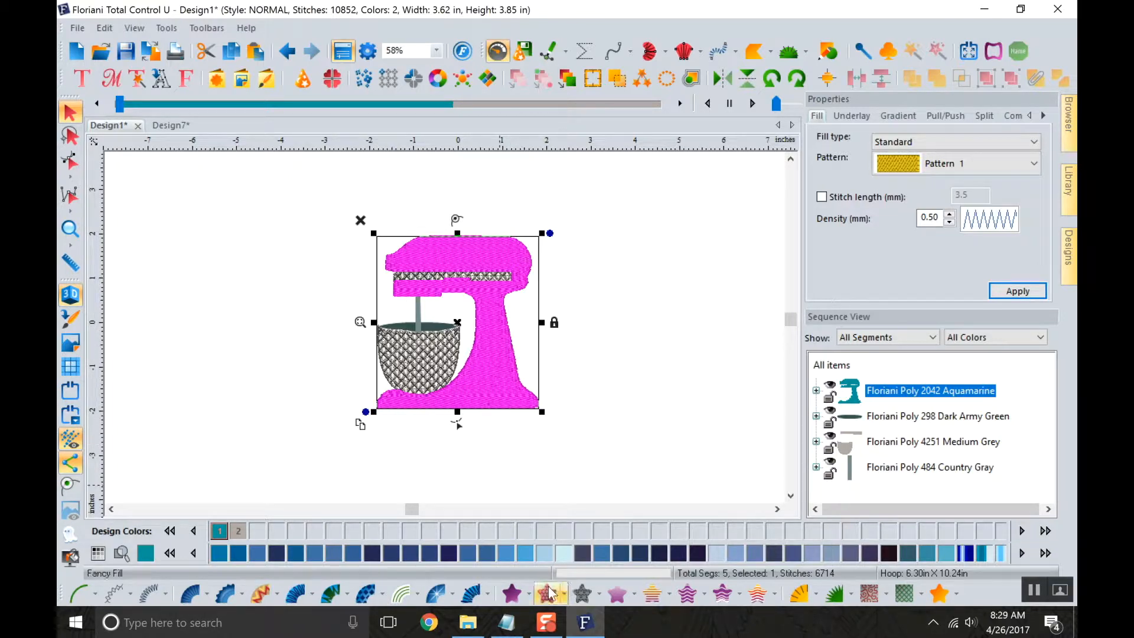
# Delete all parts of the stand mixer so the design is empty.
pyautogui.rightClick(511, 362)
pyautogui.click(567, 460)
pyautogui.press('Delete')
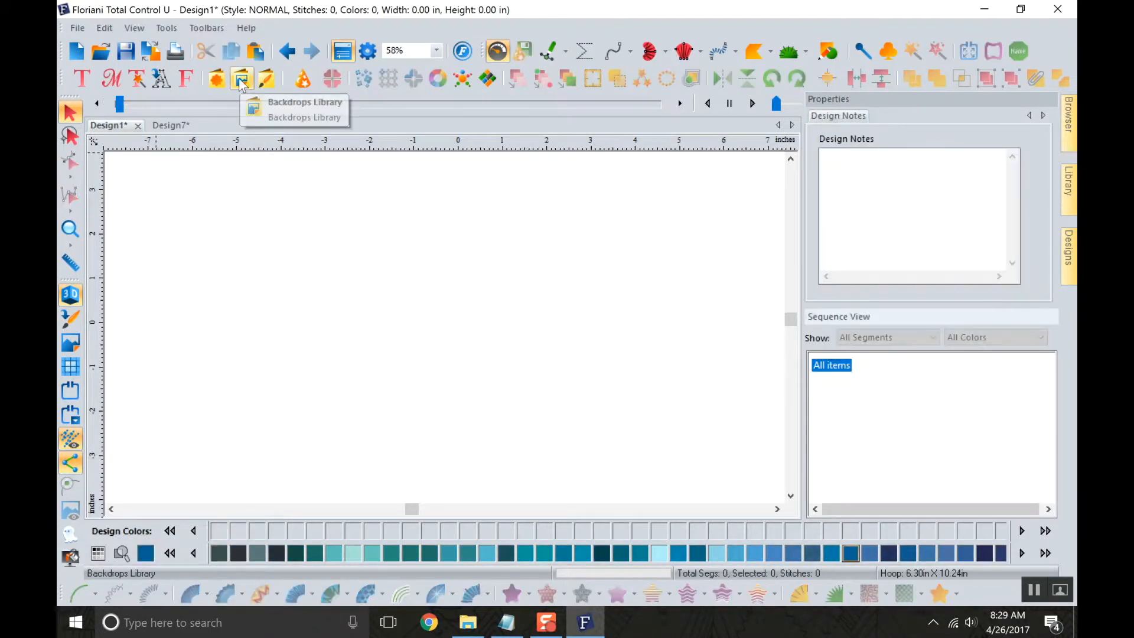
# Load the FBD009 flamingo image from the Backdrops Library as the design's backdrop.
pyautogui.click(241, 81)
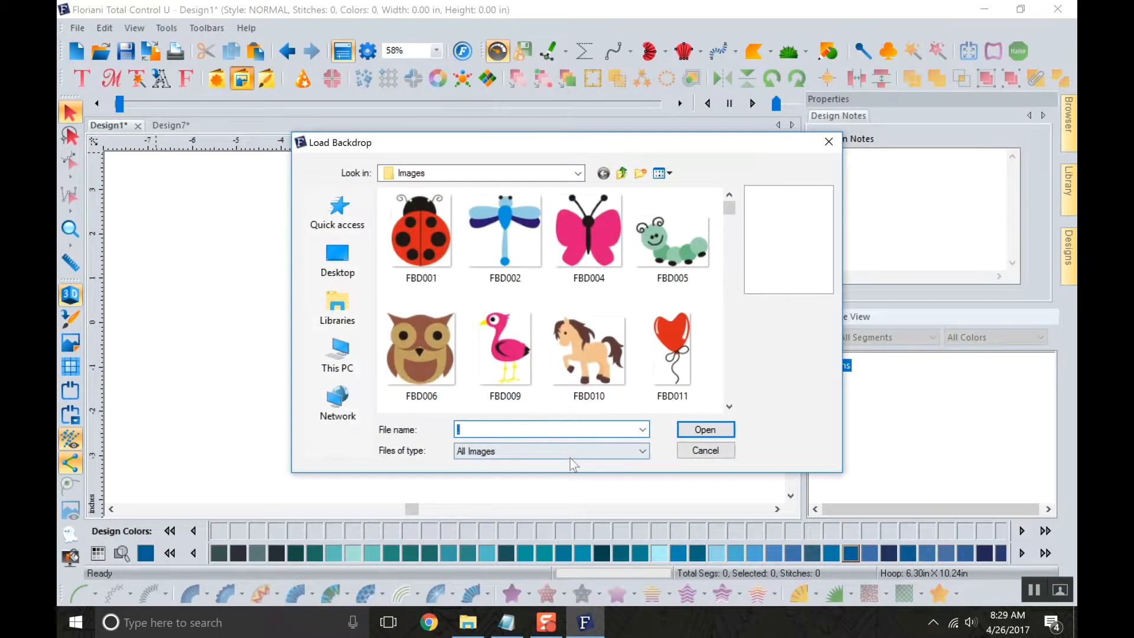
pyautogui.click(522, 344)
pyautogui.click(703, 431)
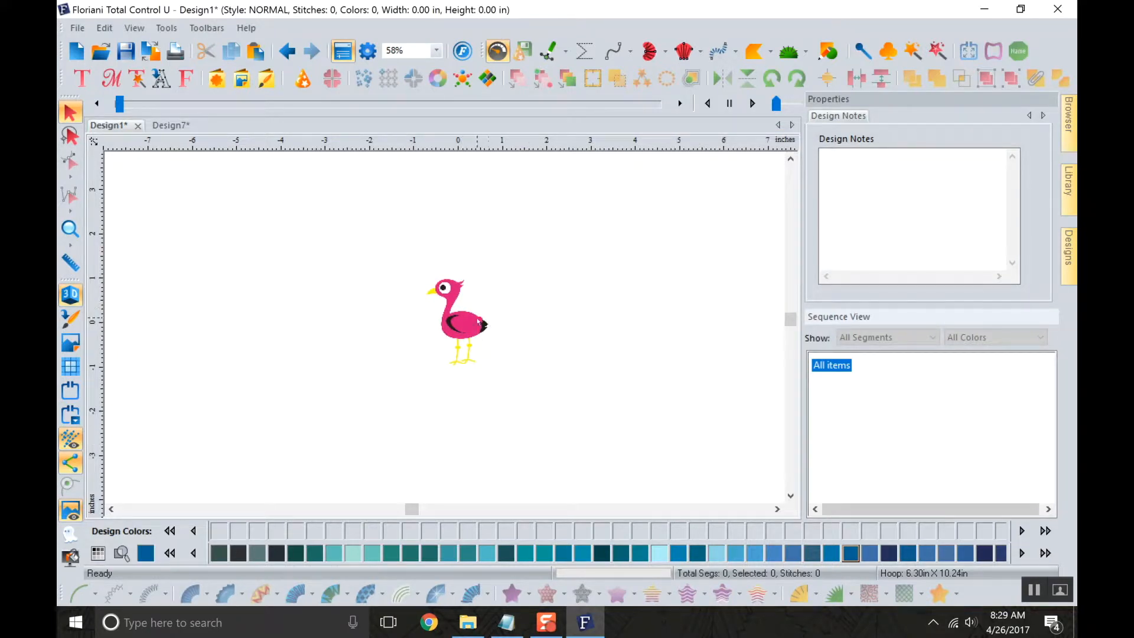
# Inspect the flamingo backdrop up close and remove it from the design.
pyautogui.scroll(2, 478, 321)
pyautogui.scroll(-1, 480, 314)
pyautogui.scroll(1, 480, 314)
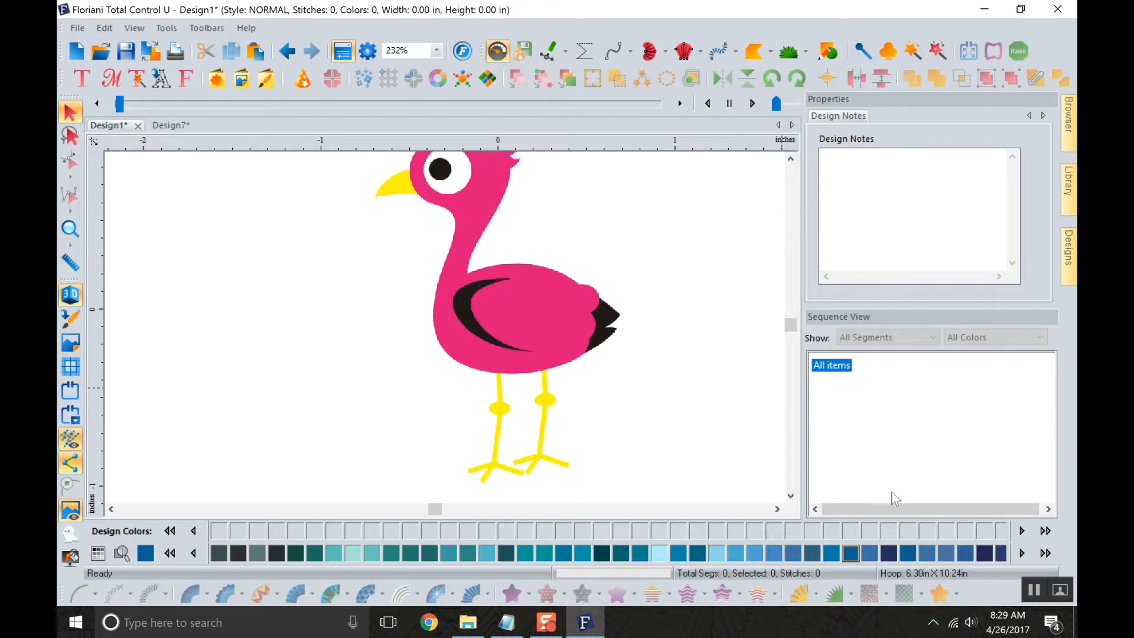
pyautogui.scroll(-1, 636, 329)
pyautogui.scroll(1, 636, 329)
pyautogui.scroll(-1, 628, 323)
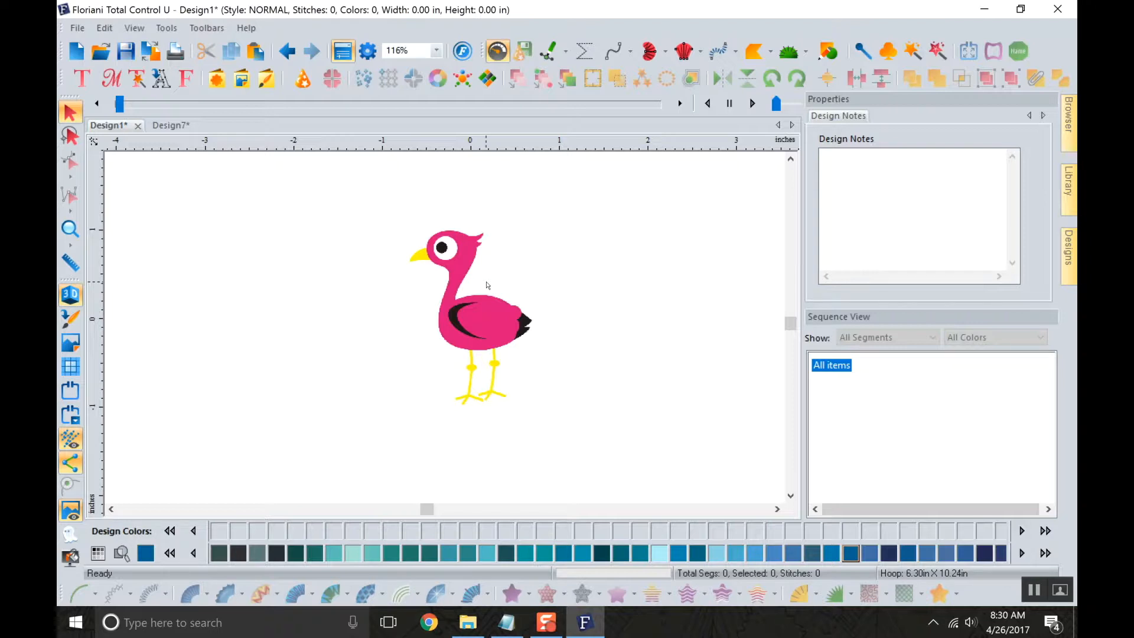
pyautogui.scroll(1, 486, 282)
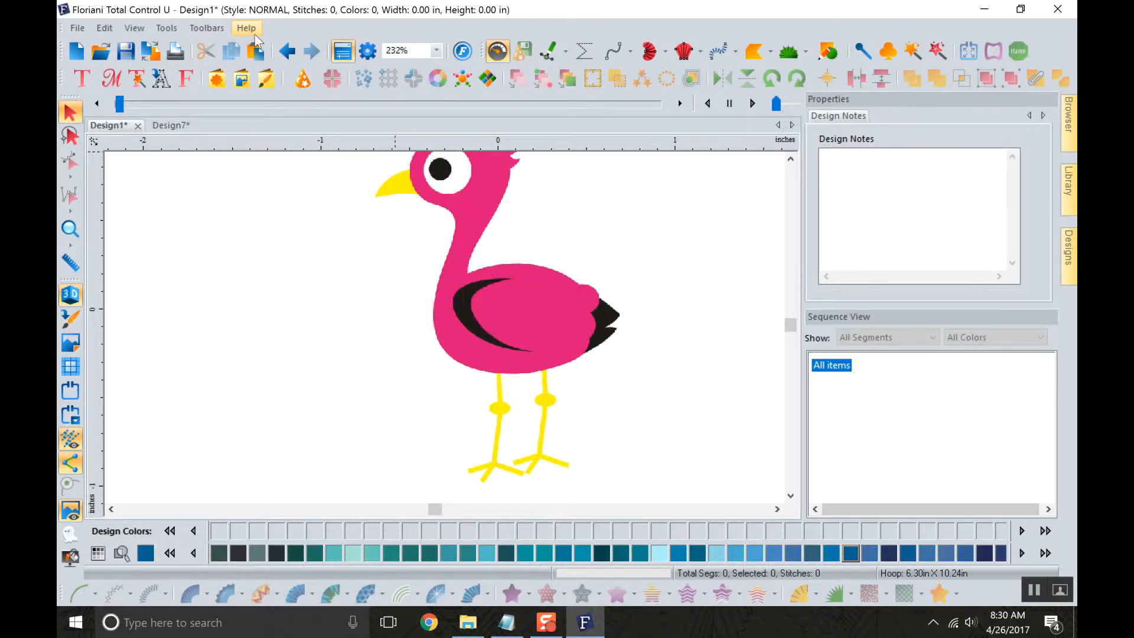
pyautogui.click(297, 59)
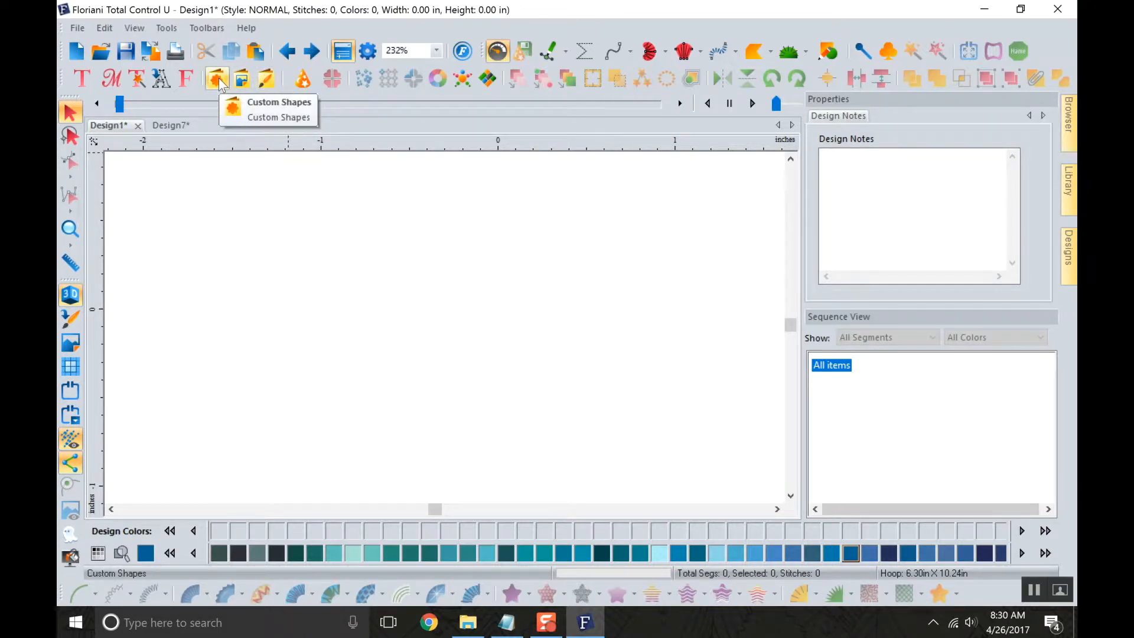
# Open the Import Vector Art window to view the available artwork files and close it.
pyautogui.click(267, 79)
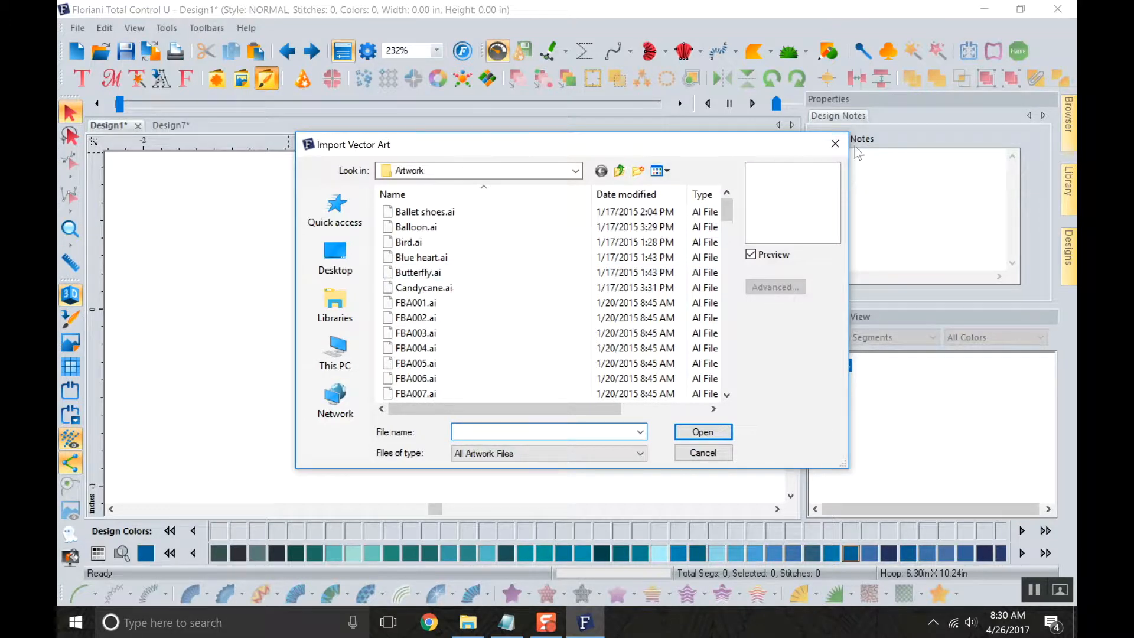
pyautogui.click(834, 143)
# Draw an open, self-crossing artwork line of straight and curved segments in Deep Ocean, about 2.99 by 1.57 inches.
pyautogui.click(550, 58)
pyautogui.click(152, 484)
pyautogui.click(525, 311)
pyautogui.click(600, 276)
pyautogui.click(682, 335)
pyautogui.click(603, 385)
pyautogui.click(336, 393)
pyautogui.click(285, 307)
pyautogui.click(524, 221)
pyautogui.click(583, 205)
pyautogui.click(637, 219)
pyautogui.press('Return')
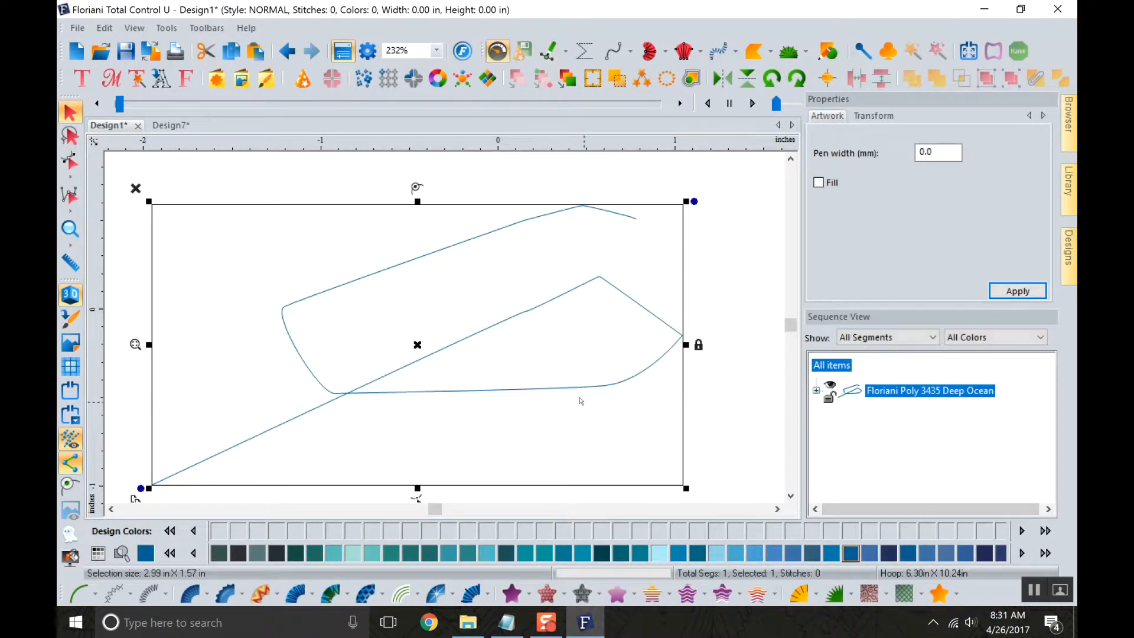
# Import the Butterfly.ai vector artwork into the design and look through its color segments in the sequence.
pyautogui.click(267, 78)
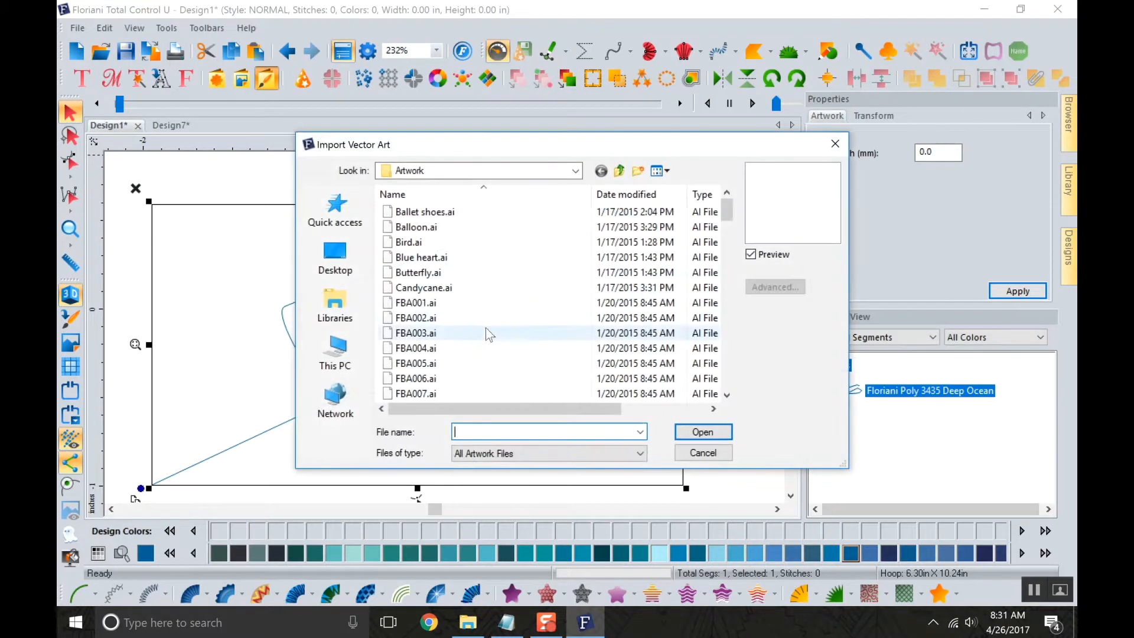
pyautogui.click(440, 273)
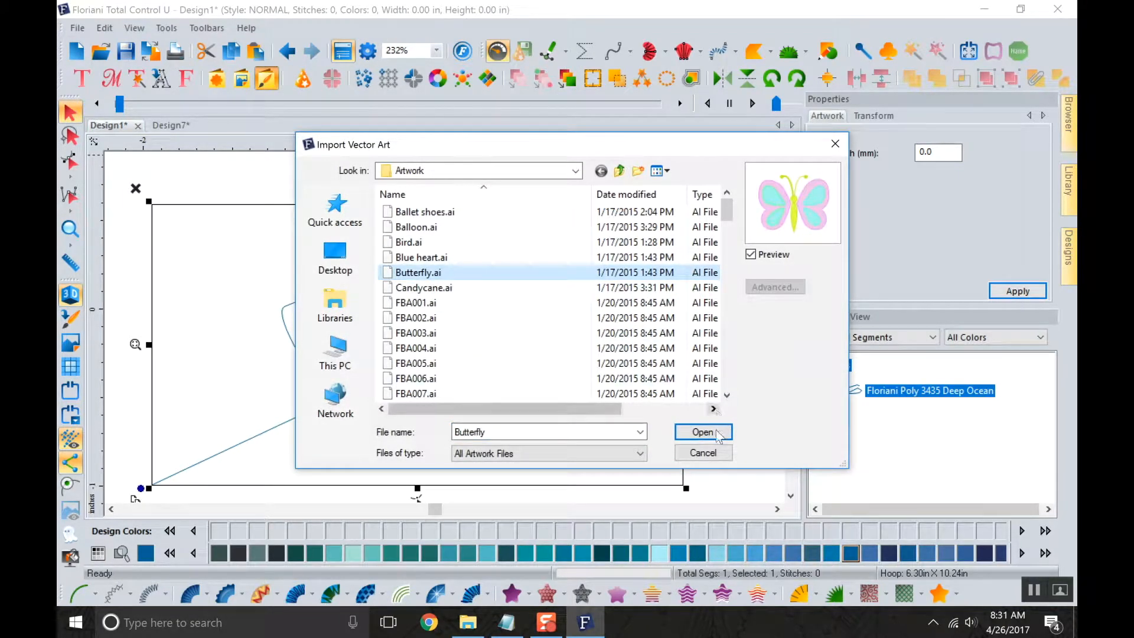
pyautogui.click(689, 432)
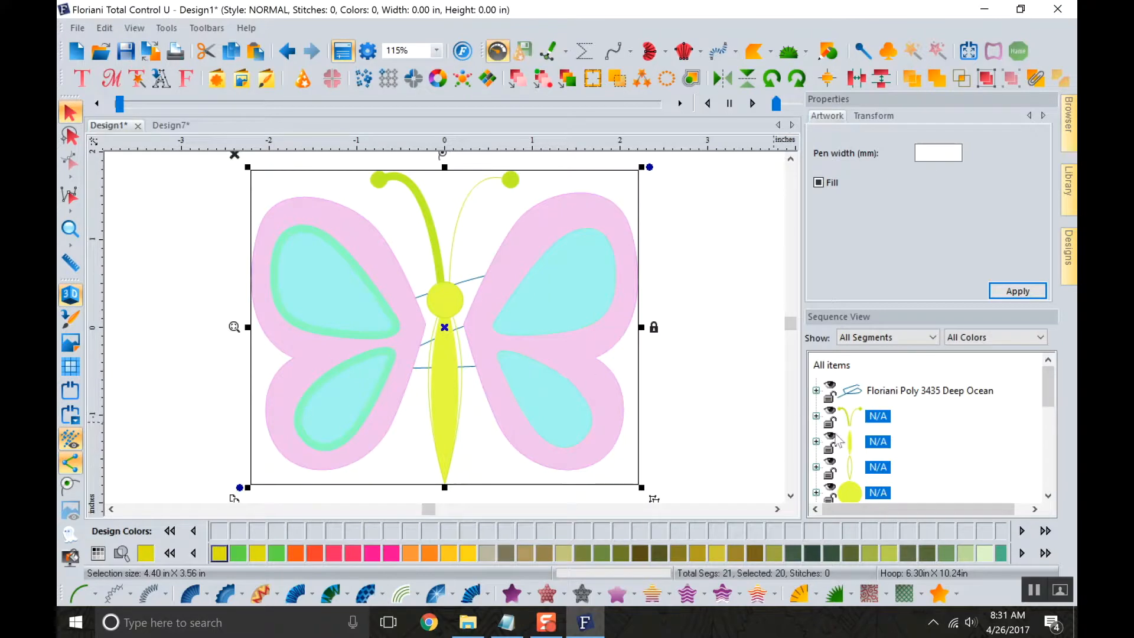
pyautogui.scroll(-2, 872, 450)
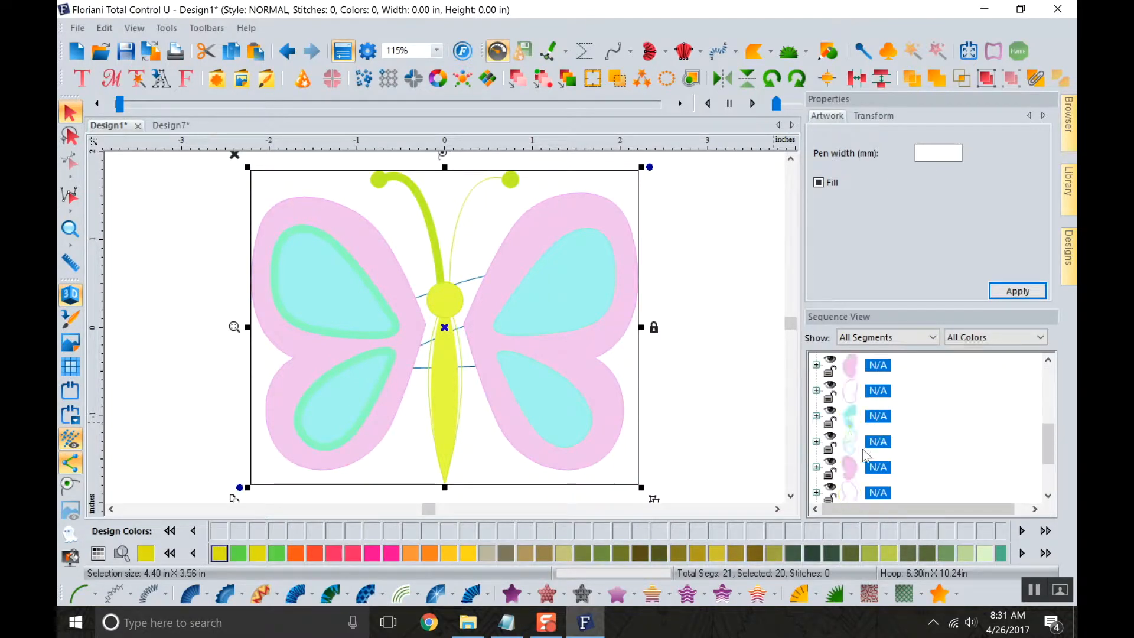
pyautogui.scroll(2, 866, 455)
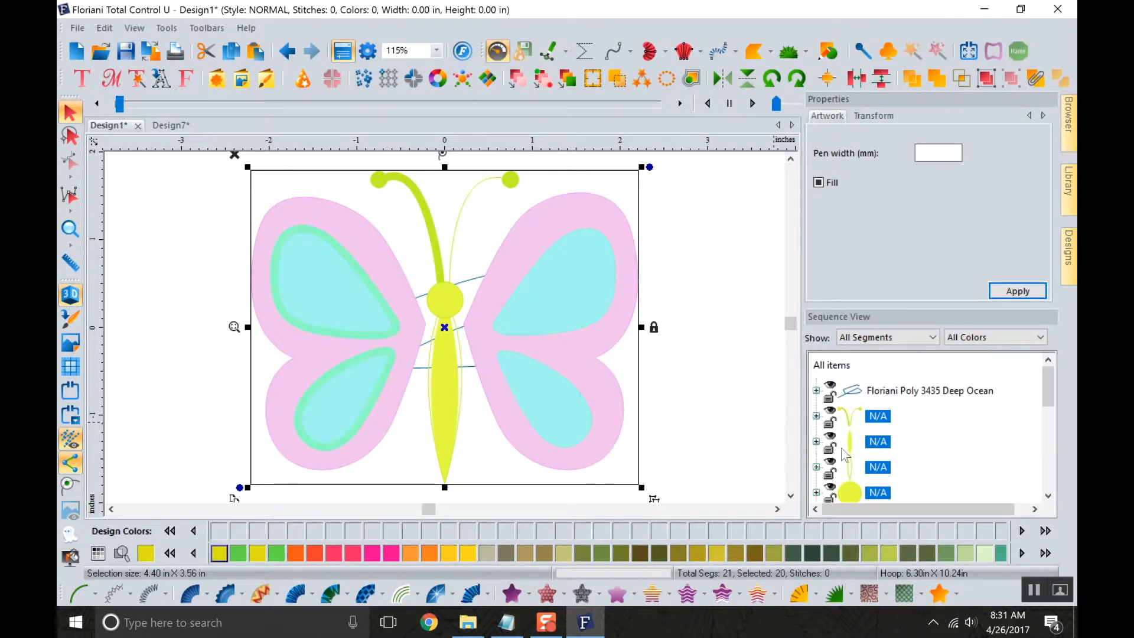
# Open the Custom Shapes window to view its folder choices, Custom Shapes and Easy Art, and close it.
pyautogui.click(217, 78)
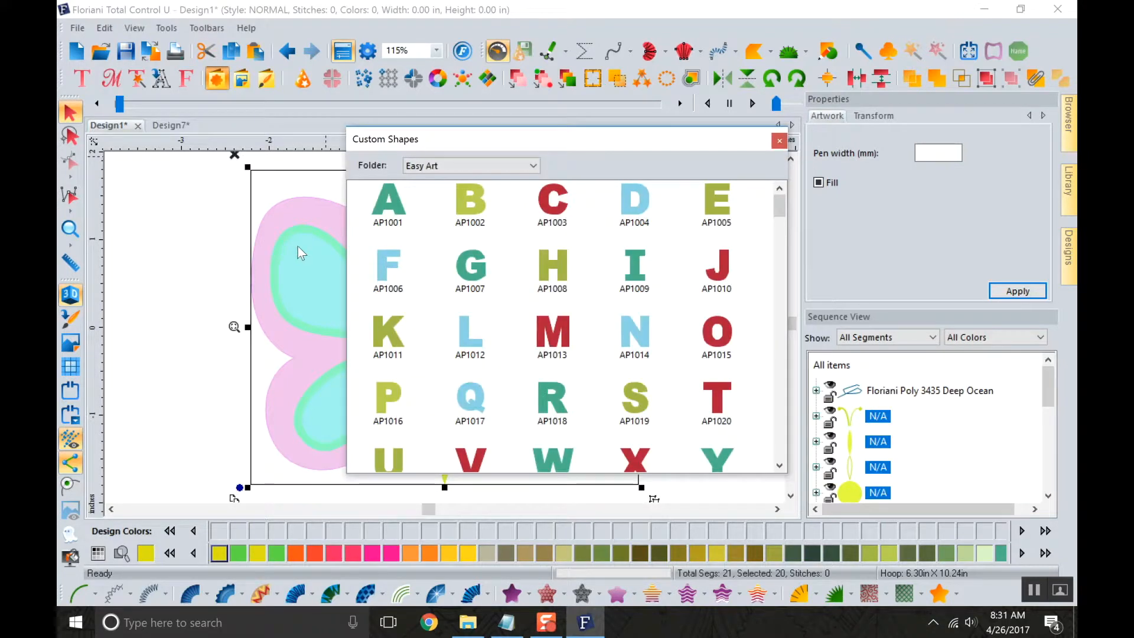
pyautogui.click(444, 167)
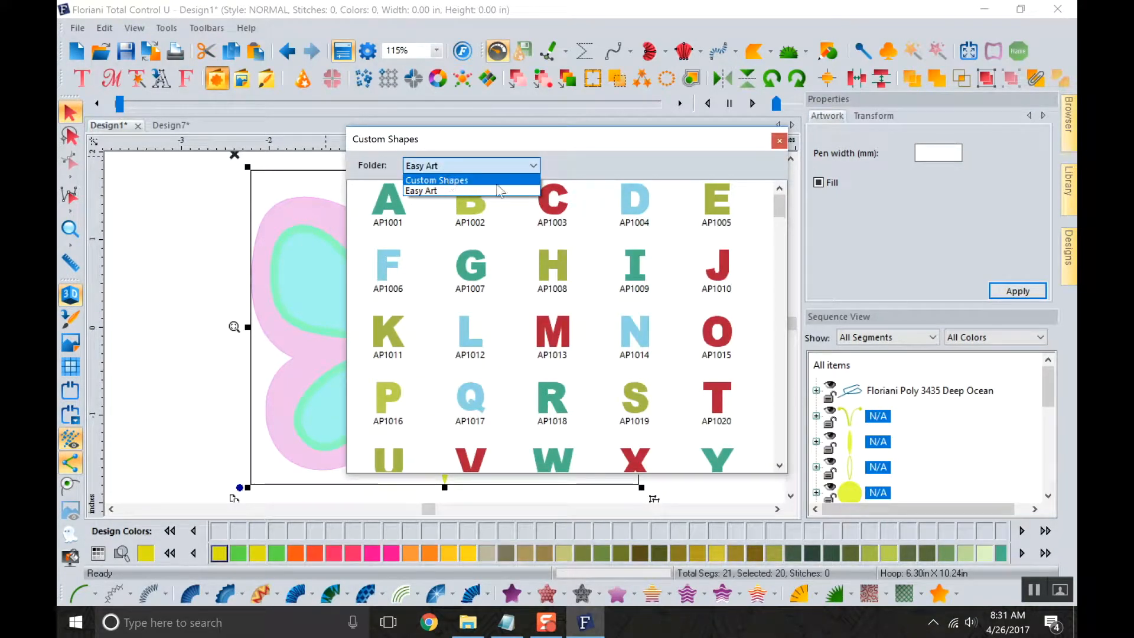
pyautogui.click(780, 140)
pyautogui.click(781, 139)
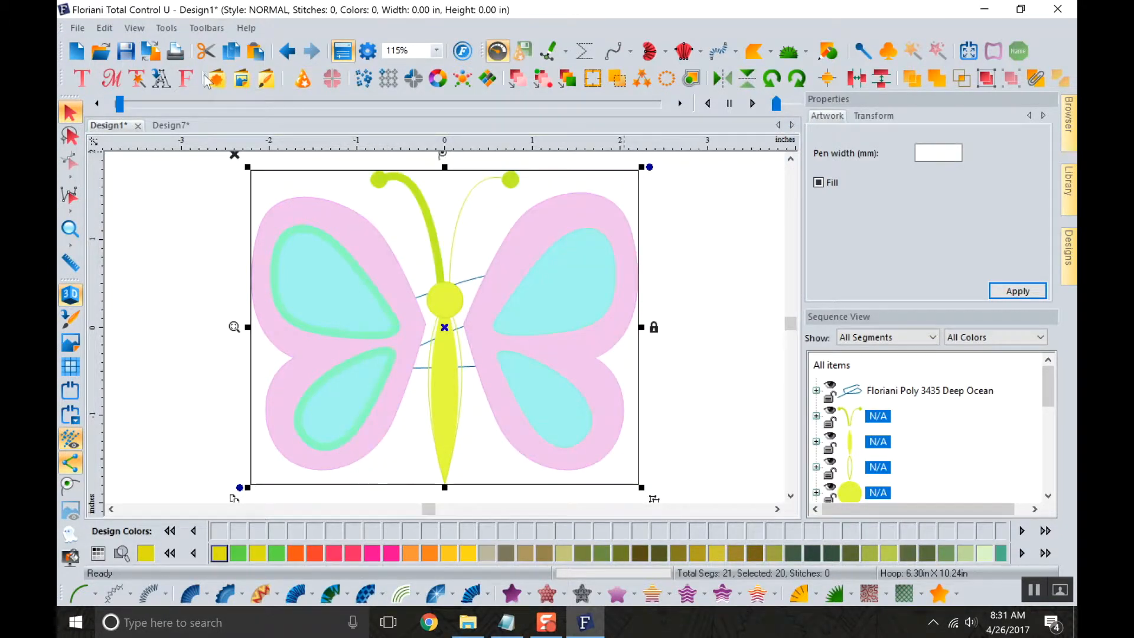
# Preview several vector artwork files and import the FBA078.ai snowflake into the design.
pyautogui.click(266, 78)
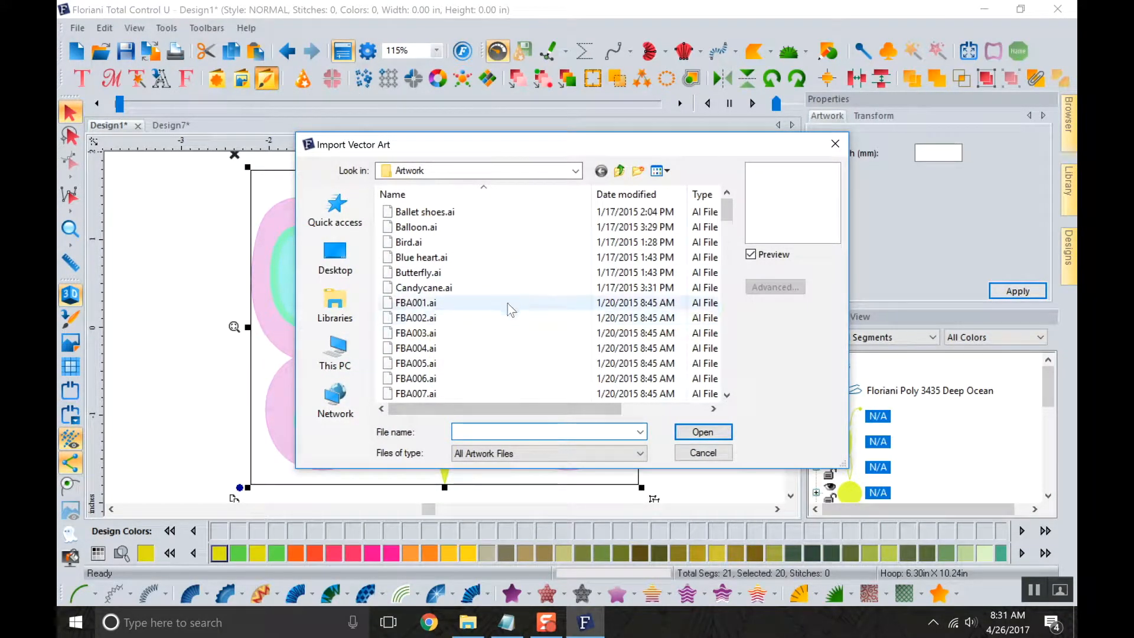
pyautogui.scroll(-14, 503, 312)
pyautogui.scroll(-5, 506, 314)
pyautogui.click(434, 348)
pyautogui.click(425, 318)
pyautogui.click(436, 363)
pyautogui.scroll(-3, 439, 378)
pyautogui.click(440, 378)
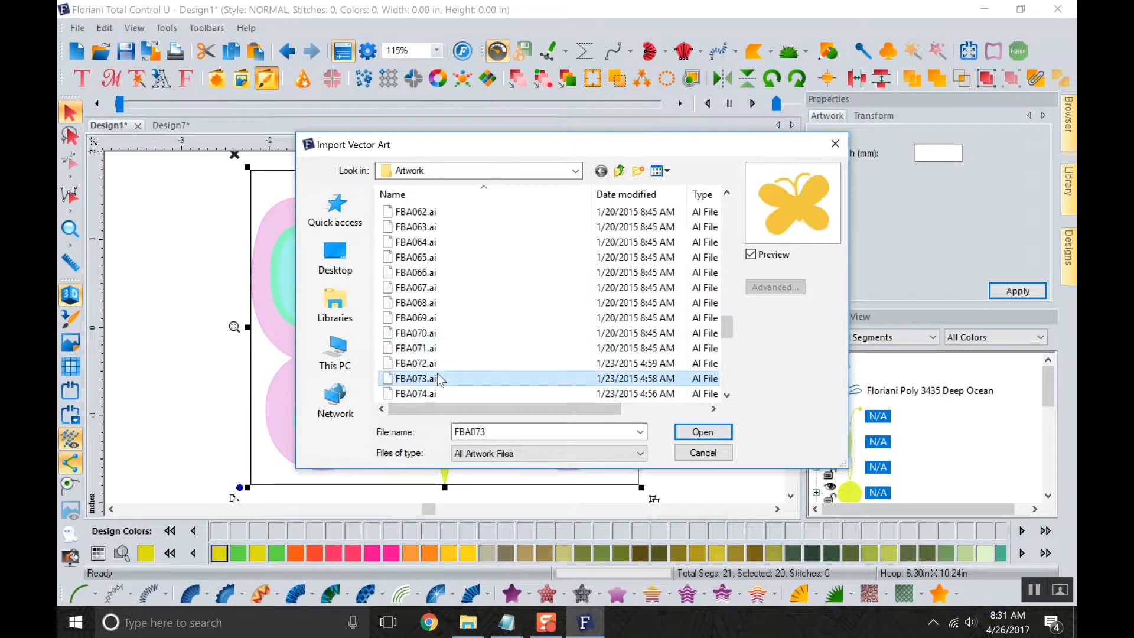
pyautogui.scroll(-4, 438, 366)
pyautogui.click(427, 353)
pyautogui.click(417, 317)
pyautogui.click(417, 272)
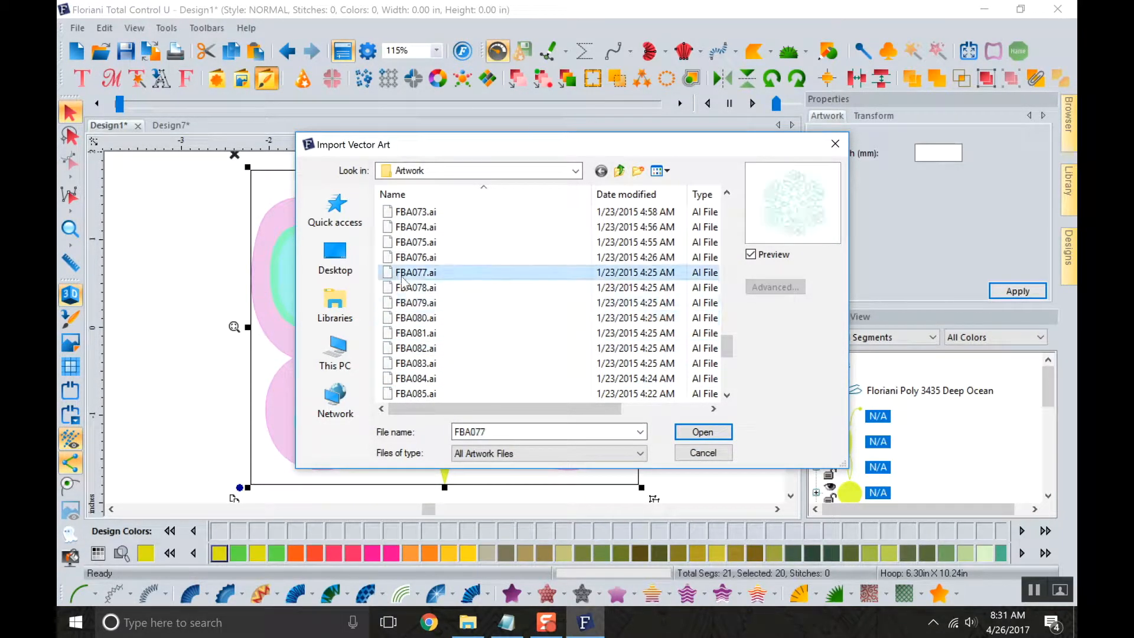
pyautogui.click(416, 257)
pyautogui.click(402, 305)
pyautogui.click(406, 288)
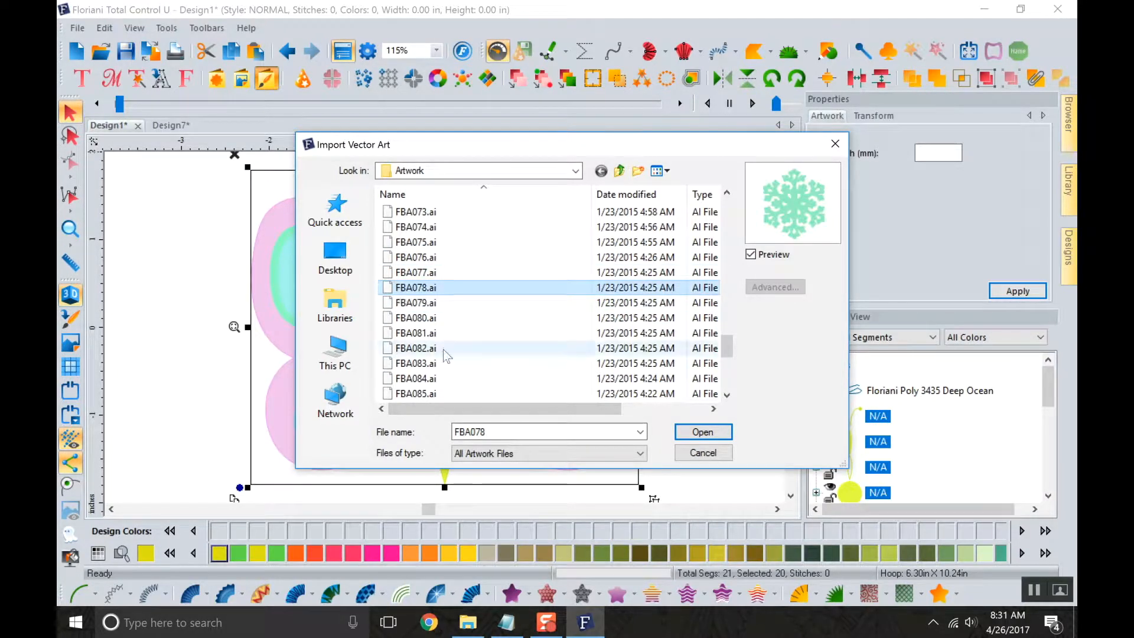
pyautogui.click(693, 432)
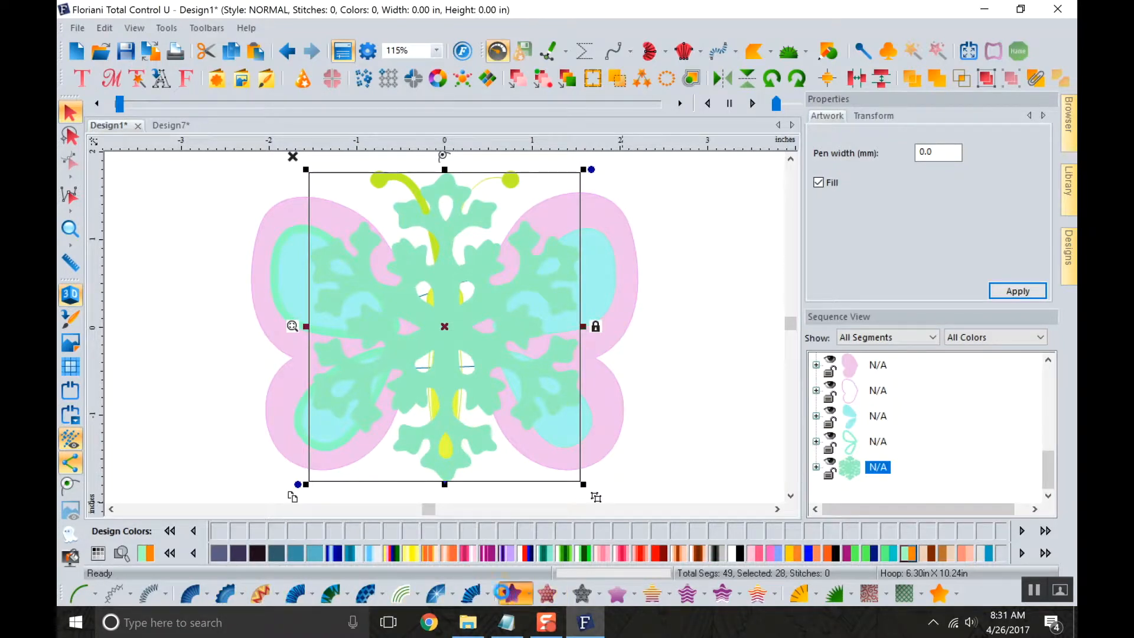
# Convert the snowflake artwork to a Standard Fill and deselect it.
pyautogui.click(512, 593)
pyautogui.click(650, 416)
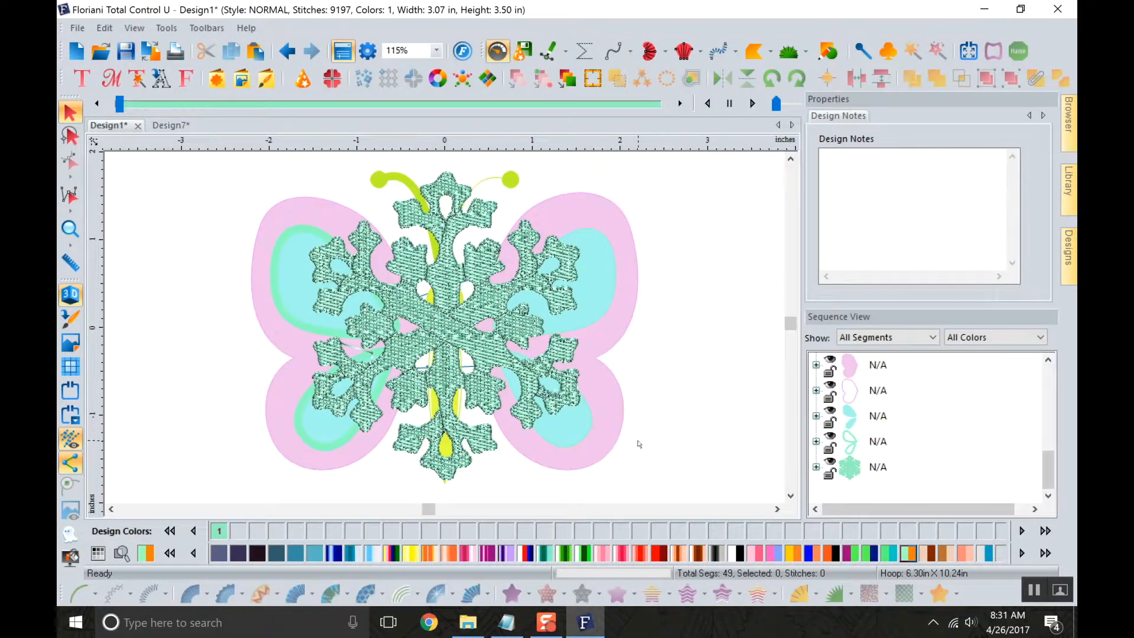
# Delete the drawn line, butterfly and snowflake together, leaving the design empty.
pyautogui.scroll(5, 851, 392)
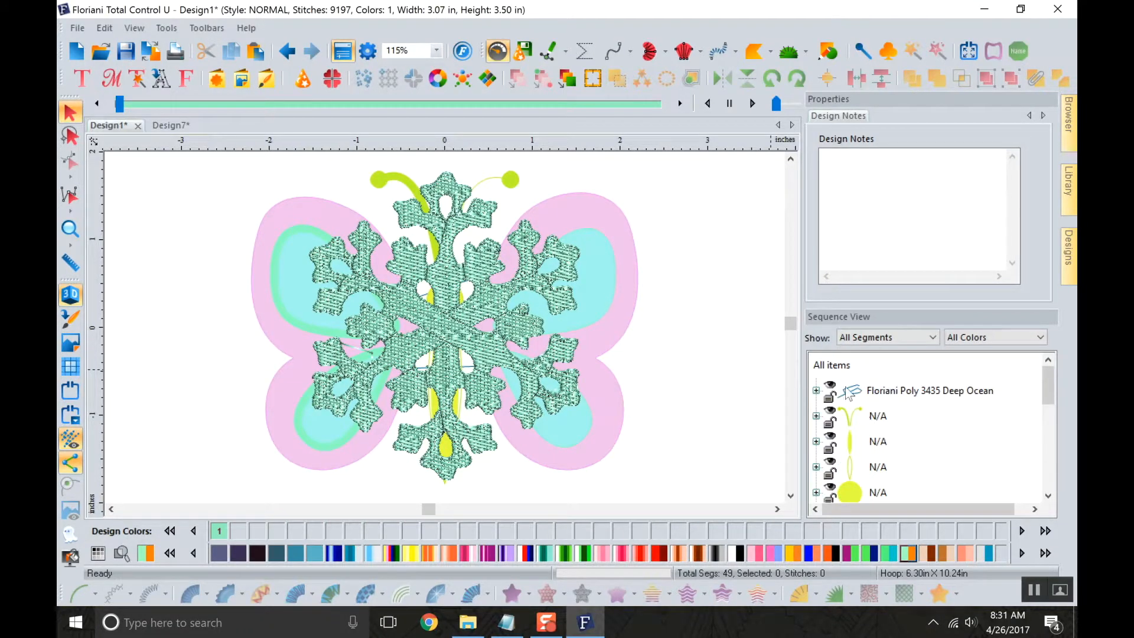
pyautogui.click(850, 392)
pyautogui.rightClick(850, 392)
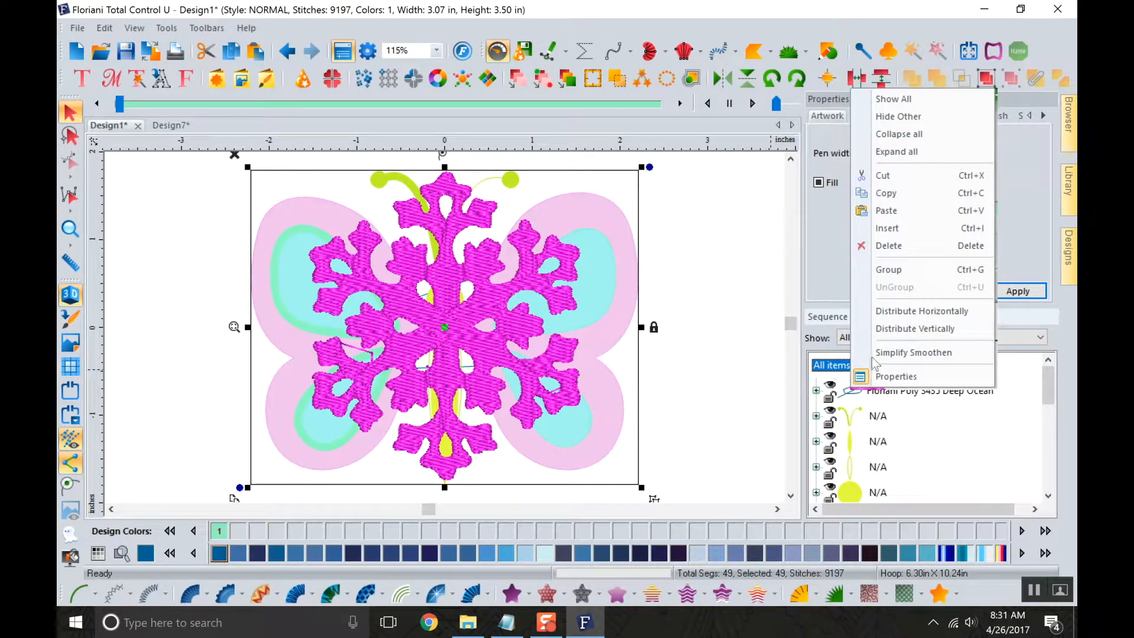
pyautogui.click(904, 247)
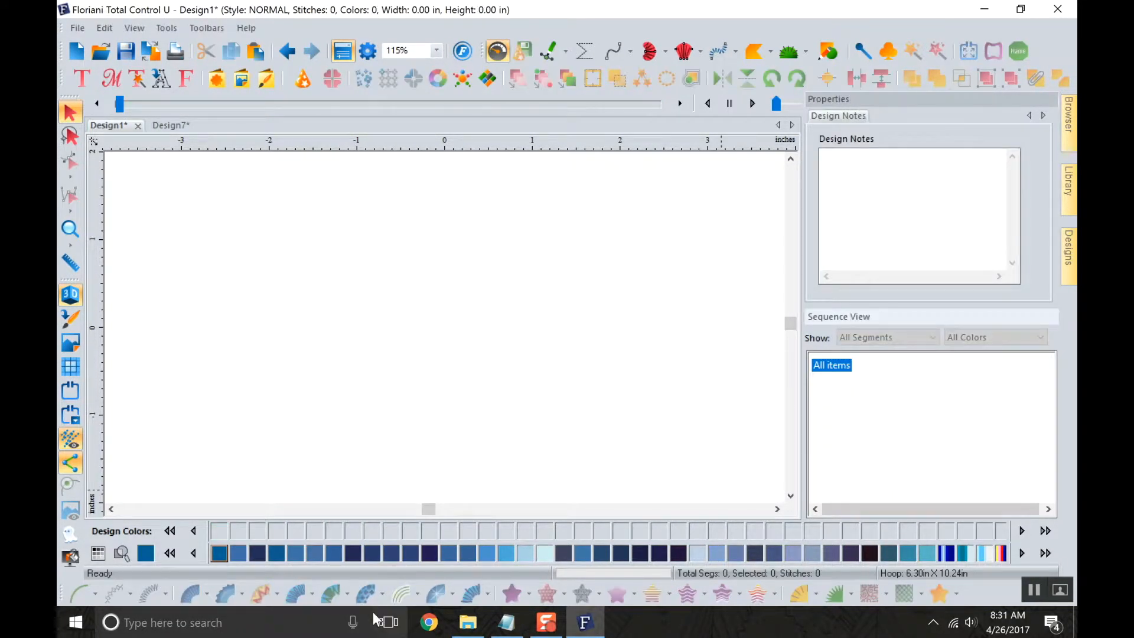
# Place an Anchor symbol near the top centre of the empty design, about 1.33 in wide and 1.37 in high.
pyautogui.click(304, 83)
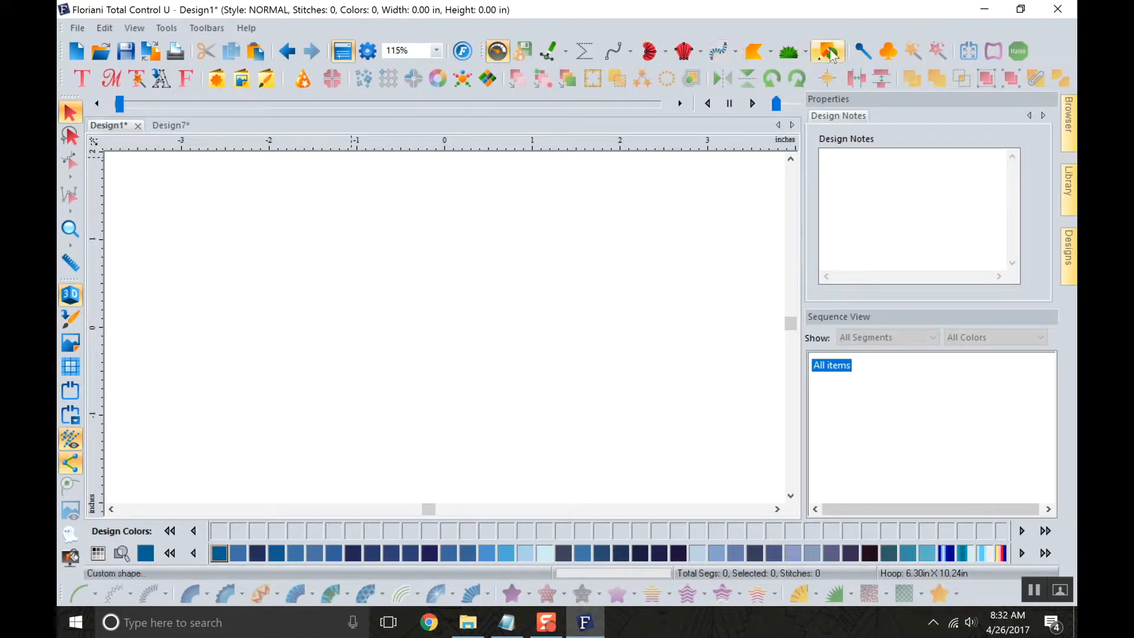
pyautogui.click(886, 51)
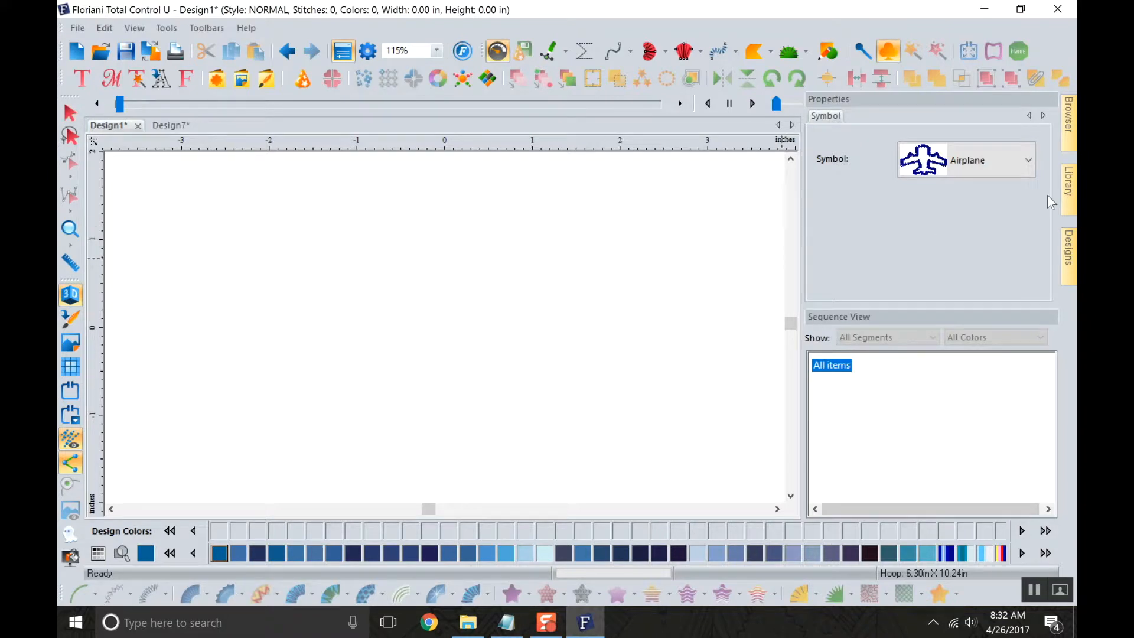
pyautogui.click(1018, 162)
pyautogui.click(952, 218)
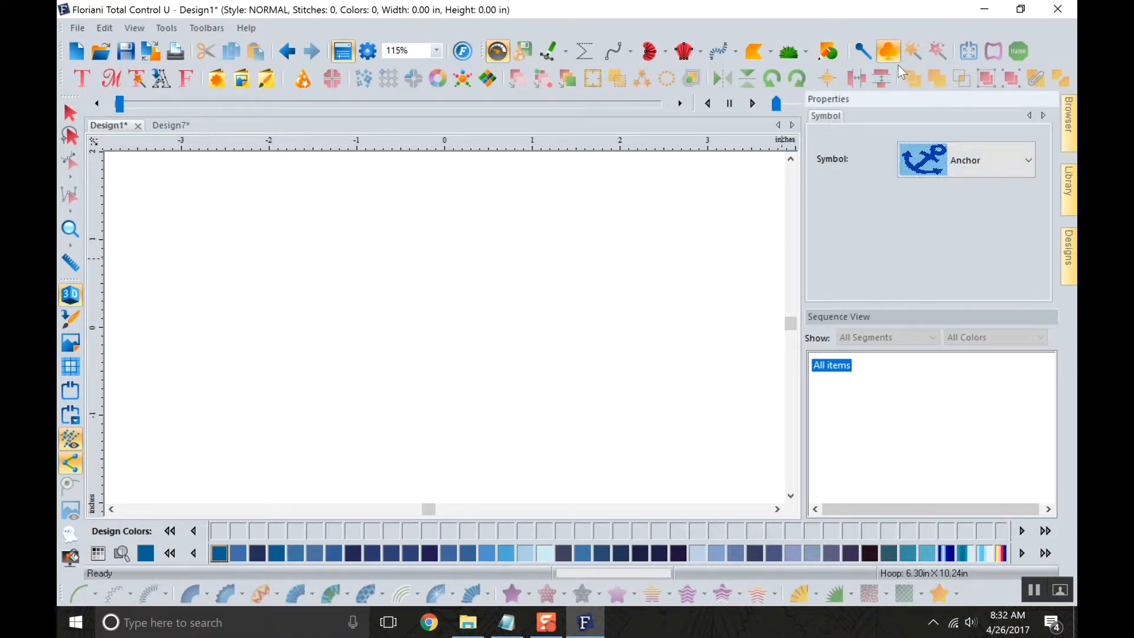
pyautogui.click(990, 154)
pyautogui.click(985, 171)
pyautogui.moveTo(420, 215); pyautogui.dragTo(443, 183)
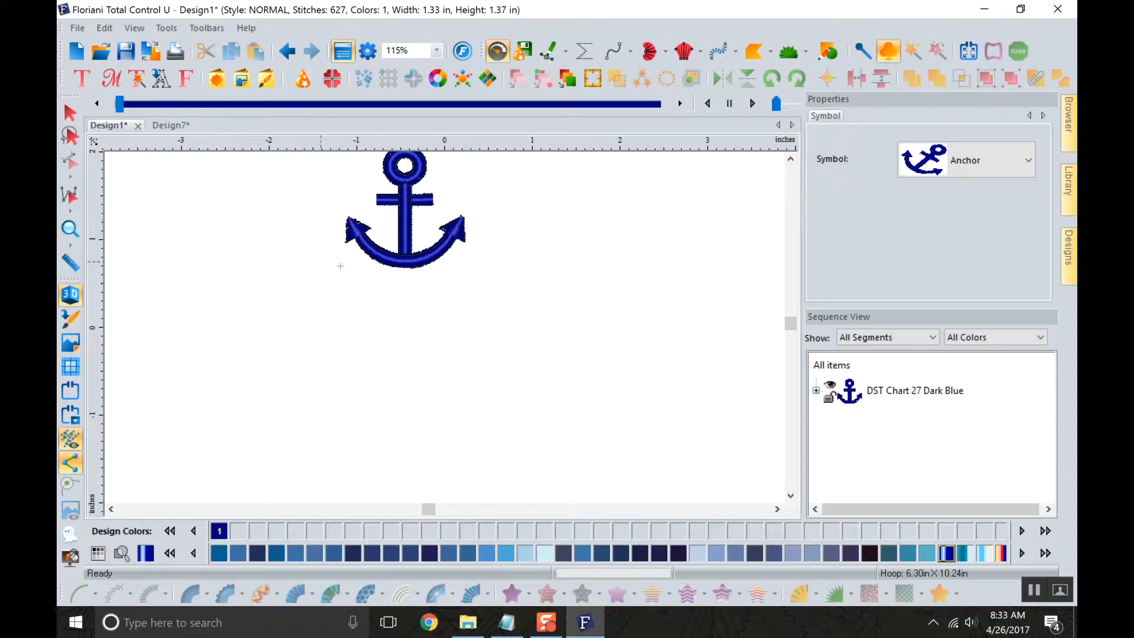
# Place three more Anchor symbols at different rotations around the first one and return to the Select tool.
pyautogui.moveTo(499, 228); pyautogui.dragTo(622, 345)
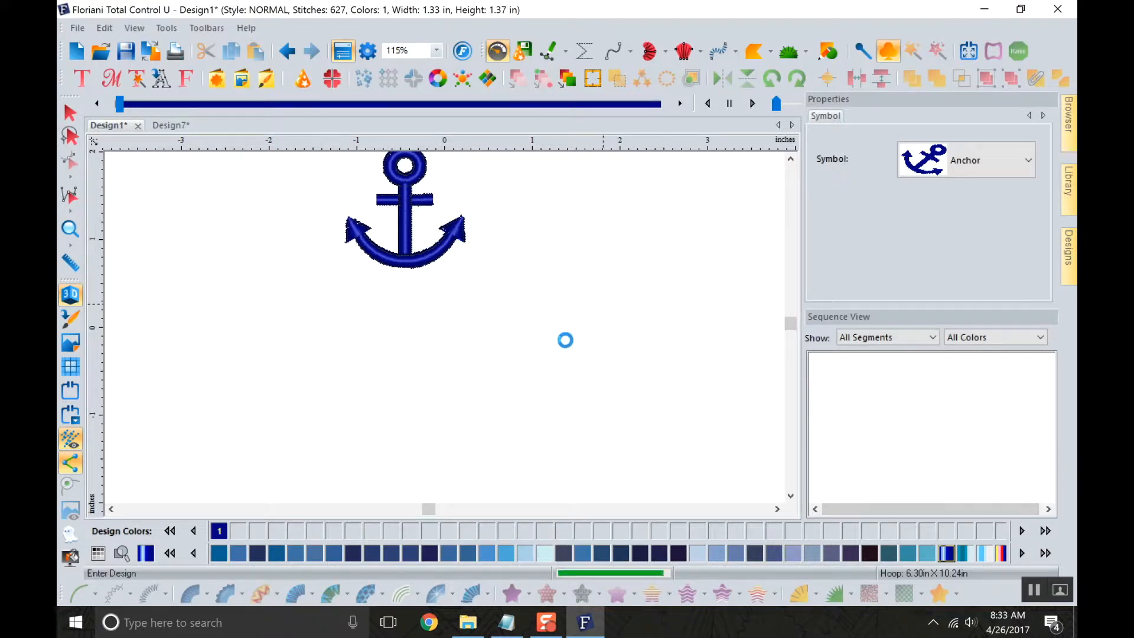
pyautogui.moveTo(506, 368); pyautogui.dragTo(225, 294)
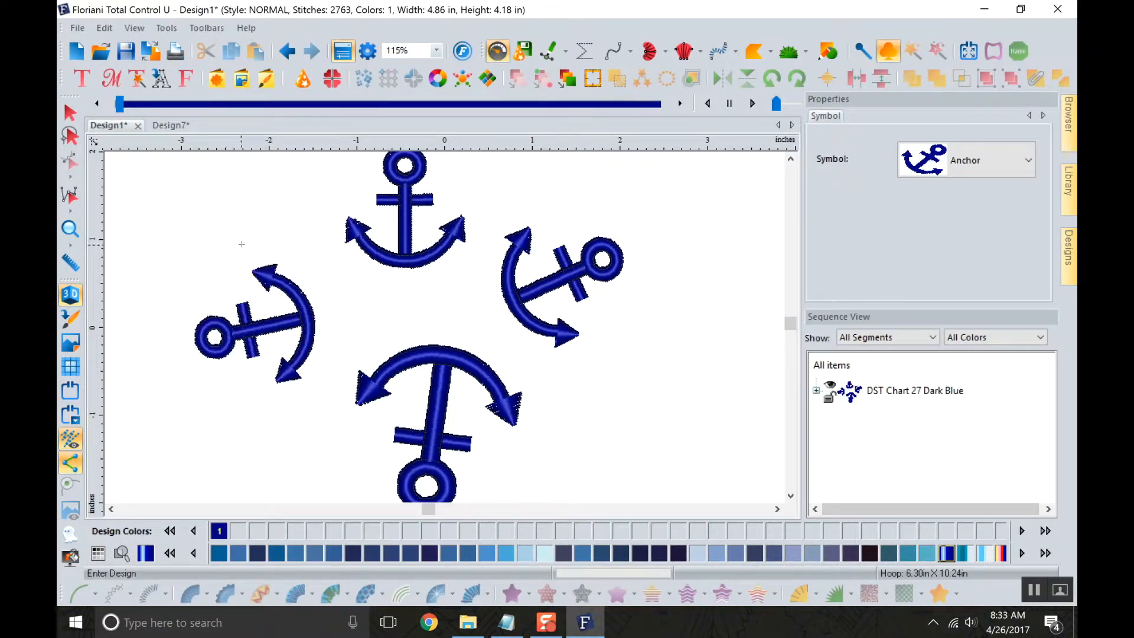
pyautogui.click(70, 113)
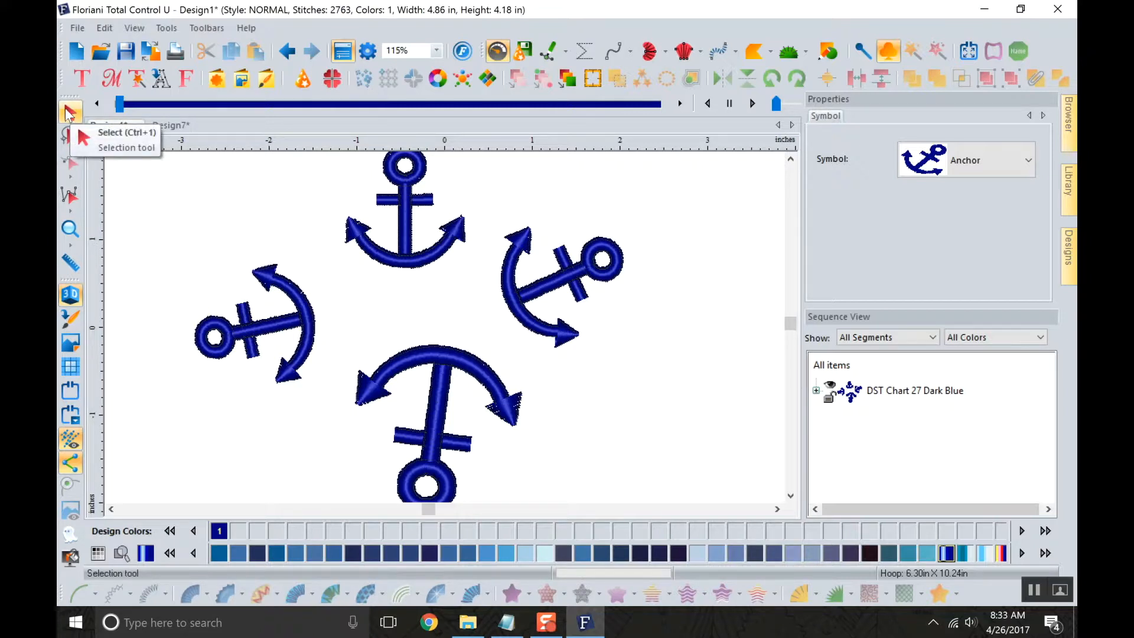
pyautogui.click(72, 115)
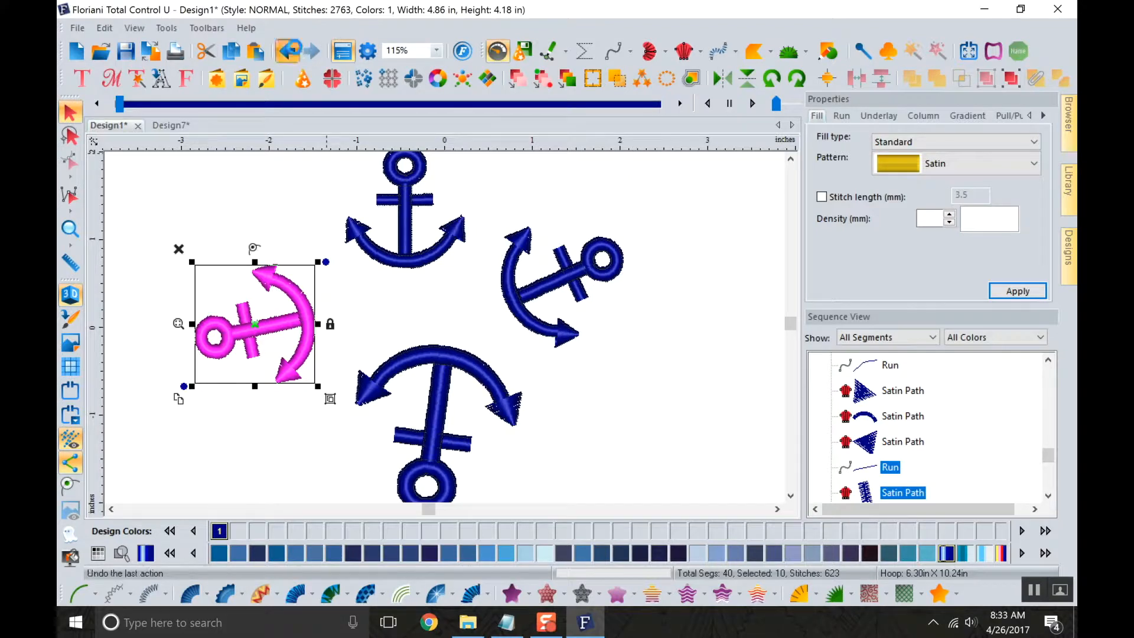
# Undo the three additional rotated anchors.
pyautogui.click(289, 50)
pyautogui.click(288, 51)
pyautogui.click(288, 51)
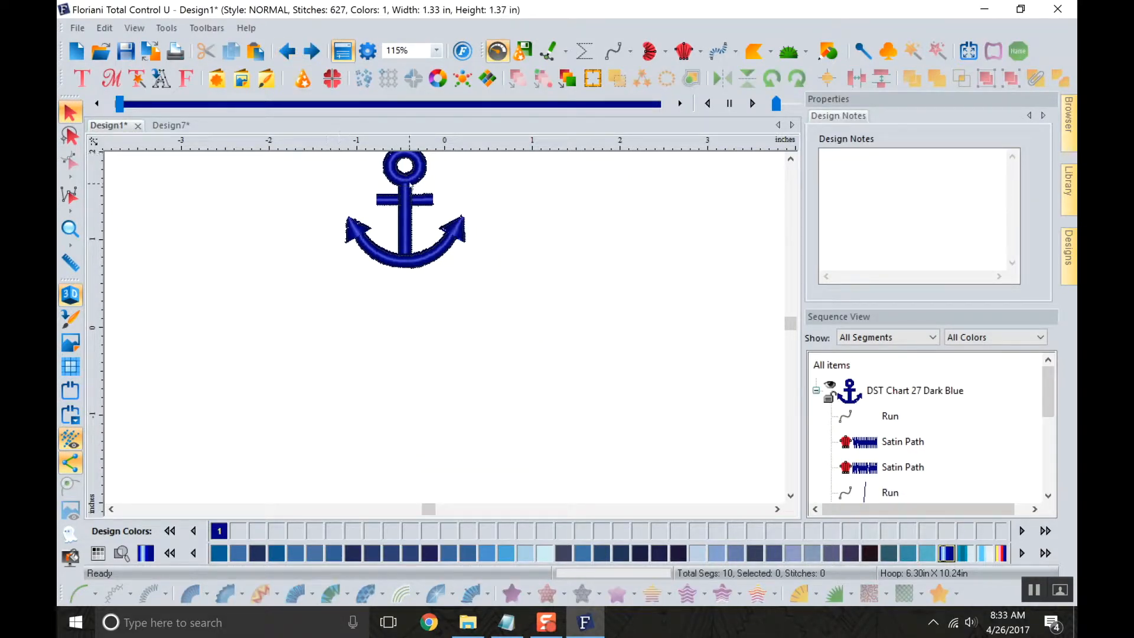
# Move the anchor down toward the design centre, and preview it in Fling Repeat without applying the effect.
pyautogui.moveTo(410, 193); pyautogui.dragTo(446, 289)
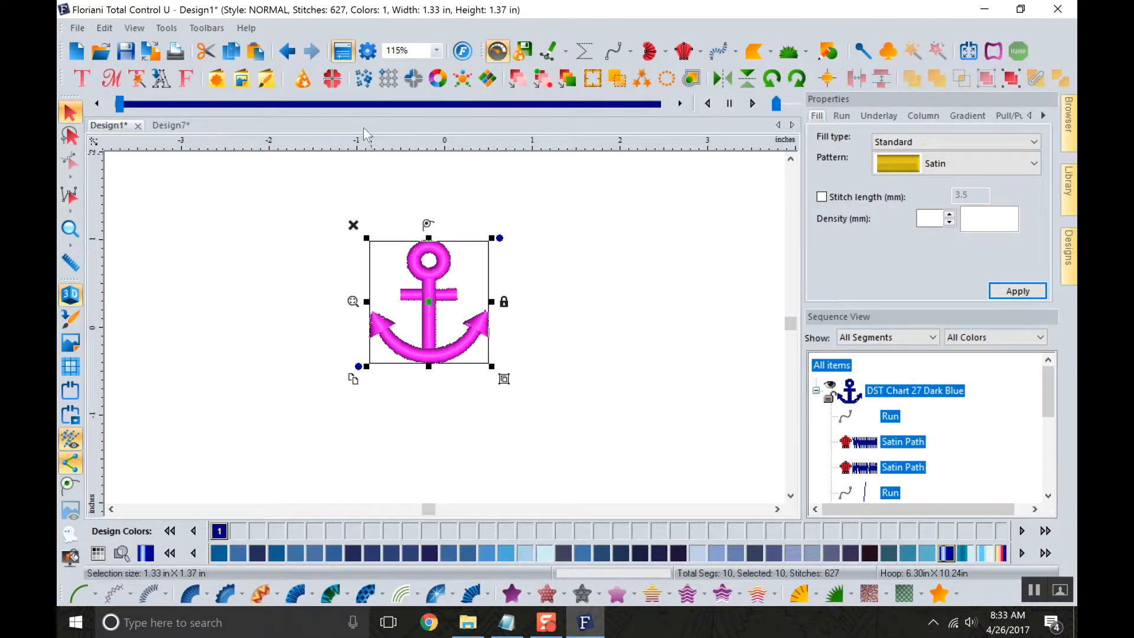
pyautogui.click(363, 79)
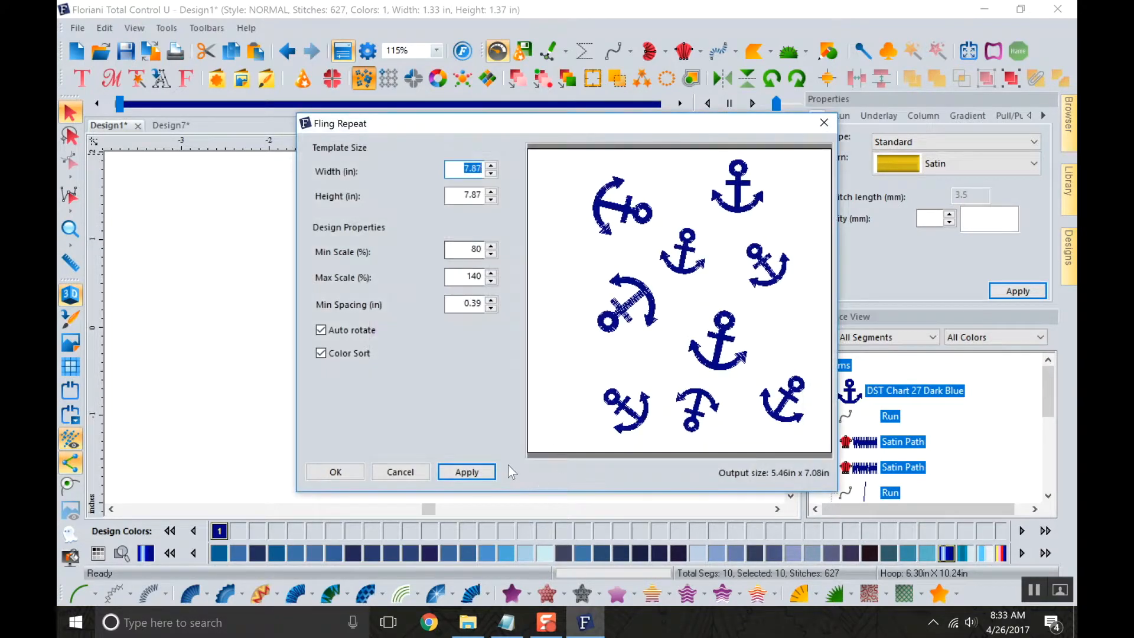
pyautogui.press('Escape')
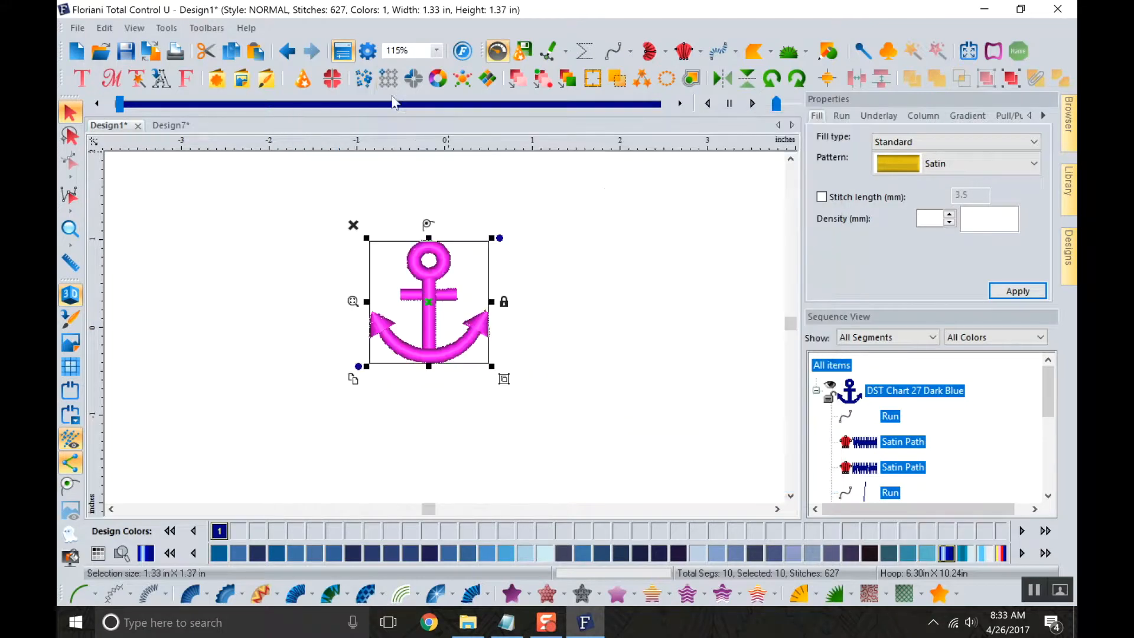
# Open Repeat Design for the selected anchor and set the repeat to 5 across and 5 down.
pyautogui.click(385, 86)
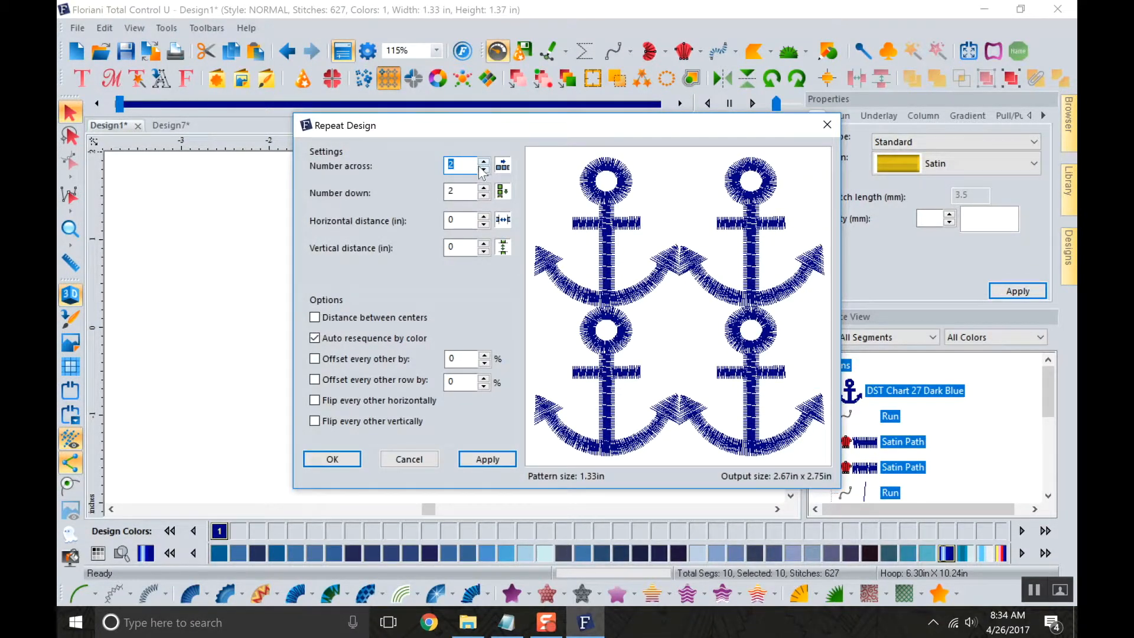
pyautogui.click(483, 170)
pyautogui.click(483, 162)
pyautogui.click(483, 163)
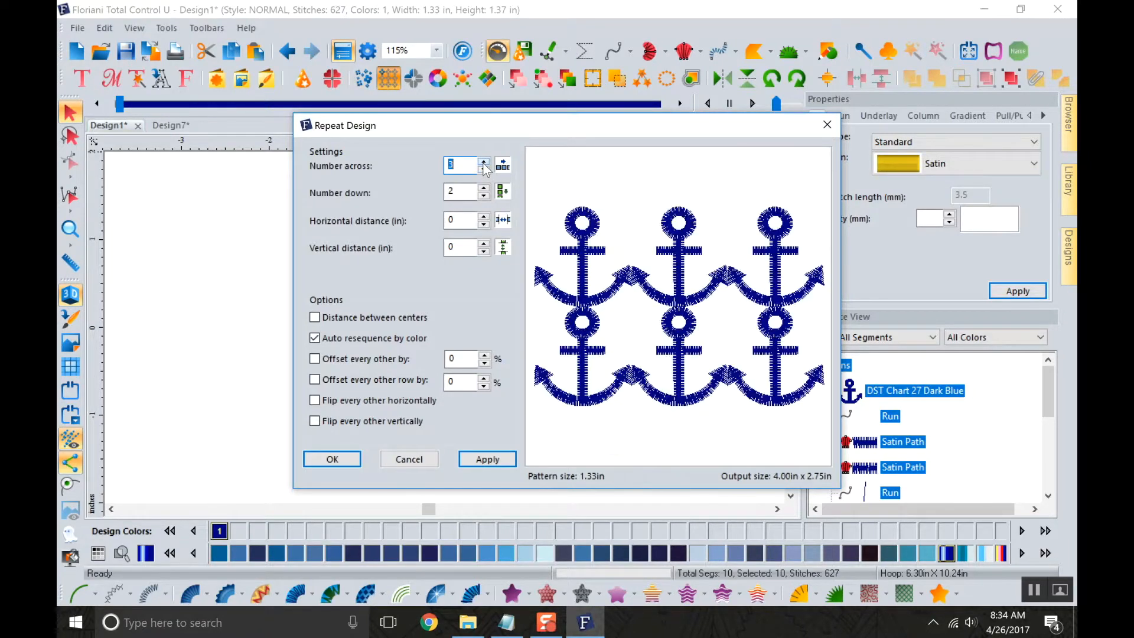
pyautogui.click(483, 163)
pyautogui.click(483, 162)
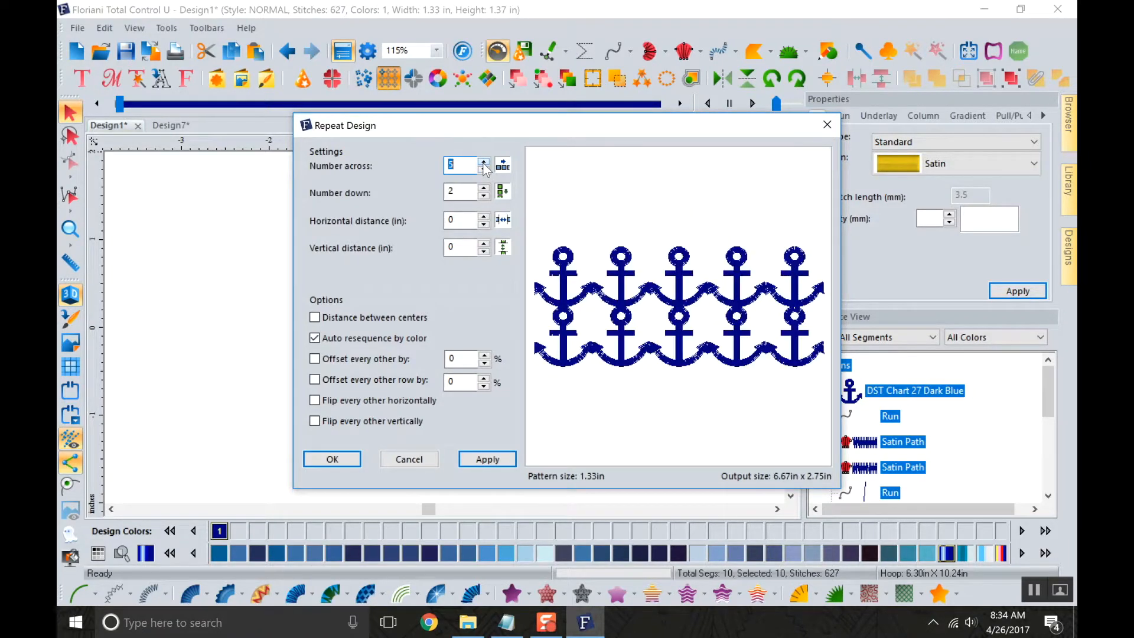
pyautogui.click(483, 195)
pyautogui.click(484, 187)
pyautogui.click(483, 187)
pyautogui.click(484, 187)
pyautogui.click(484, 187)
# Set the repeat's horizontal distance to 0.46 in and vertical distance to 0.35 in, with every other anchor flipped horizontally and vertically.
pyautogui.click(483, 217)
pyautogui.click(483, 223)
pyautogui.click(483, 224)
pyautogui.click(483, 223)
pyautogui.click(483, 216)
pyautogui.click(483, 216)
pyautogui.click(483, 243)
pyautogui.click(483, 244)
pyautogui.click(483, 244)
pyautogui.click(484, 243)
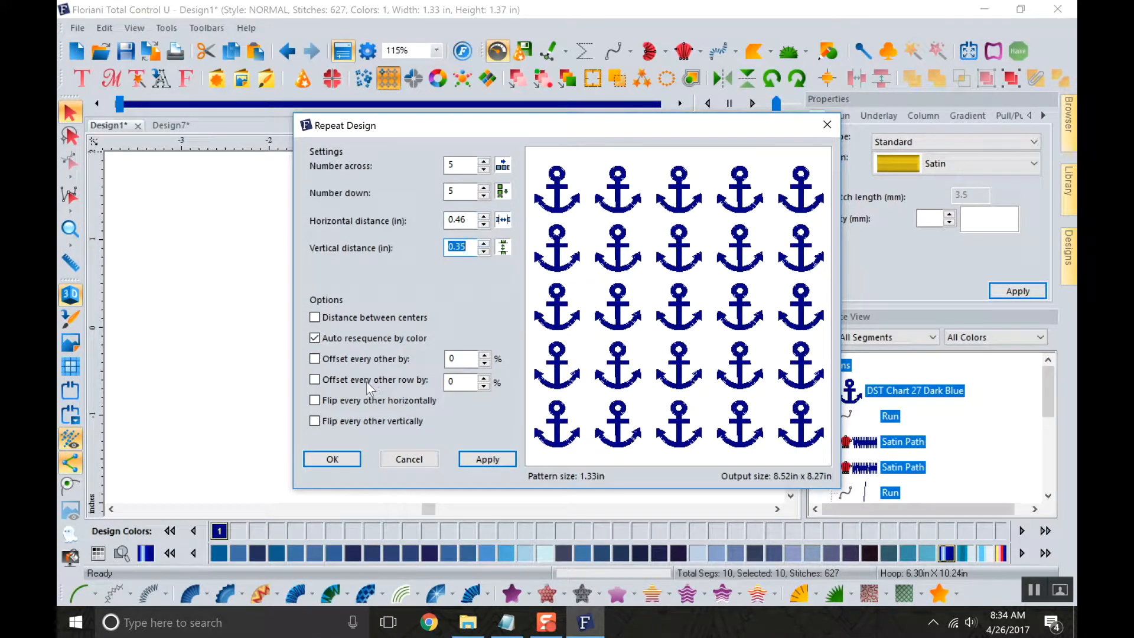
pyautogui.click(319, 400)
pyautogui.click(317, 422)
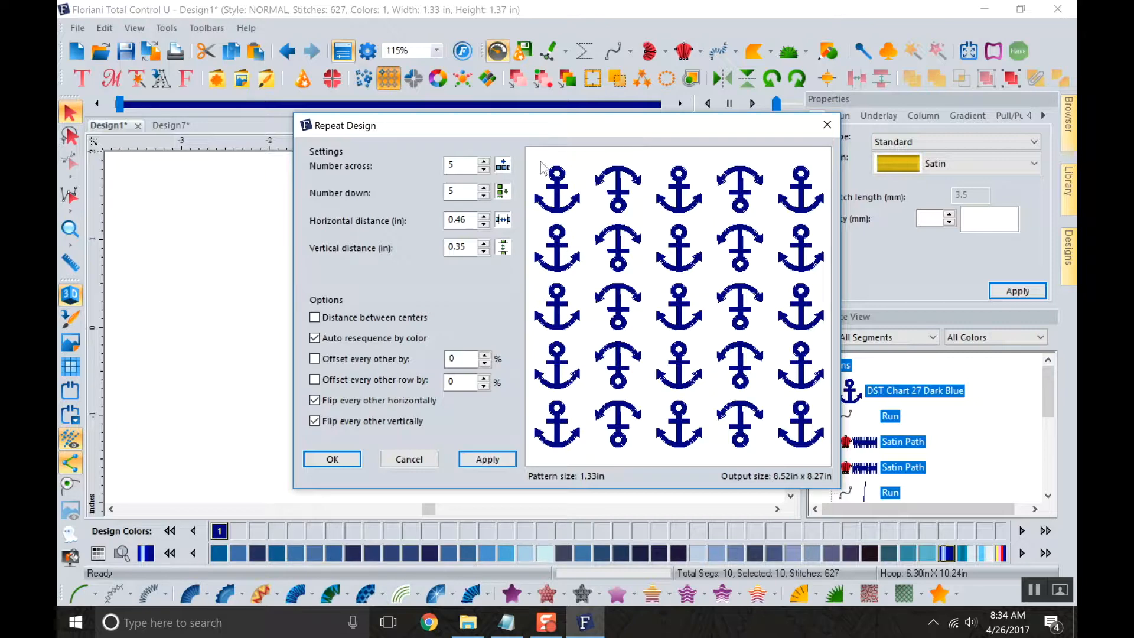
# Reduce the repeat to 3 across and 3 down and apply it to the anchor.
pyautogui.click(483, 196)
pyautogui.click(483, 196)
pyautogui.click(483, 162)
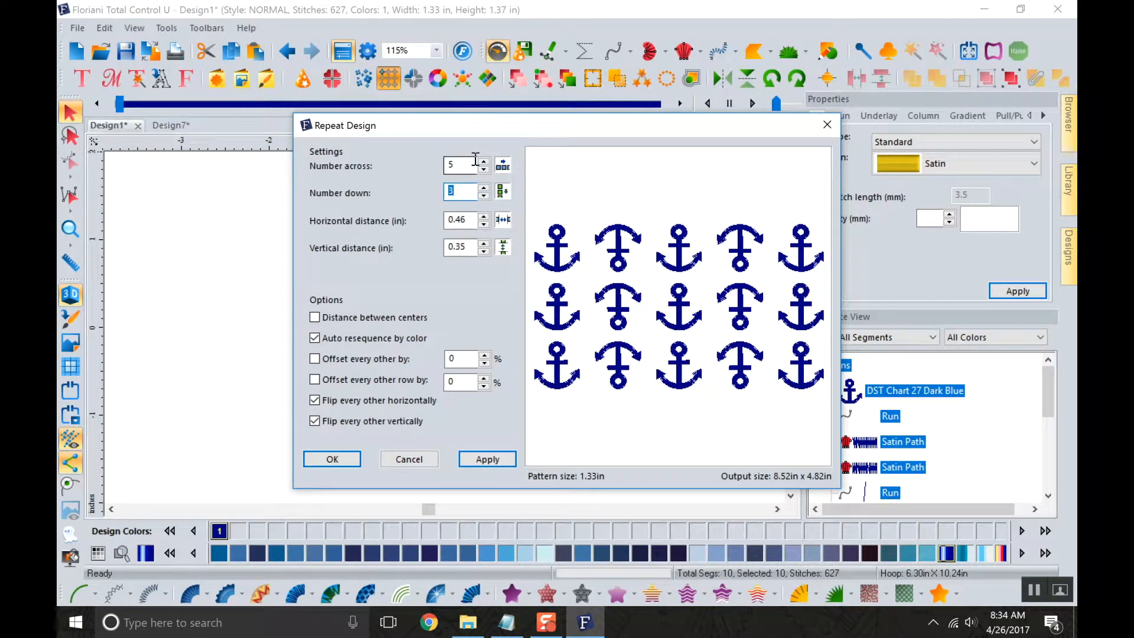
pyautogui.click(484, 170)
pyautogui.click(483, 170)
pyautogui.click(484, 170)
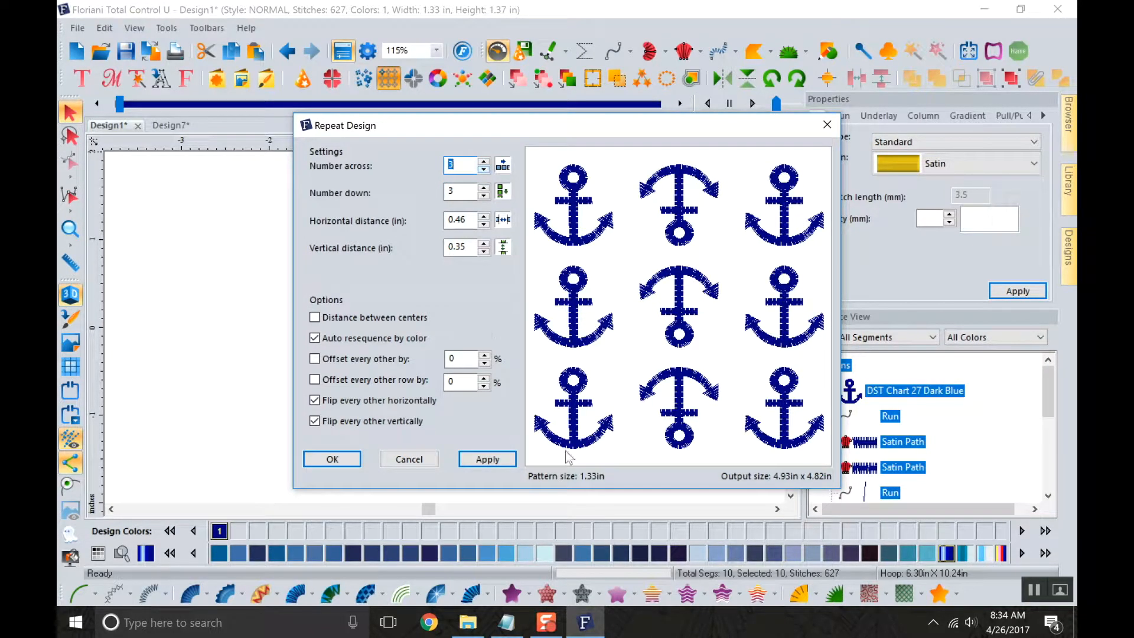
pyautogui.click(487, 459)
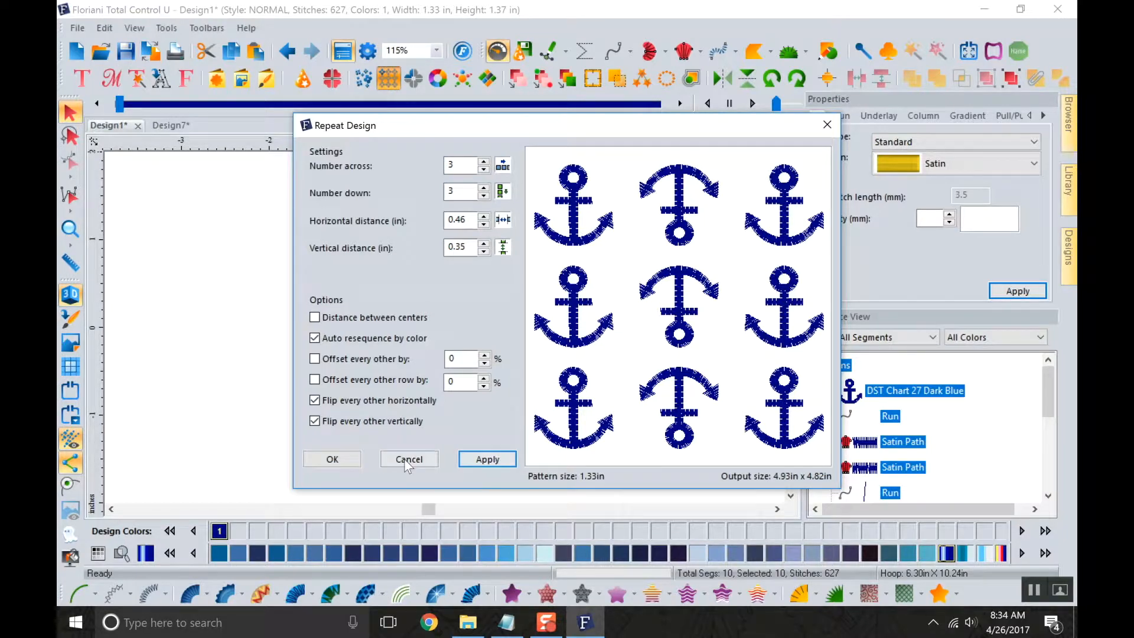
pyautogui.click(341, 459)
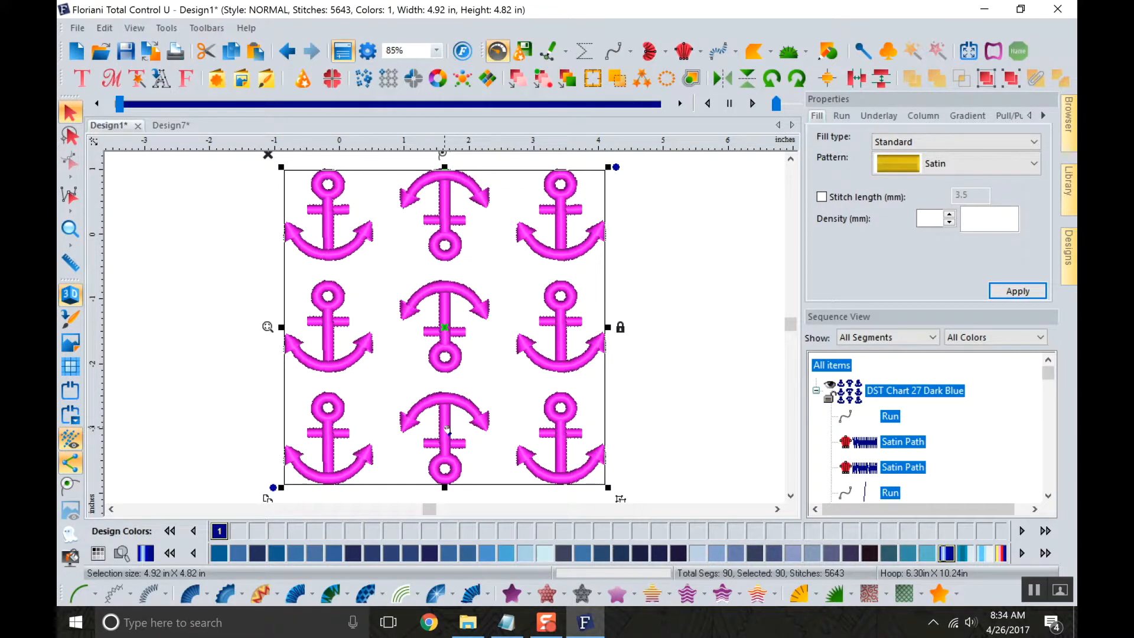
# Undo the repeated anchor grid and select the single remaining anchor.
pyautogui.click(289, 53)
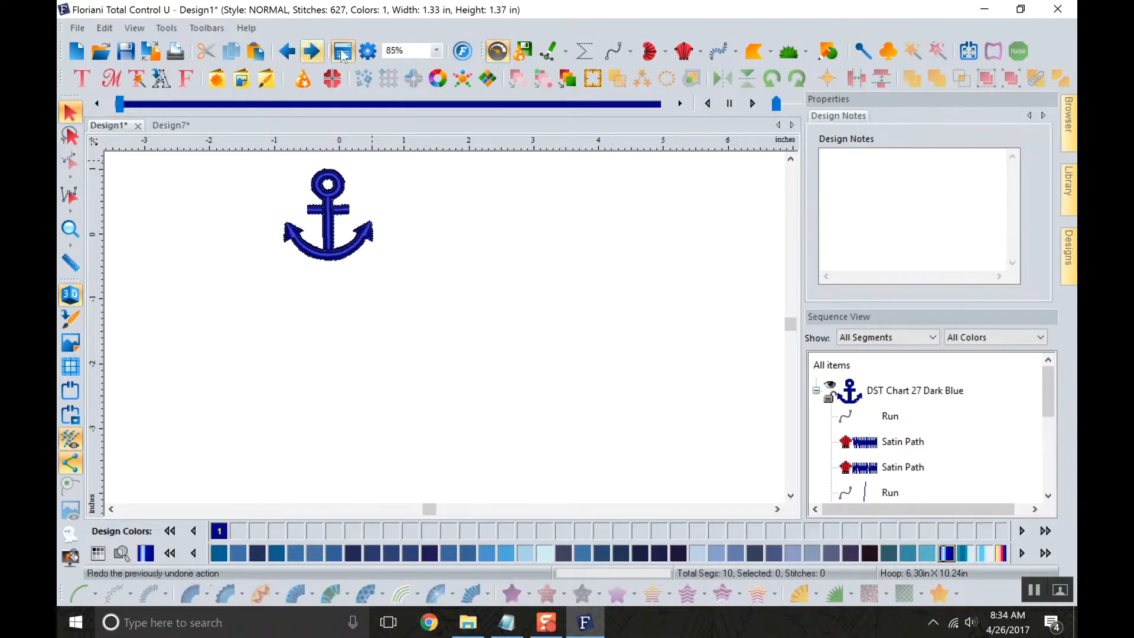
pyautogui.hotkey('ctrl', 'a')
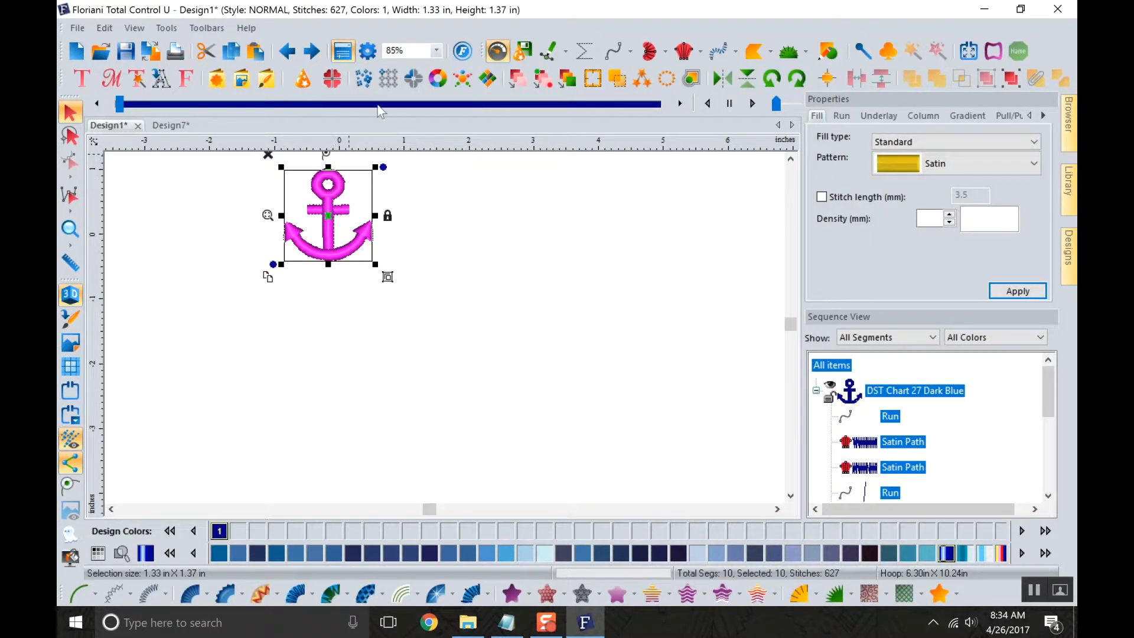
# Start a Corners Repeat of the anchor with a horizontal distance of 0.05 in and a vertical distance of 0.08 in.
pyautogui.click(413, 79)
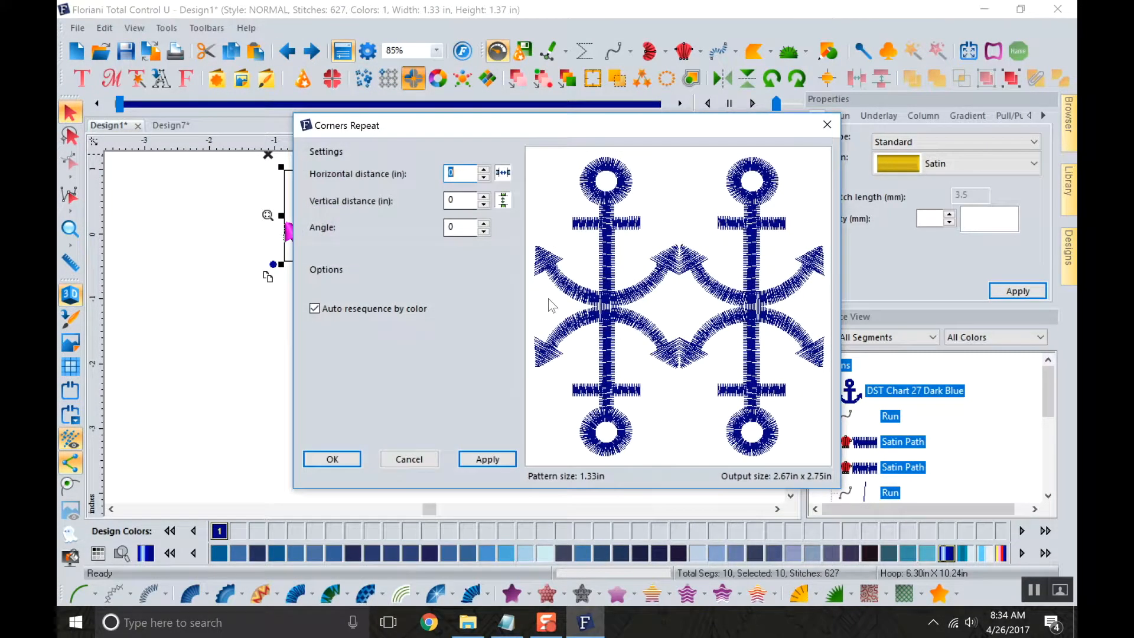
pyautogui.click(484, 170)
pyautogui.click(484, 170)
pyautogui.click(484, 170)
pyautogui.click(484, 197)
pyautogui.click(484, 196)
pyautogui.click(484, 197)
pyautogui.click(484, 197)
pyautogui.click(484, 196)
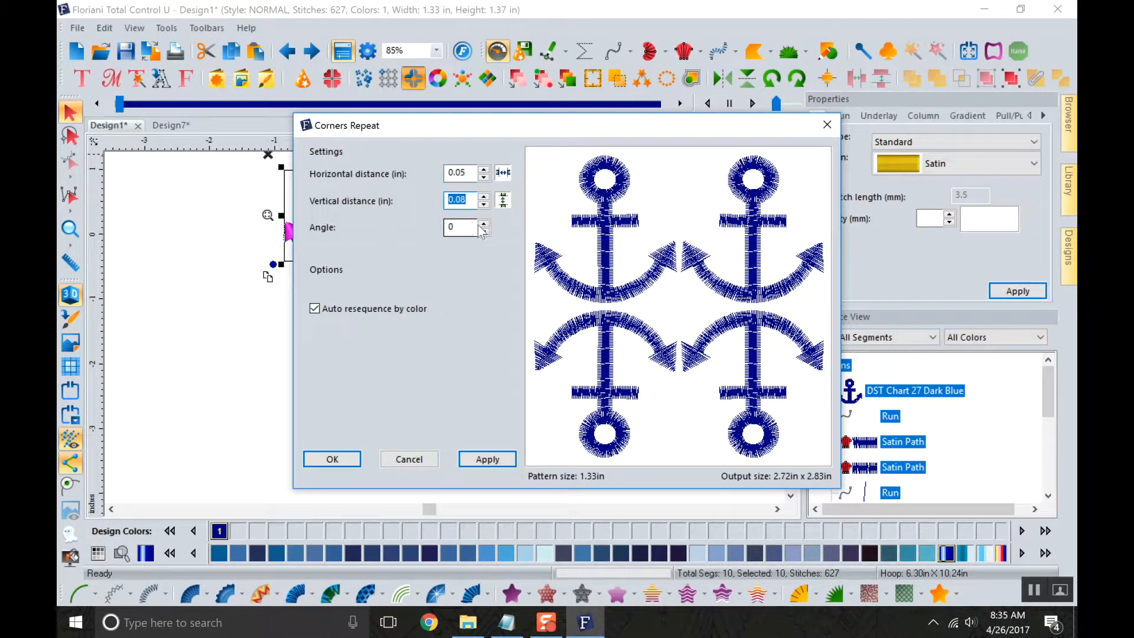
# Set the angle of the repeated anchors to 327 in the Corners Repeat settings.
pyautogui.click(484, 224)
pyautogui.click(483, 224)
pyautogui.click(483, 224)
pyautogui.click(484, 224)
pyautogui.click(484, 224)
pyautogui.click(484, 224)
pyautogui.moveTo(484, 224); pyautogui.dragTo(484, 225)
pyautogui.click(484, 225)
pyautogui.click(483, 225)
pyautogui.click(484, 225)
pyautogui.click(484, 225)
pyautogui.click(484, 225)
pyautogui.click(484, 224)
pyautogui.click(484, 224)
pyautogui.click(484, 224)
pyautogui.click(484, 224)
pyautogui.click(484, 224)
pyautogui.click(484, 224)
pyautogui.click(484, 224)
pyautogui.click(484, 224)
pyautogui.moveTo(484, 225); pyautogui.dragTo(480, 230)
# Increase the Corners Repeat spacing to 0.41 in vertically and 0.4 in horizontally.
pyautogui.click(487, 204)
pyautogui.click(486, 203)
pyautogui.click(487, 203)
pyautogui.click(486, 203)
pyautogui.click(487, 203)
pyautogui.click(486, 203)
pyautogui.moveTo(484, 197); pyautogui.dragTo(485, 170)
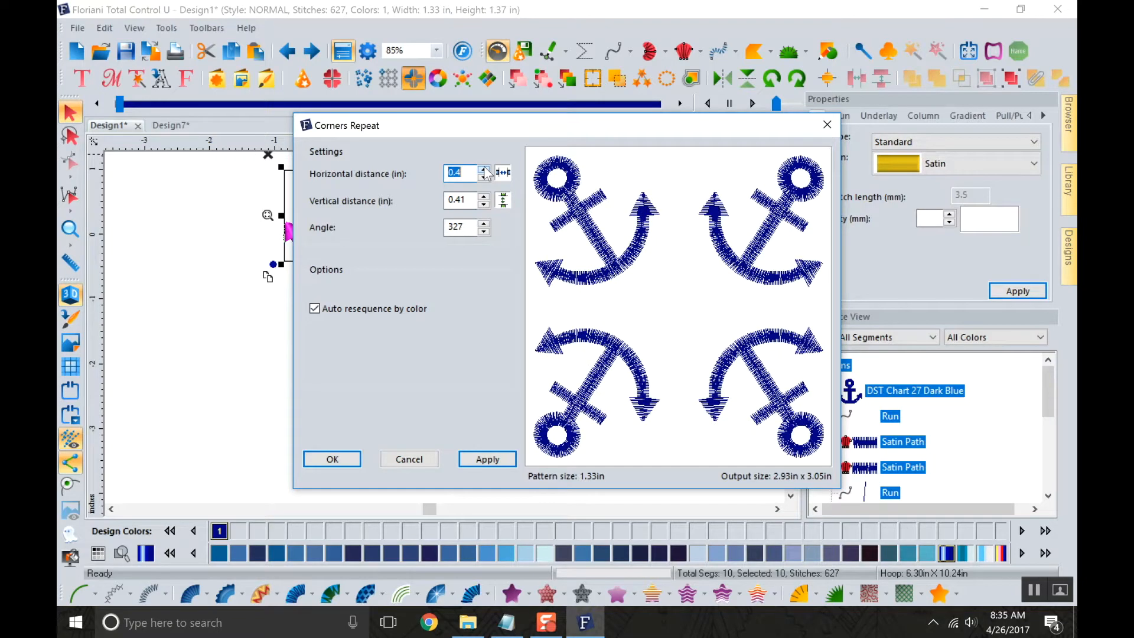
# Create the corner-repeated anchors and recolor the four copies with different thread colors.
pyautogui.click(332, 460)
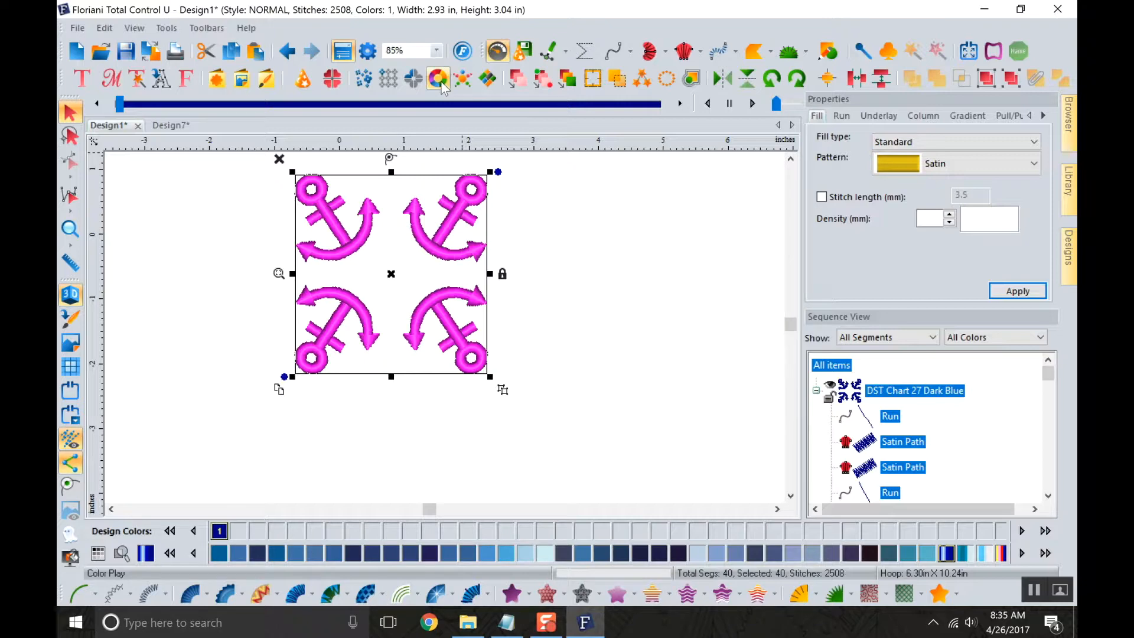
pyautogui.click(663, 330)
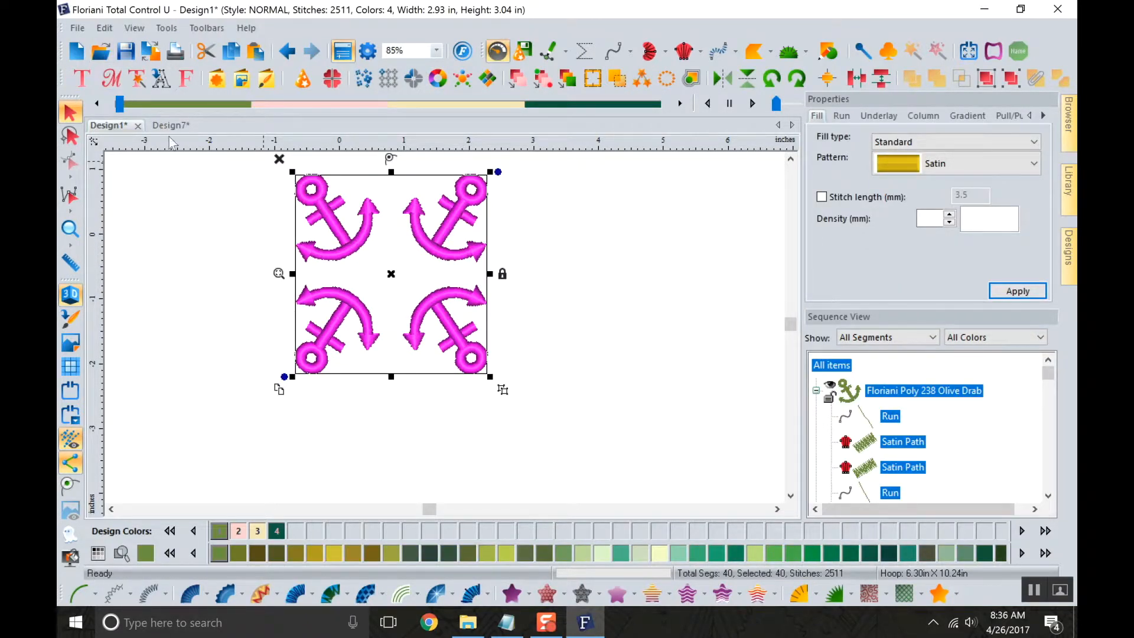
# Switch to Design7 and delete all items of the pink heart design.
pyautogui.click(157, 126)
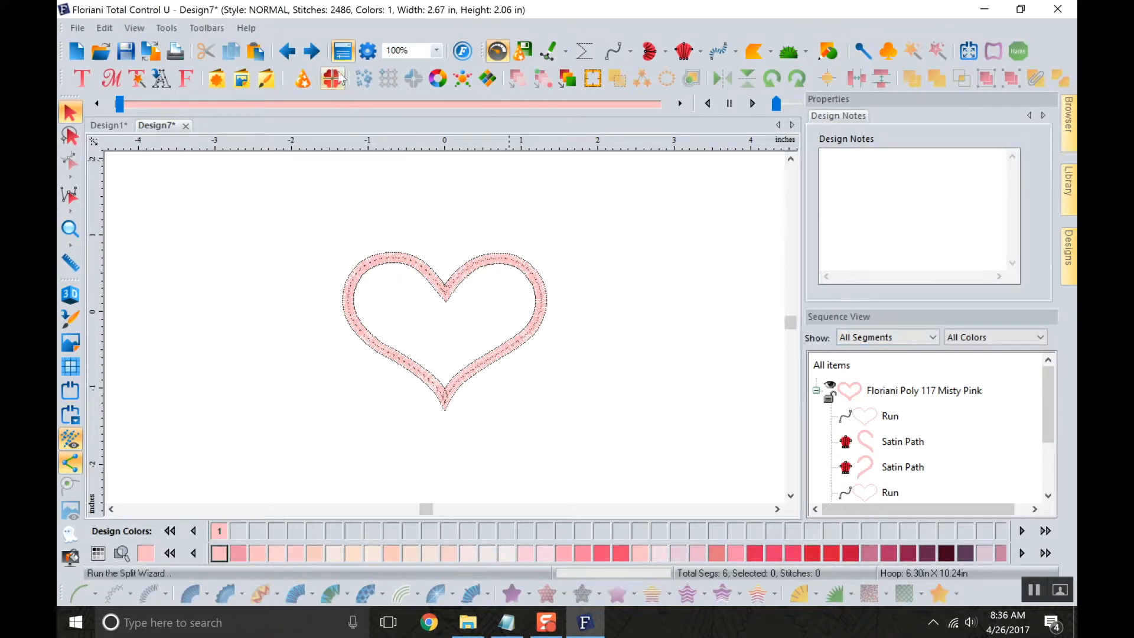
pyautogui.click(842, 364)
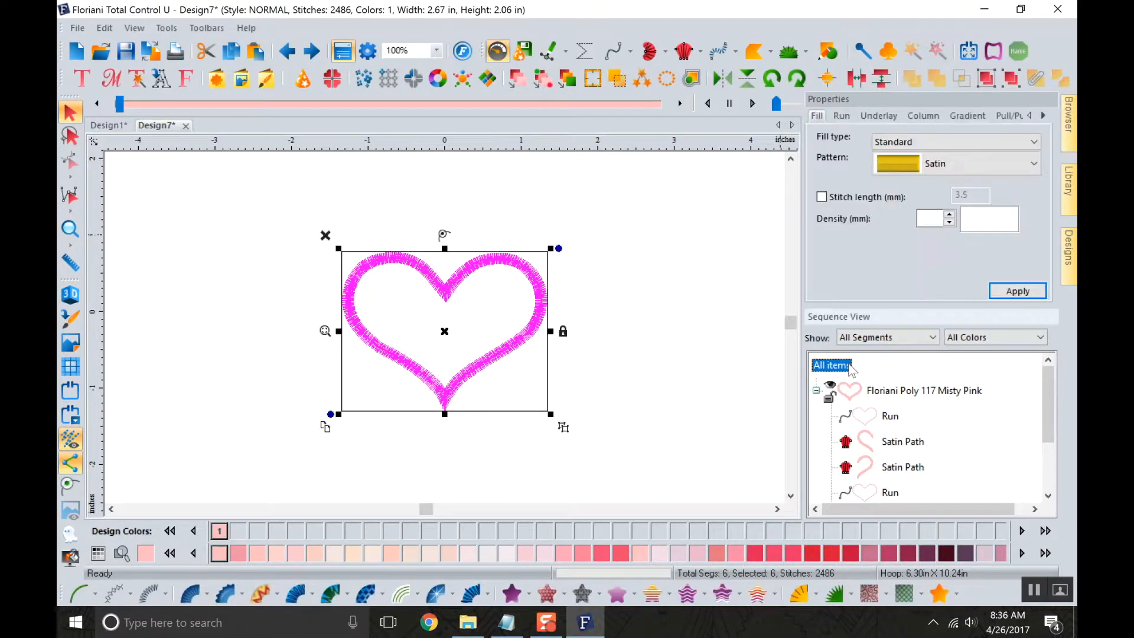
pyautogui.rightClick(848, 361)
pyautogui.click(889, 220)
# Find the Season's Greetings tag in the library's free monthly designs and place it on the empty Design7 page.
pyautogui.click(1070, 248)
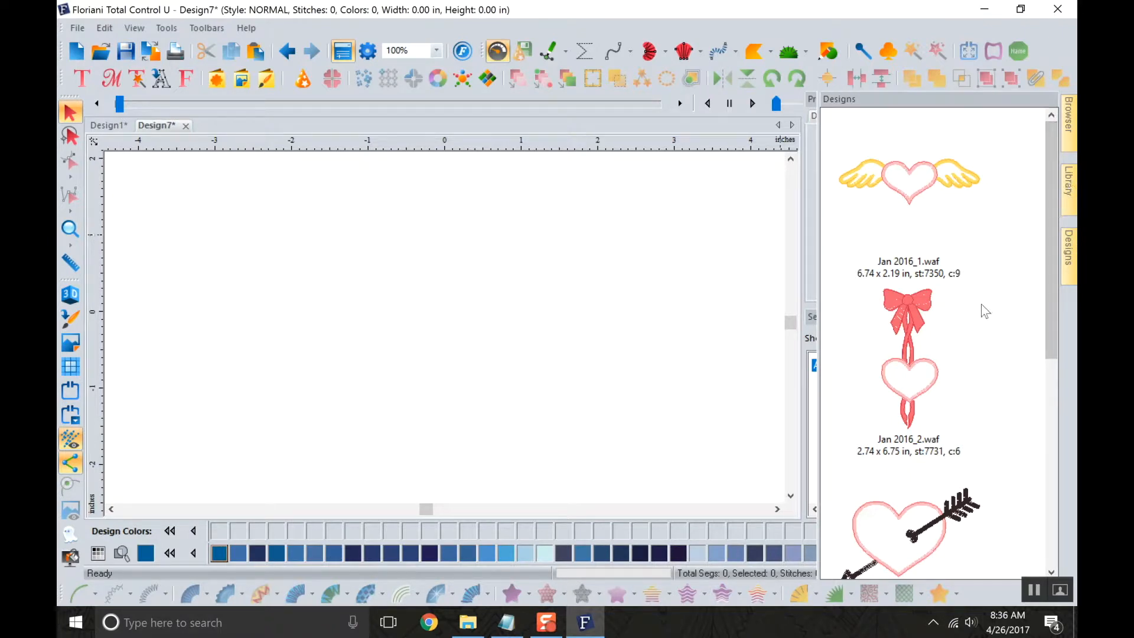
pyautogui.click(1071, 211)
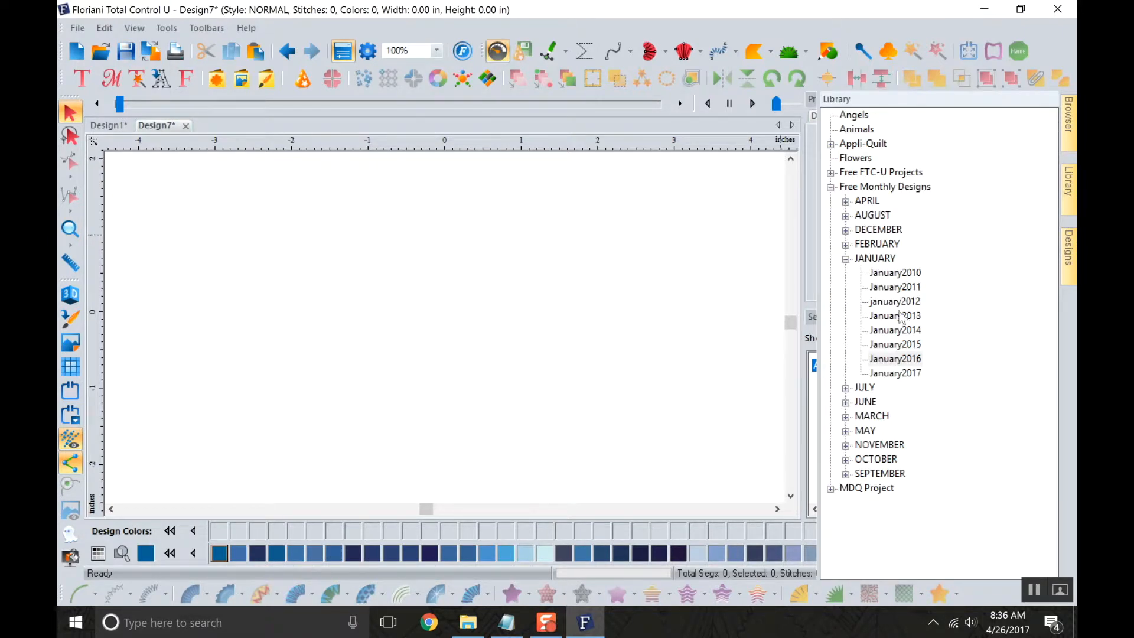
pyautogui.click(895, 286)
pyautogui.click(1069, 260)
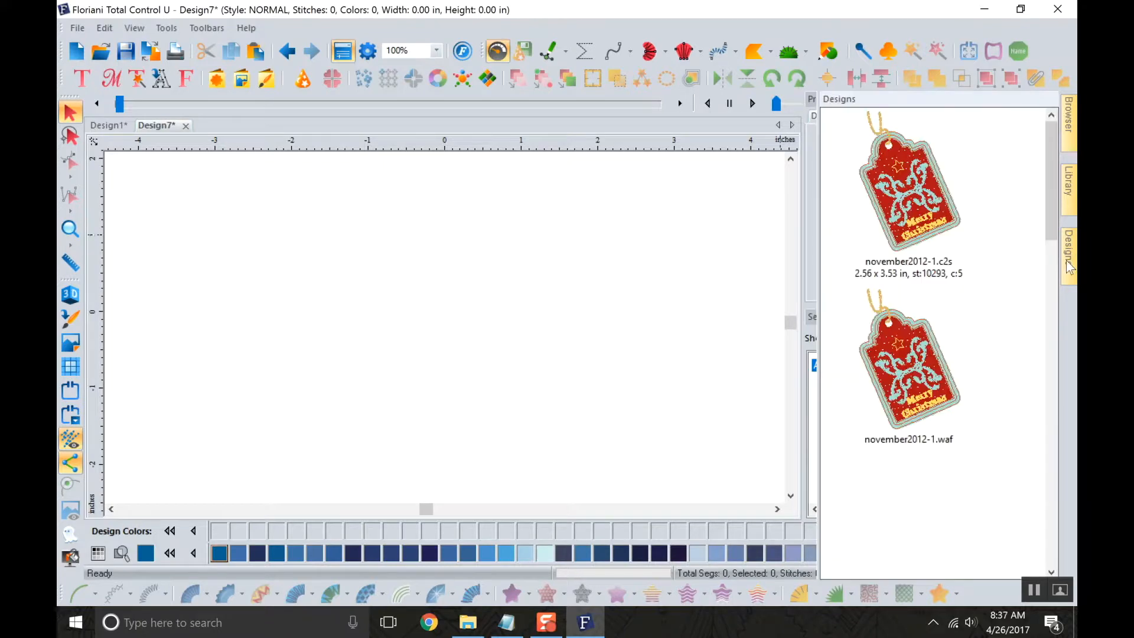
pyautogui.scroll(-3, 980, 370)
pyautogui.scroll(-3, 979, 371)
pyautogui.scroll(4, 979, 371)
pyautogui.scroll(-3, 963, 381)
pyautogui.moveTo(909, 209); pyautogui.dragTo(571, 489)
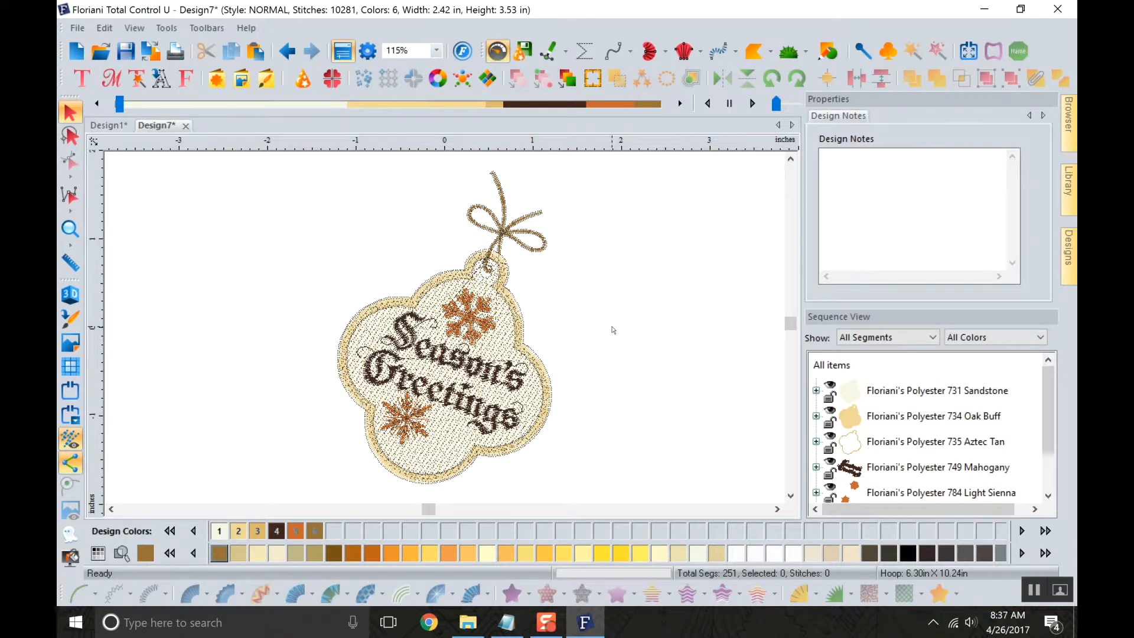
# Open Color Play for the Season's Greetings tag and try the Lighten and Darken effects on its colors.
pyautogui.click(437, 78)
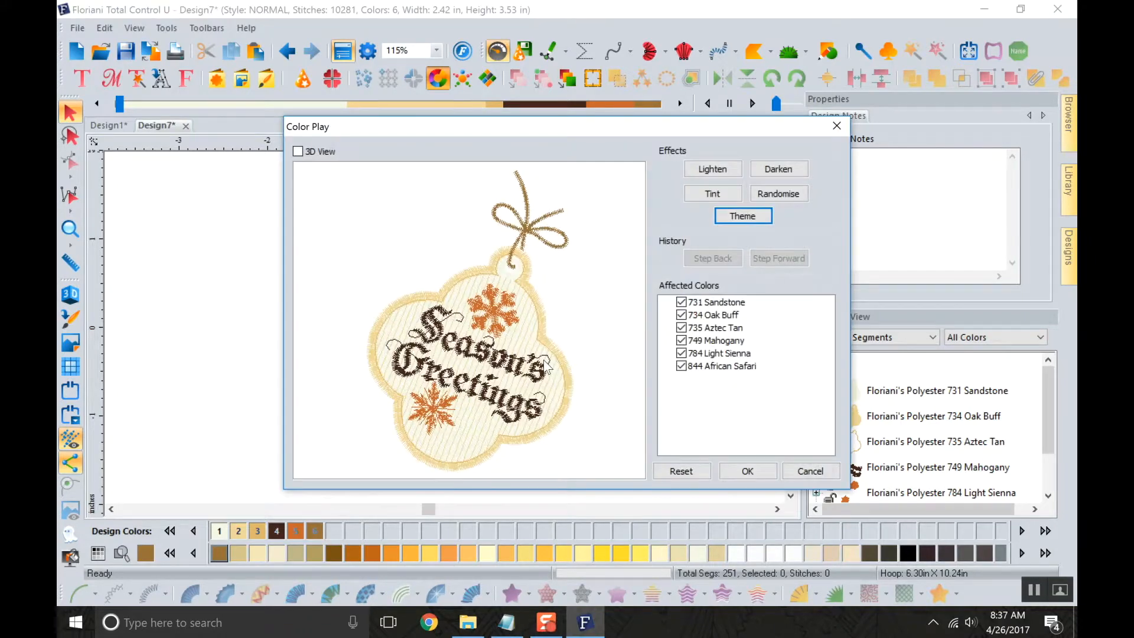
pyautogui.click(729, 169)
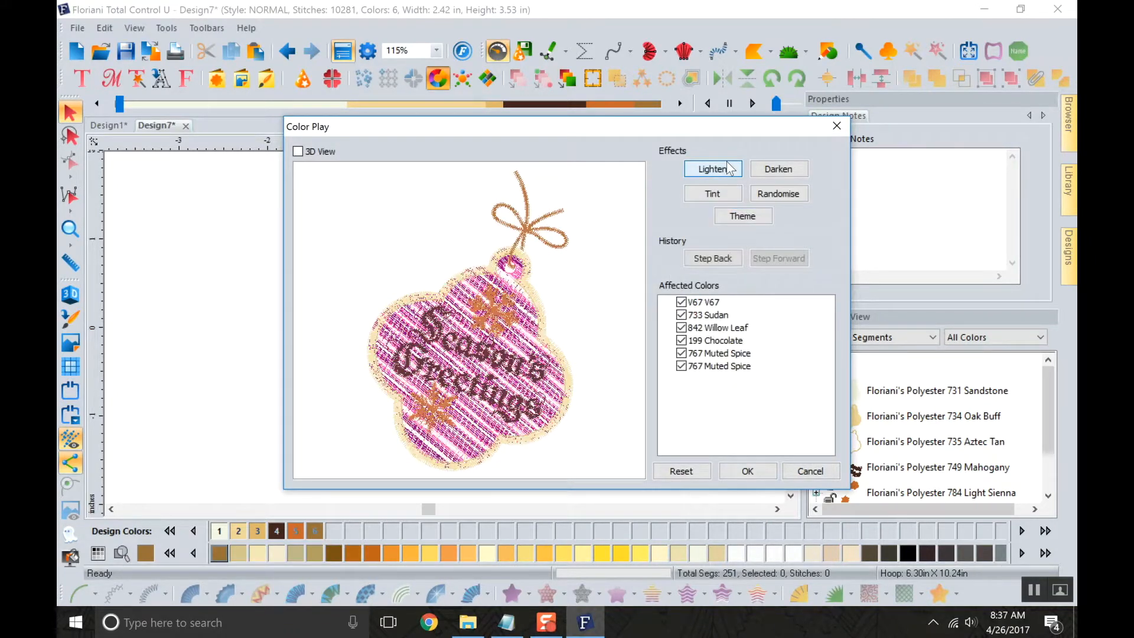
pyautogui.click(731, 169)
pyautogui.click(781, 171)
pyautogui.click(780, 170)
pyautogui.click(780, 170)
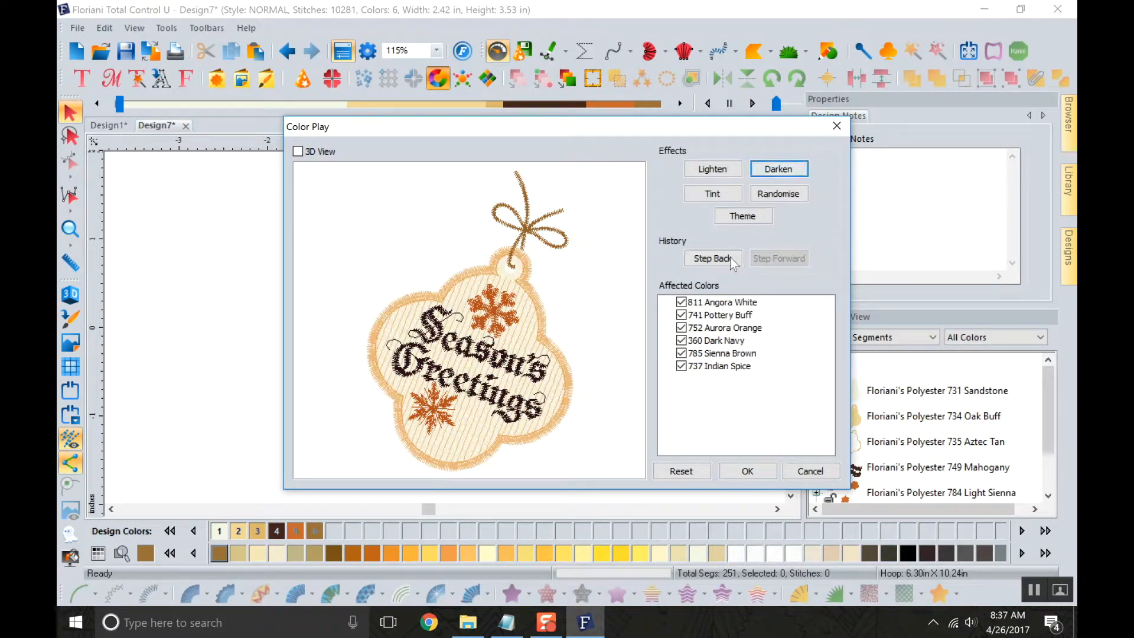
# Randomise the tag's thread colors repeatedly to preview different color combinations.
pyautogui.click(762, 195)
pyautogui.click(761, 196)
pyautogui.click(760, 198)
pyautogui.click(761, 197)
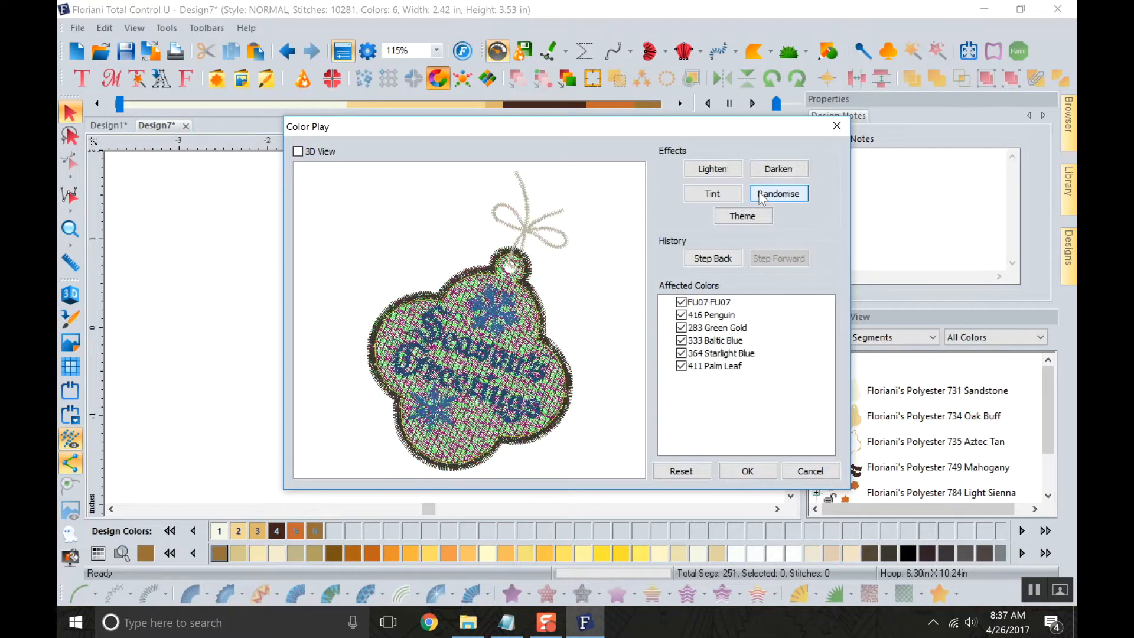
pyautogui.click(761, 197)
pyautogui.click(760, 197)
pyautogui.click(761, 197)
pyautogui.click(761, 197)
pyautogui.click(761, 198)
pyautogui.click(761, 197)
# Apply one of the Color Play themes to the tag's thread colors.
pyautogui.click(737, 218)
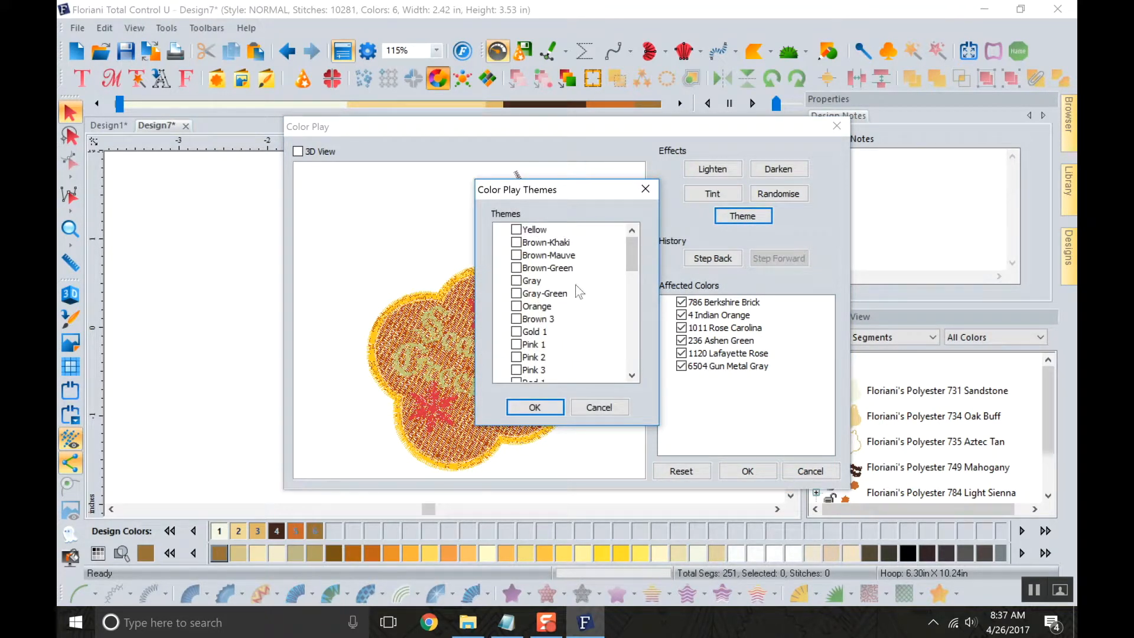
pyautogui.moveTo(627, 262); pyautogui.dragTo(618, 342)
pyautogui.click(516, 331)
pyautogui.click(535, 407)
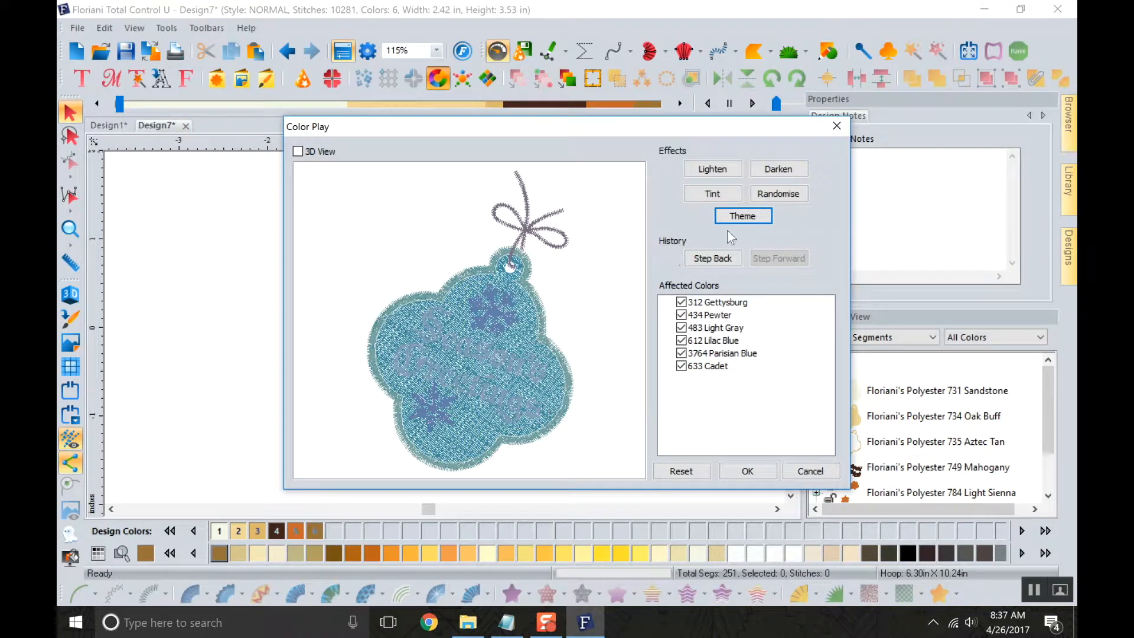
# Randomise the tag's colors until it has a pink fill with a Mediterranean blue border, and accept the recoloring.
pyautogui.click(777, 197)
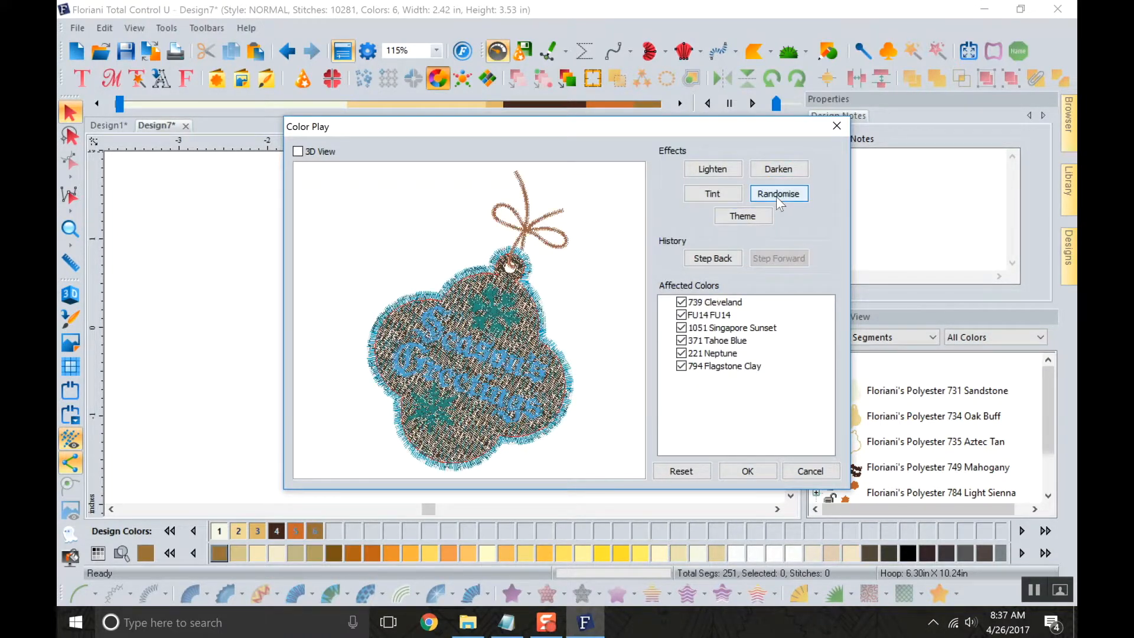
pyautogui.click(776, 196)
pyautogui.click(777, 196)
pyautogui.click(776, 196)
pyautogui.click(776, 196)
pyautogui.click(776, 196)
pyautogui.click(776, 197)
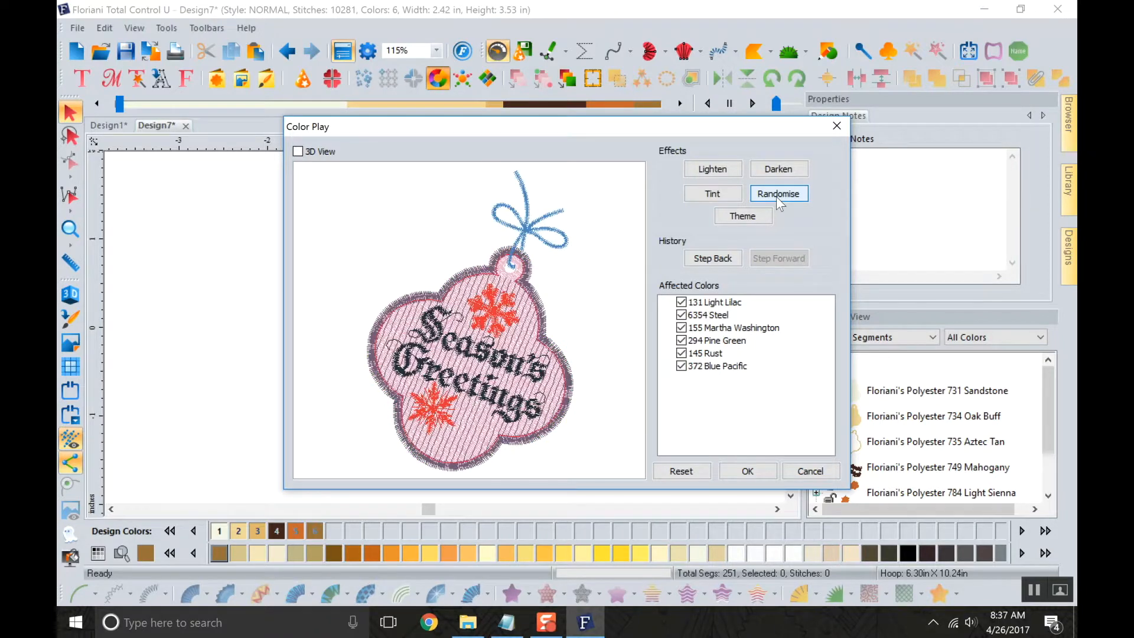
pyautogui.click(776, 196)
pyautogui.click(776, 196)
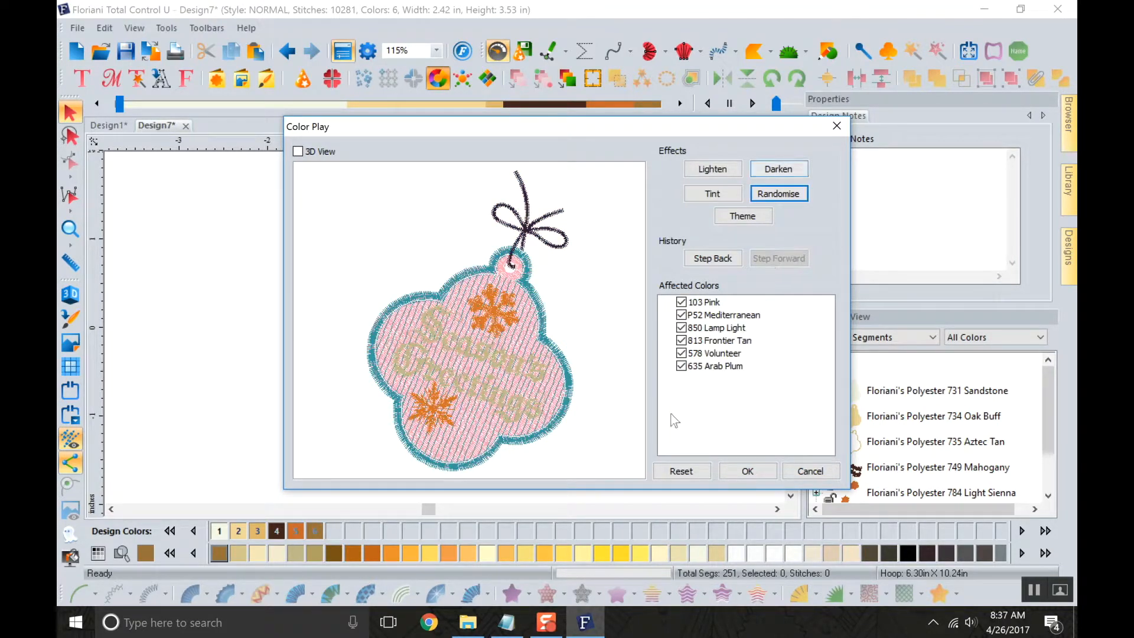
pyautogui.click(757, 474)
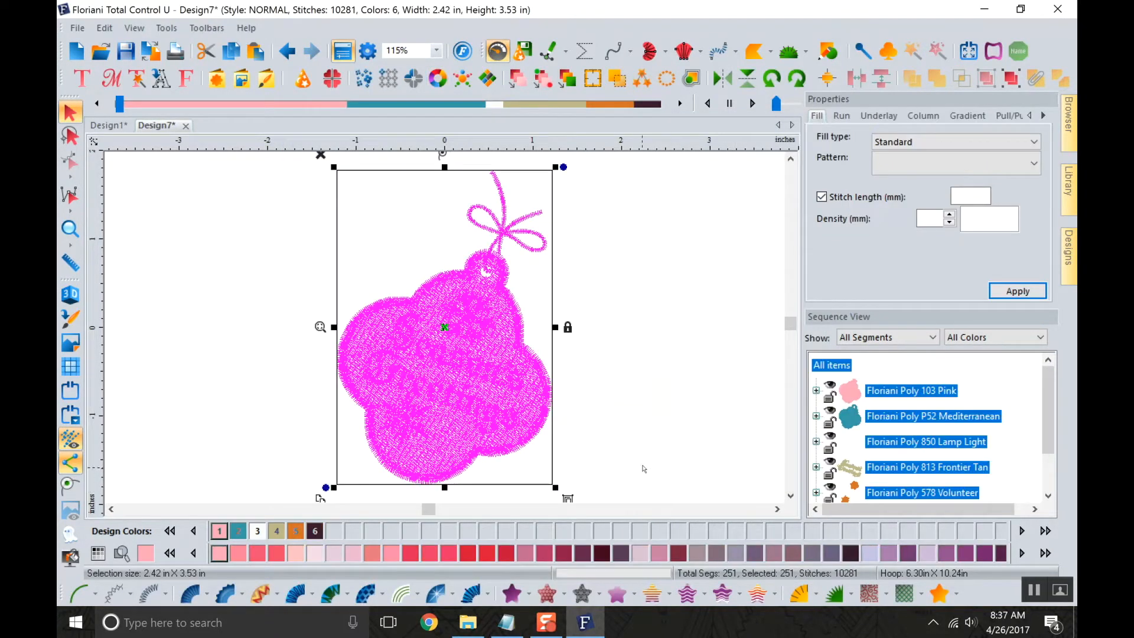
# Change the Season's Greetings lettering to thread color 635 Arab Plum.
pyautogui.click(883, 466)
pyautogui.click(914, 555)
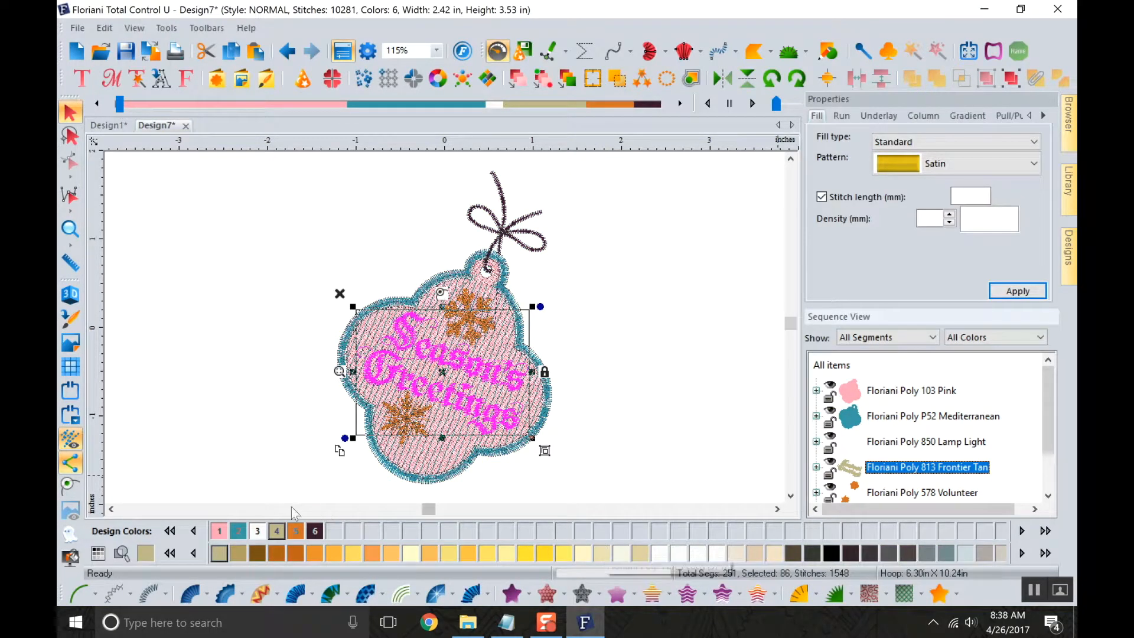
pyautogui.click(591, 400)
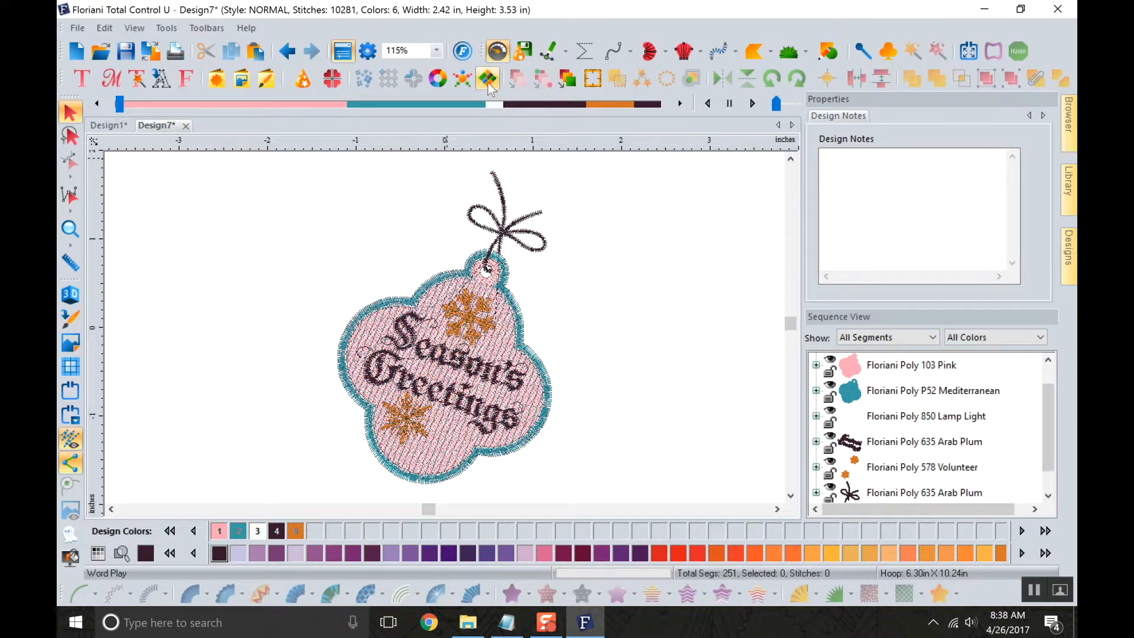
# Delete every item of the Season's Greetings tag from Design7.
pyautogui.scroll(-1, 922, 425)
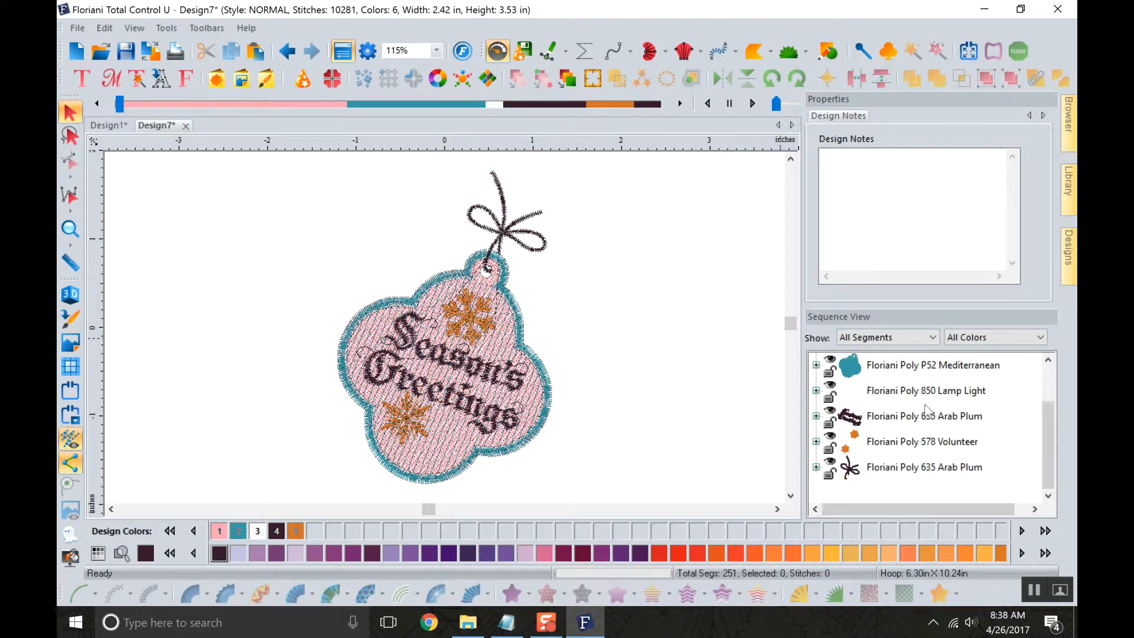
pyautogui.scroll(2, 886, 402)
pyautogui.click(830, 365)
pyautogui.rightClick(830, 366)
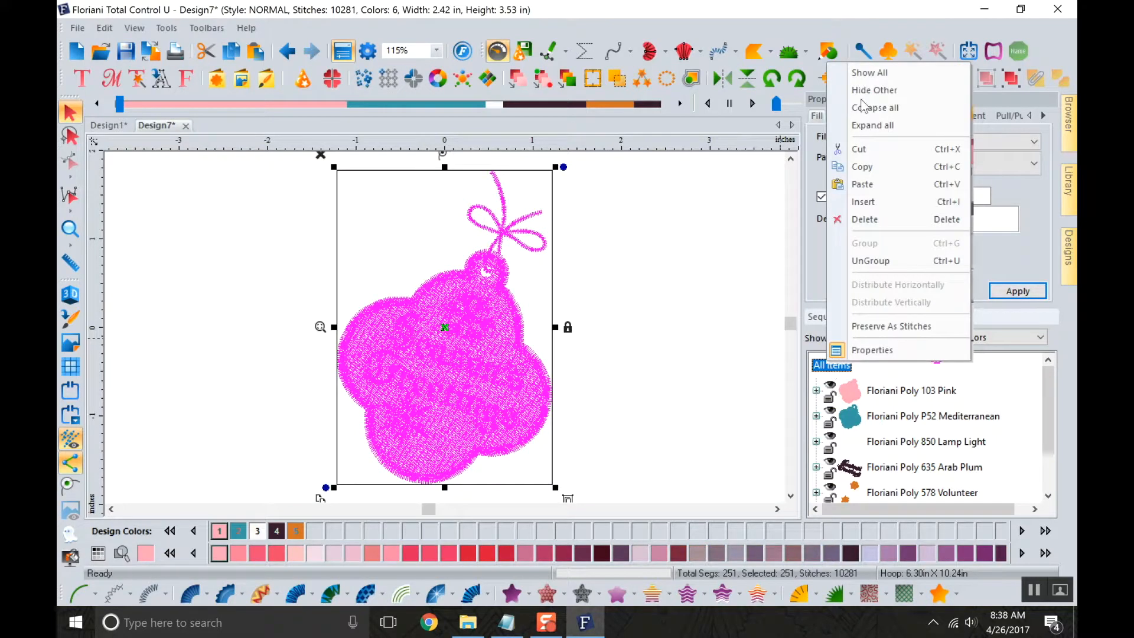
pyautogui.click(878, 222)
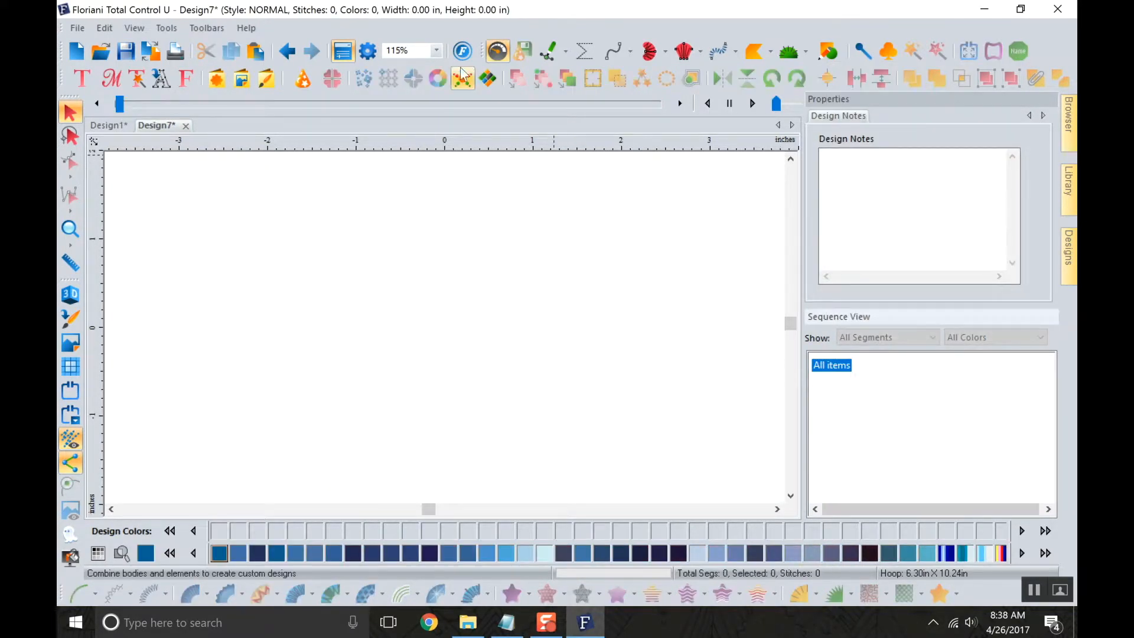
# Start a Word Play design and choose Heart 004 as its shape.
pyautogui.click(488, 78)
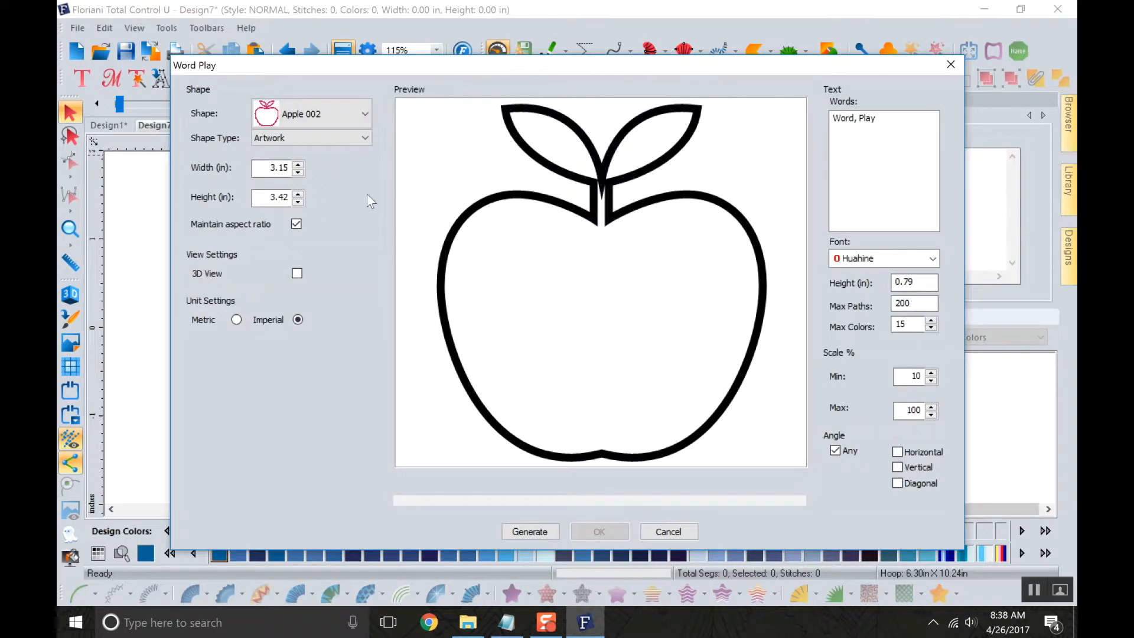
pyautogui.click(363, 114)
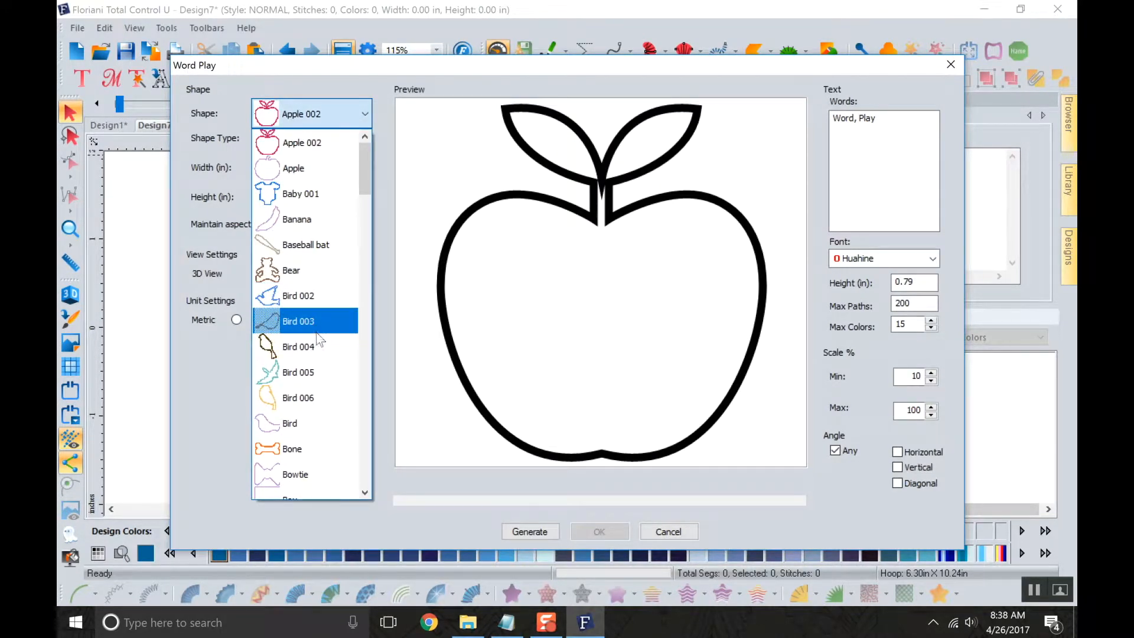
pyautogui.scroll(-4, 322, 345)
pyautogui.scroll(-3, 324, 363)
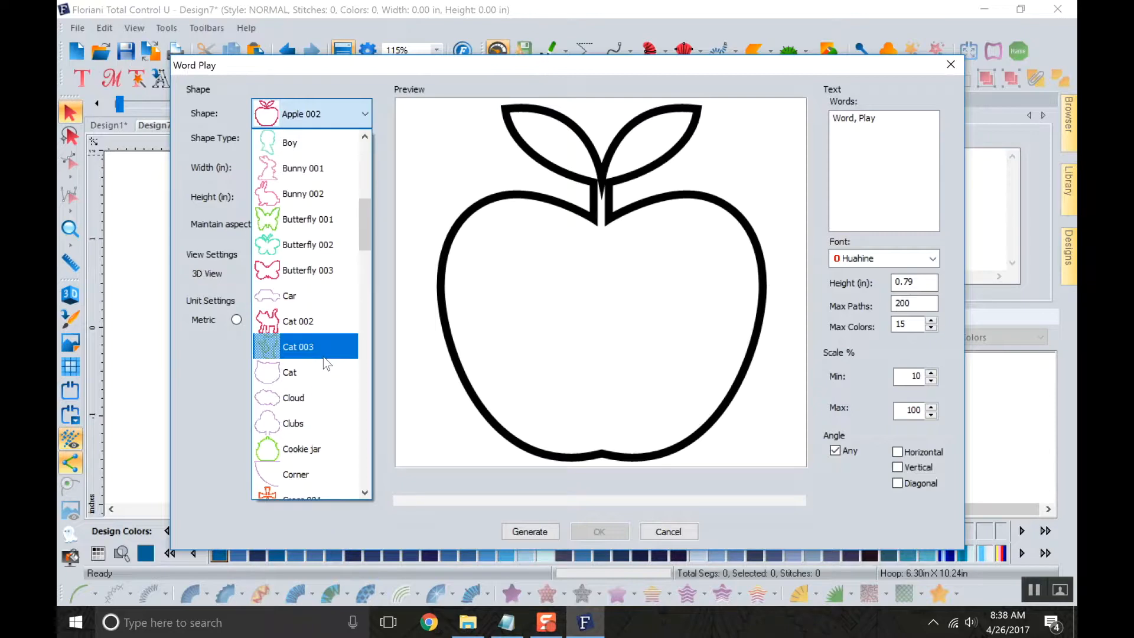
pyautogui.scroll(-2, 320, 365)
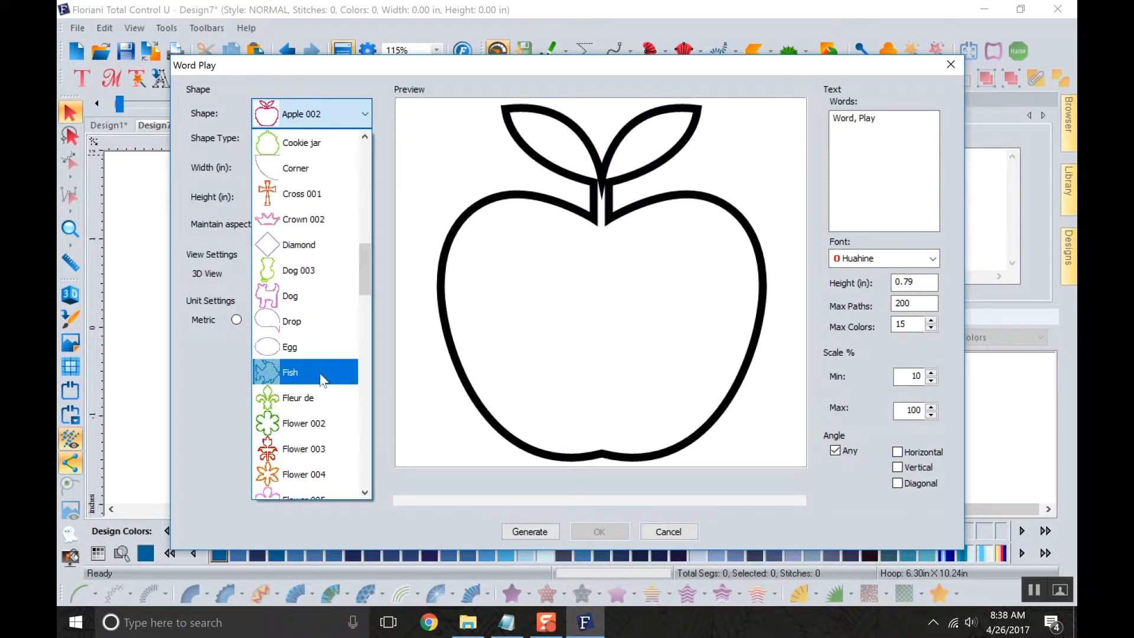
pyautogui.scroll(-3, 323, 378)
pyautogui.scroll(-3, 319, 378)
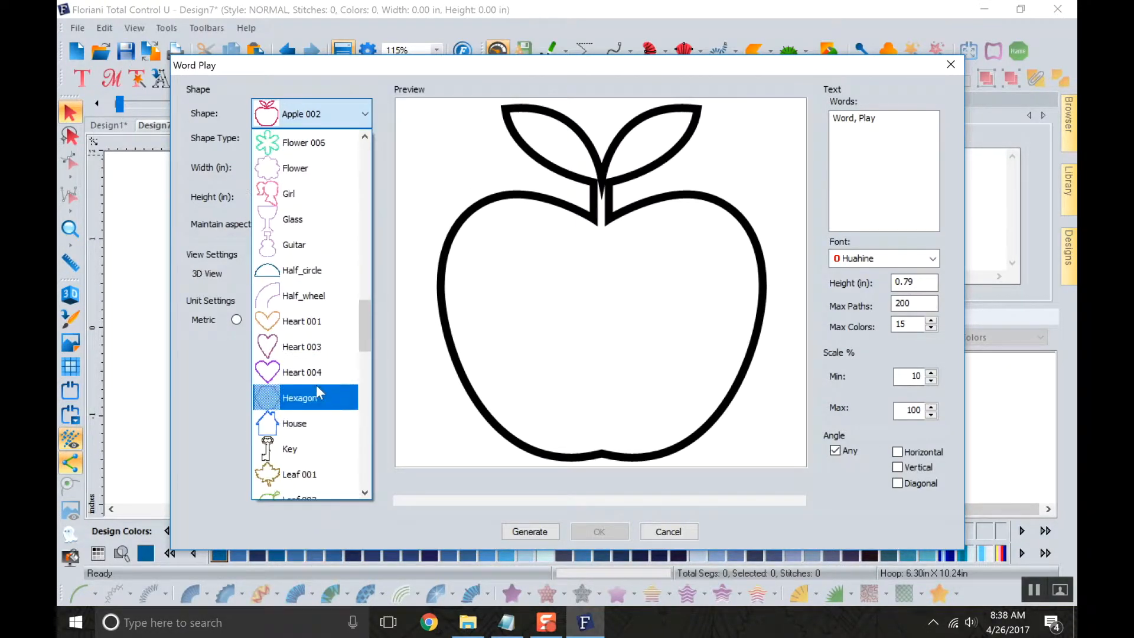
pyautogui.click(310, 366)
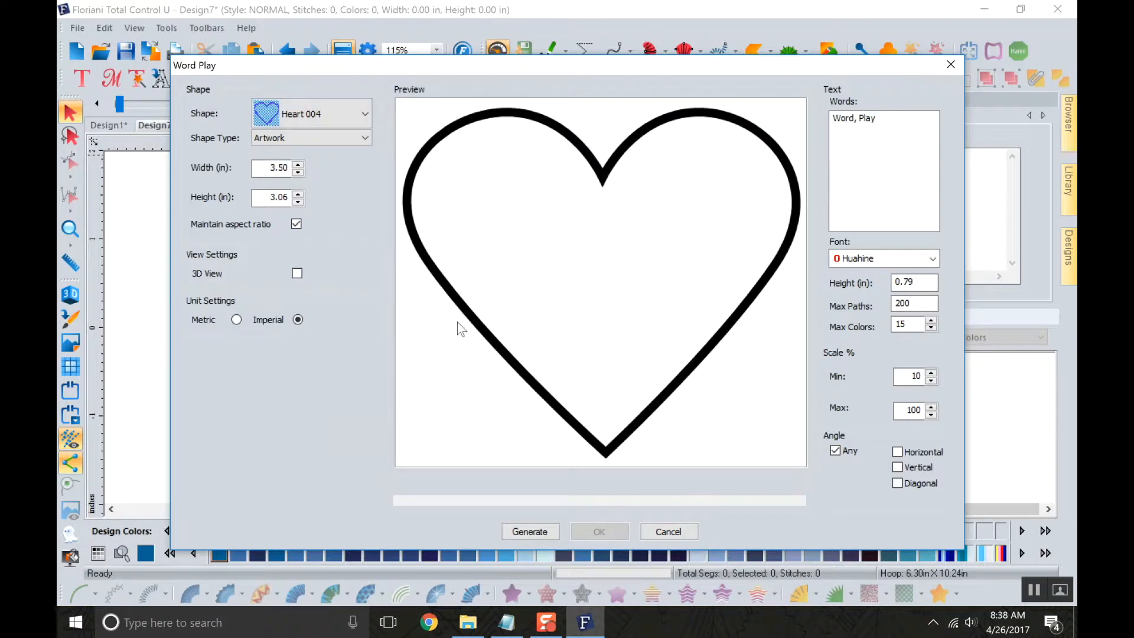
# Replace the words with "Love, Happy, Fun, Great" and generate the Word Play heart twice for a different arrangement.
pyautogui.moveTo(893, 116); pyautogui.dragTo(806, 136)
pyautogui.write('Love Haooy')
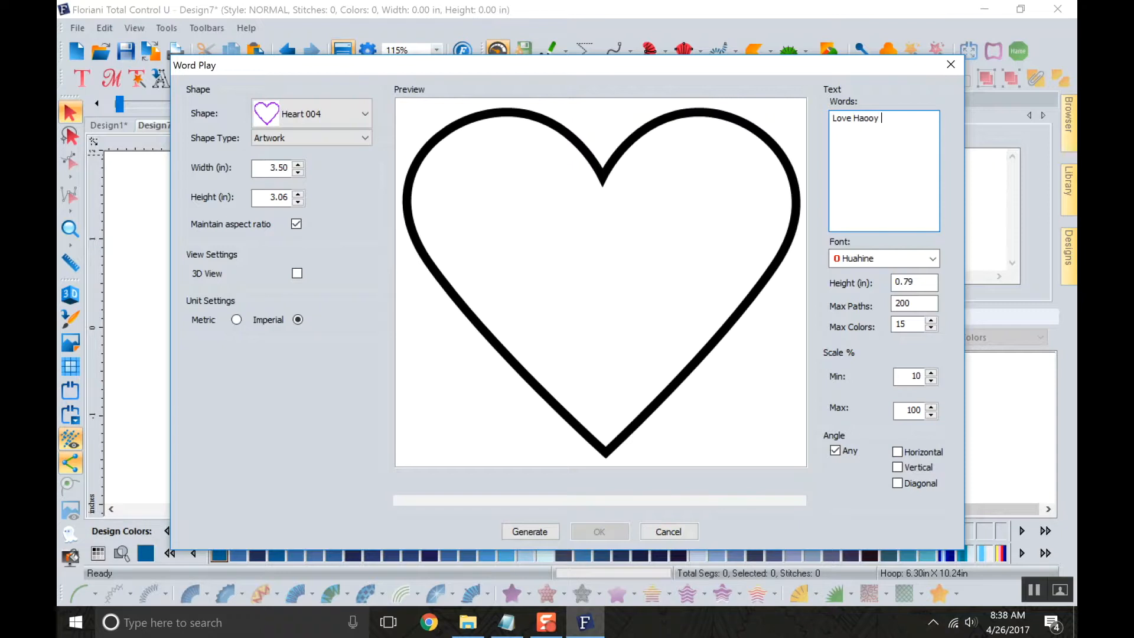
pyautogui.press('BackSpace')
pyautogui.press('BackSpace')
pyautogui.press('BackSpace')
pyautogui.click(529, 535)
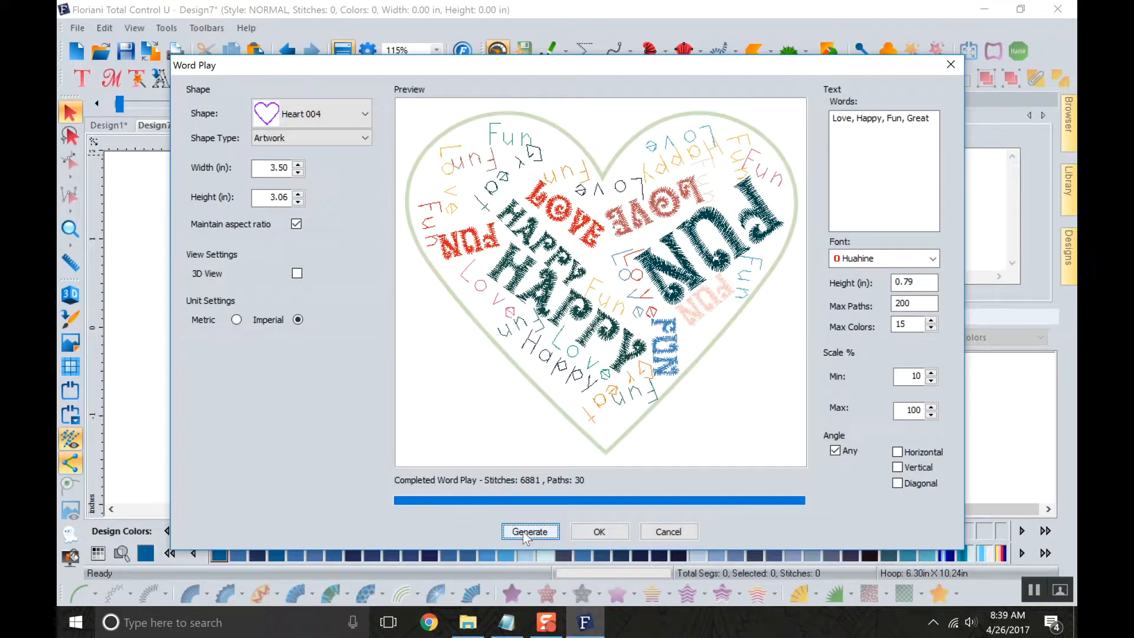
pyautogui.click(523, 532)
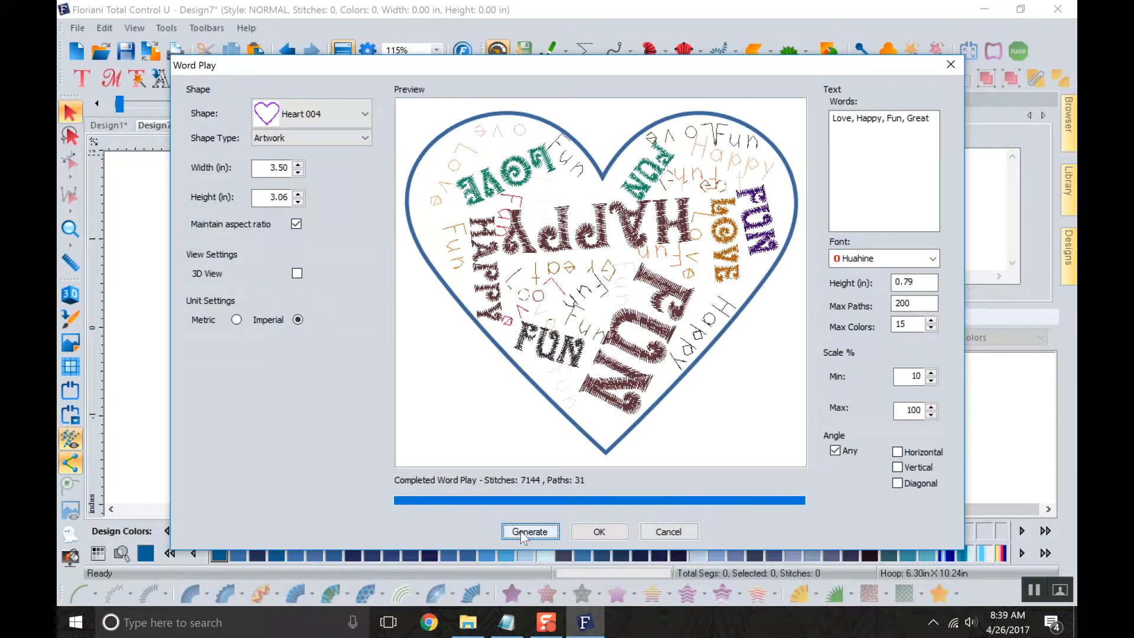
# Generate another Word Play arrangement for the heart and add it to Design7.
pyautogui.click(520, 532)
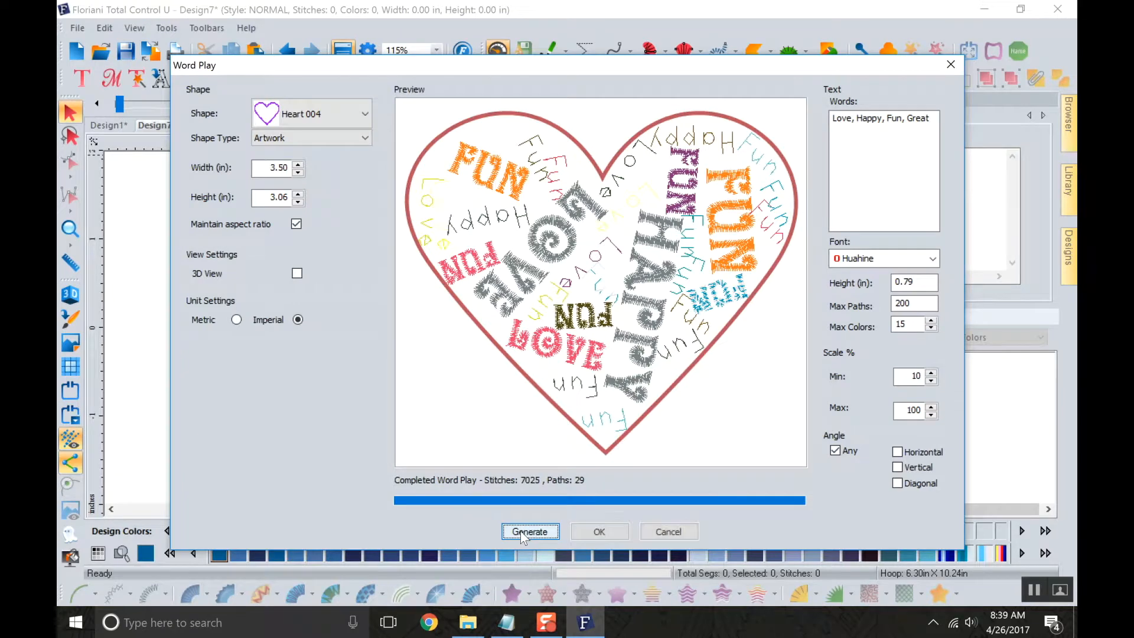
pyautogui.click(621, 530)
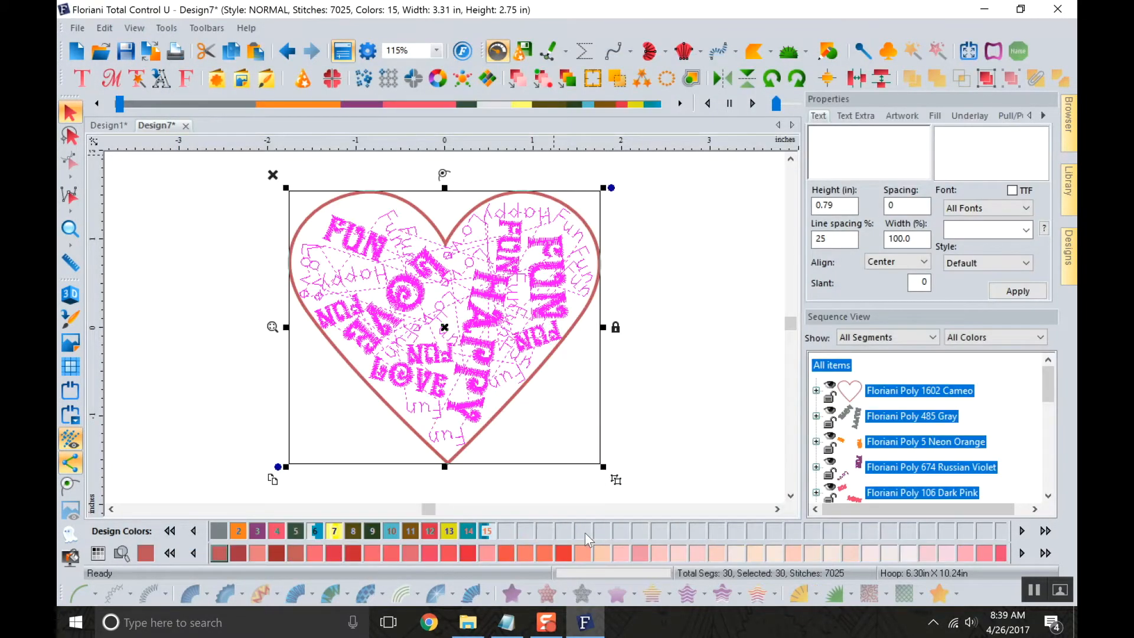
pyautogui.click(655, 442)
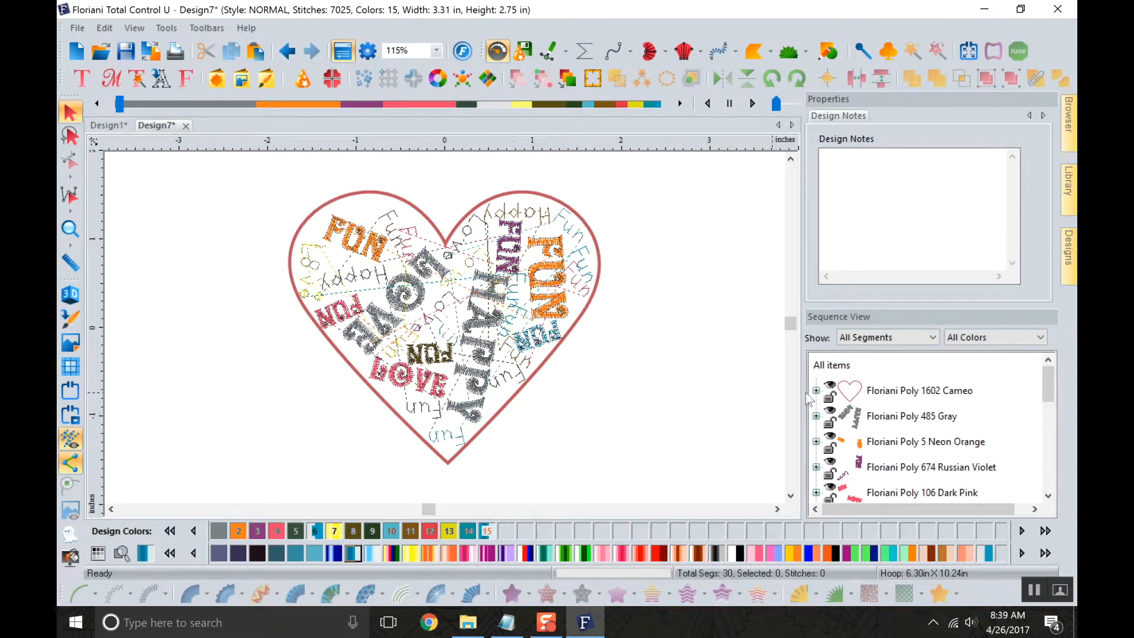
# Convert the heart's outline to a motif run stitch and apply motif 205 to it.
pyautogui.click(922, 391)
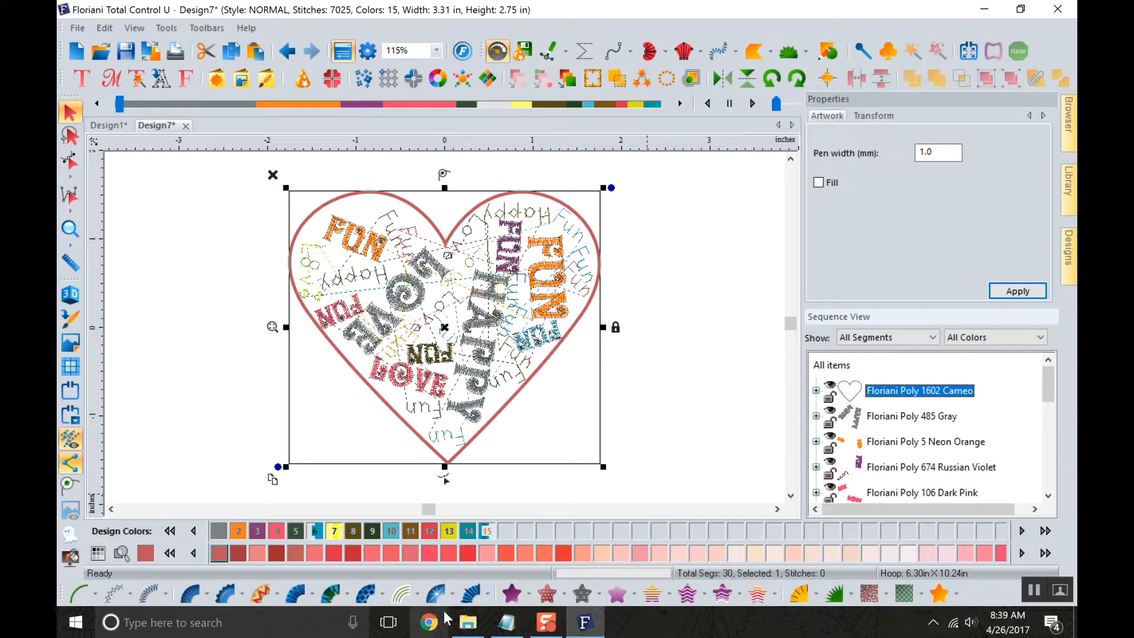
pyautogui.click(112, 592)
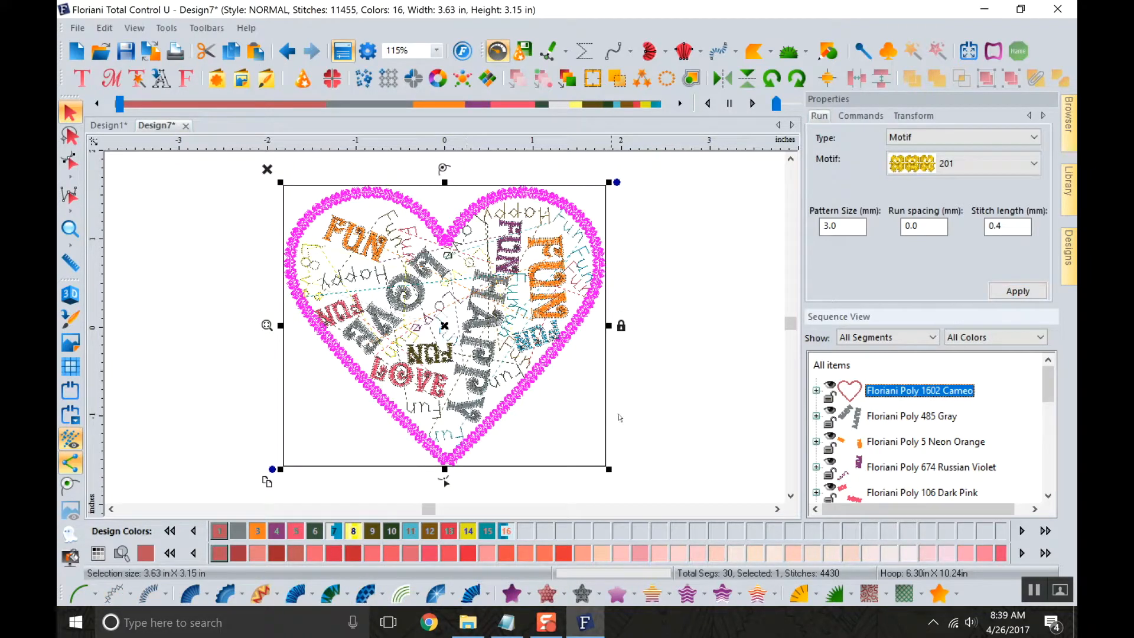
pyautogui.click(965, 163)
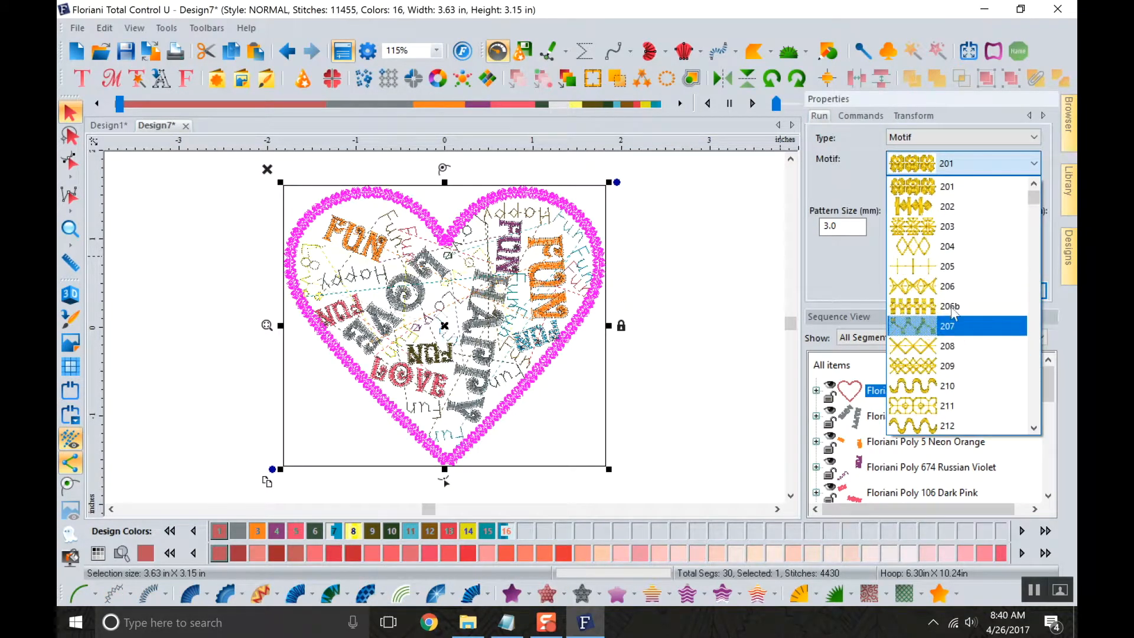
pyautogui.click(948, 266)
pyautogui.click(1018, 291)
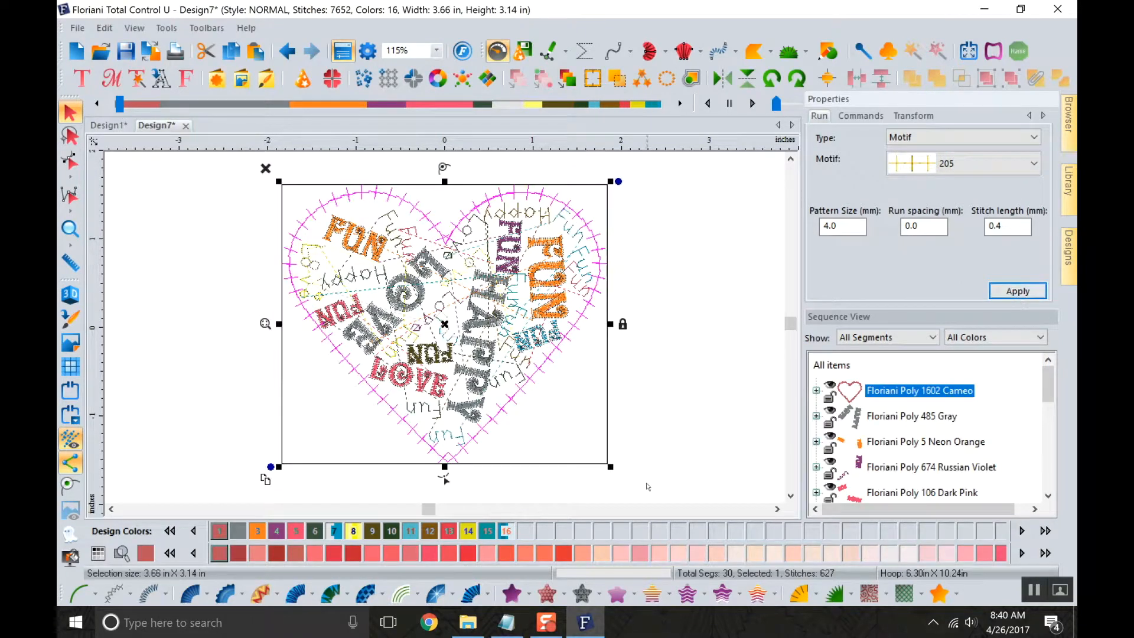
pyautogui.click(687, 417)
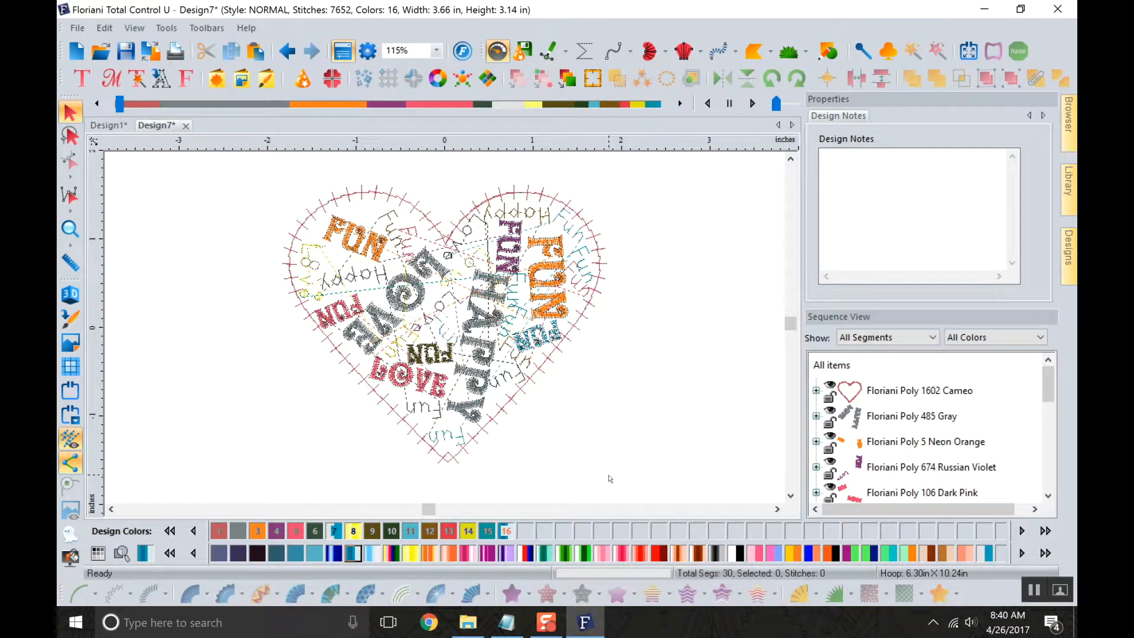
# Display the heart in 3D and apply Sequence to all of its words and its outline.
pyautogui.click(70, 294)
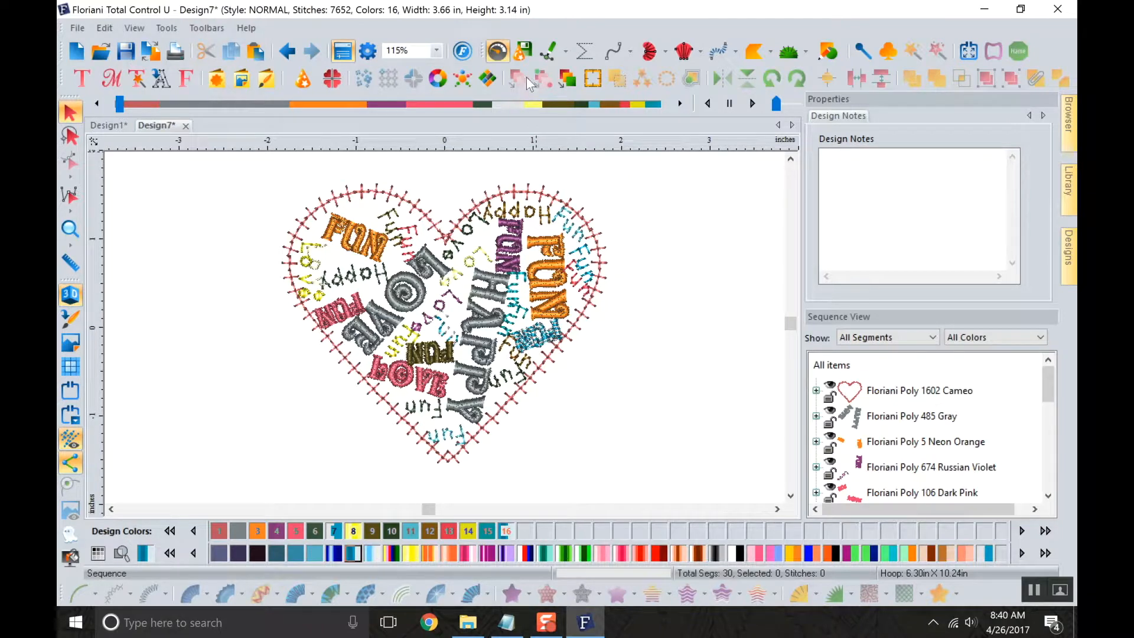
pyautogui.click(566, 77)
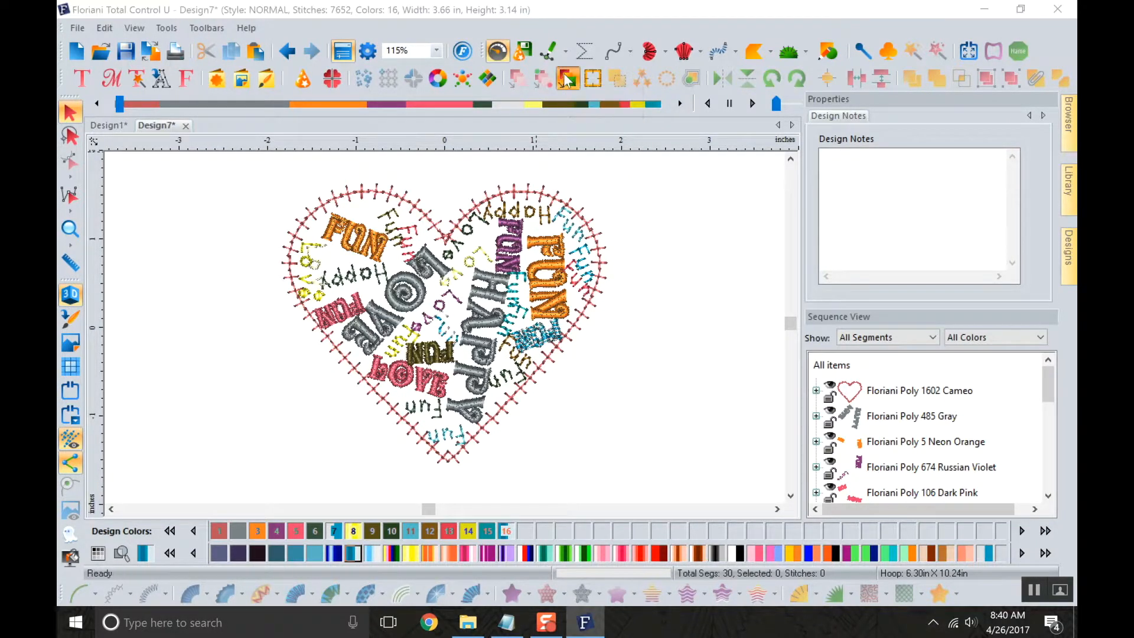
pyautogui.click(620, 344)
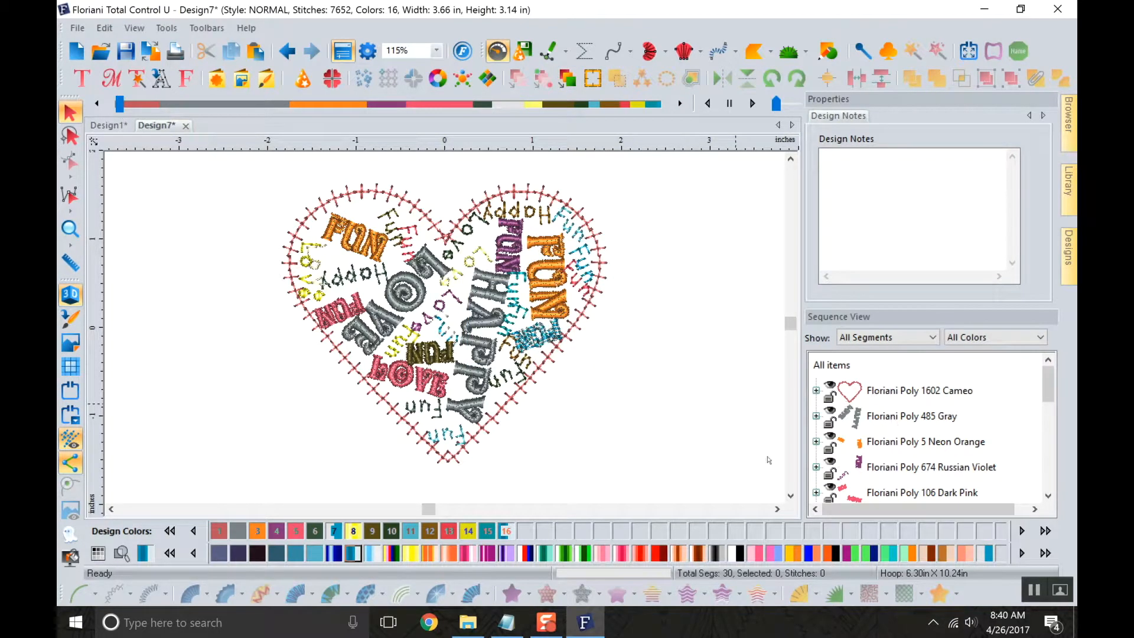
pyautogui.moveTo(1054, 378); pyautogui.dragTo(1063, 467)
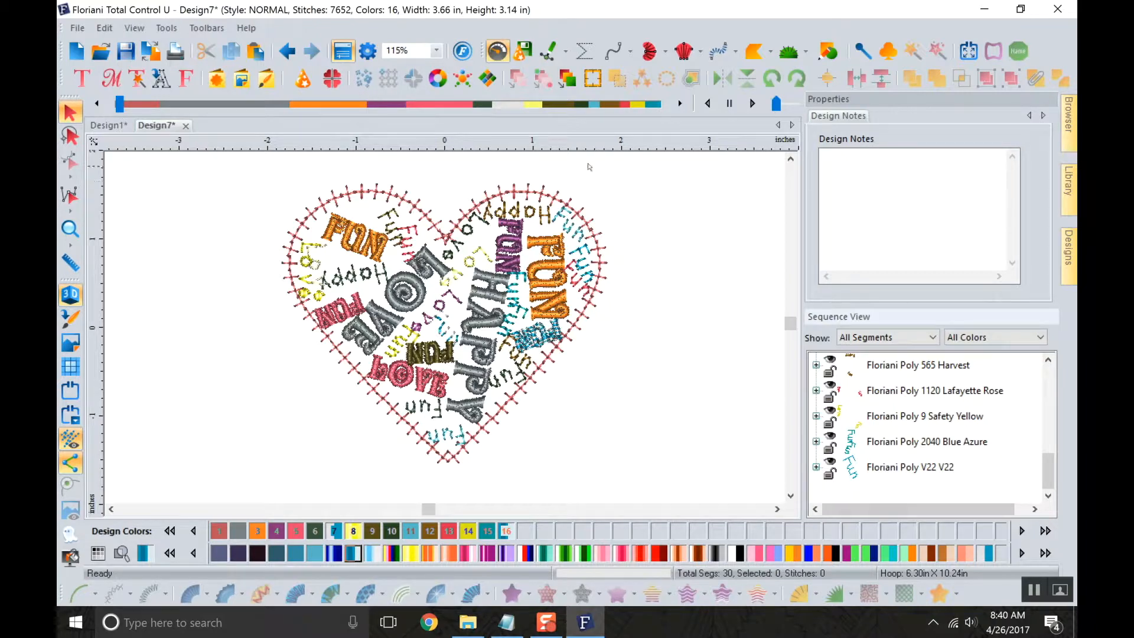
pyautogui.moveTo(639, 170); pyautogui.dragTo(255, 491)
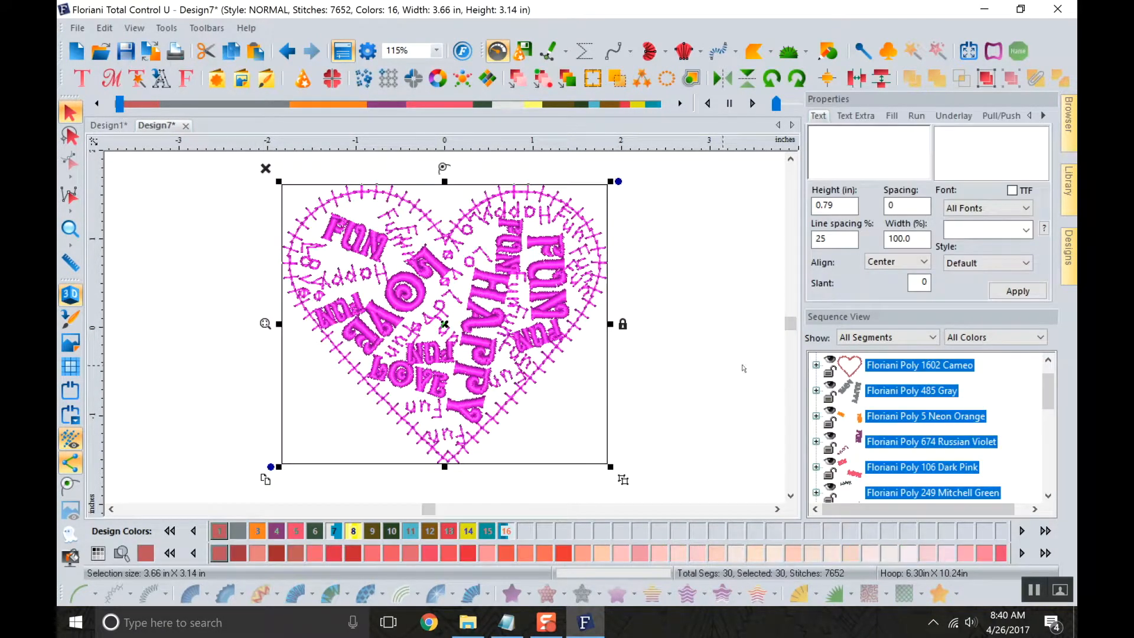
pyautogui.click(517, 77)
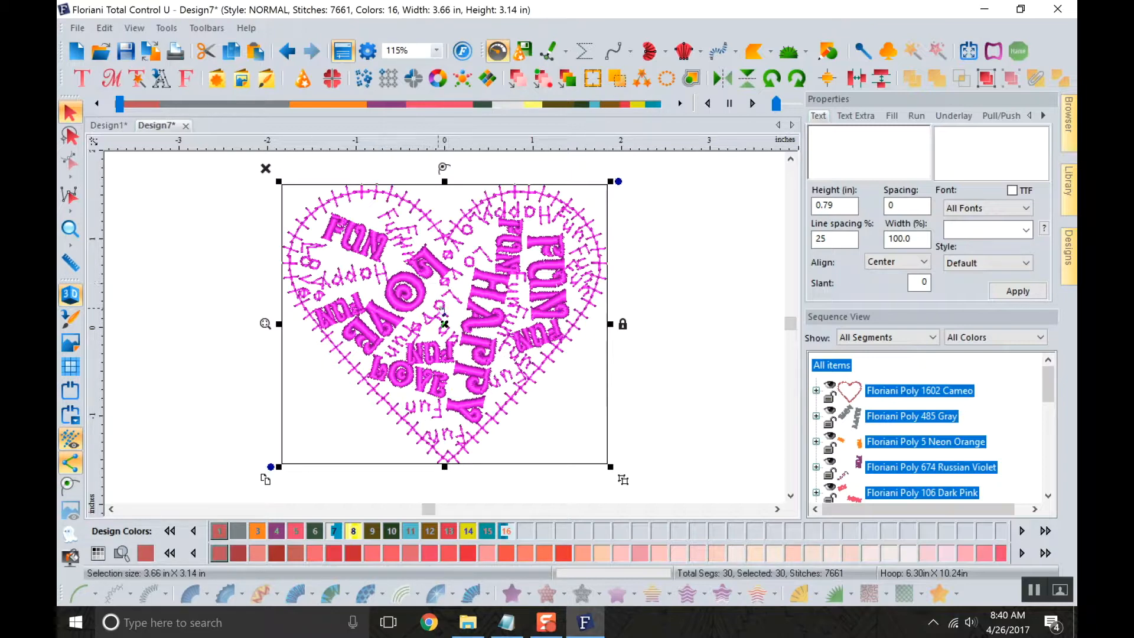
# Switch to Design1 and preview the anchor repeated along the zigzag Template07.
pyautogui.click(590, 79)
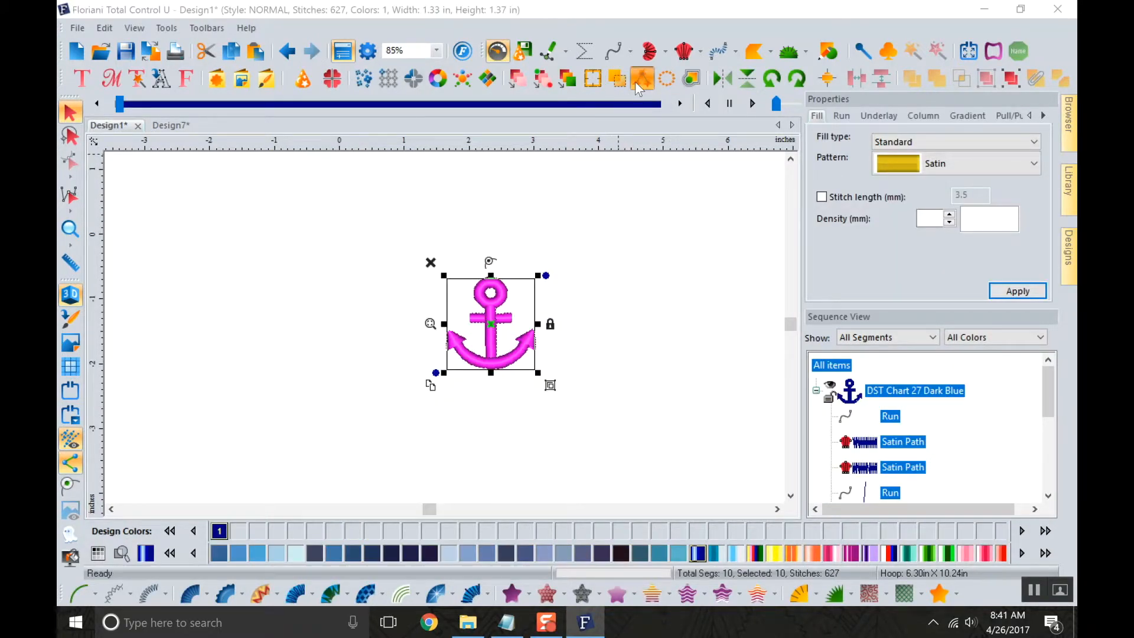
pyautogui.click(636, 83)
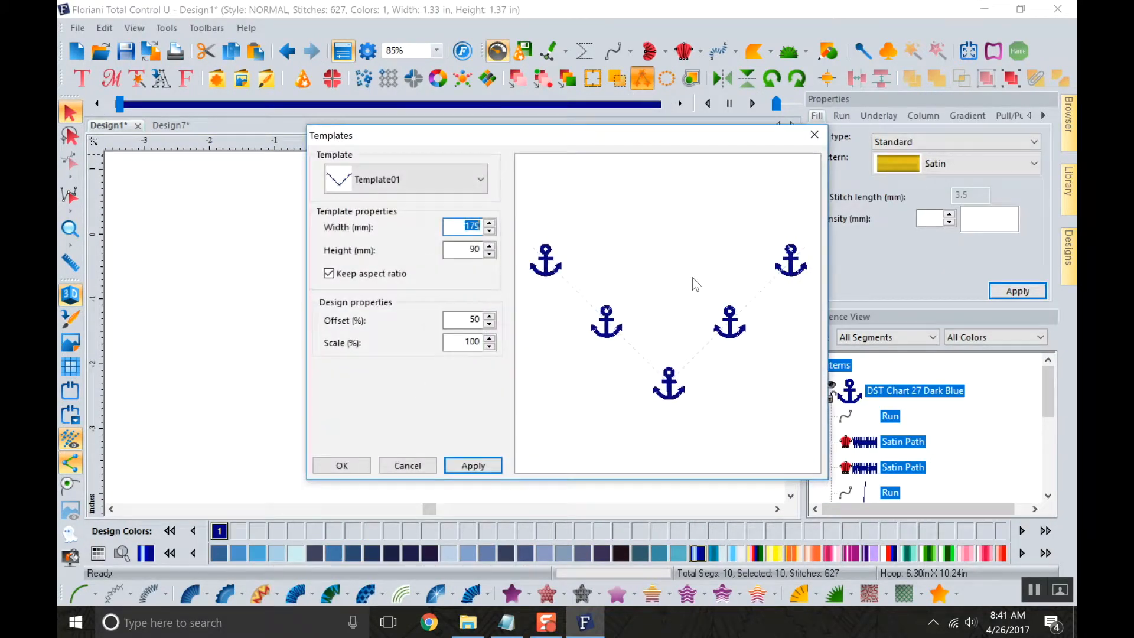
pyautogui.click(448, 188)
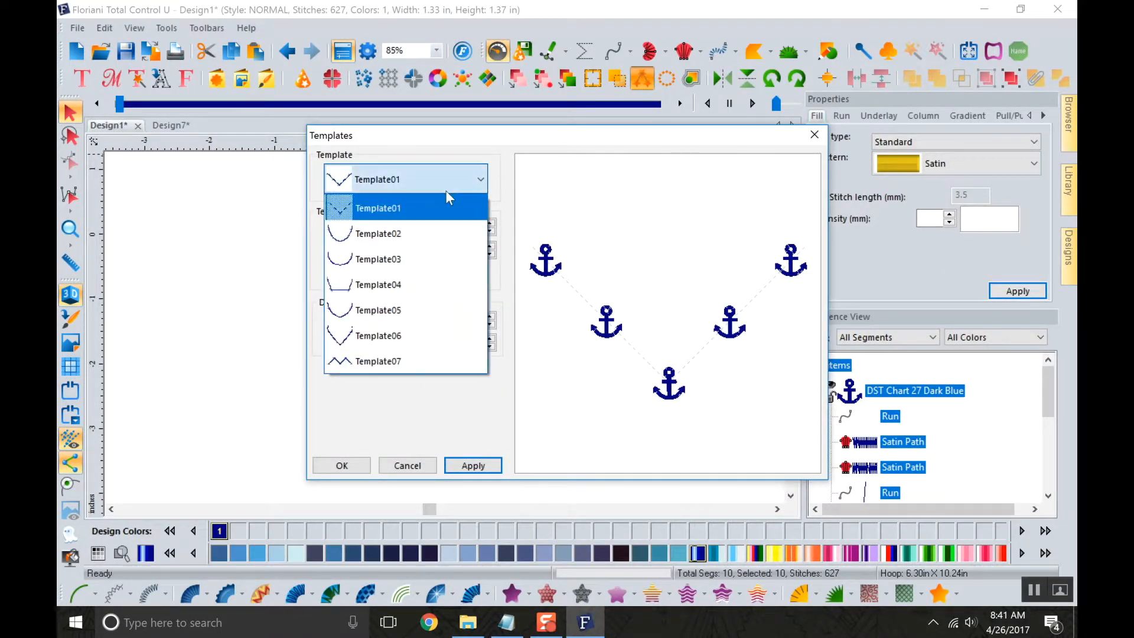
pyautogui.click(410, 369)
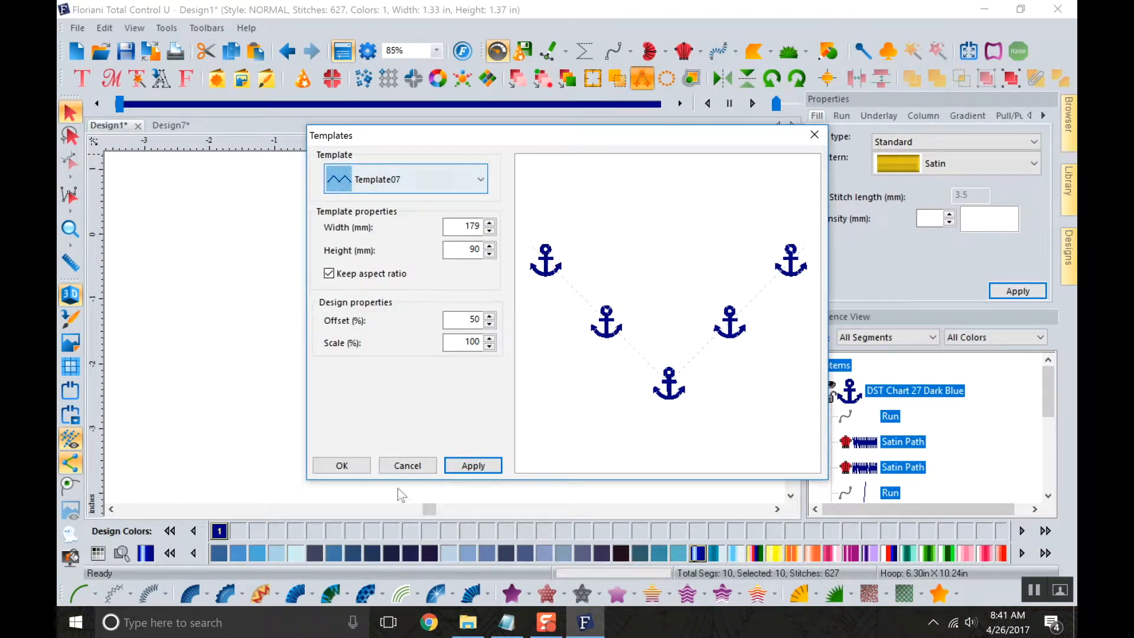
pyautogui.click(475, 466)
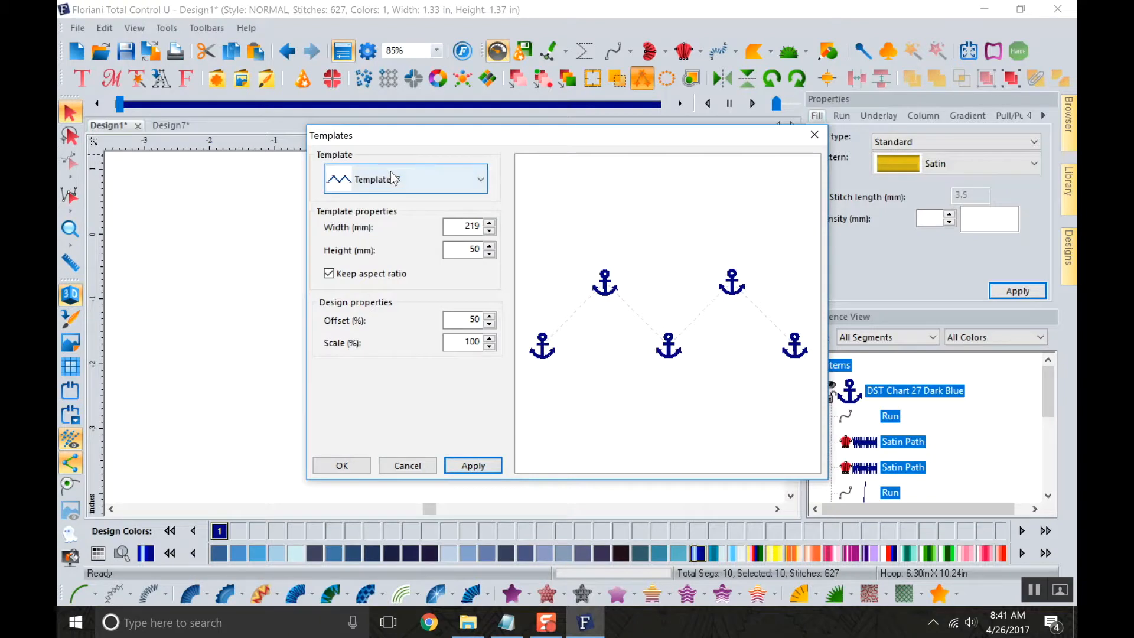
# Preview the anchor repeated along the curved Template02 instead.
pyautogui.click(394, 177)
pyautogui.click(401, 233)
pyautogui.click(470, 467)
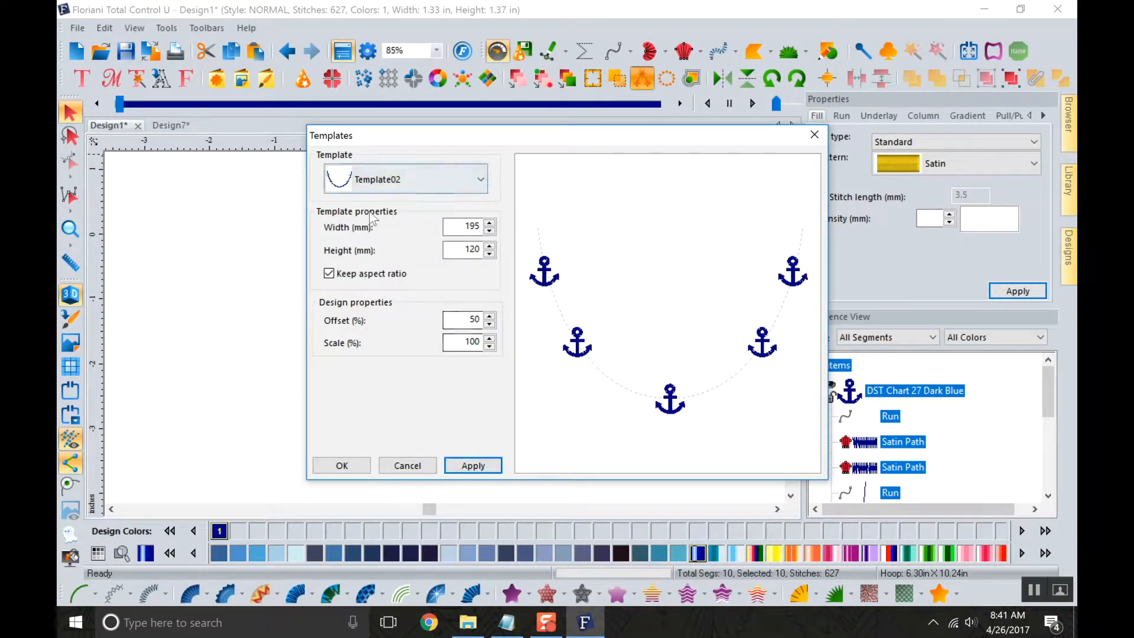
pyautogui.click(430, 178)
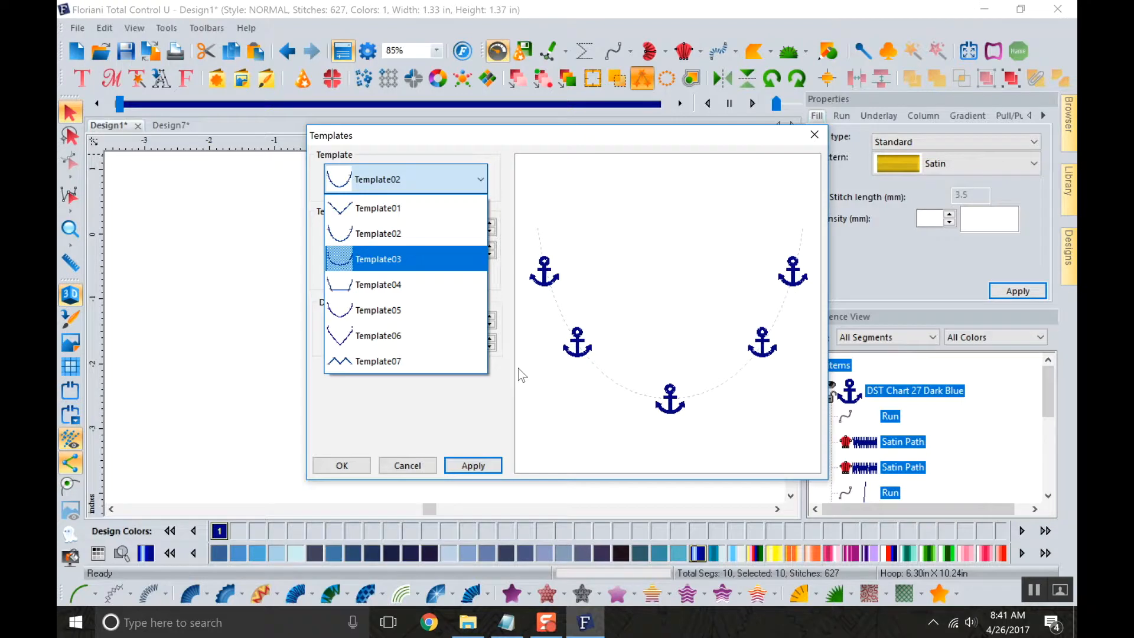
pyautogui.click(497, 180)
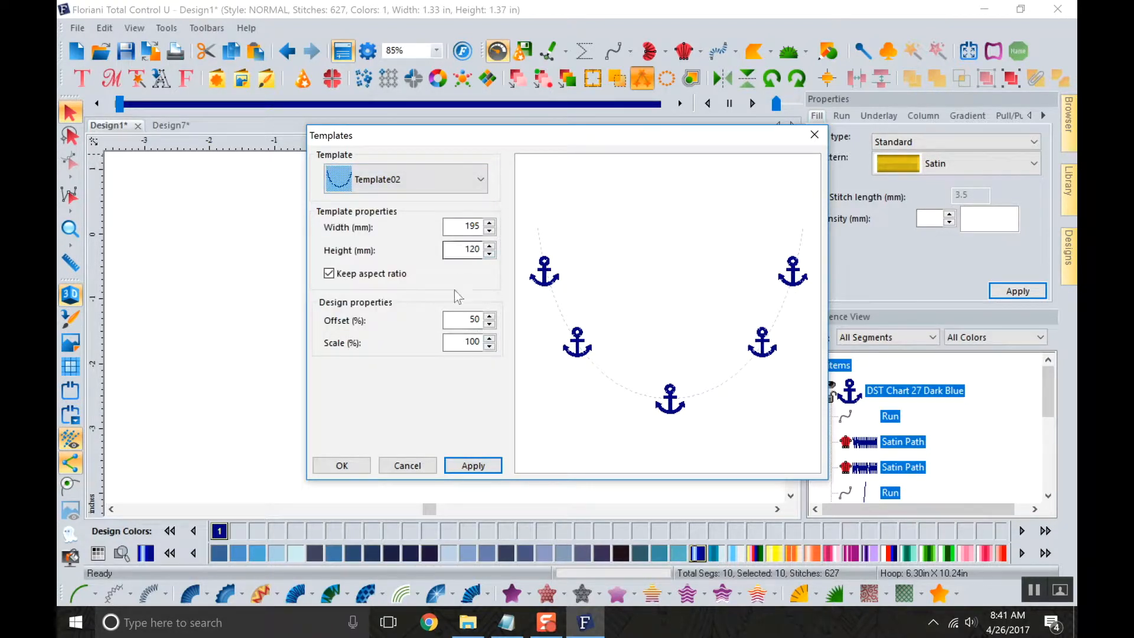
# Preview the Template02 anchors at 111% scale and 63% offset, and close the template without placing them.
pyautogui.click(490, 338)
pyautogui.click(489, 339)
pyautogui.click(490, 338)
pyautogui.click(489, 339)
pyautogui.click(472, 465)
pyautogui.click(490, 316)
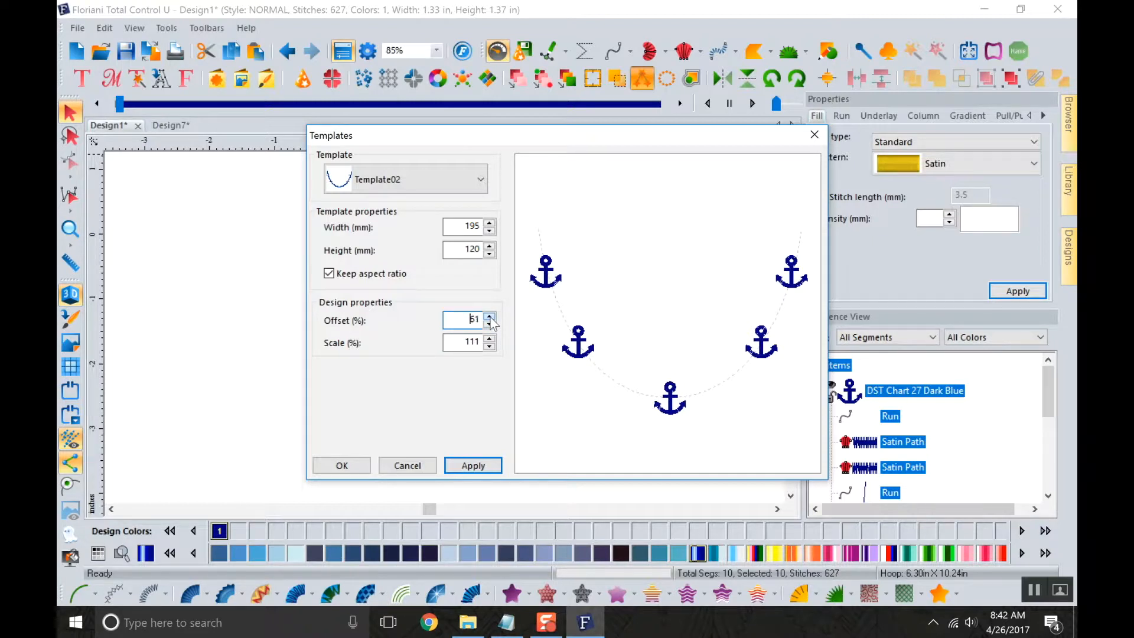
pyautogui.click(490, 317)
pyautogui.click(473, 465)
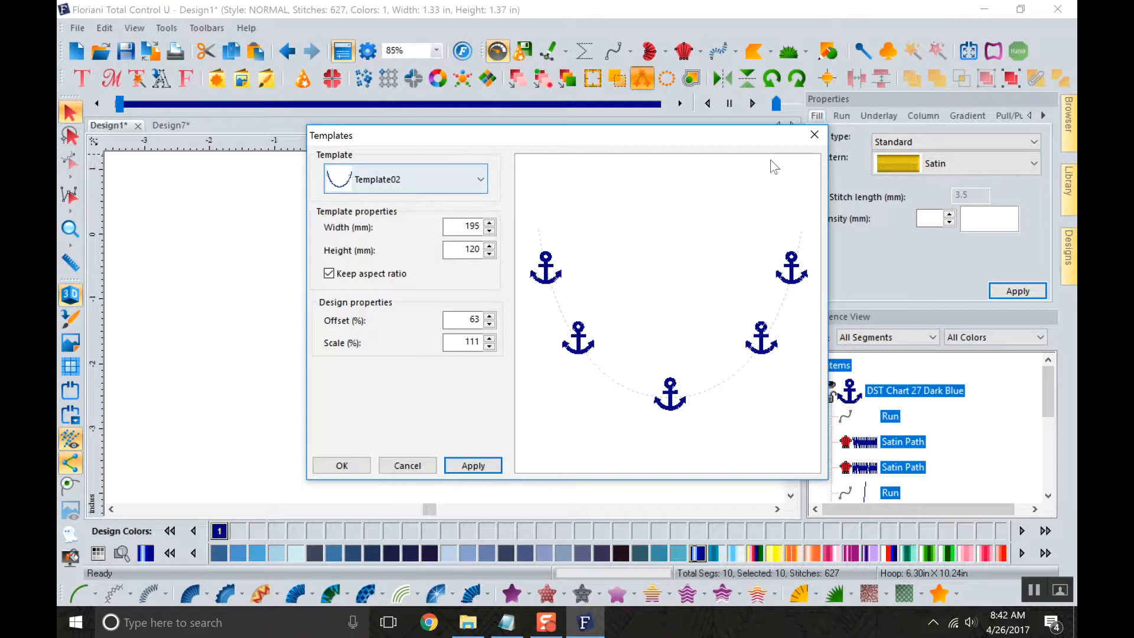
pyautogui.click(815, 135)
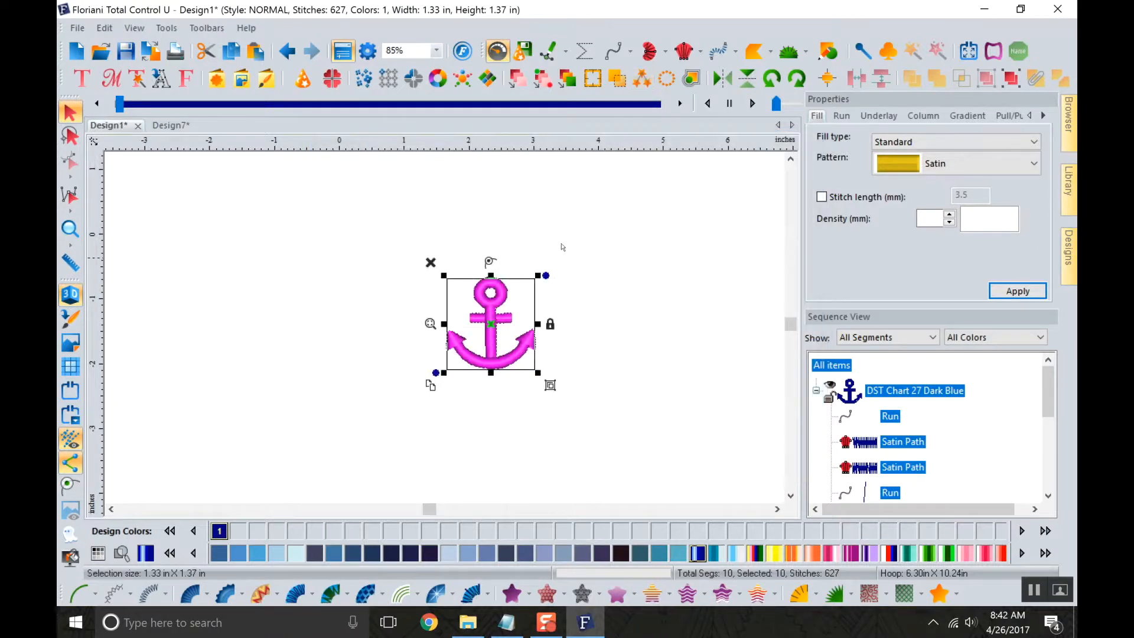
# Preview a circle of 8 reflected, auto-rotated anchors at 109% scale and cancel the Circle Template.
pyautogui.click(666, 79)
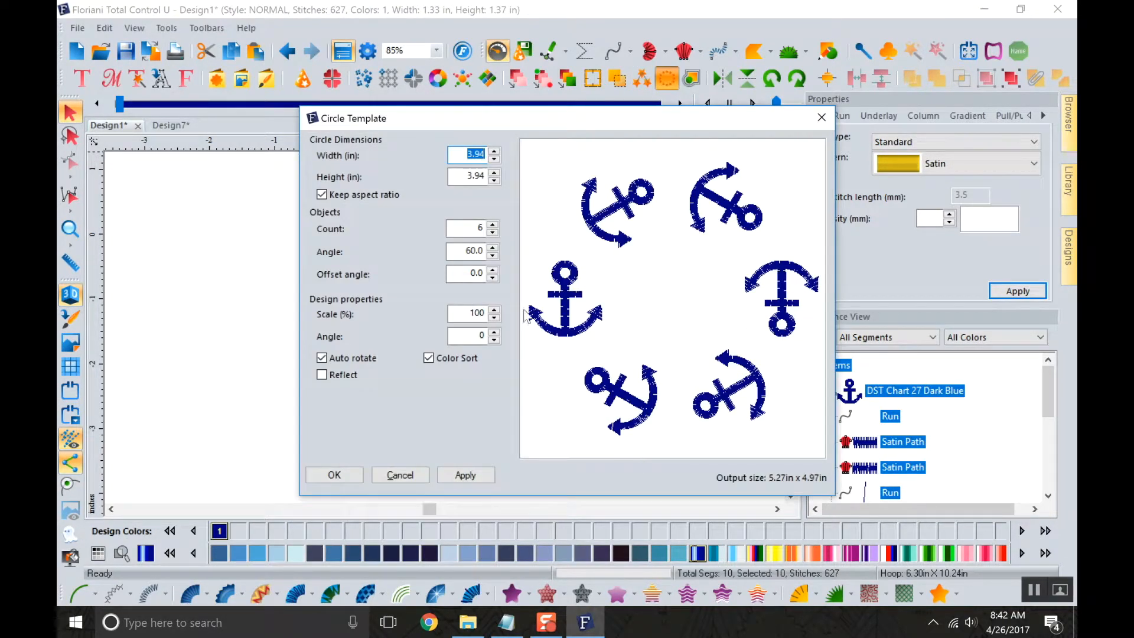
pyautogui.click(322, 357)
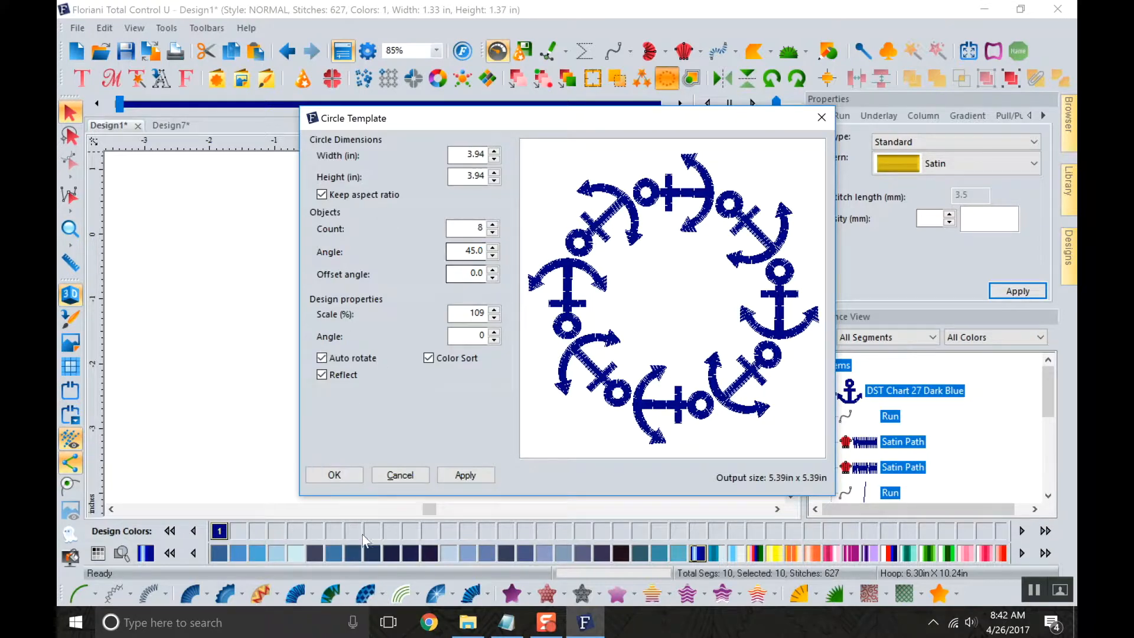
pyautogui.click(412, 470)
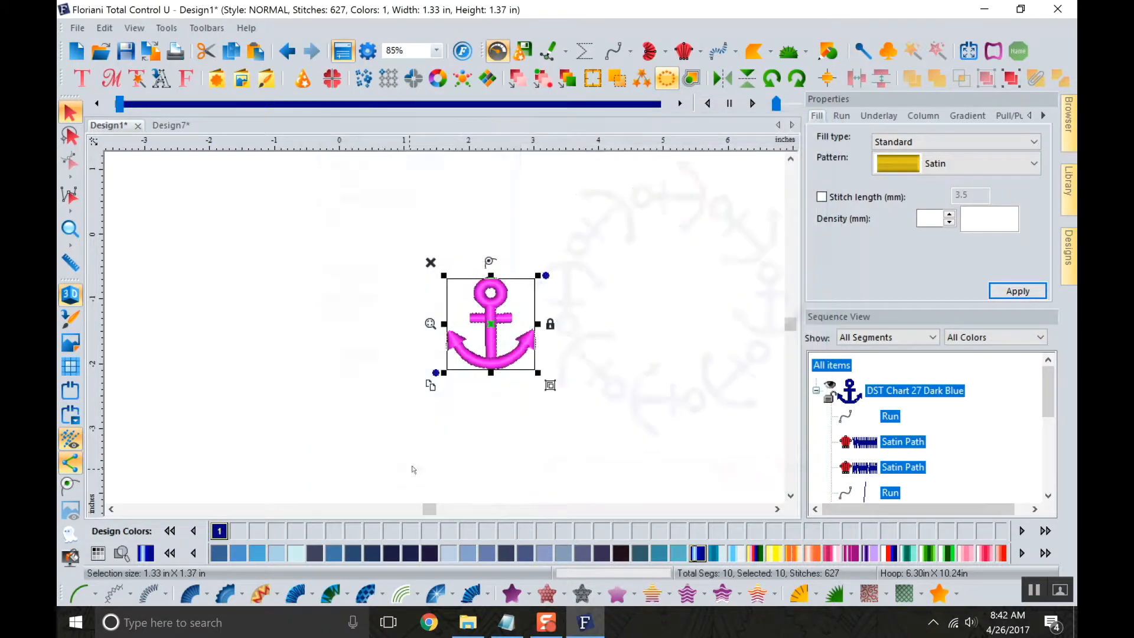
# Try flipping the anchor horizontally and vertically several times.
pyautogui.click(722, 80)
pyautogui.click(721, 80)
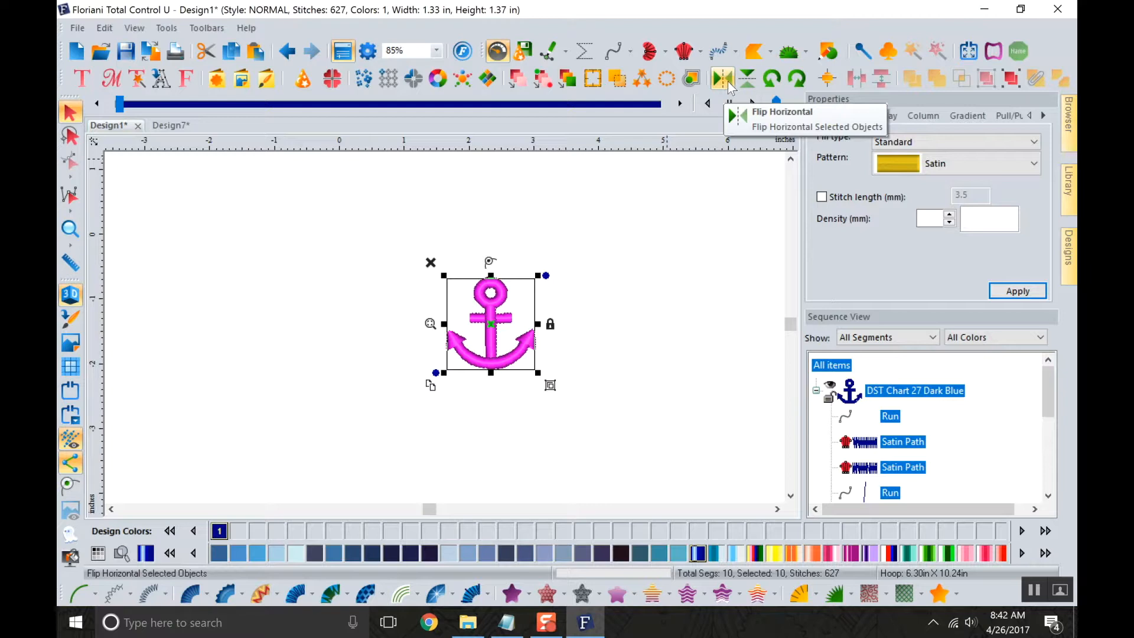
pyautogui.click(746, 79)
pyautogui.click(747, 79)
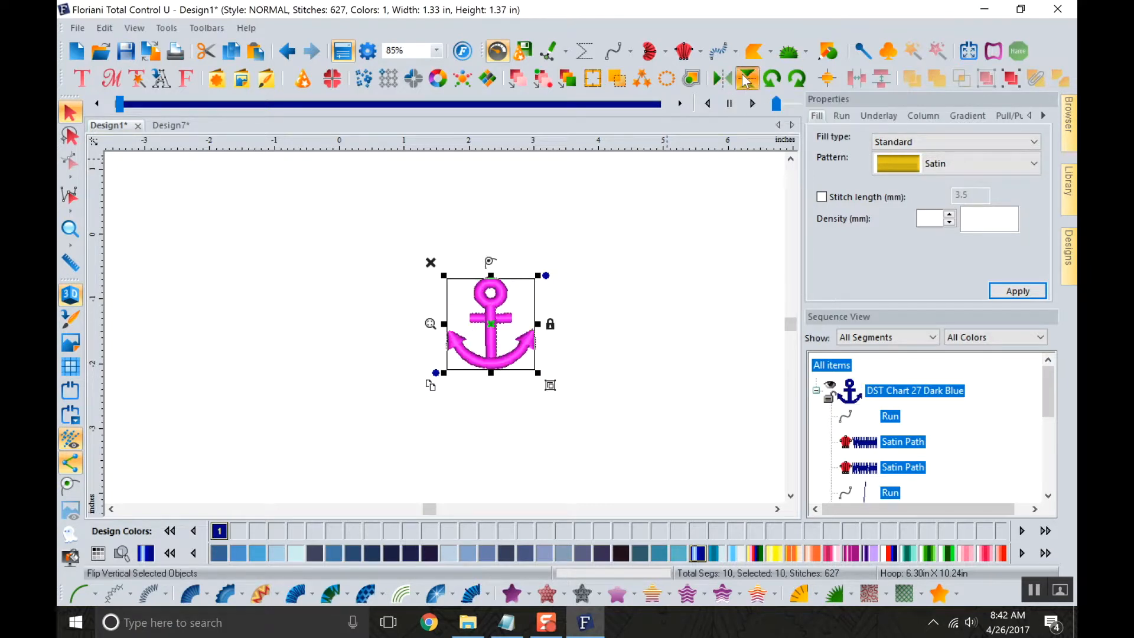
pyautogui.click(747, 78)
pyautogui.click(747, 80)
pyautogui.click(747, 80)
# Rotate the anchor left and right in quarter turns until it lies sideways with its ring facing left.
pyautogui.click(773, 77)
pyautogui.click(772, 78)
pyautogui.click(772, 78)
pyautogui.click(772, 77)
pyautogui.click(797, 79)
pyautogui.click(797, 79)
pyautogui.click(796, 79)
pyautogui.click(797, 79)
pyautogui.click(797, 79)
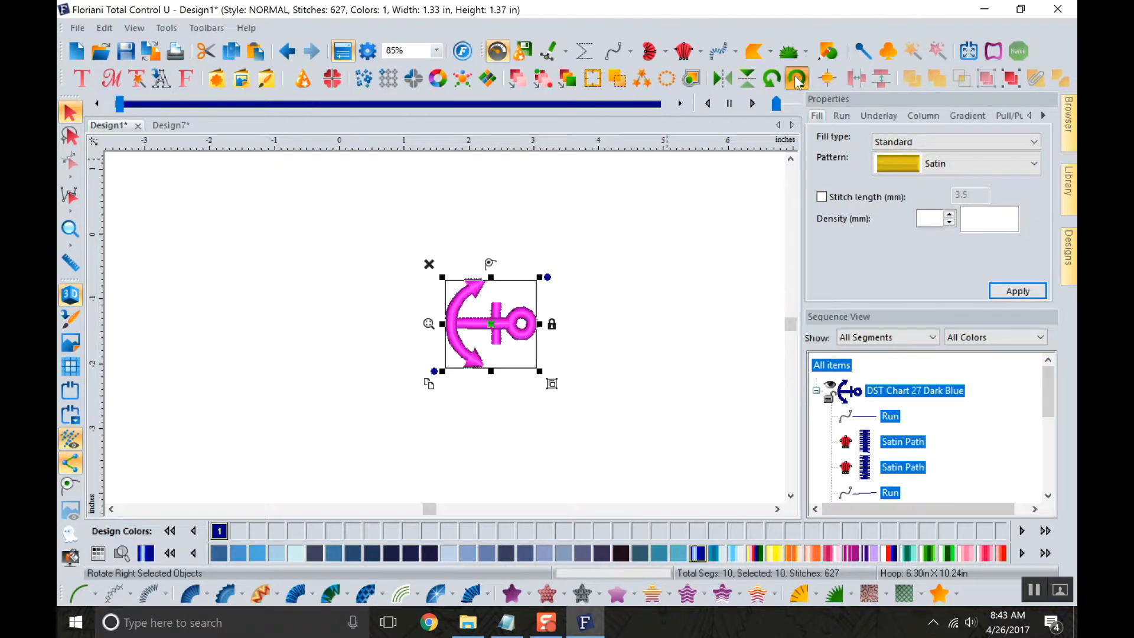
pyautogui.click(797, 79)
pyautogui.click(797, 80)
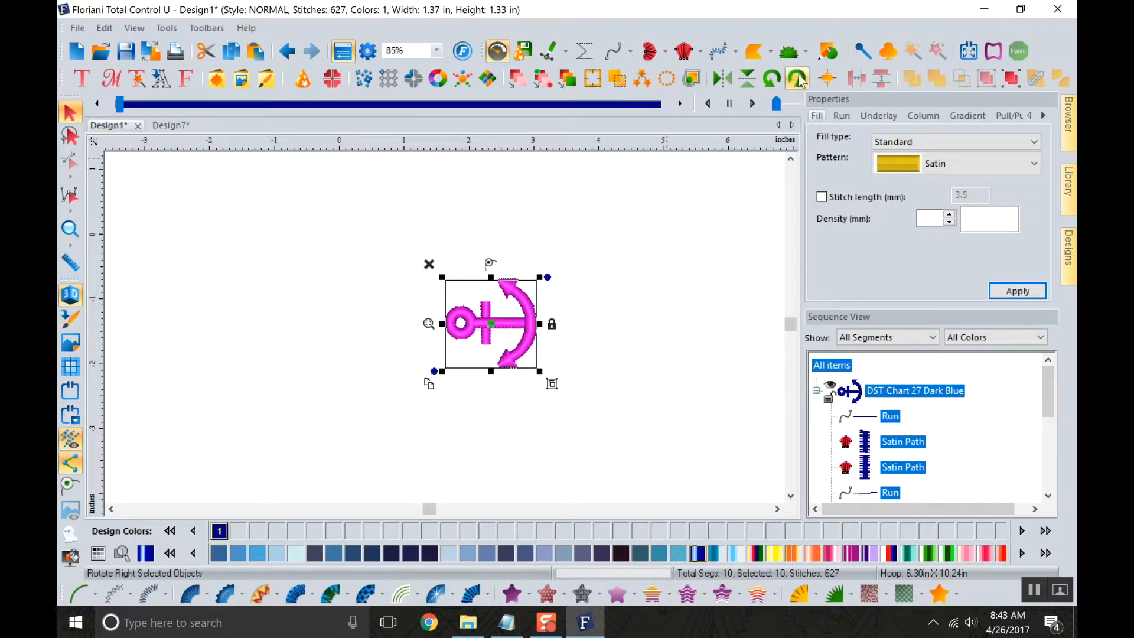
pyautogui.click(828, 80)
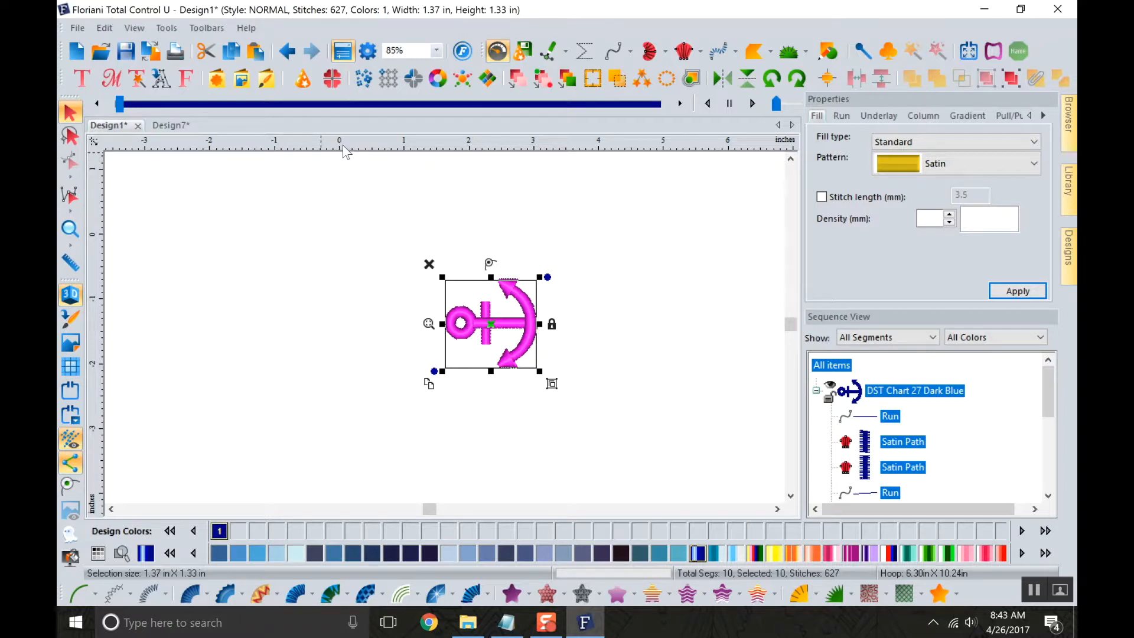
# Add a horizontal and a vertical guide line crossing at the rulers' zero point in Design1.
pyautogui.moveTo(107, 288); pyautogui.dragTo(341, 306)
pyautogui.moveTo(316, 398); pyautogui.dragTo(263, 306)
pyautogui.scroll(-2, 349, 455)
pyautogui.scroll(3, 384, 302)
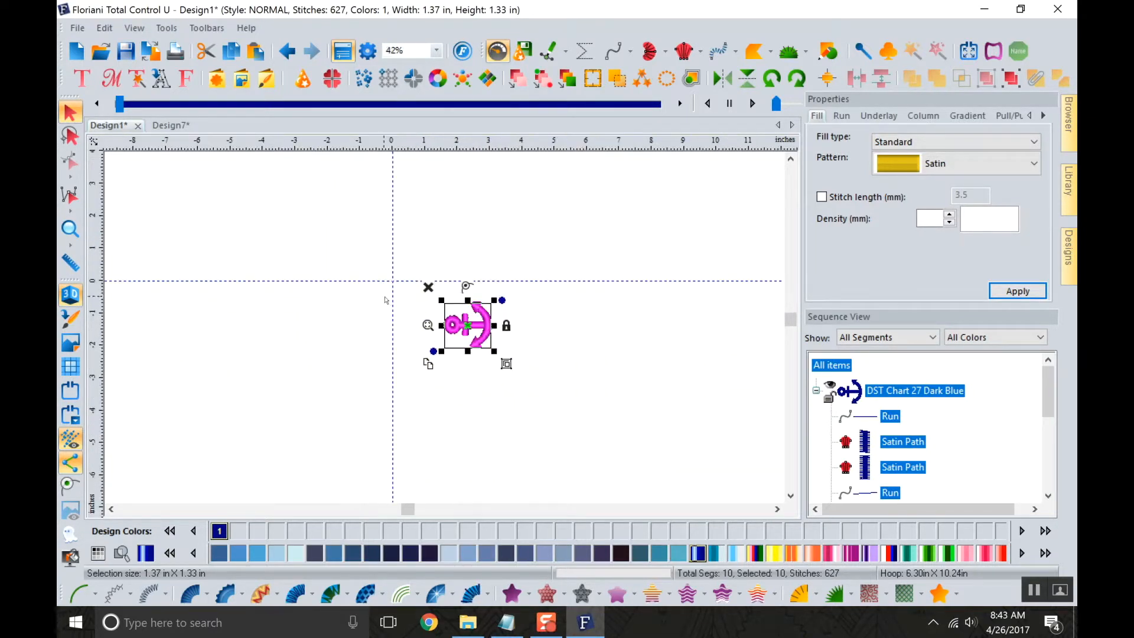
pyautogui.scroll(-3, 321, 258)
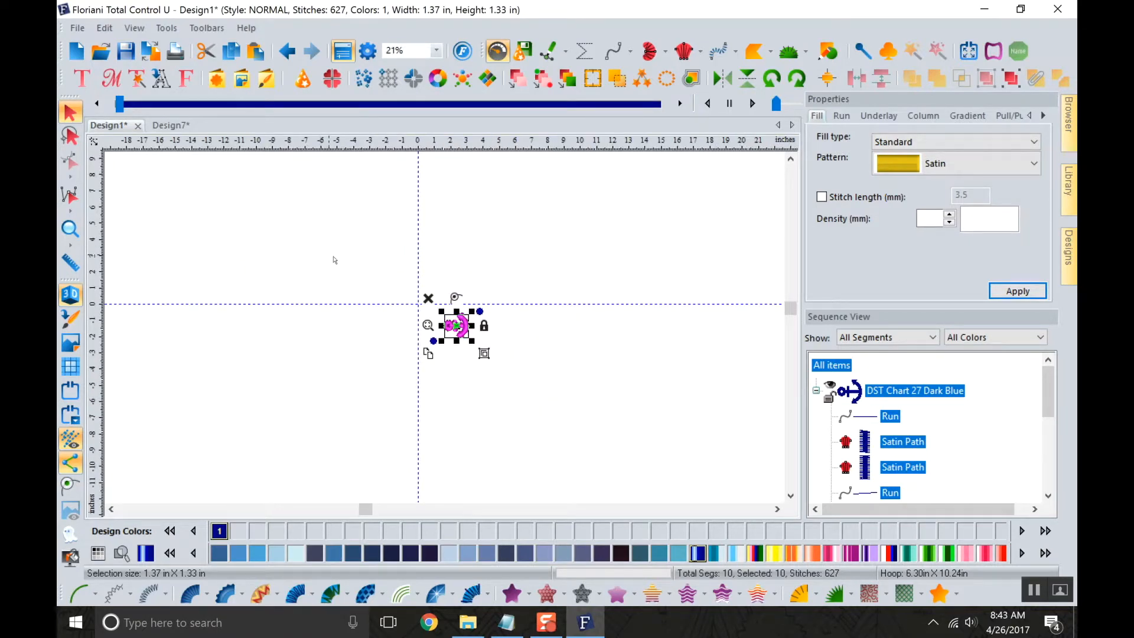
# Center the anchor on the guide lines' crossing, rotate it a quarter turn right to stand upright, and deselect it.
pyautogui.scroll(2, 360, 267)
pyautogui.click(823, 70)
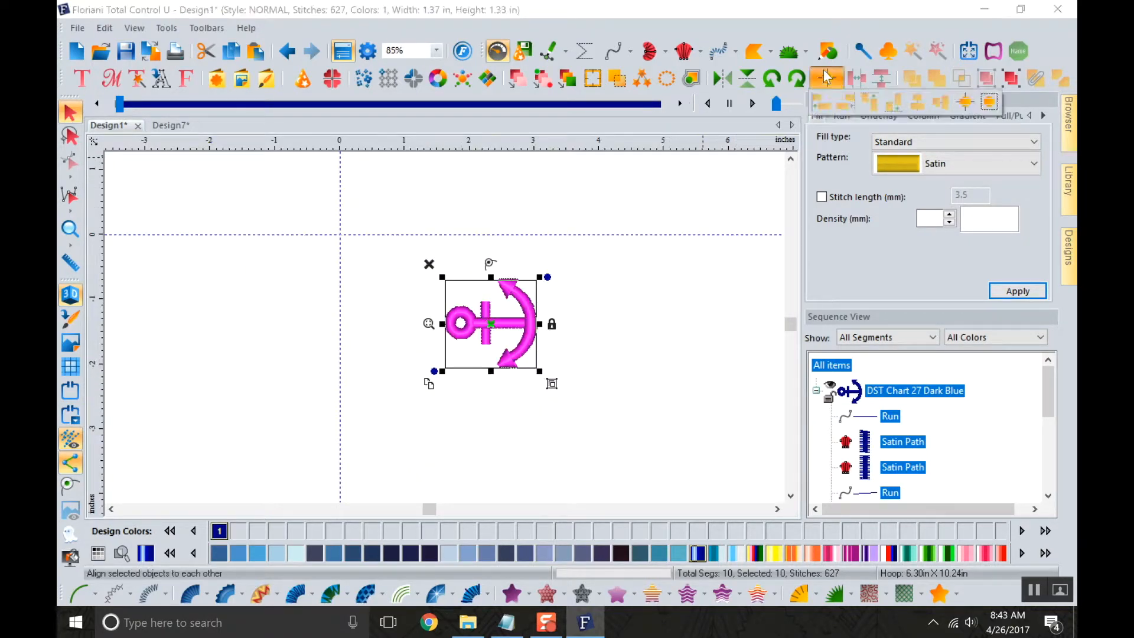
pyautogui.click(967, 103)
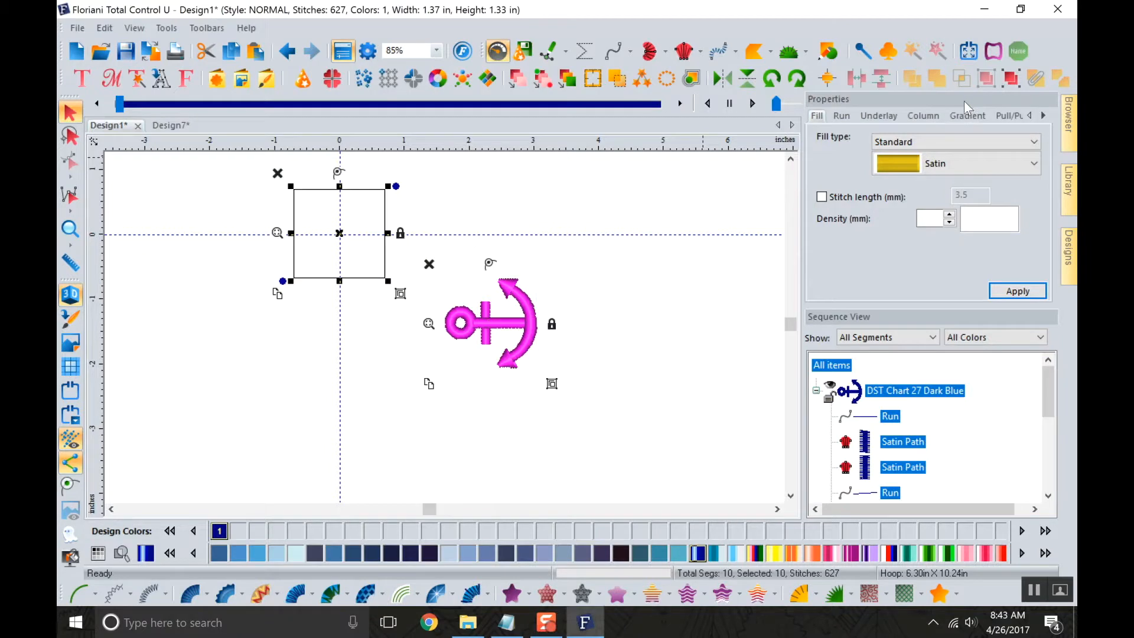
pyautogui.click(792, 78)
pyautogui.click(568, 482)
pyautogui.scroll(1, 380, 332)
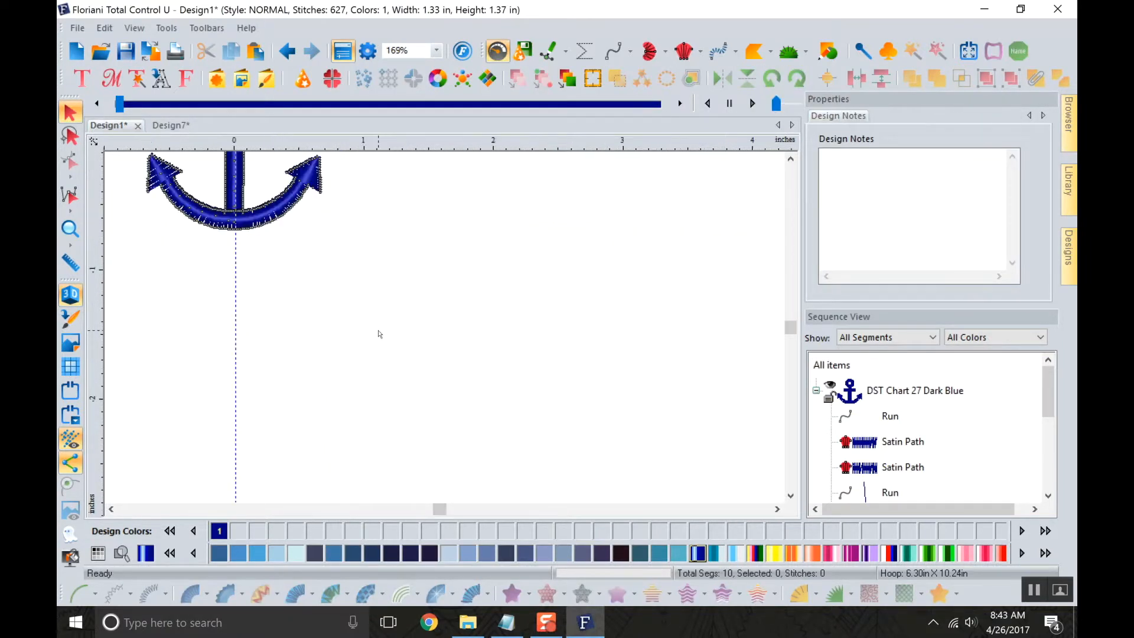
pyautogui.scroll(-2, 380, 334)
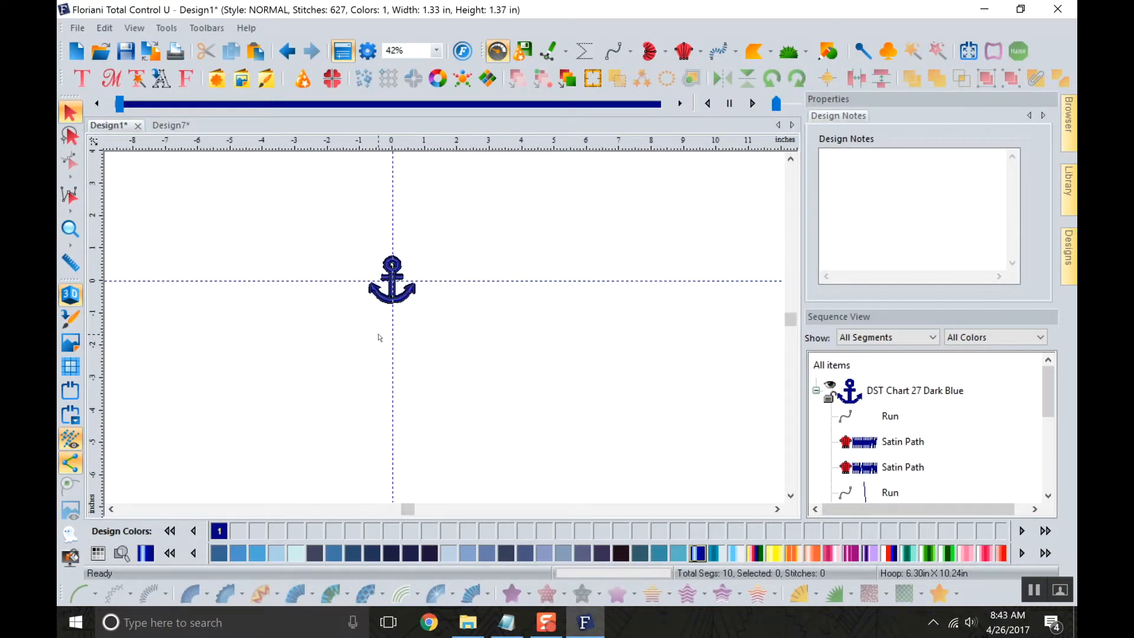
pyautogui.click(436, 50)
pyautogui.click(411, 86)
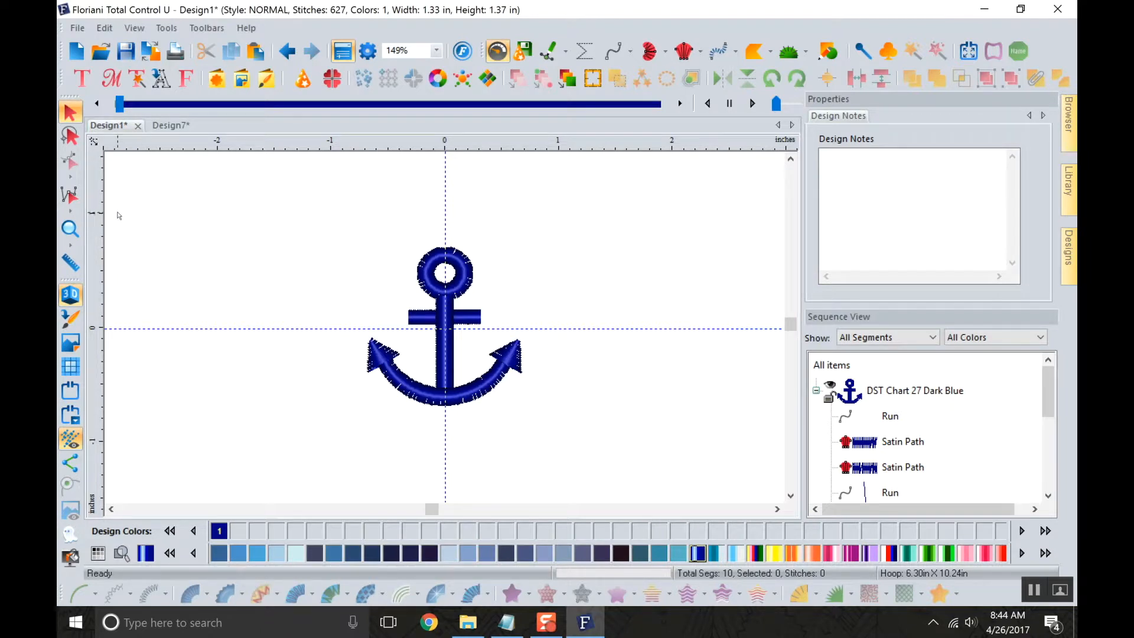
# Float the Edit toolbar over the empty canvas beside the anchor and nudge the anchor slightly upward.
pyautogui.moveTo(70, 96); pyautogui.dragTo(235, 229)
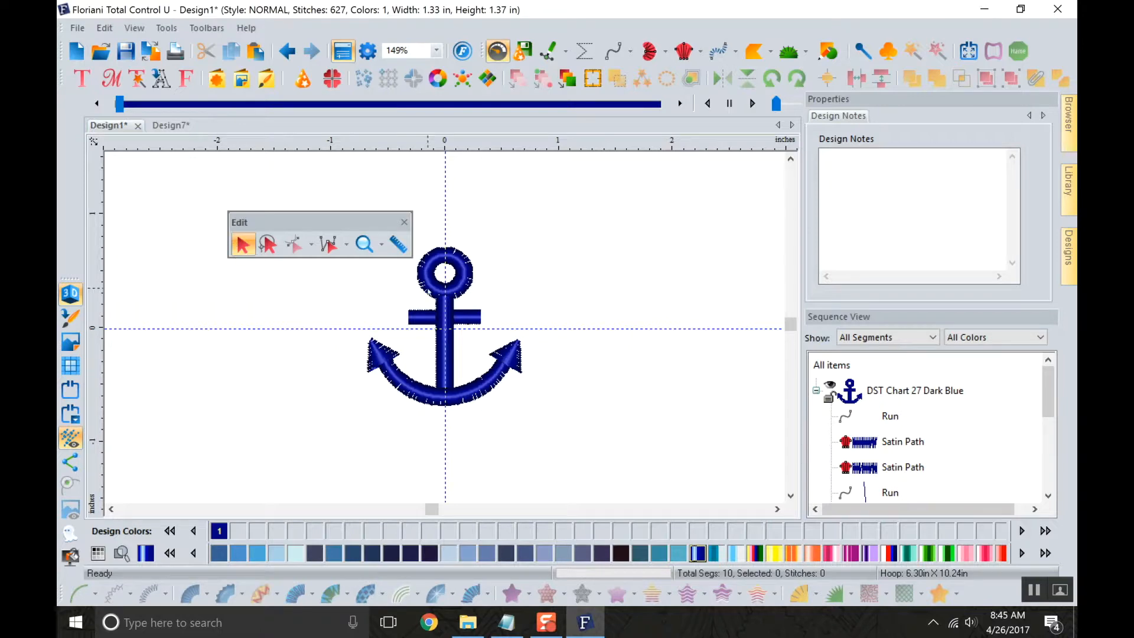
pyautogui.moveTo(455, 283)
pyautogui.mouseDown()
pyautogui.moveTo(575, 260)
pyautogui.moveTo(555, 331)
pyautogui.moveTo(677, 331)
pyautogui.moveTo(473, 291)
pyautogui.moveTo(467, 279)
pyautogui.mouseUp()
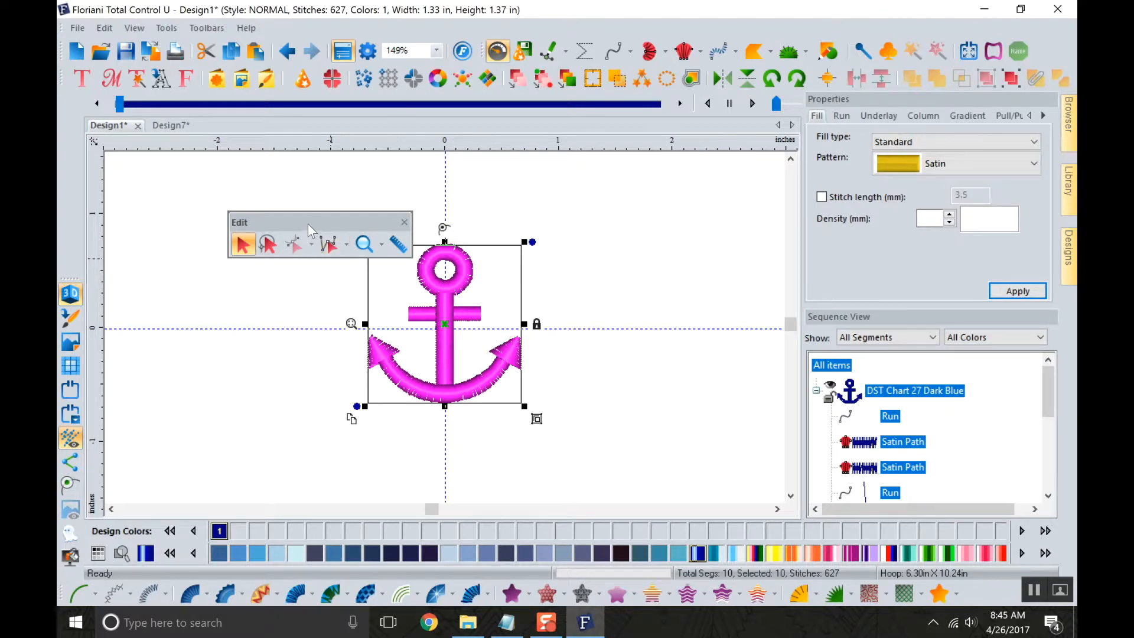
pyautogui.moveTo(307, 225); pyautogui.dragTo(277, 178)
# Deselect the anchor and reselect the whole shape with the lasso selection tool.
pyautogui.click(232, 337)
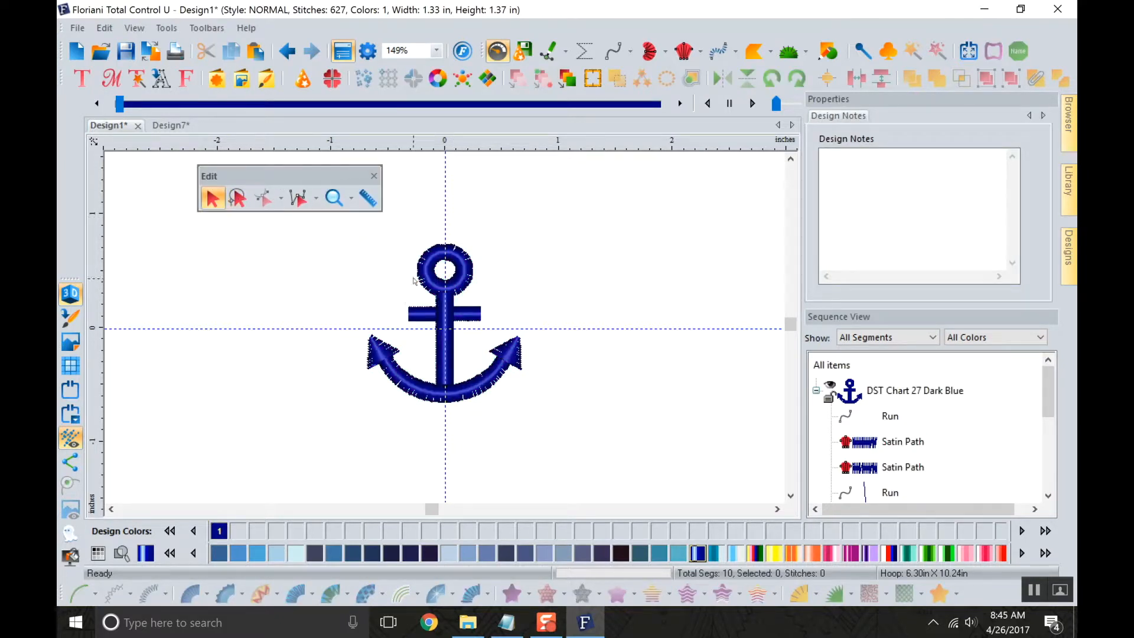
pyautogui.click(237, 198)
pyautogui.moveTo(381, 452)
pyautogui.mouseDown()
pyautogui.moveTo(333, 341)
pyautogui.moveTo(395, 235)
pyautogui.moveTo(486, 223)
pyautogui.moveTo(582, 352)
pyautogui.moveTo(512, 426)
pyautogui.moveTo(427, 458)
pyautogui.moveTo(378, 454)
pyautogui.moveTo(366, 440)
pyautogui.moveTo(407, 456)
pyautogui.moveTo(393, 468)
pyautogui.mouseUp()
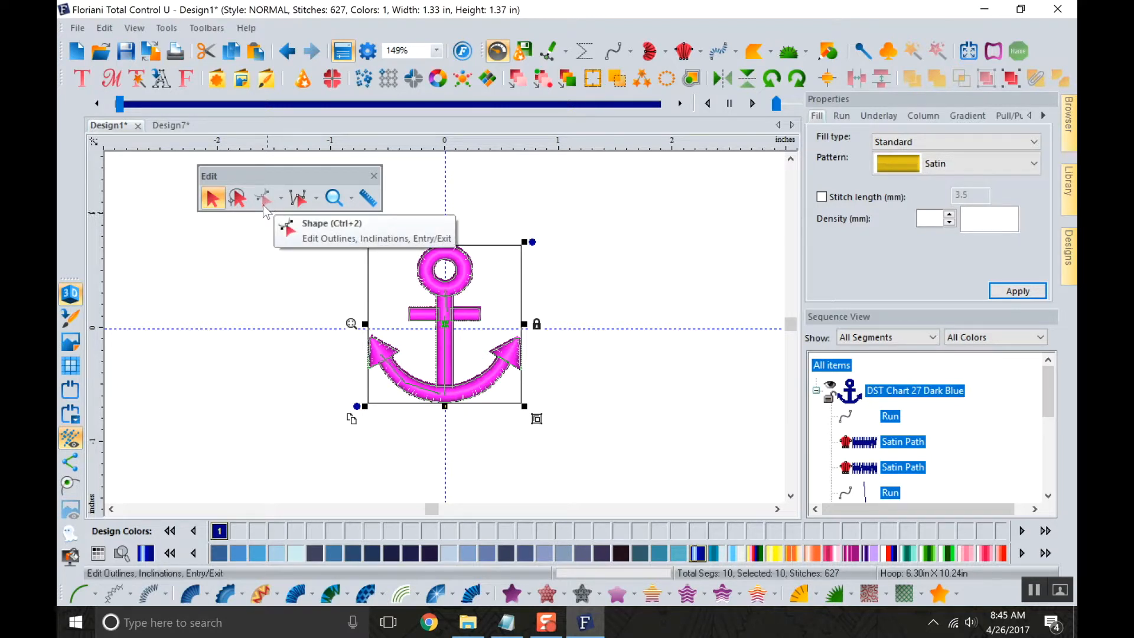
# In stitch editing, pull five individual stitch points outward from the anchor's curved arms.
pyautogui.click(299, 200)
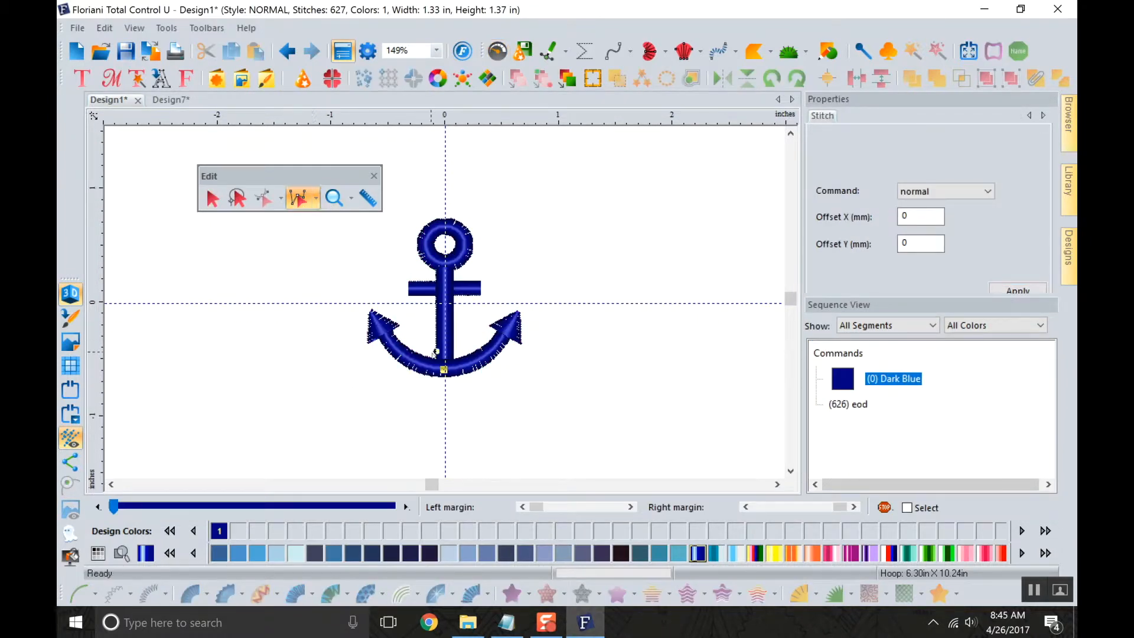
pyautogui.moveTo(444, 370)
pyautogui.mouseDown()
pyautogui.moveTo(519, 405)
pyautogui.moveTo(545, 377)
pyautogui.mouseUp()
pyautogui.moveTo(503, 340); pyautogui.dragTo(559, 430)
pyautogui.moveTo(482, 365); pyautogui.dragTo(478, 446)
pyautogui.moveTo(407, 366); pyautogui.dragTo(402, 424)
pyautogui.moveTo(389, 353); pyautogui.dragTo(362, 403)
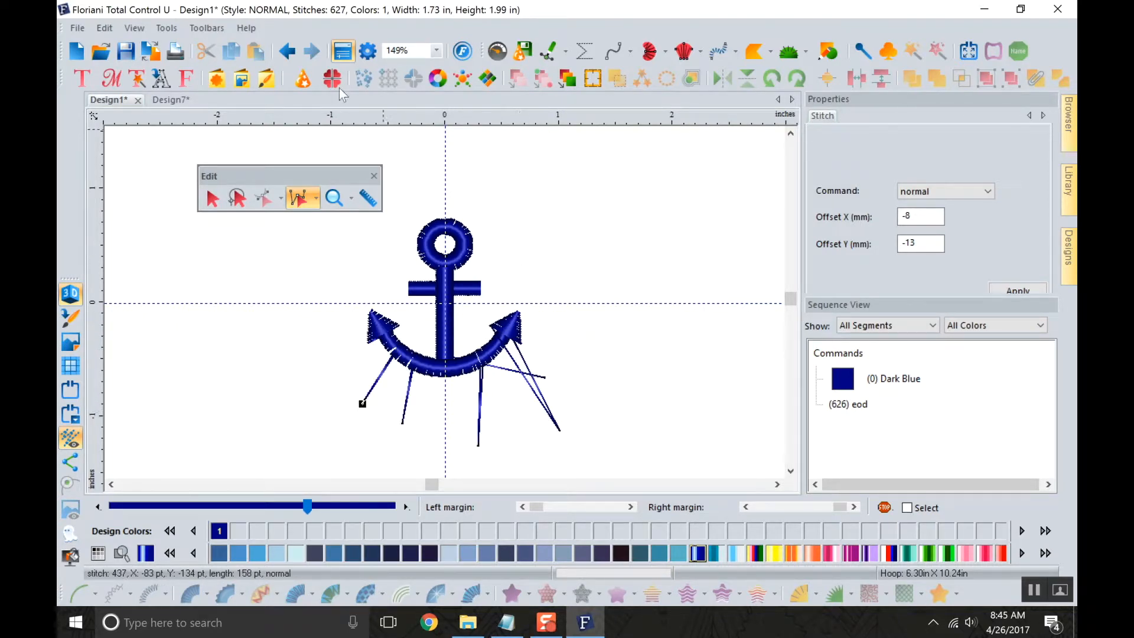
# Undo the five stitch point moves on the anchor.
pyautogui.click(286, 53)
pyautogui.click(286, 53)
pyautogui.click(286, 53)
pyautogui.click(286, 53)
pyautogui.click(286, 52)
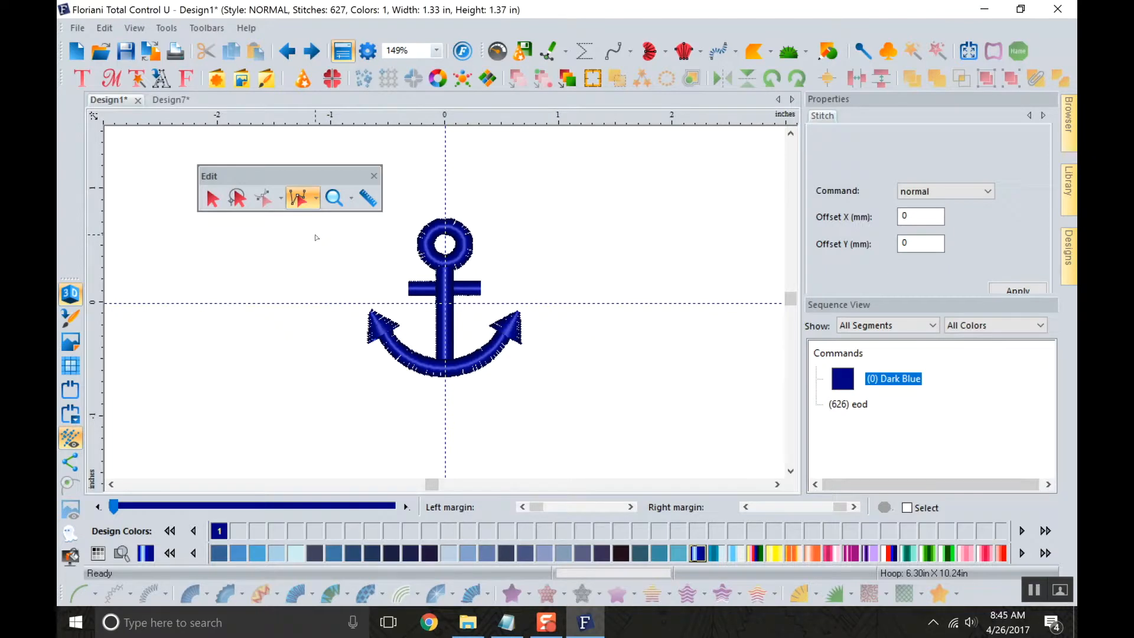
# Pan around the anchor and magnify the stitches near its crossbar to examine them.
pyautogui.click(335, 202)
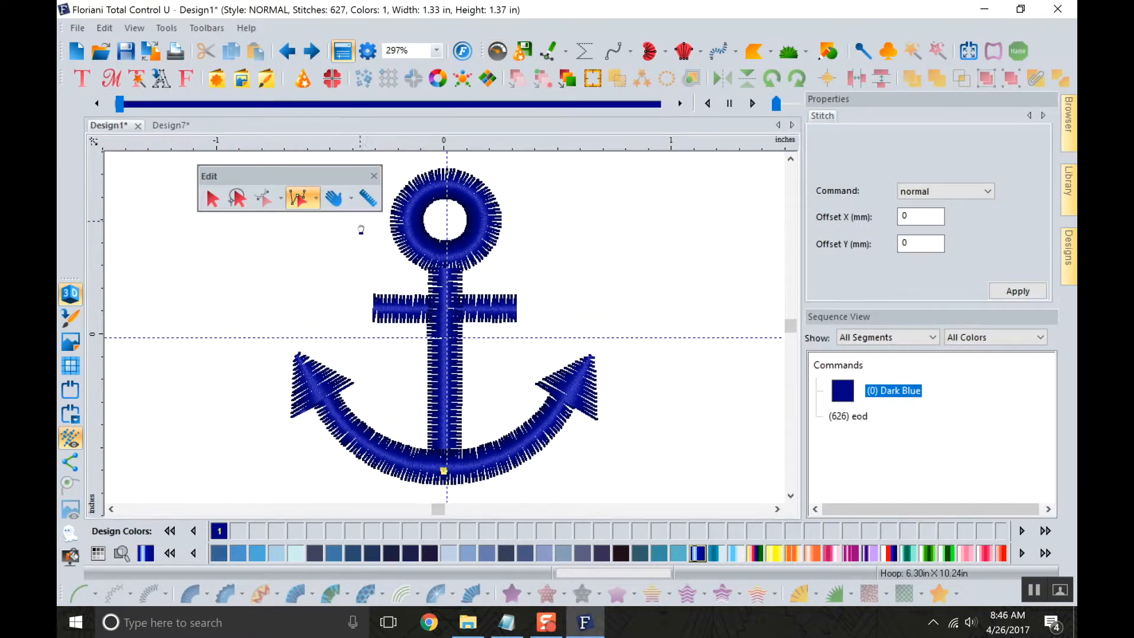
pyautogui.moveTo(473, 289); pyautogui.dragTo(469, 622)
pyautogui.moveTo(466, 567); pyautogui.dragTo(485, 265)
pyautogui.click(350, 201)
pyautogui.click(329, 220)
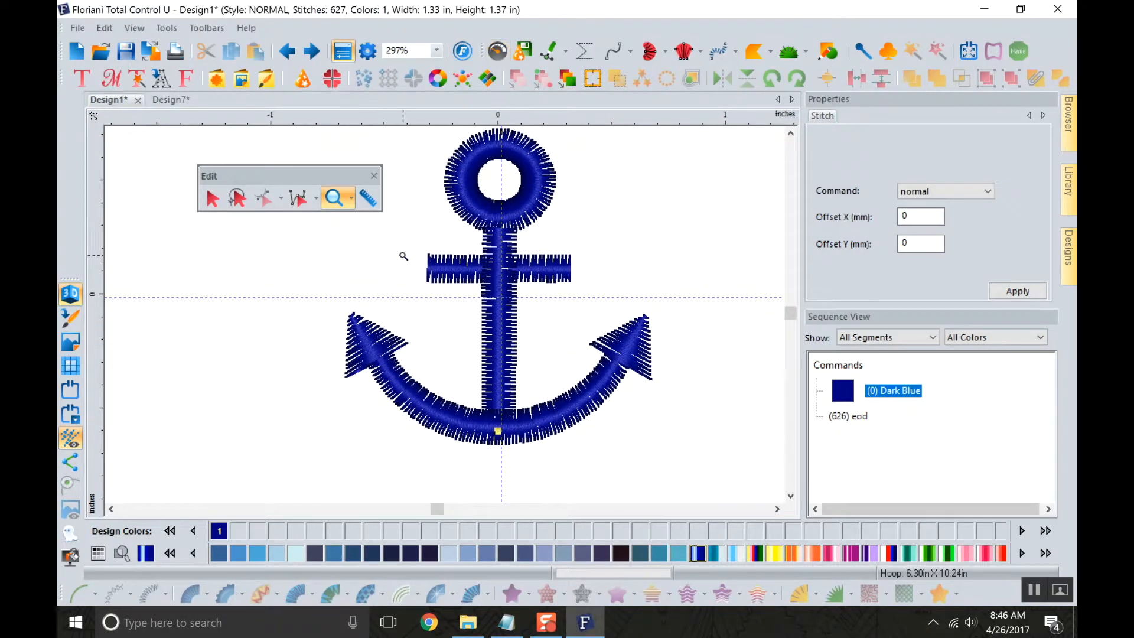
pyautogui.click(462, 241)
pyautogui.click(464, 240)
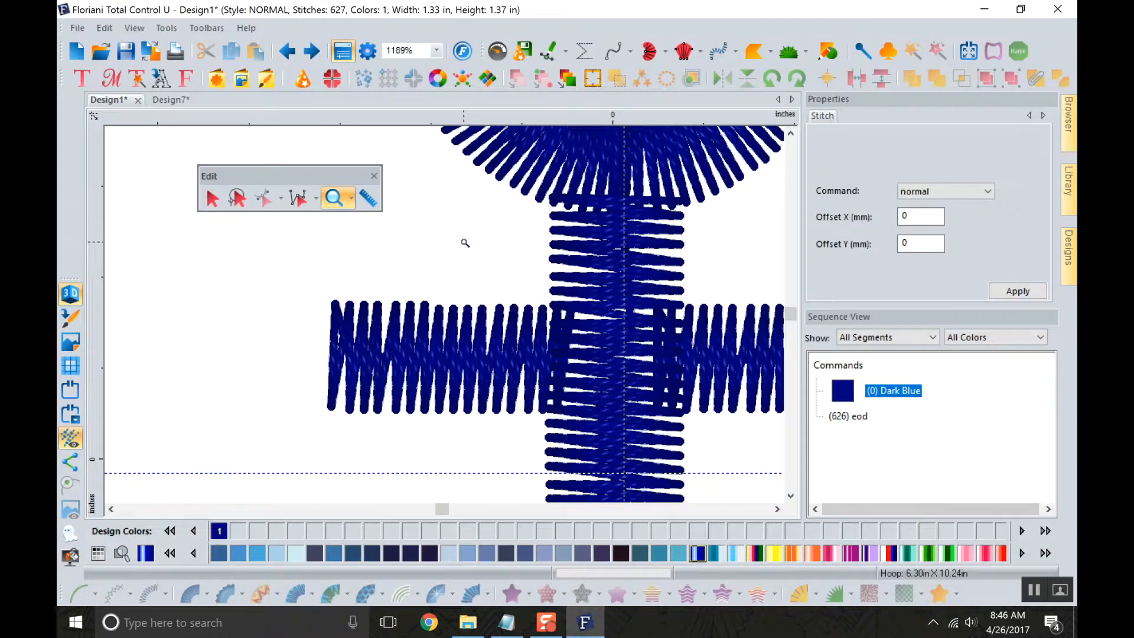
pyautogui.click(466, 242)
pyautogui.click(473, 244)
pyautogui.scroll(-5, 526, 365)
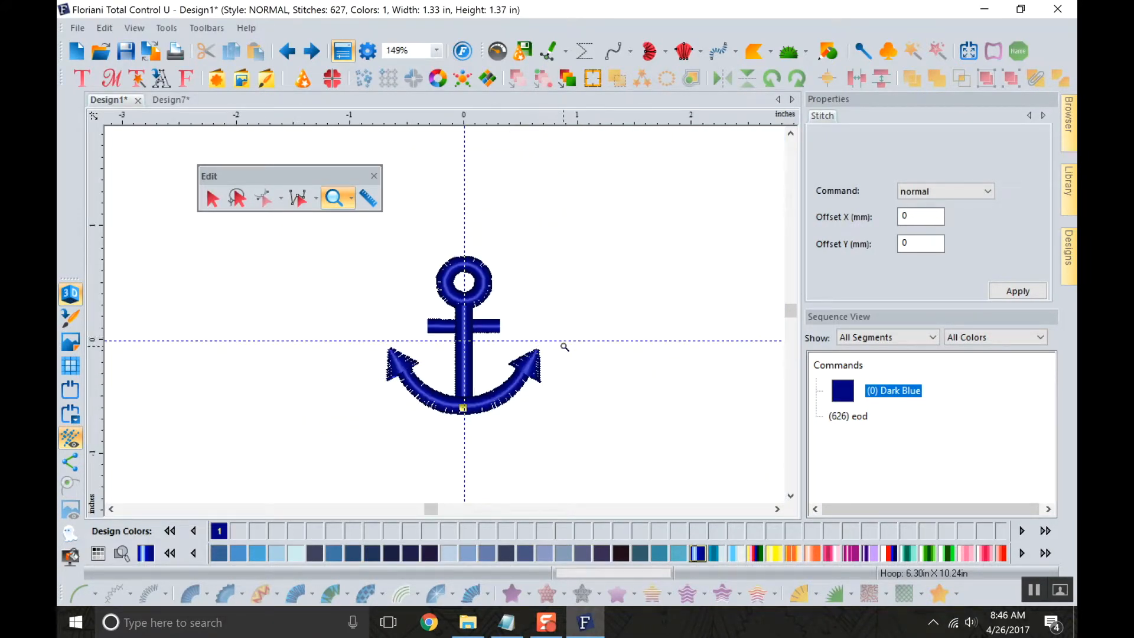
# Examine the stitches at the anchor's left and right arrow tips using zoom windows.
pyautogui.moveTo(371, 342); pyautogui.dragTo(422, 374)
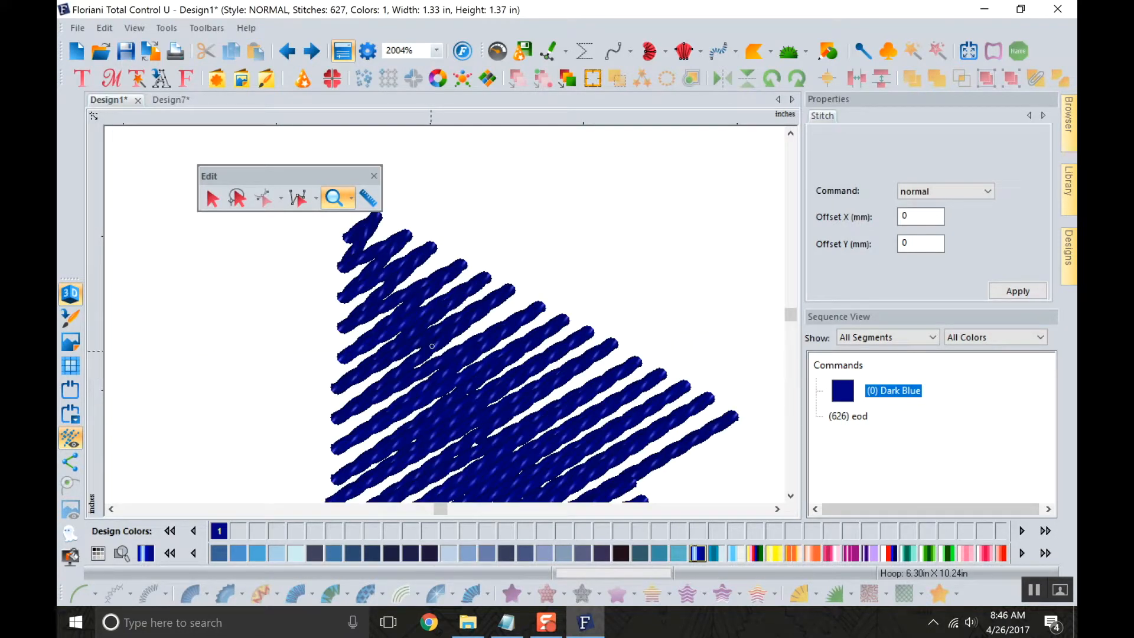
pyautogui.scroll(-4, 508, 272)
pyautogui.moveTo(417, 211); pyautogui.dragTo(585, 382)
pyautogui.moveTo(548, 327); pyautogui.dragTo(625, 395)
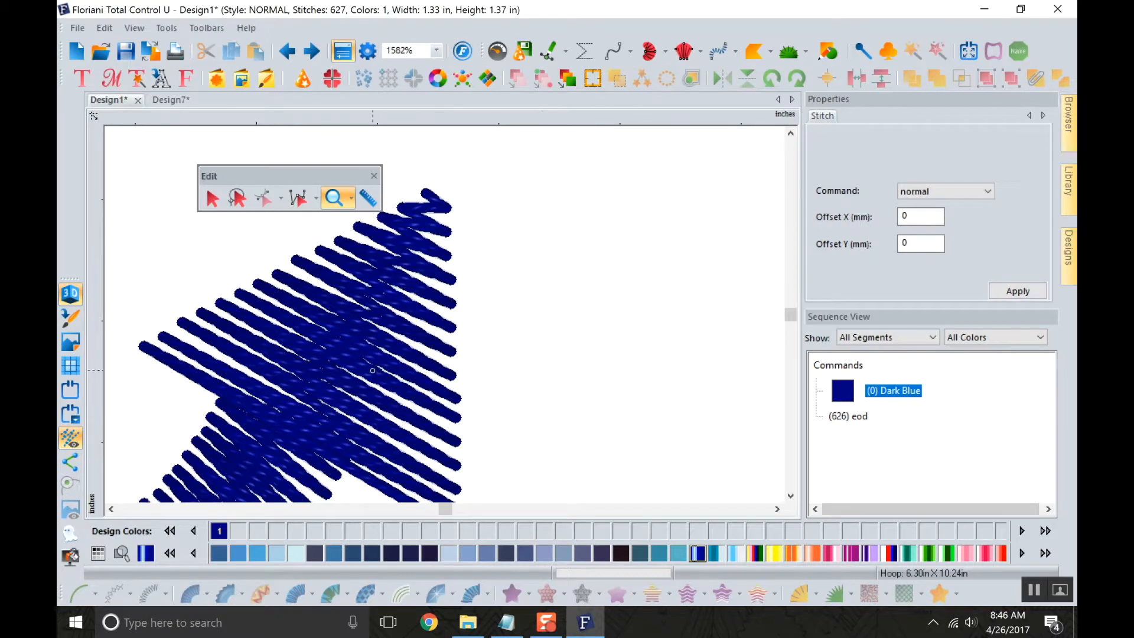
pyautogui.scroll(-2, 348, 253)
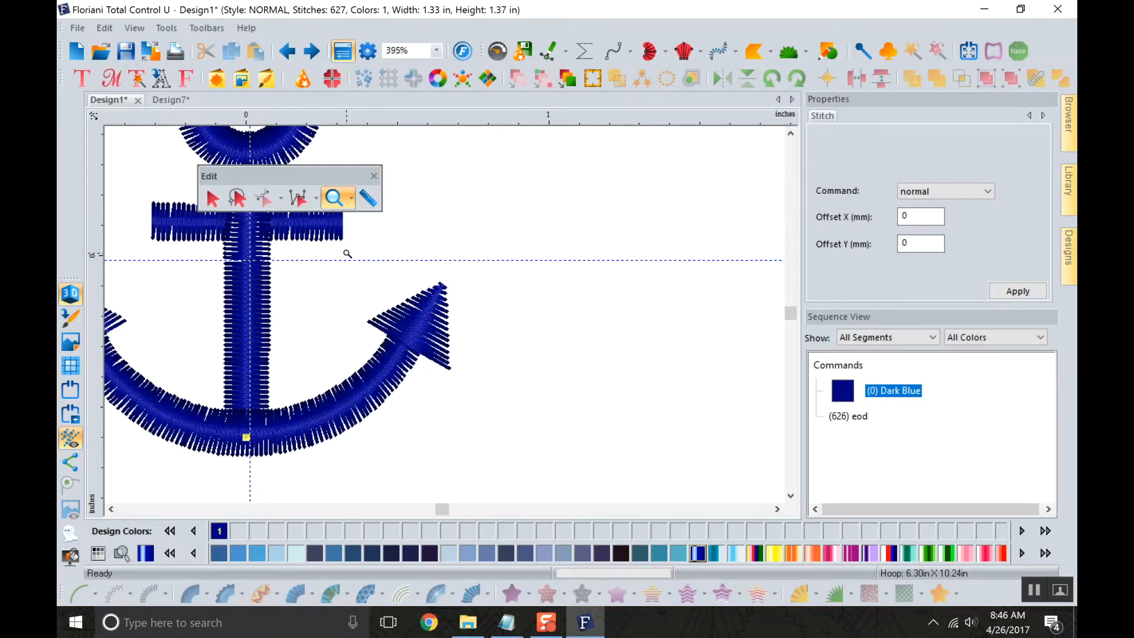
# Measure the width of the anchor's right curved arm and a longer distance across the empty canvas beside it.
pyautogui.click(368, 199)
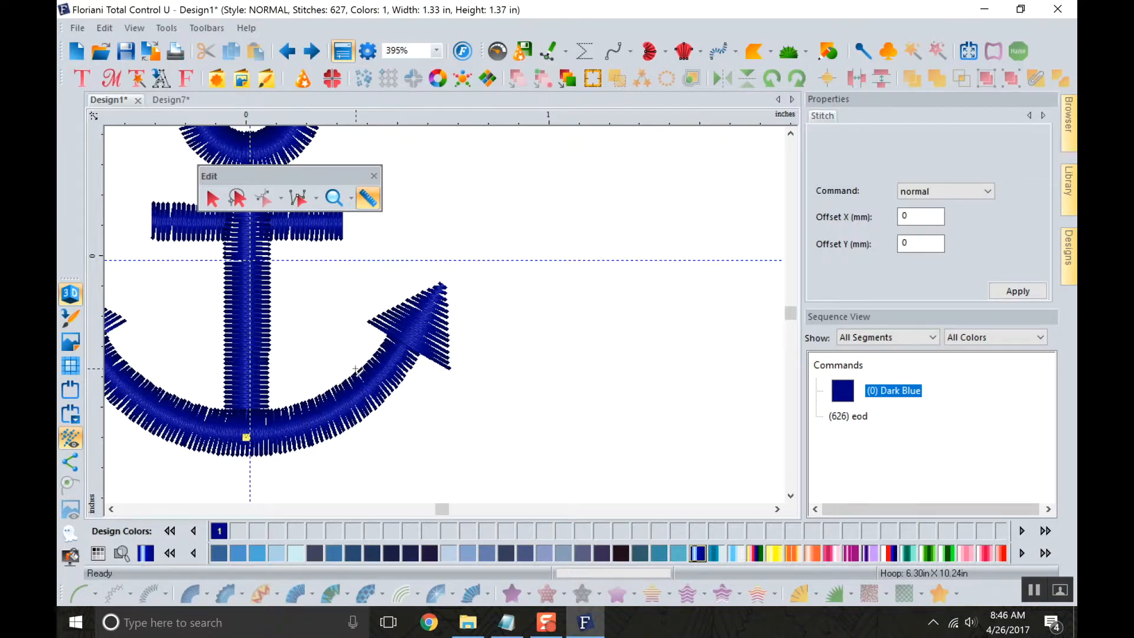
pyautogui.moveTo(359, 371); pyautogui.dragTo(375, 389)
pyautogui.moveTo(373, 387); pyautogui.dragTo(359, 376)
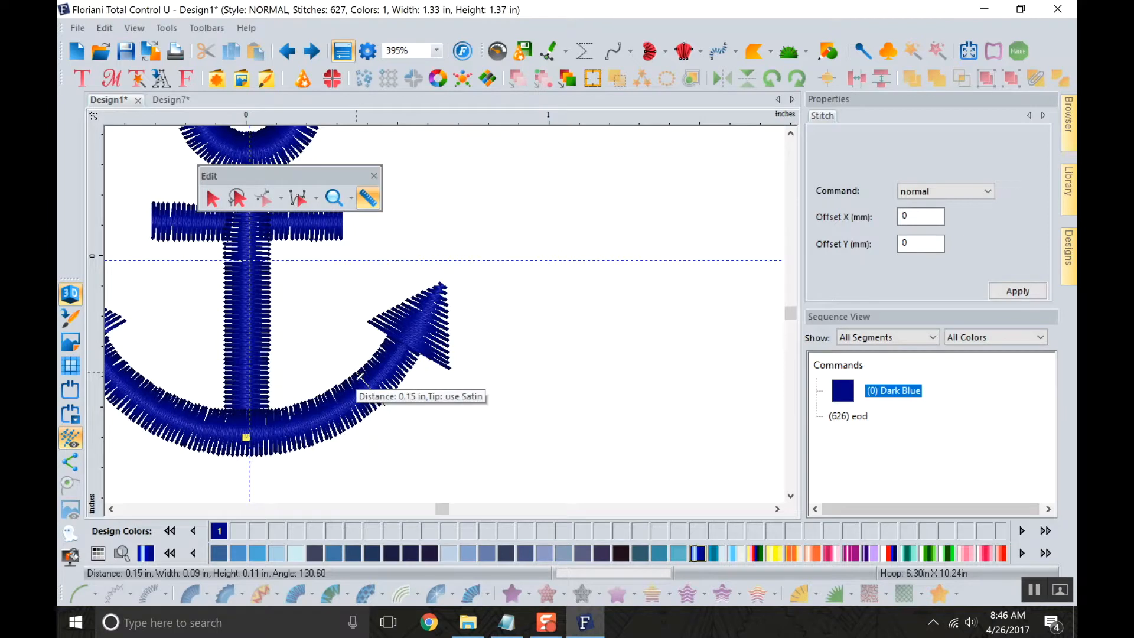
pyautogui.moveTo(357, 372); pyautogui.dragTo(356, 371)
pyautogui.moveTo(485, 353); pyautogui.dragTo(723, 374)
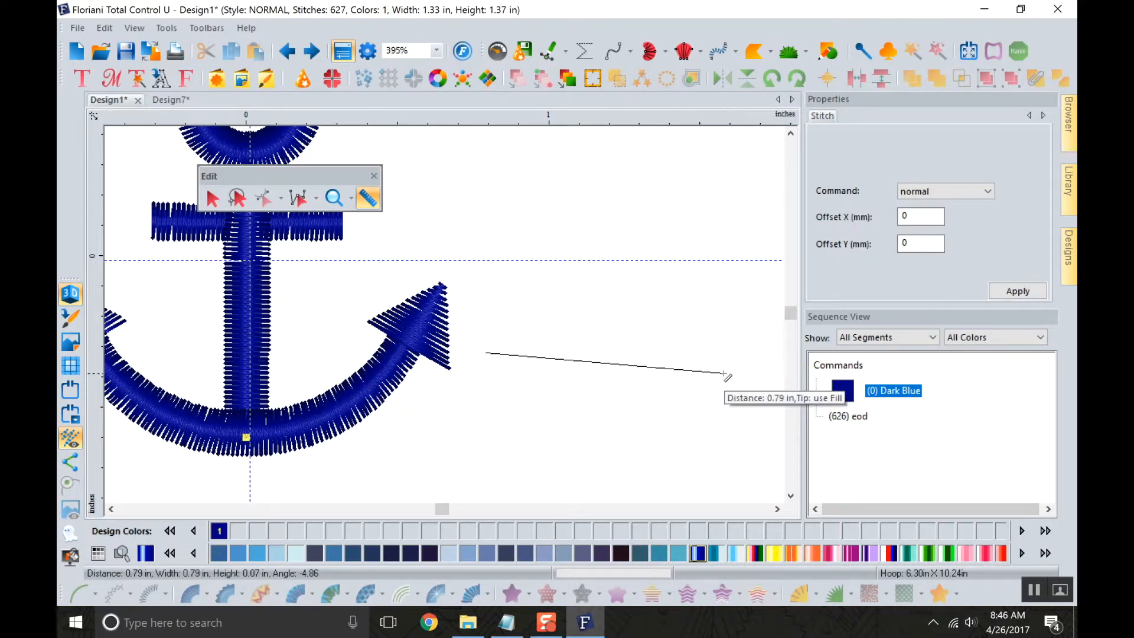
pyautogui.moveTo(726, 375); pyautogui.dragTo(726, 375)
# Dock the Edit toolbar back in place, float the View toolbar beside the anchor, and fit the design to the view.
pyautogui.scroll(-3, 417, 269)
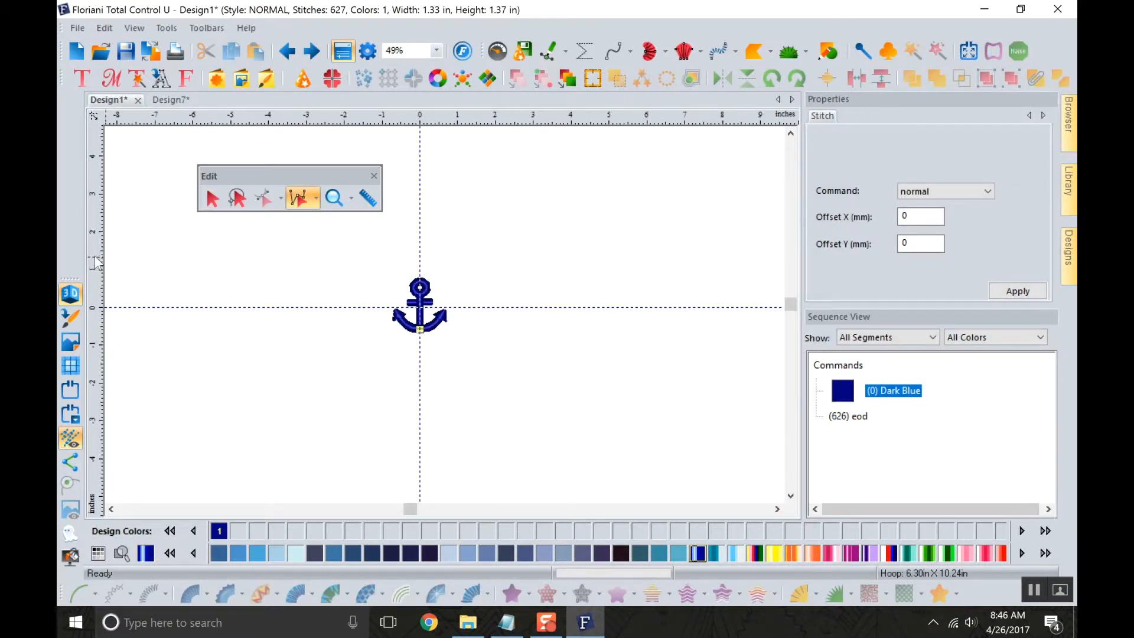
pyautogui.moveTo(260, 175); pyautogui.dragTo(68, 148)
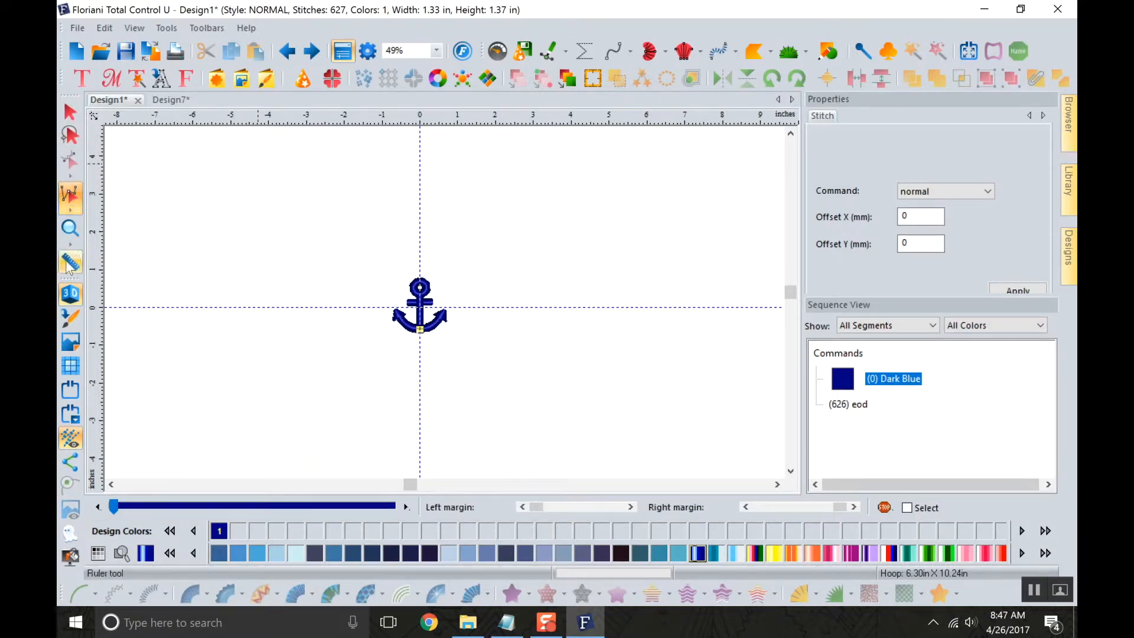
pyautogui.moveTo(70, 278); pyautogui.dragTo(318, 219)
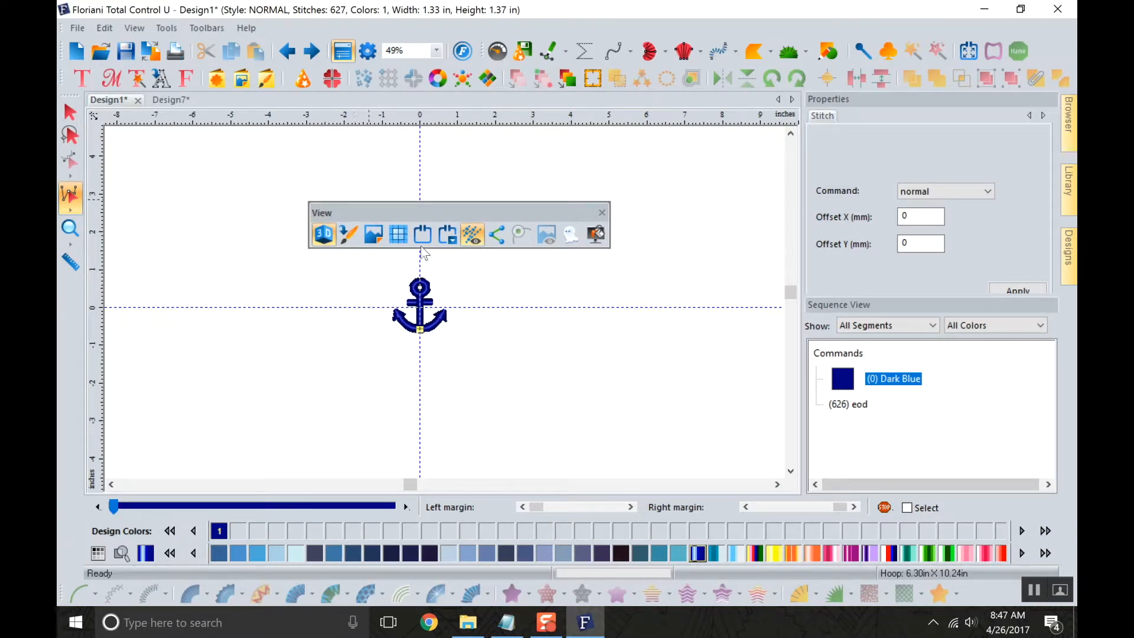
pyautogui.moveTo(406, 207); pyautogui.dragTo(401, 172)
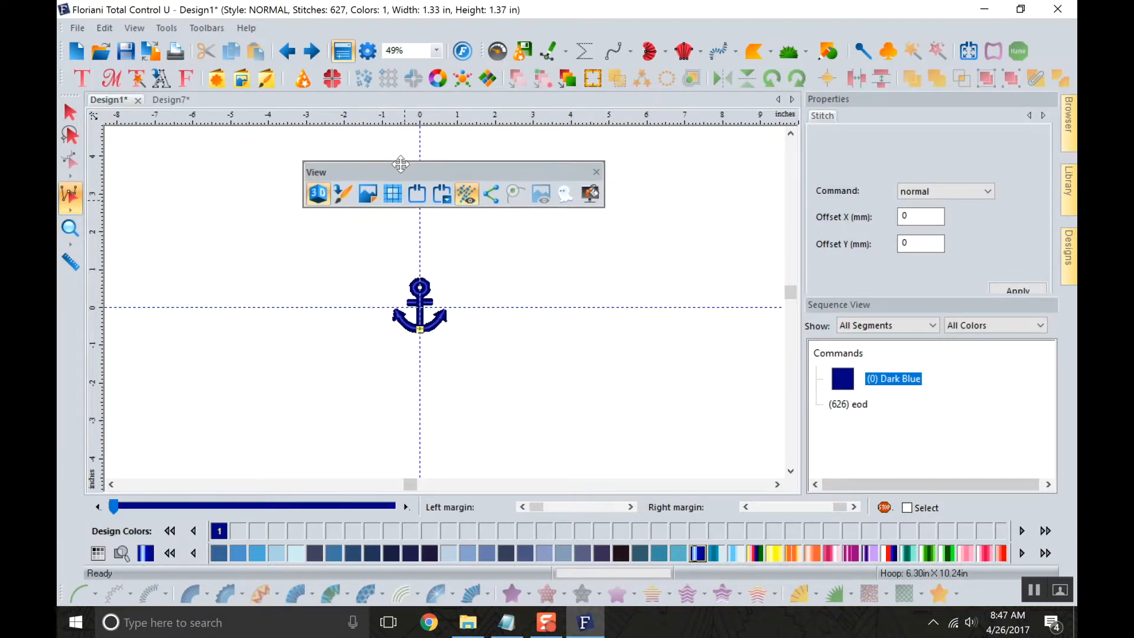
pyautogui.click(436, 51)
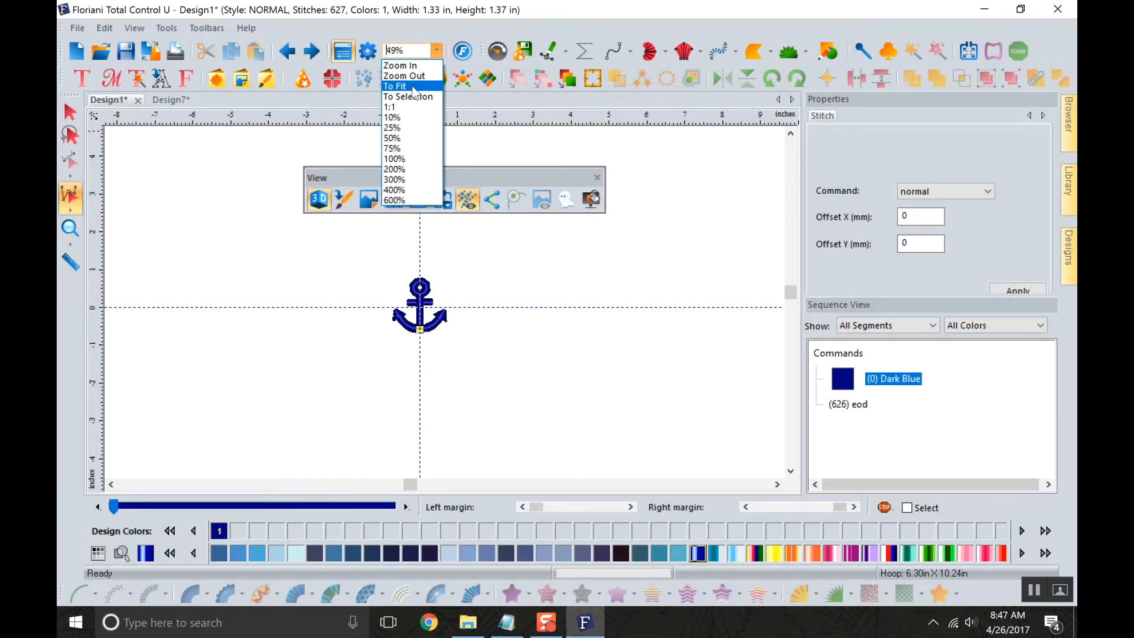
pyautogui.click(413, 88)
pyautogui.moveTo(373, 178); pyautogui.dragTo(679, 175)
# Compare the anchor in flat and 3D stitch display, ending with the 3D display on.
pyautogui.click(624, 198)
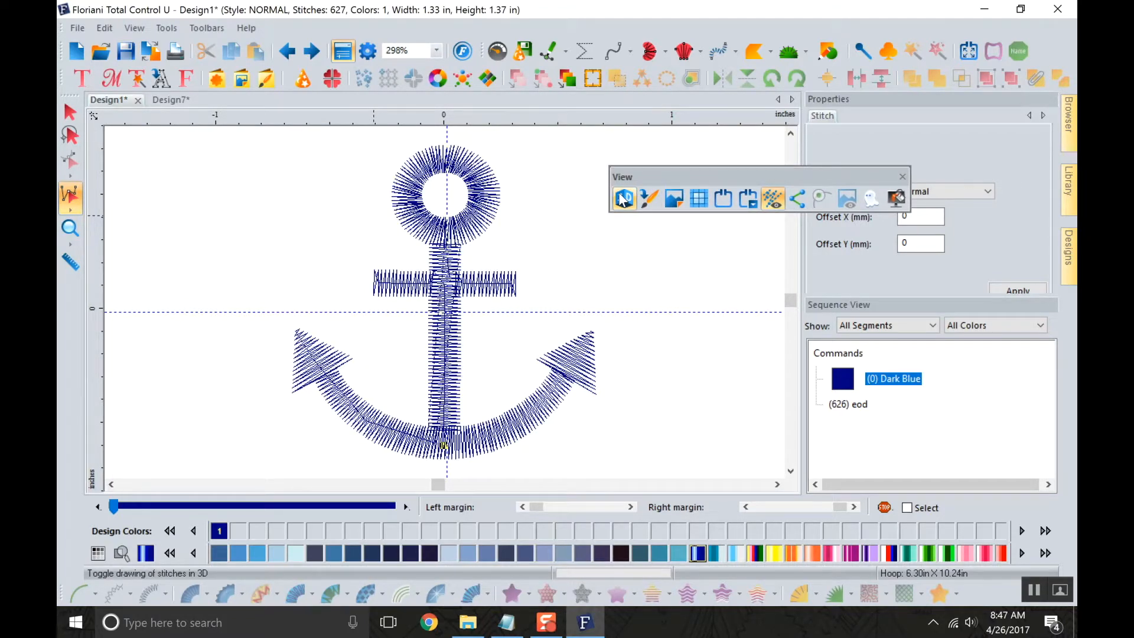
pyautogui.click(623, 199)
pyautogui.click(625, 199)
pyautogui.click(627, 199)
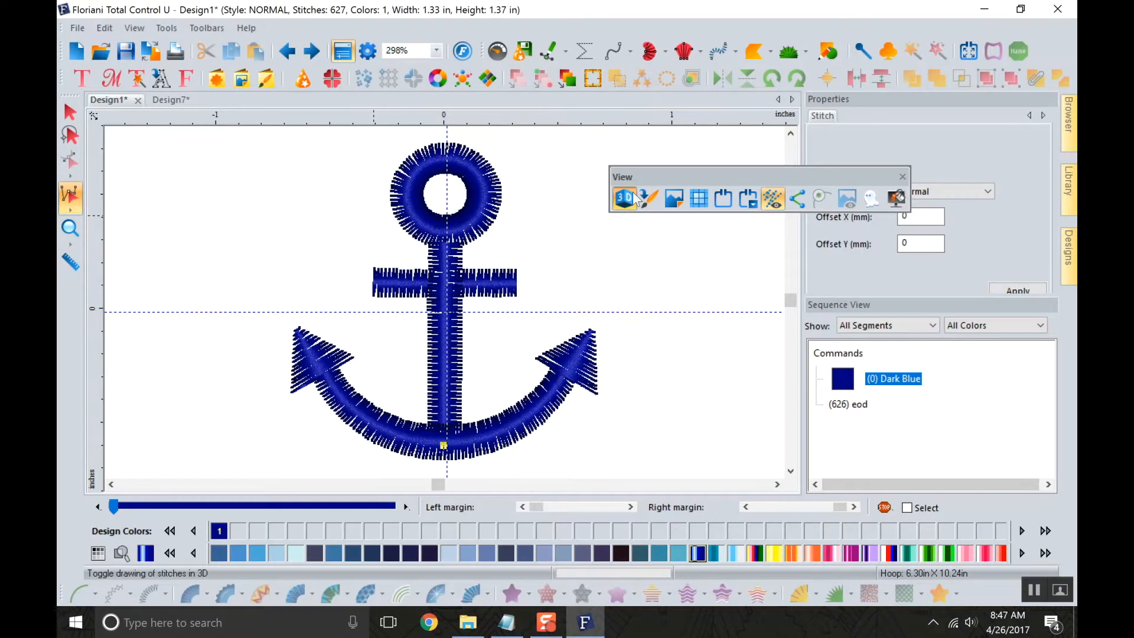
# Open the vector art import and dismiss it, and load FBA003.ai from the Artwork folder as a backdrop.
pyautogui.click(648, 198)
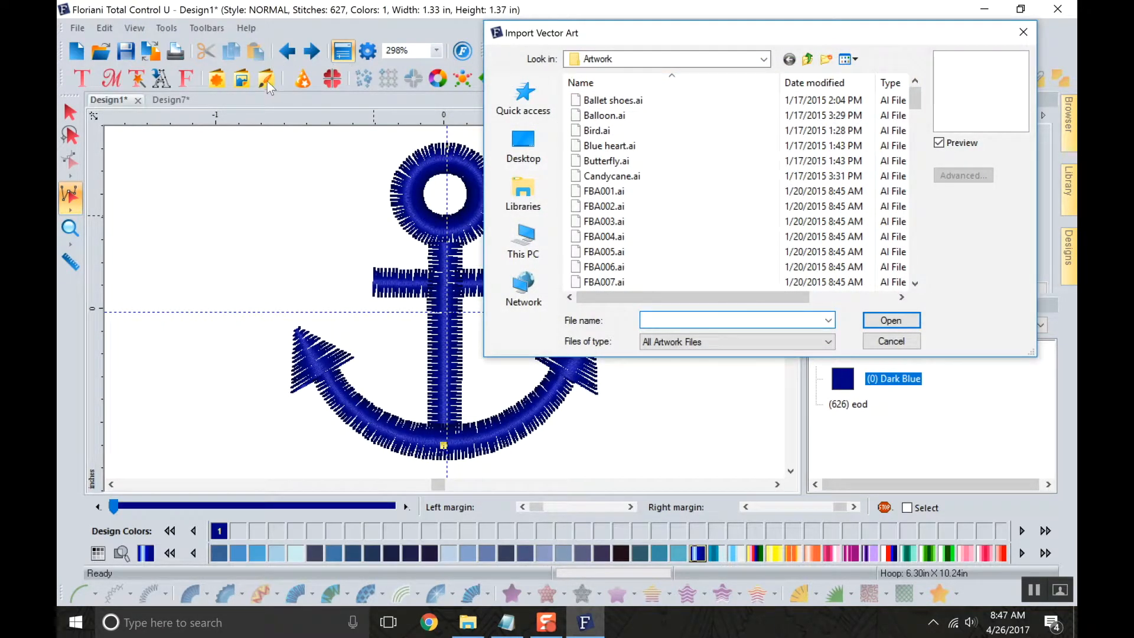
pyautogui.click(1024, 32)
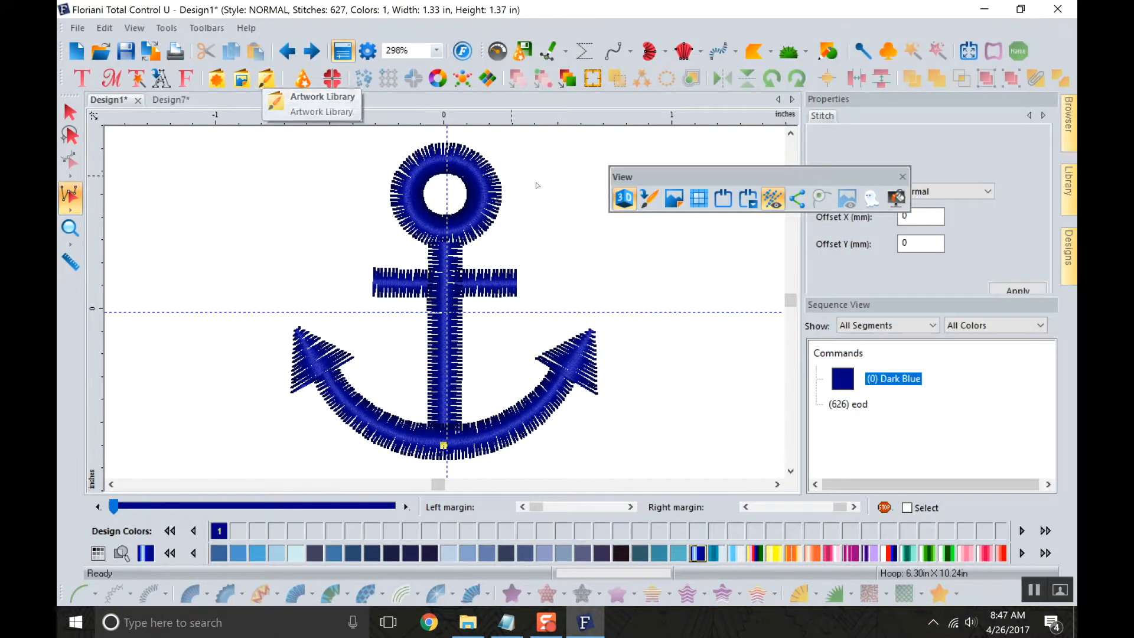
pyautogui.click(674, 197)
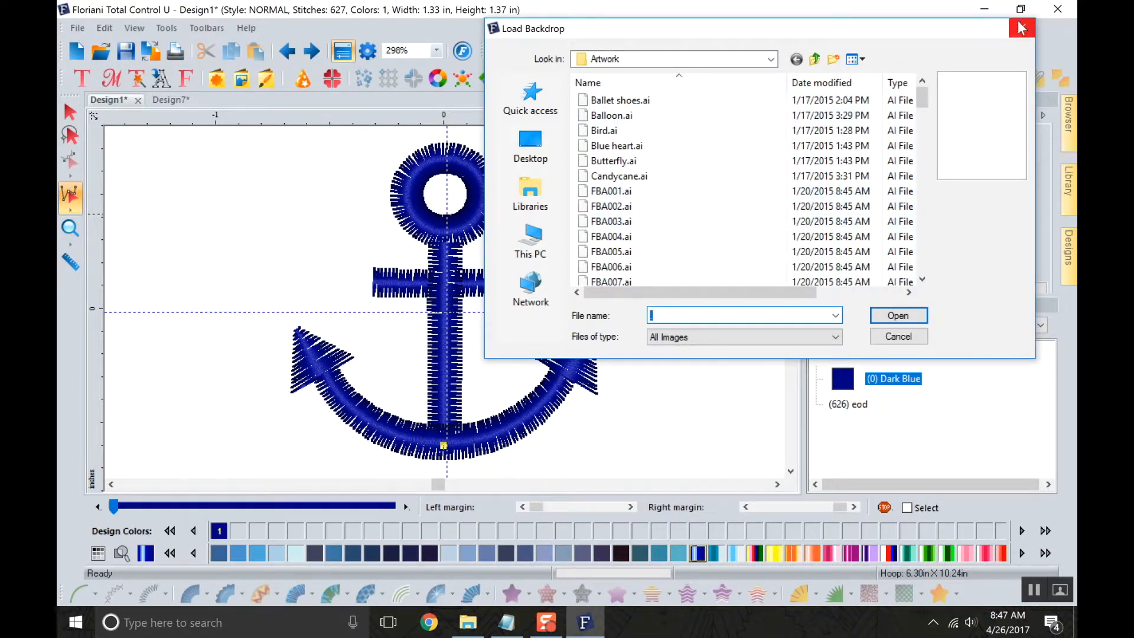
pyautogui.click(644, 222)
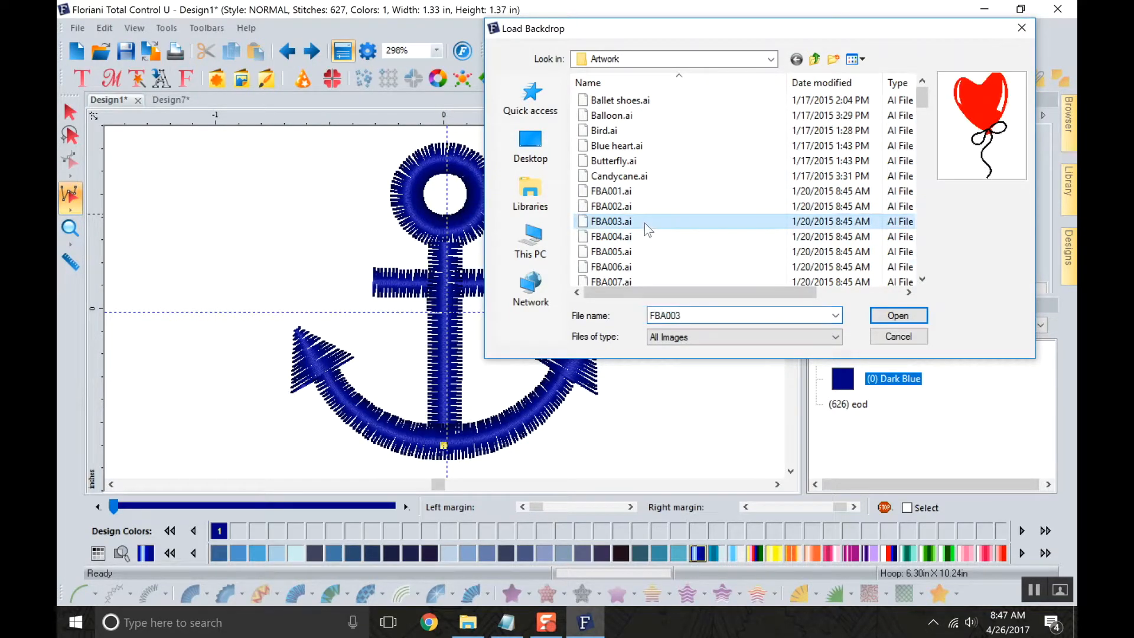
pyautogui.click(904, 316)
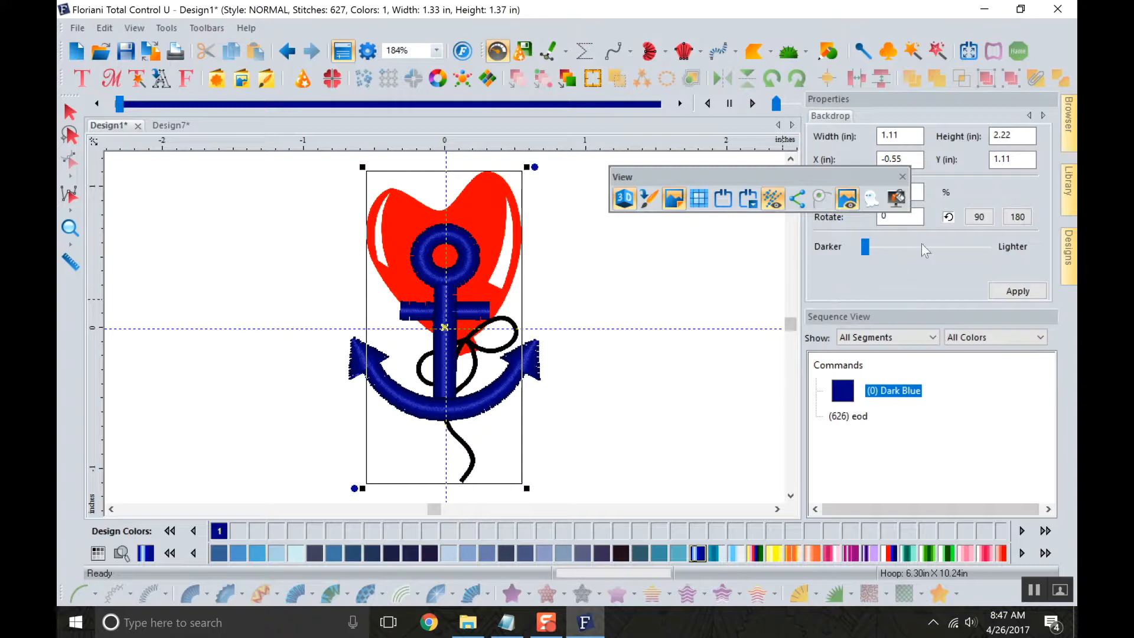
# Lighten the backdrop image with its brightness adjustment, trying a very light level and applying a slightly darker one.
pyautogui.click(983, 247)
pyautogui.click(962, 247)
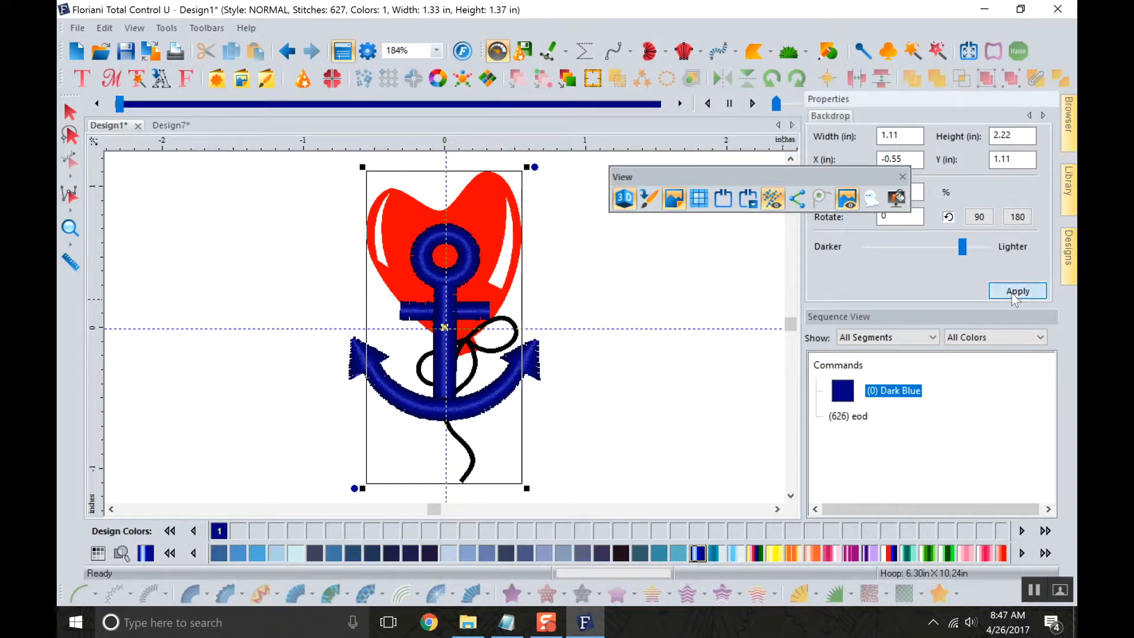
pyautogui.click(939, 247)
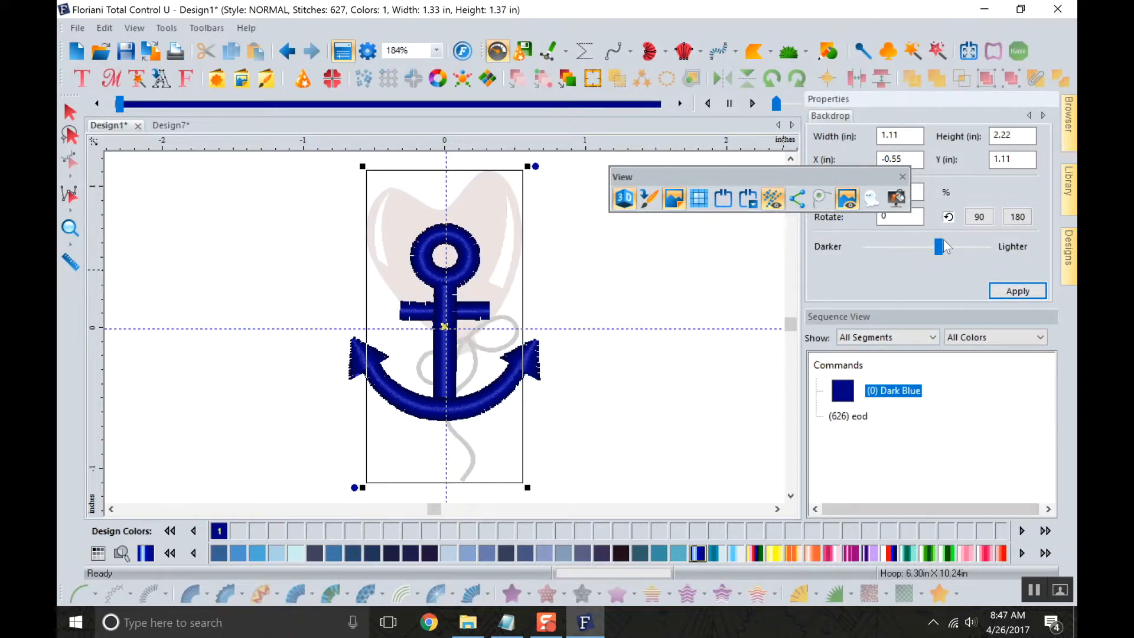
pyautogui.click(1018, 290)
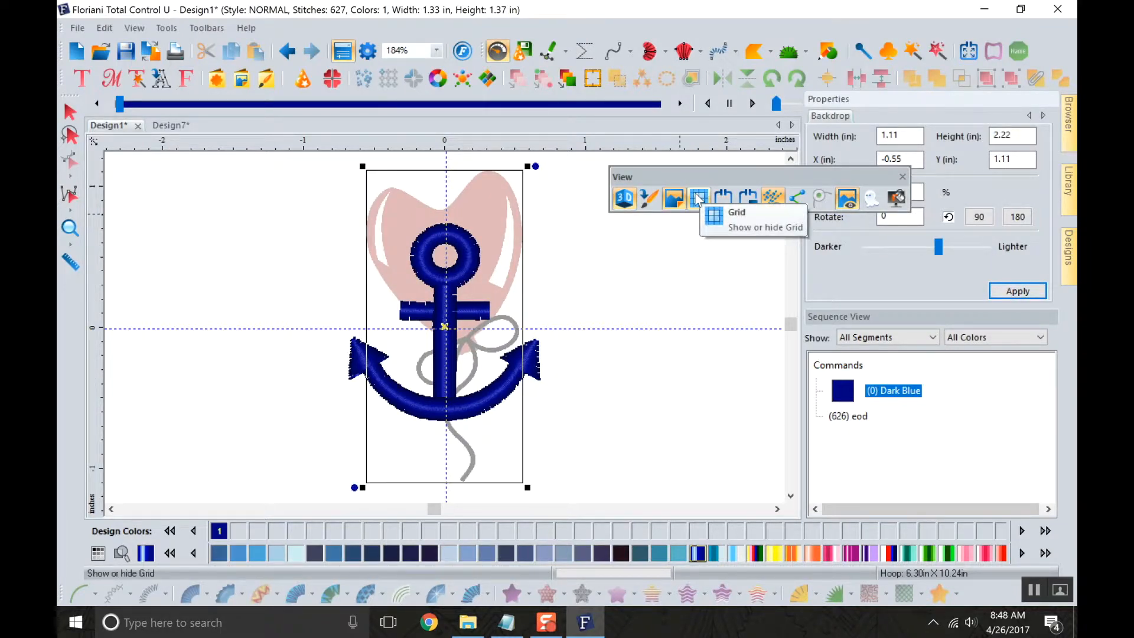
# Turn the grid on and off again, and show the hoop around the anchor.
pyautogui.click(698, 199)
pyautogui.scroll(-3, 531, 310)
pyautogui.scroll(1, 540, 309)
pyautogui.click(697, 201)
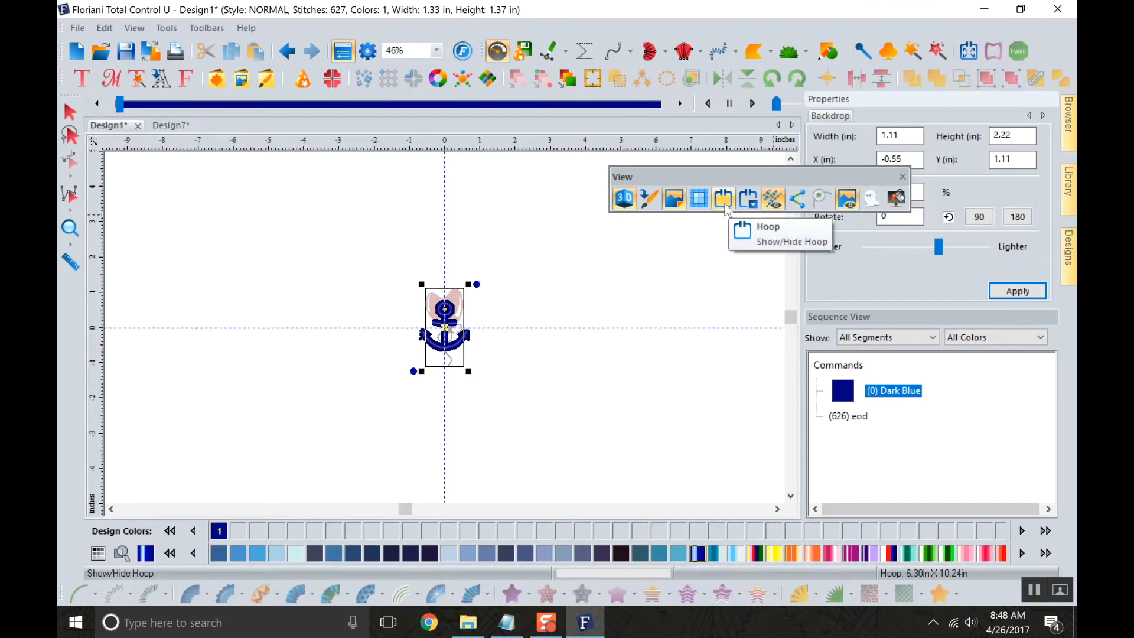
pyautogui.click(724, 199)
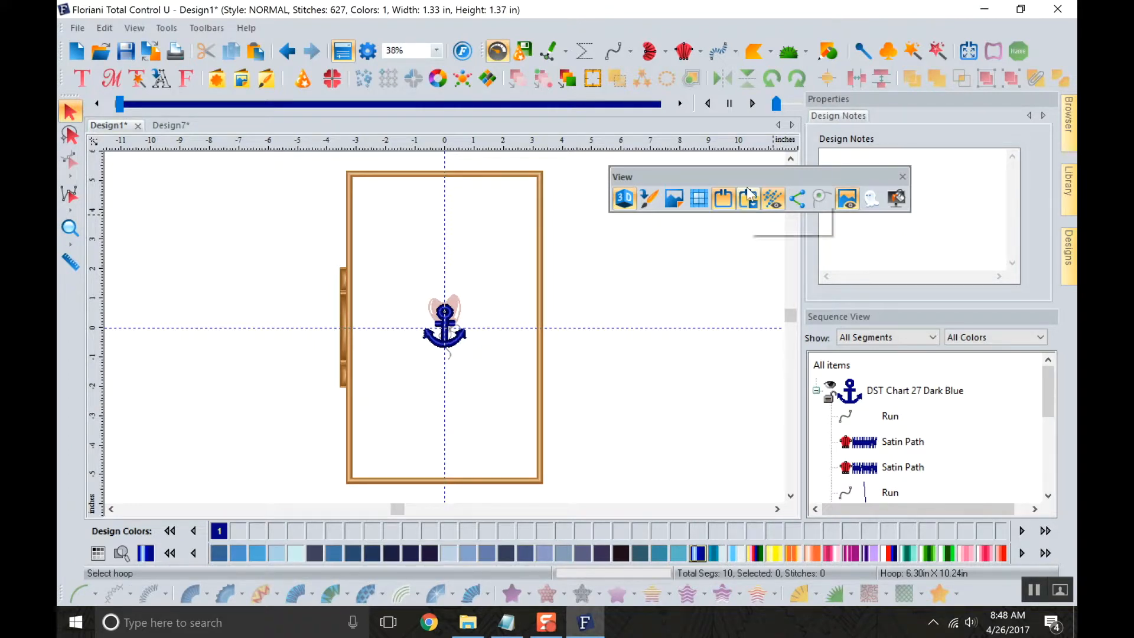
# Open the hoop selection settings to review format and size options, and close them without changing the hoop.
pyautogui.click(740, 197)
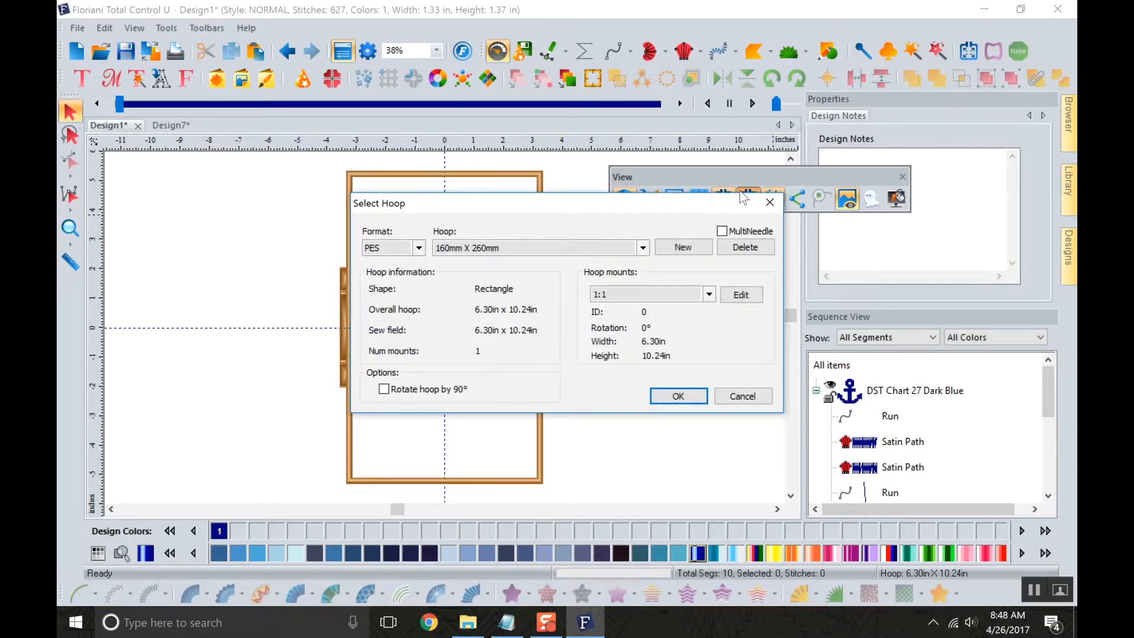
pyautogui.click(770, 204)
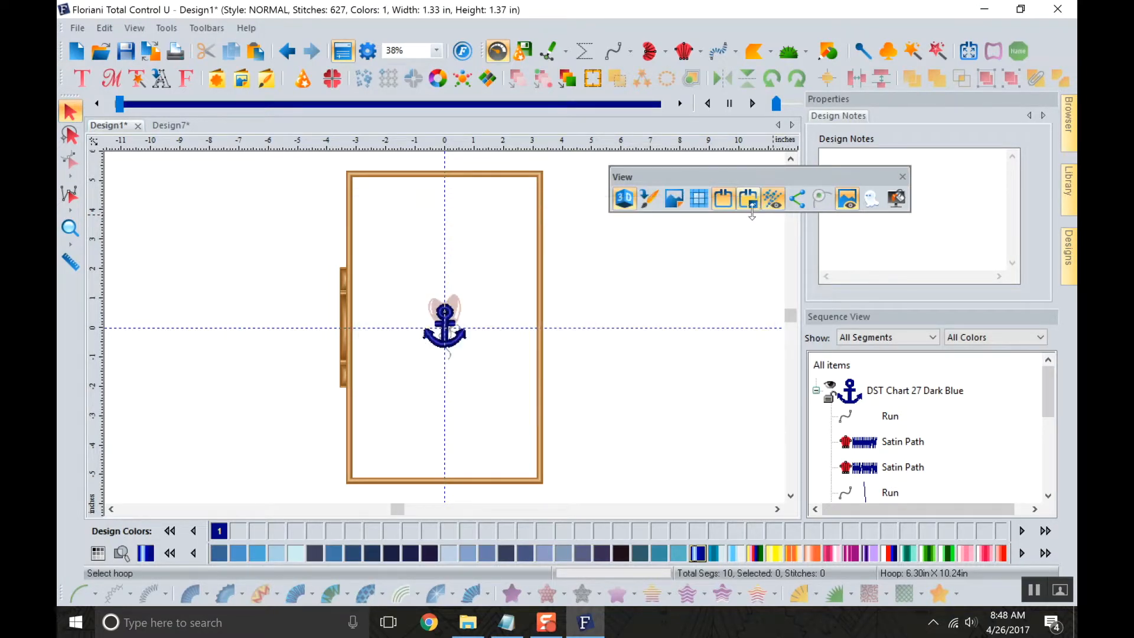
pyautogui.click(748, 197)
pyautogui.click(766, 205)
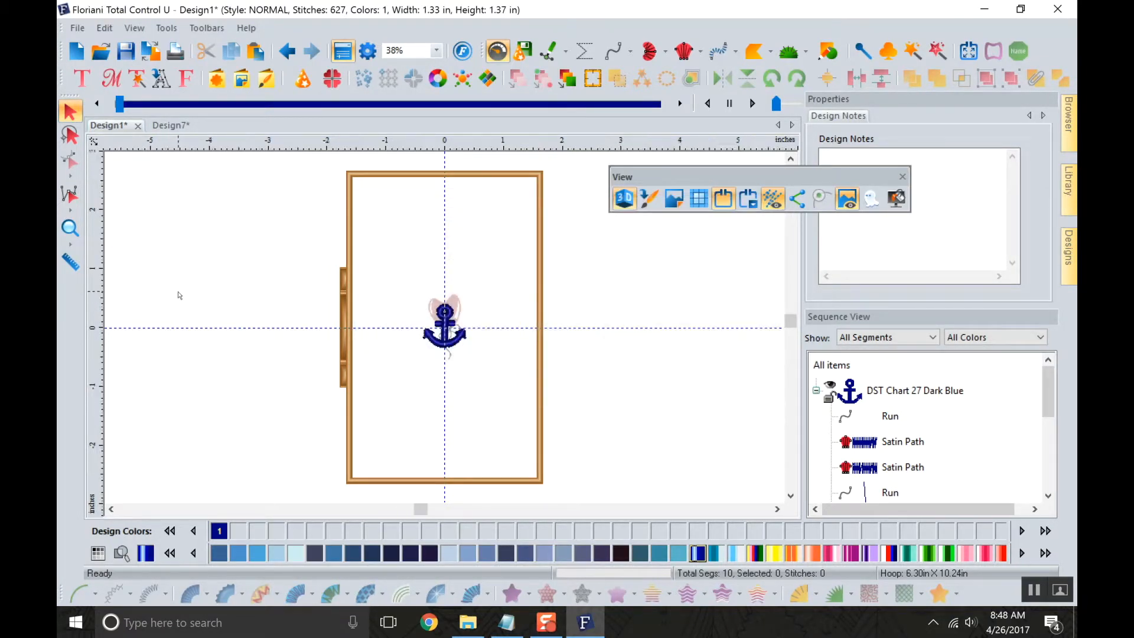
# Compare the anchor with its stitches hidden and shown, ending with the stitches shown.
pyautogui.scroll(2, 204, 307)
pyautogui.click(774, 200)
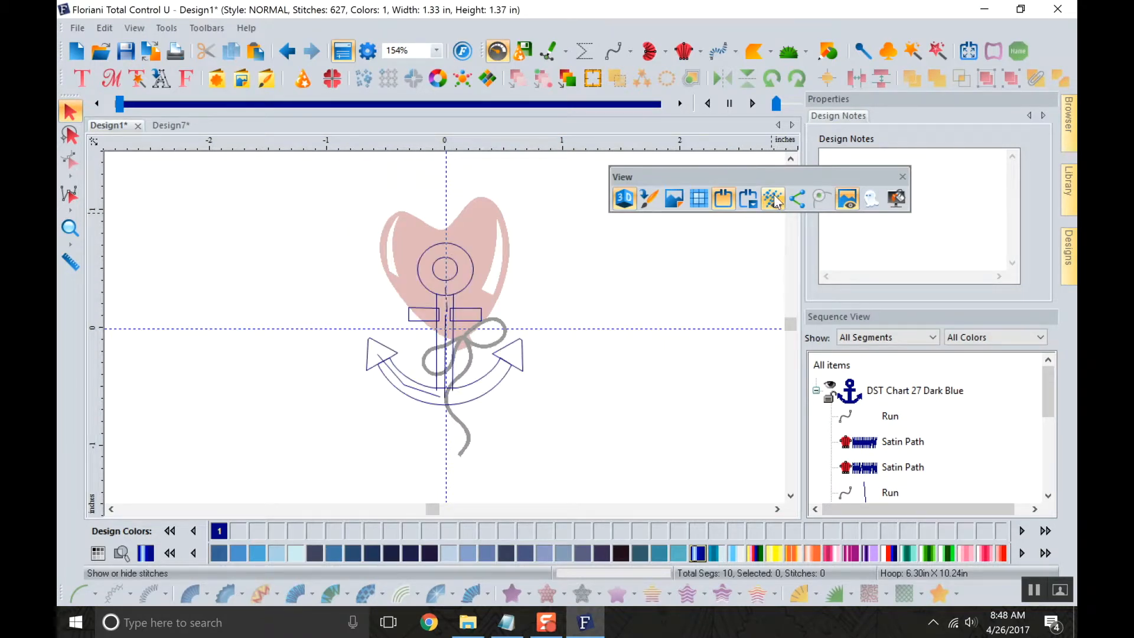
pyautogui.click(773, 199)
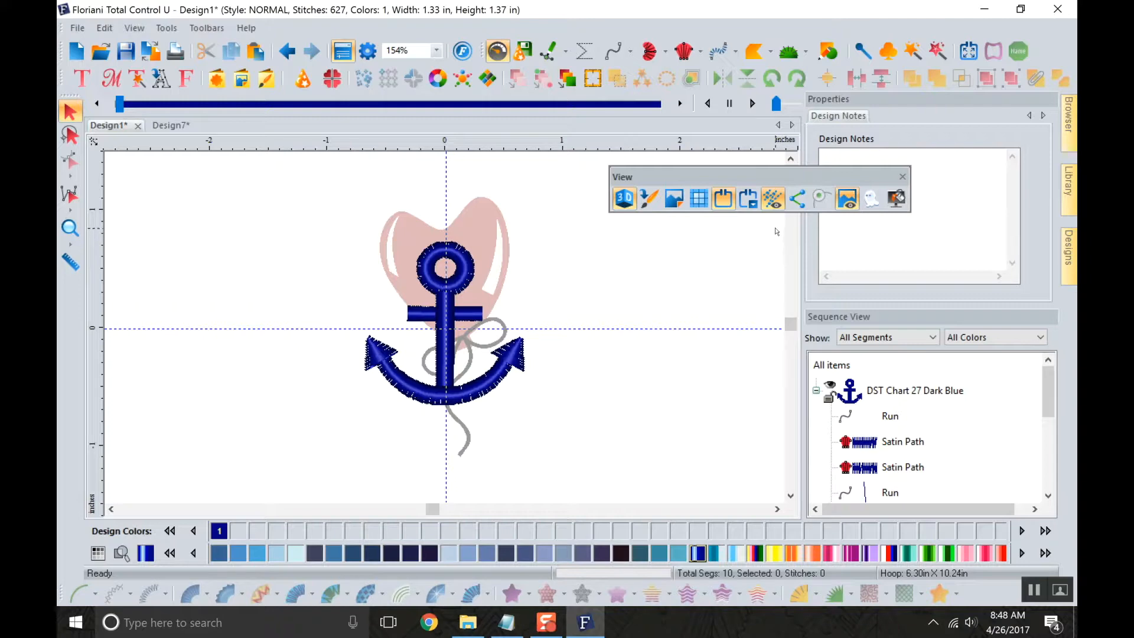
pyautogui.click(773, 203)
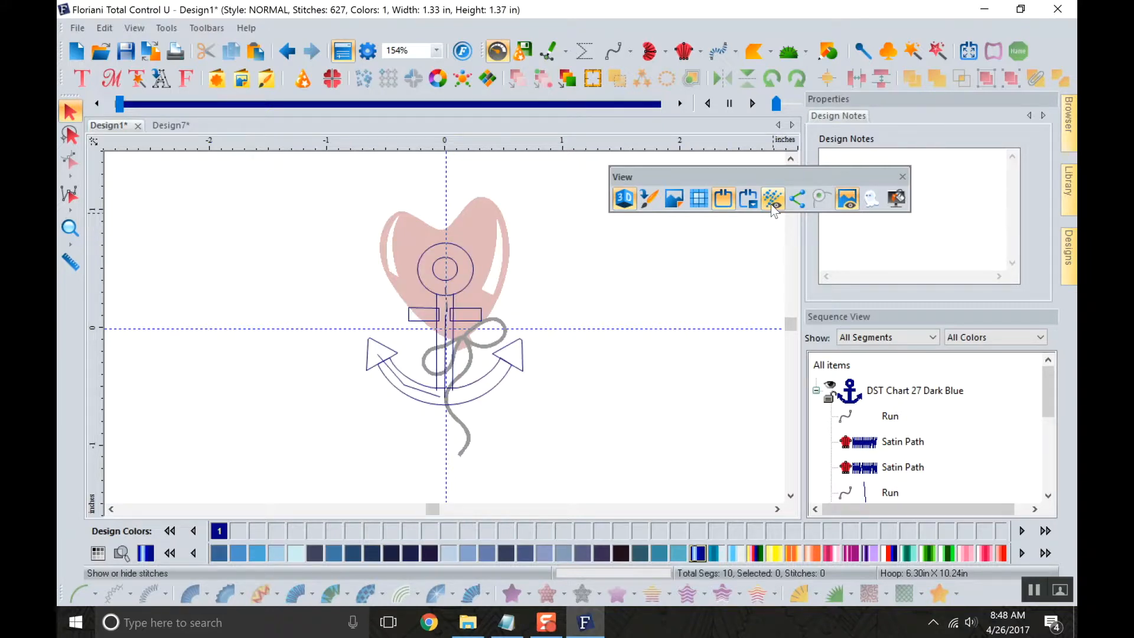
pyautogui.click(772, 206)
# Show the stitch points and examine the needle penetrations along the anchor's satin shank up close.
pyautogui.scroll(4, 541, 328)
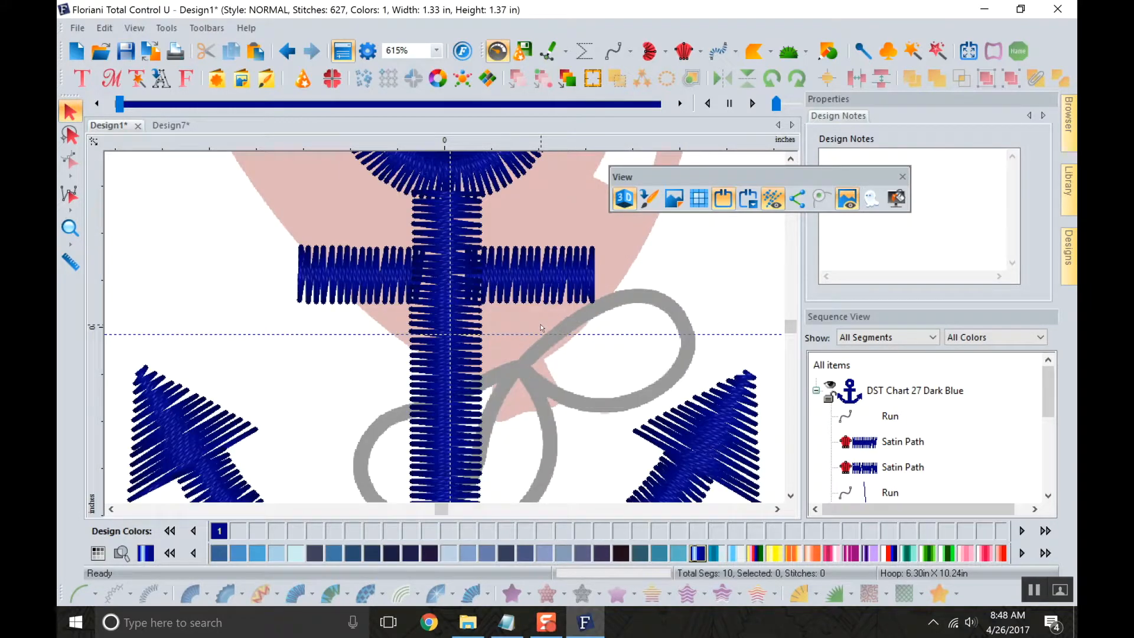
pyautogui.click(796, 199)
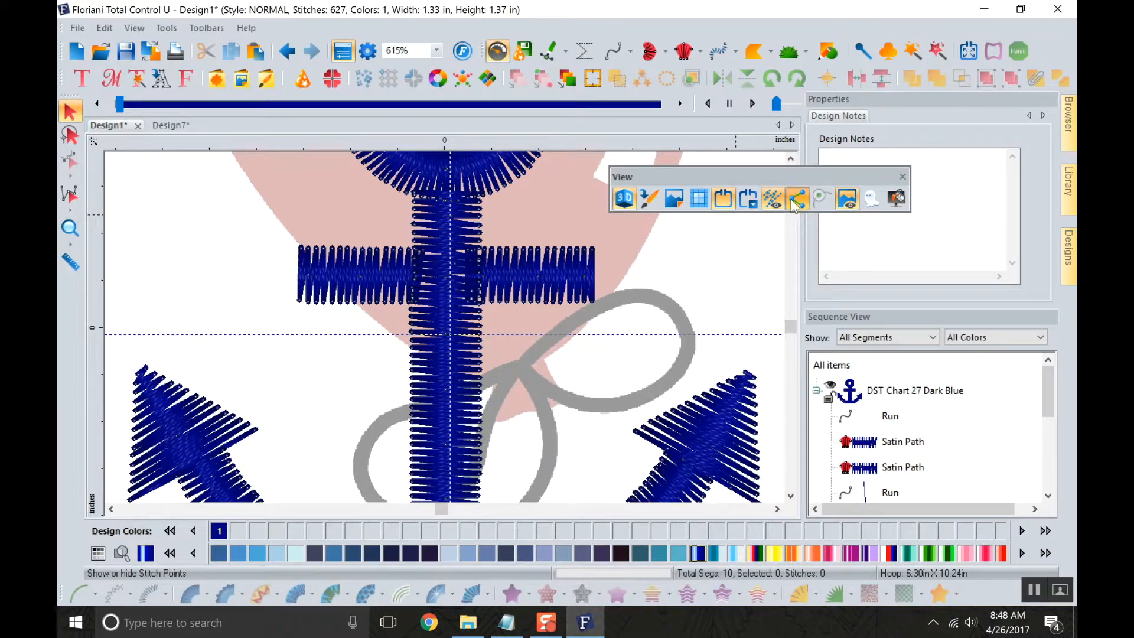
pyautogui.scroll(4, 596, 296)
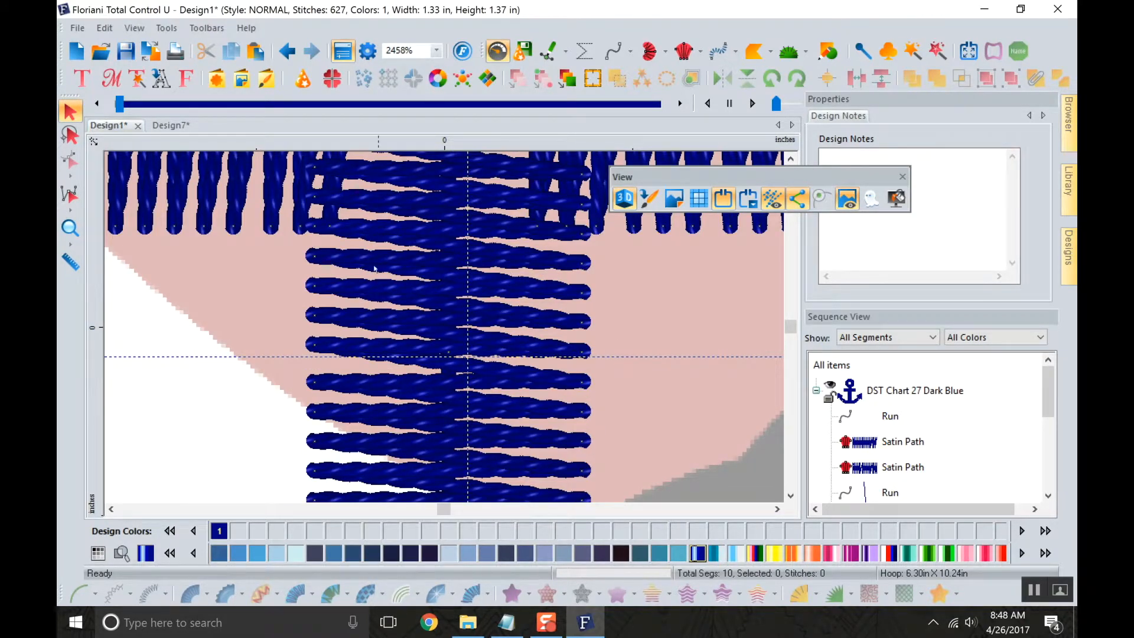
pyautogui.scroll(-4, 339, 234)
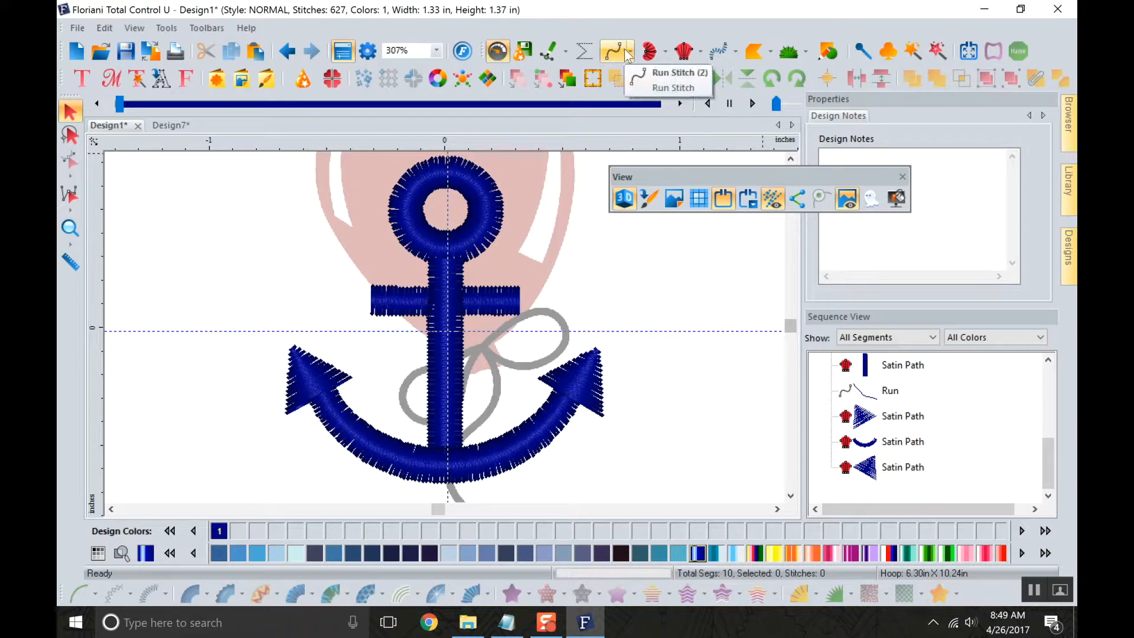
# Draw a closed seven-point artwork outline about 0.61 in wide and 0.79 in high to the right of the anchor.
pyautogui.click(552, 50)
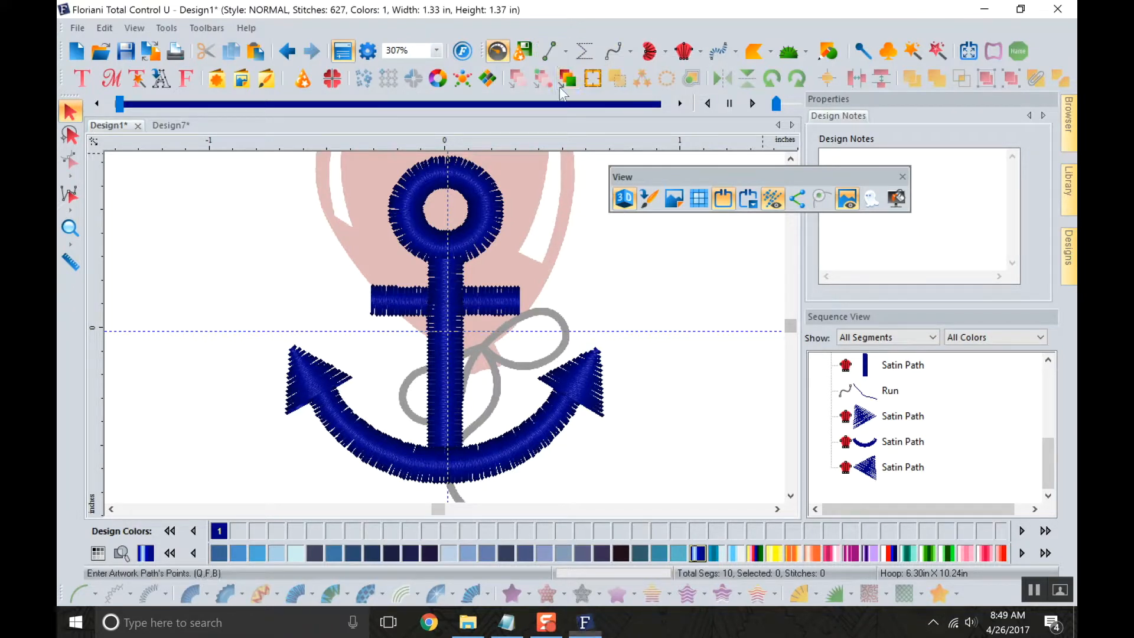
pyautogui.click(650, 289)
pyautogui.click(732, 260)
pyautogui.click(750, 313)
pyautogui.click(685, 430)
pyautogui.click(652, 313)
pyautogui.click(606, 310)
pyautogui.click(616, 246)
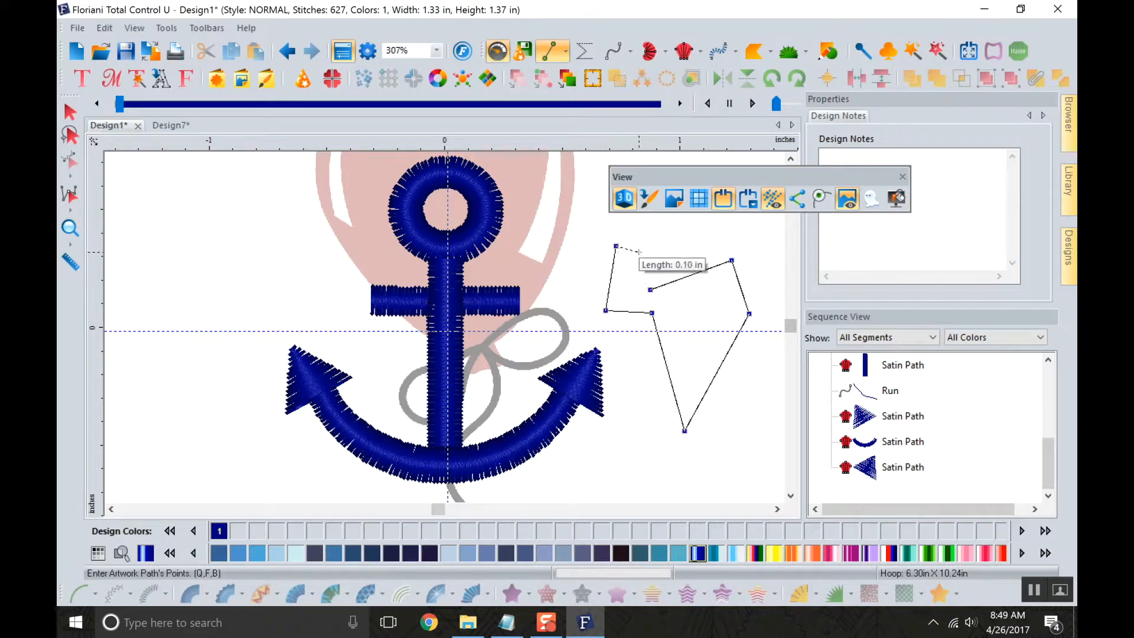
pyautogui.press('Return')
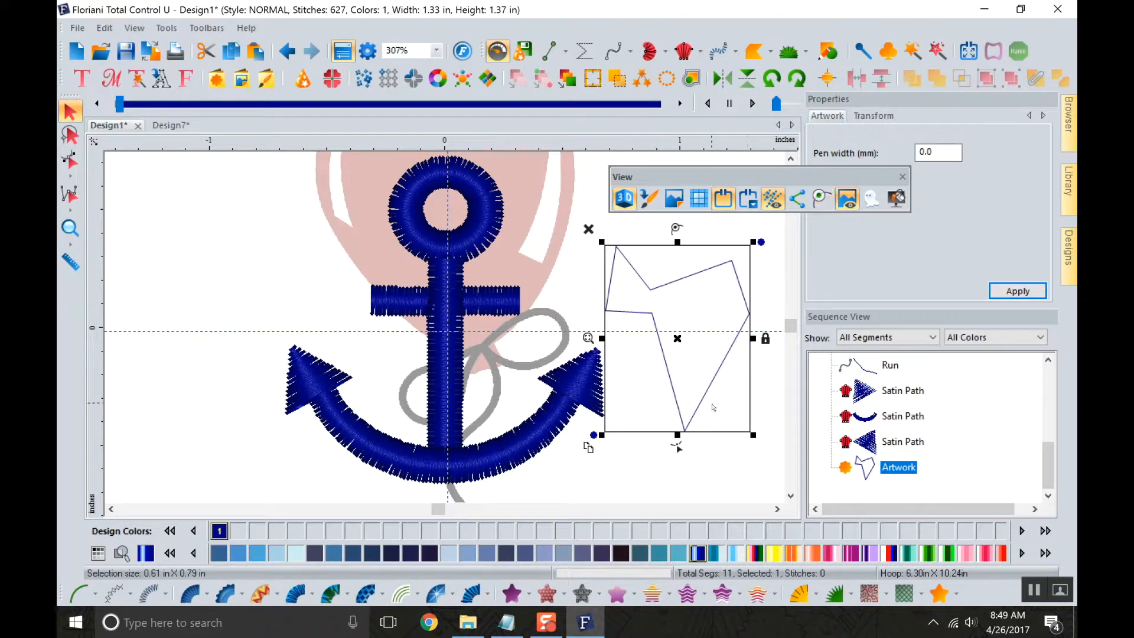
# Delete the drawn artwork outline and clear the selection of the anchor.
pyautogui.rightClick(680, 317)
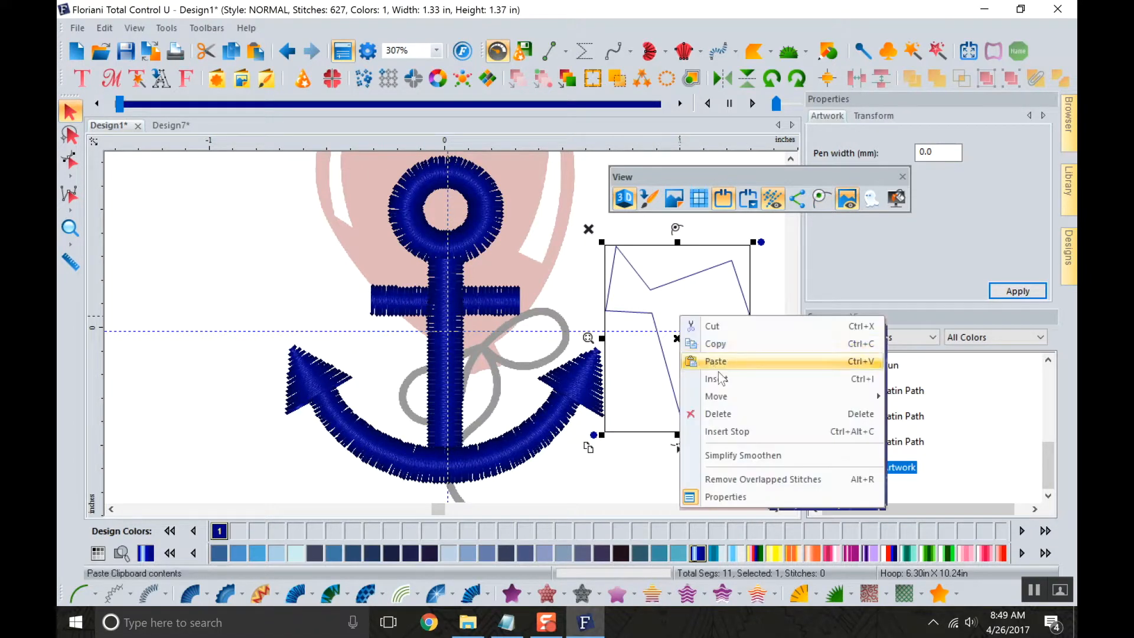
pyautogui.click(733, 415)
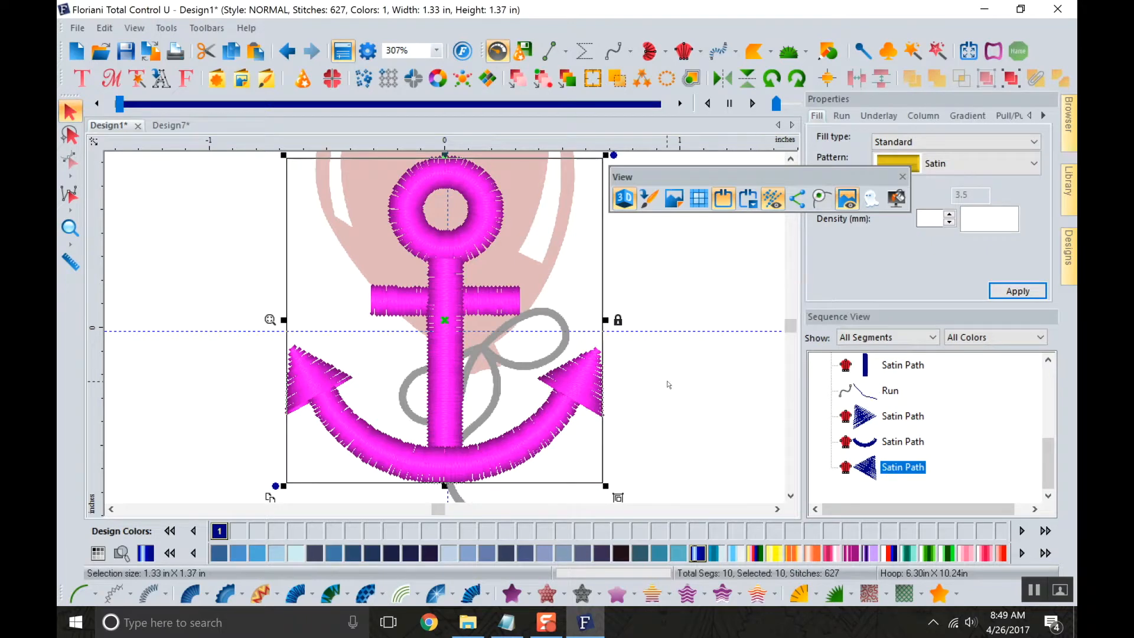
pyautogui.click(672, 383)
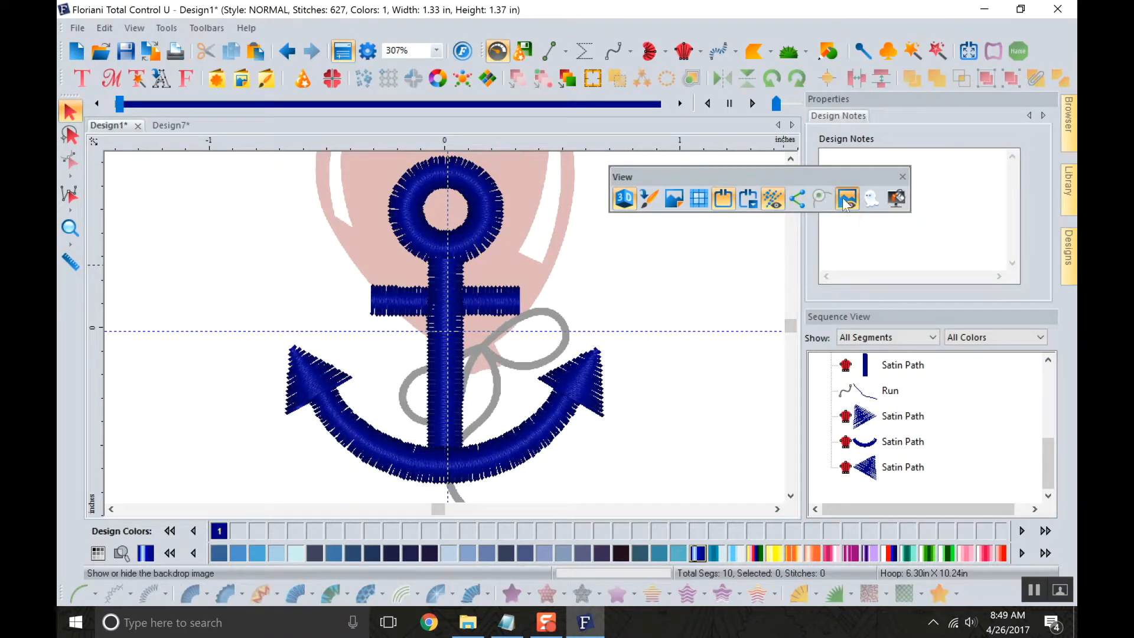
# Compare the design with the backdrop image hidden and shown, ending with the backdrop shown.
pyautogui.scroll(-3, 719, 262)
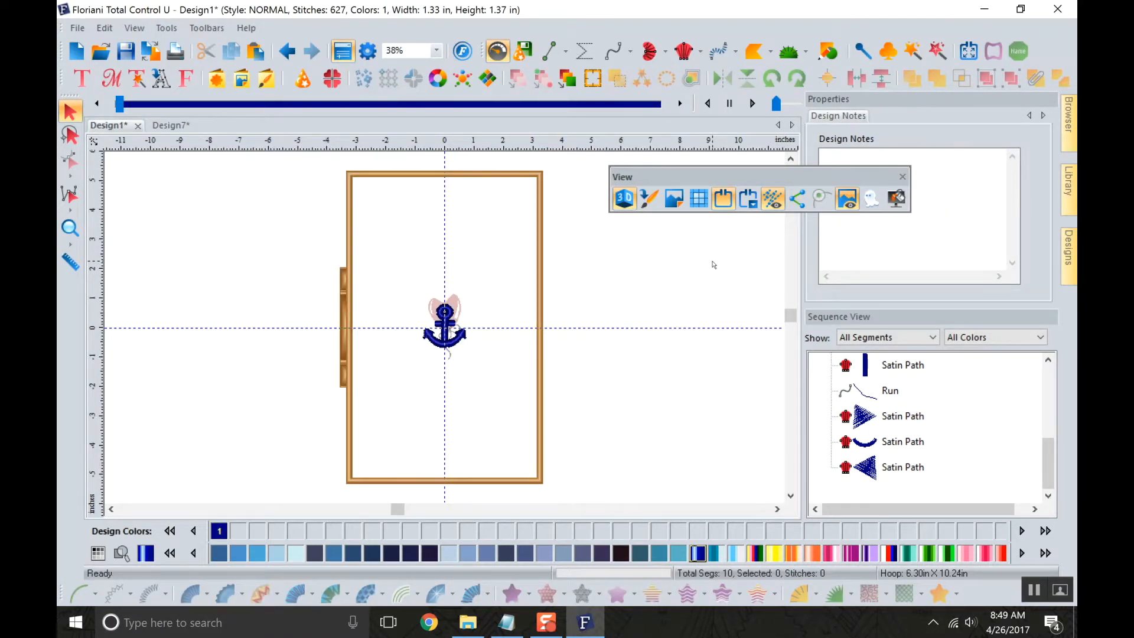
pyautogui.scroll(1, 713, 265)
pyautogui.click(847, 200)
pyautogui.click(847, 200)
pyautogui.click(847, 200)
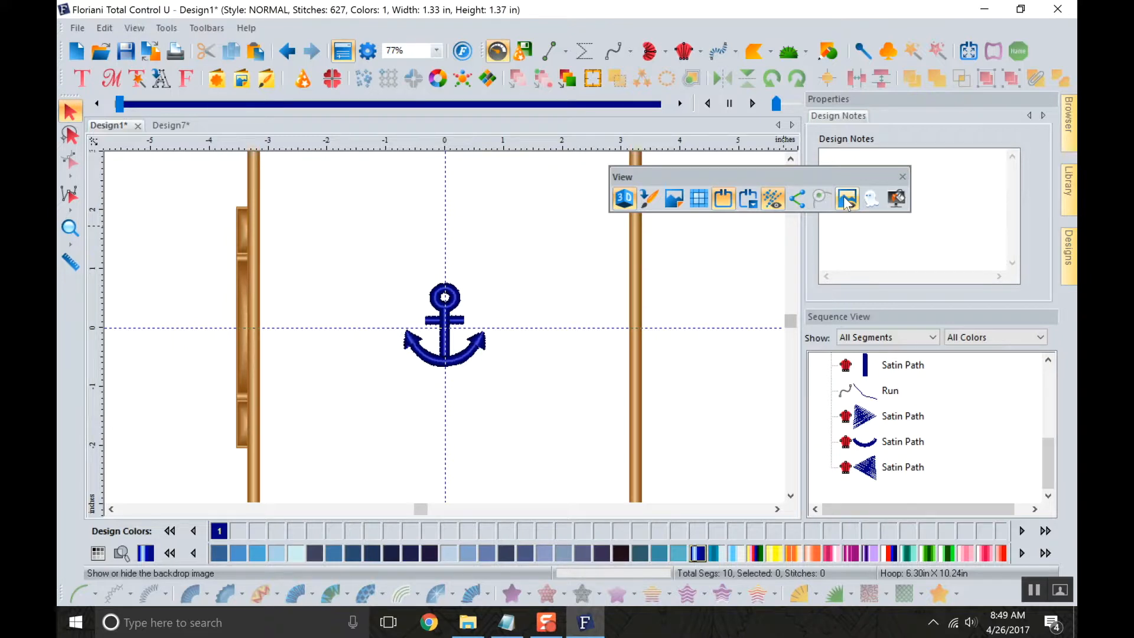
pyautogui.click(847, 201)
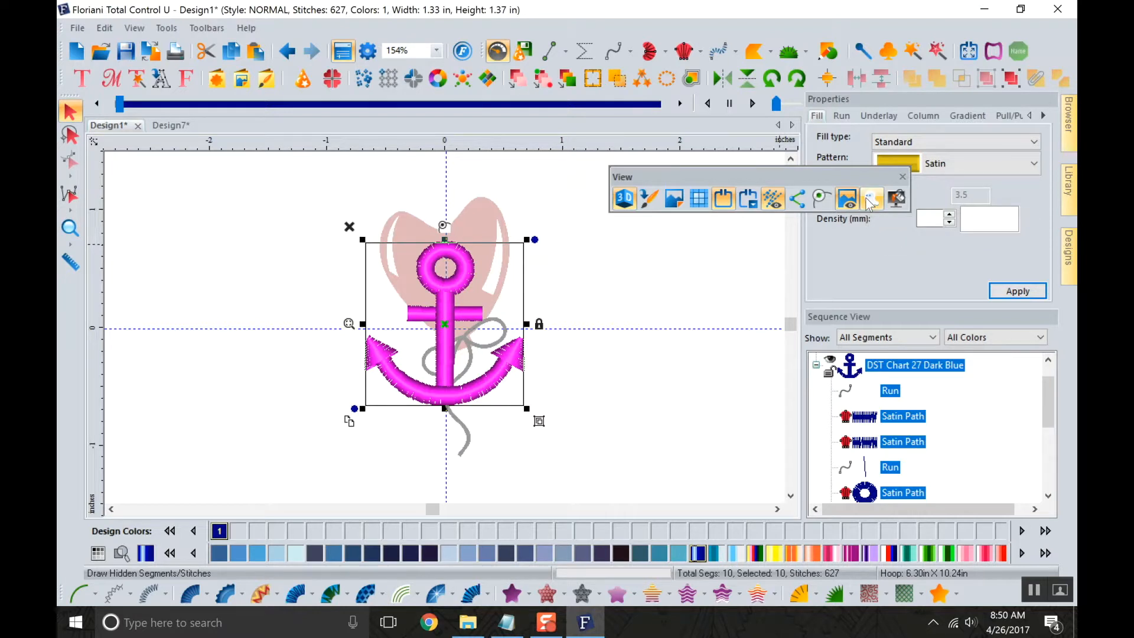
# Set the workspace background to the AF_Fuchsia Glitter fabric from the Fabric folder.
pyautogui.click(900, 199)
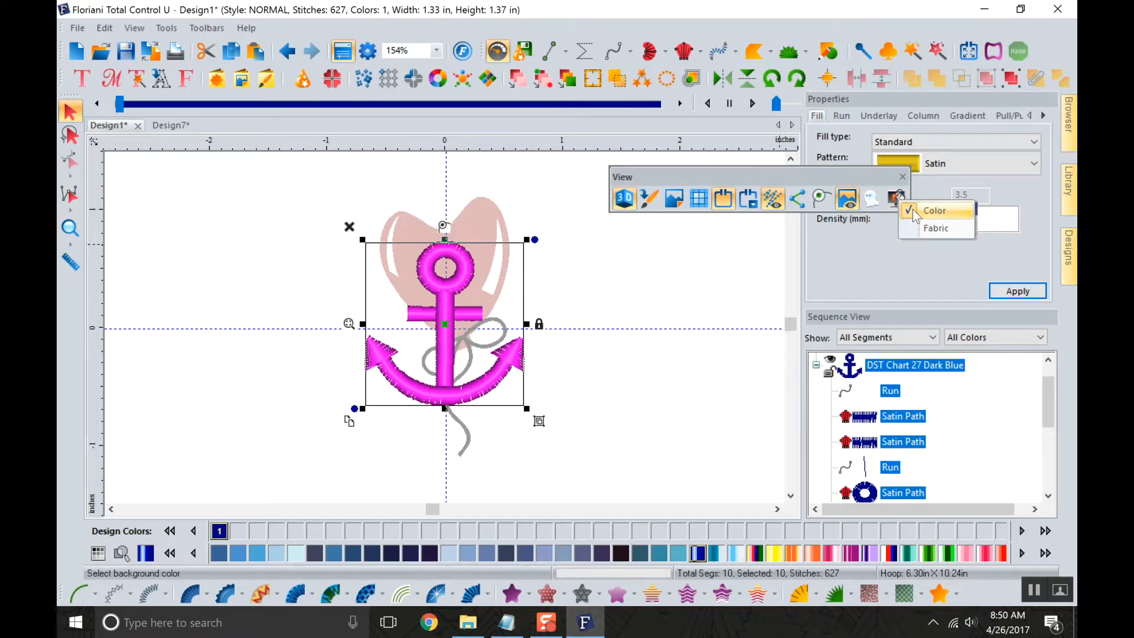
pyautogui.click(927, 222)
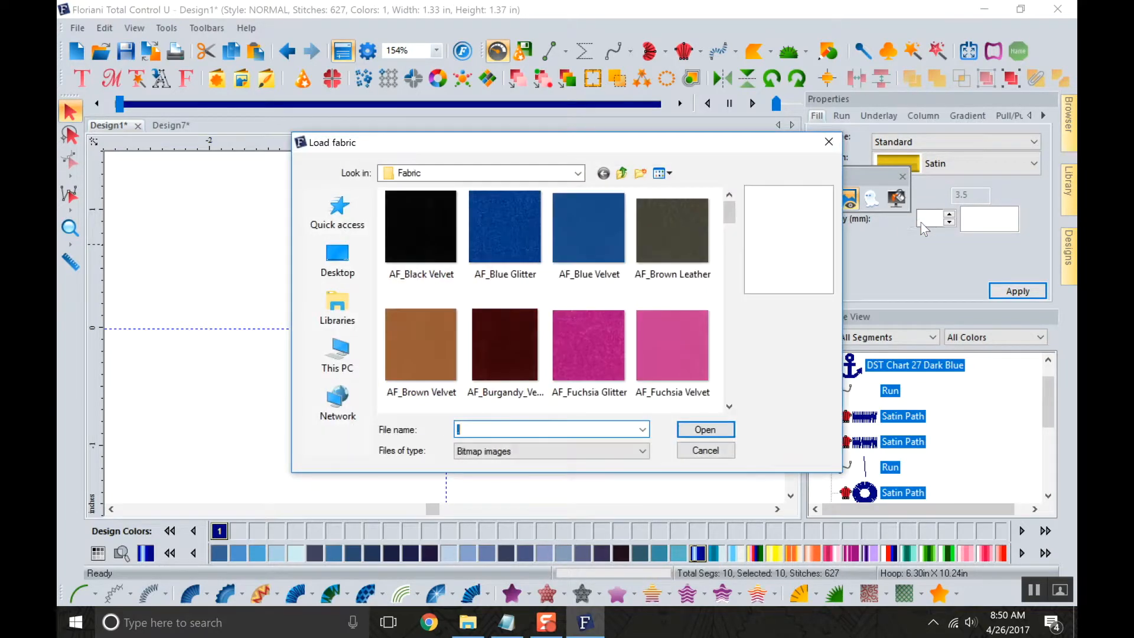
pyautogui.scroll(-2, 607, 356)
pyautogui.scroll(1, 608, 354)
pyautogui.scroll(1, 607, 355)
pyautogui.click(614, 346)
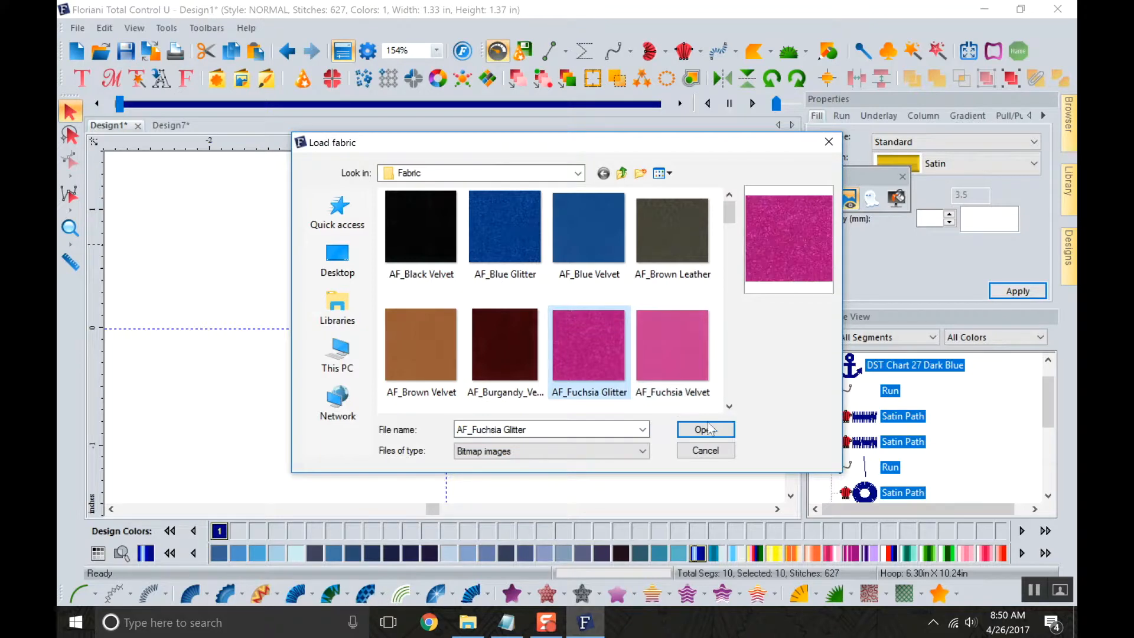
pyautogui.click(705, 429)
pyautogui.scroll(-1, 626, 384)
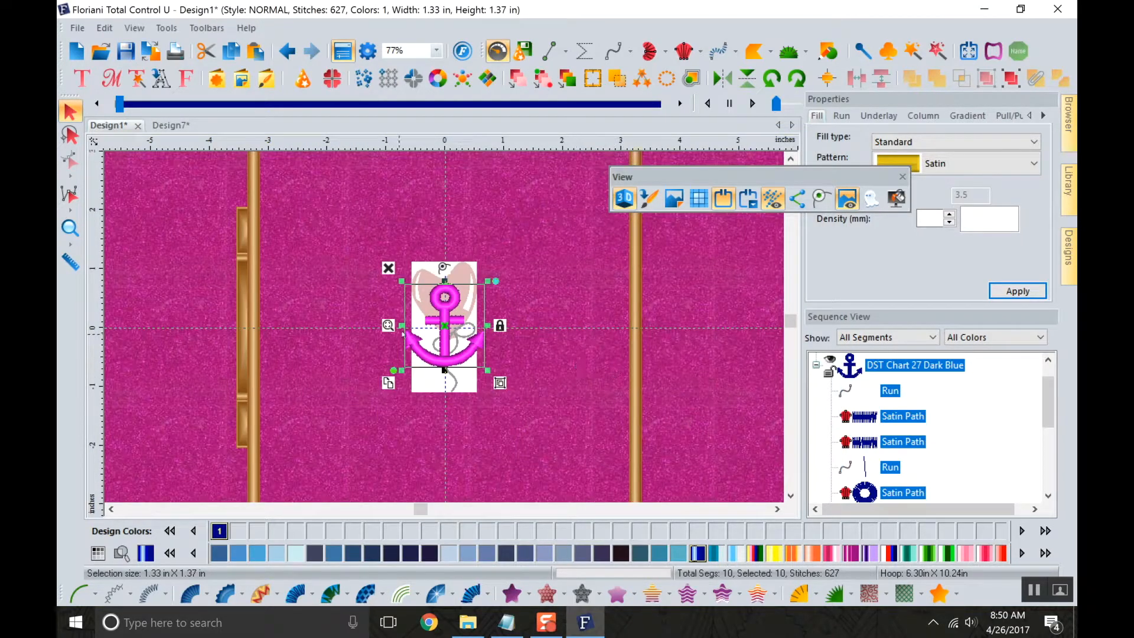
# Hide the backdrop image and the hoop, and deselect the anchor.
pyautogui.click(847, 201)
pyautogui.click(573, 298)
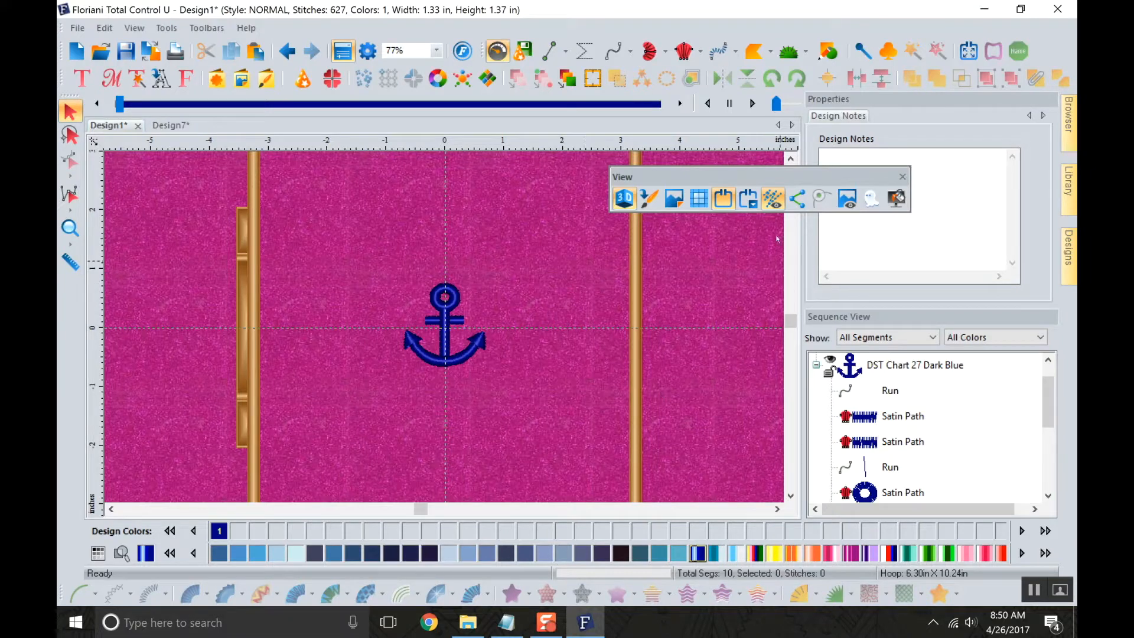
pyautogui.scroll(-1, 641, 413)
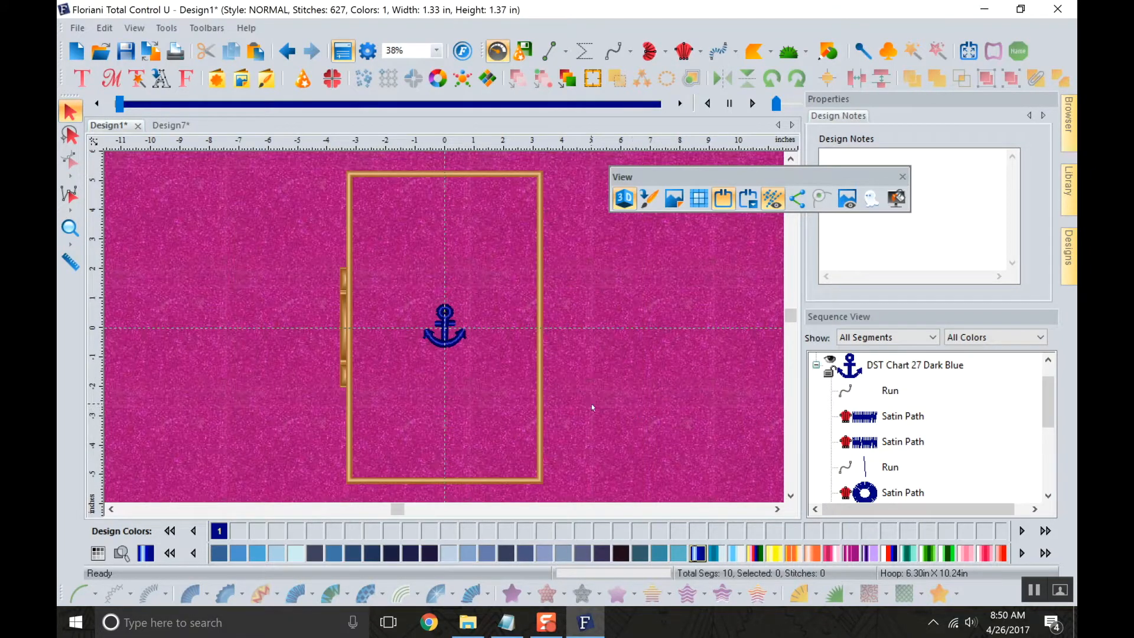
pyautogui.click(723, 199)
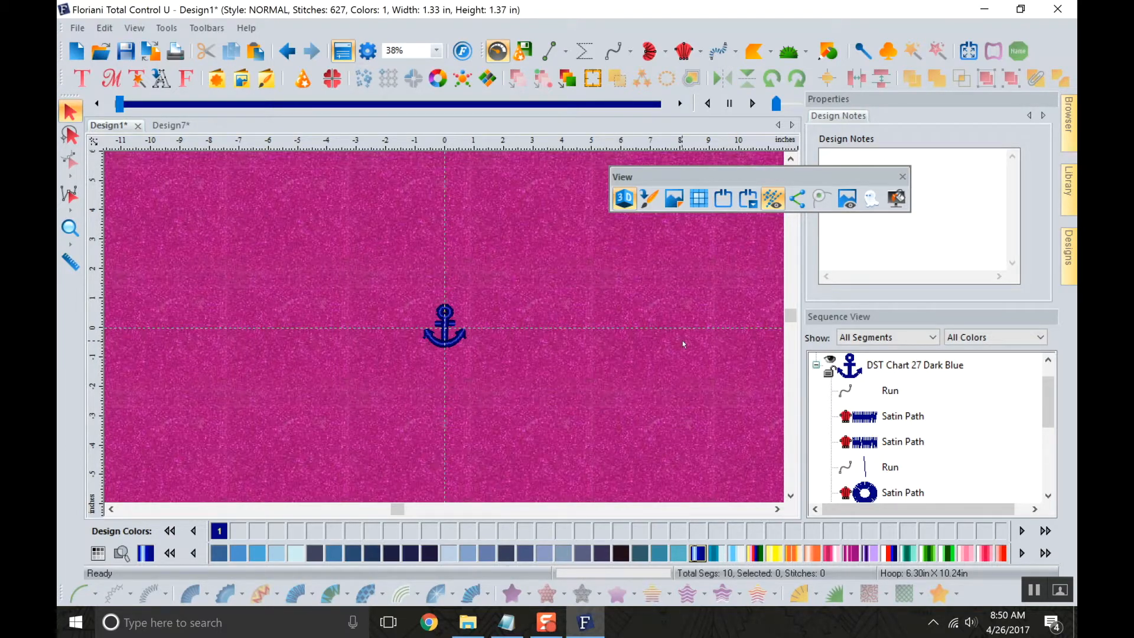
# Change the workspace background to the light cyan basic color.
pyautogui.click(896, 207)
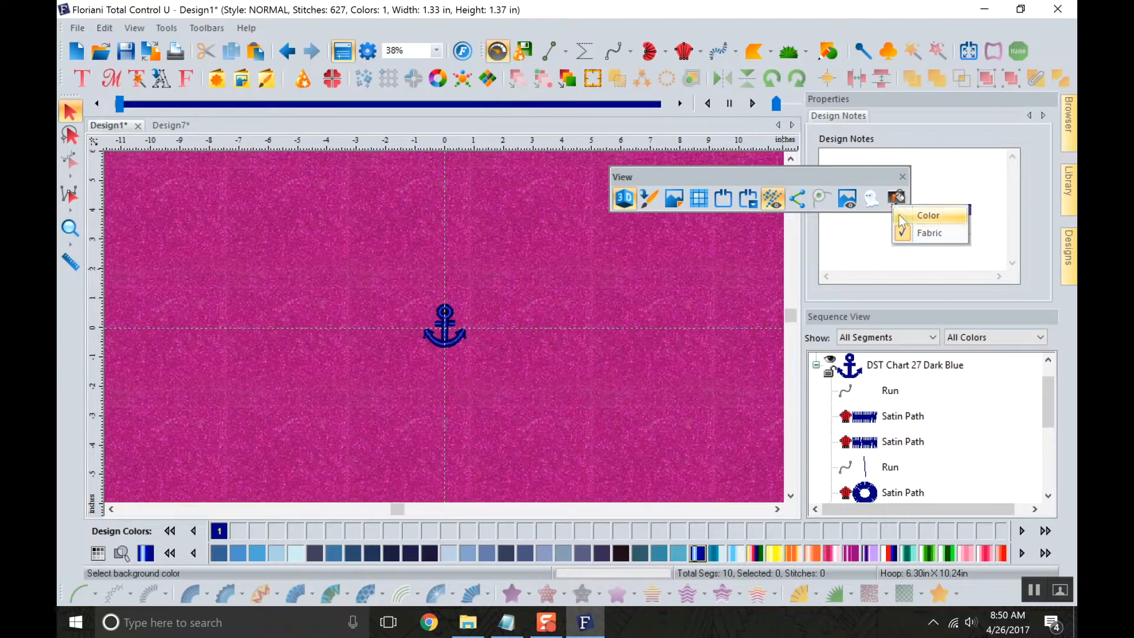
pyautogui.click(904, 216)
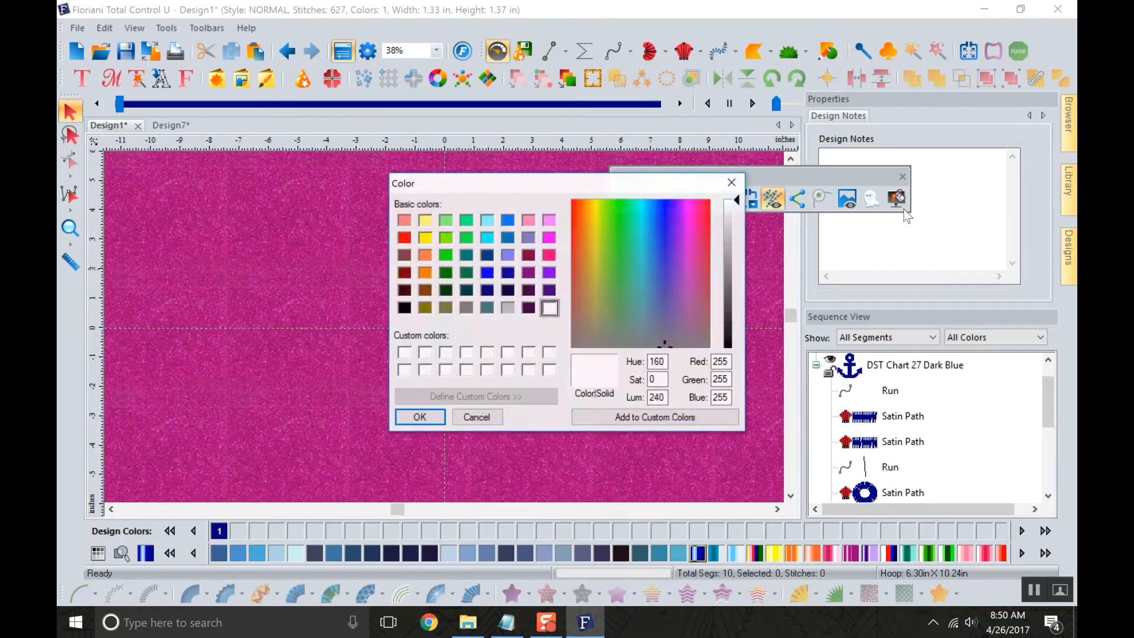
pyautogui.click(487, 220)
pyautogui.click(420, 417)
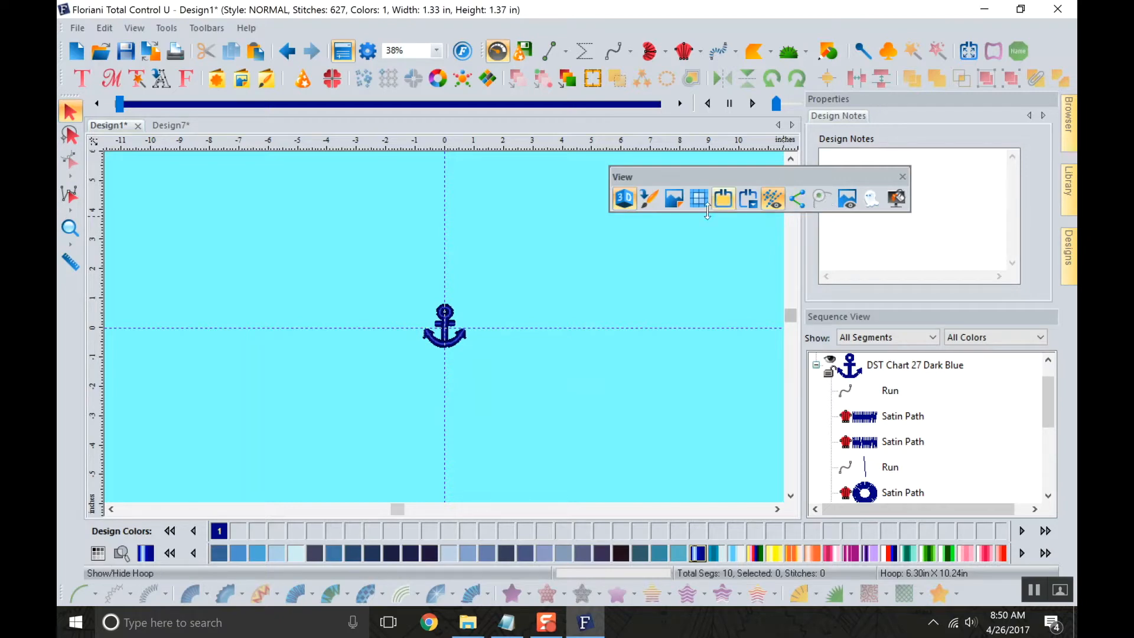
# Show the grid over the colored background around the anchor.
pyautogui.click(703, 204)
pyautogui.scroll(3, 513, 371)
pyautogui.scroll(-2, 522, 342)
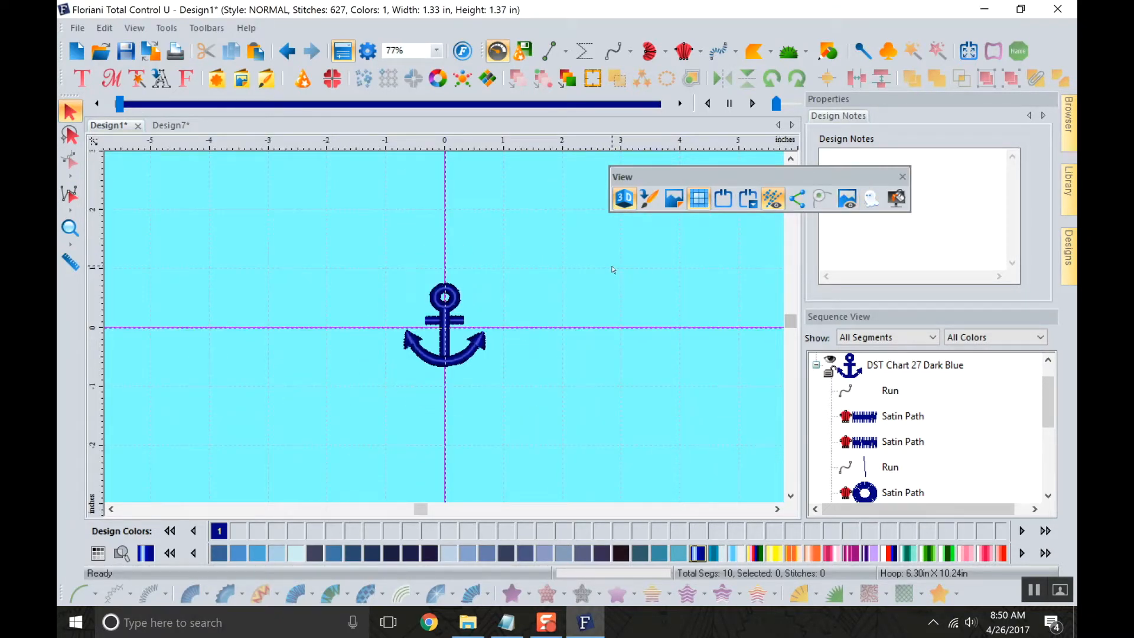
# Dock the floating View toolbar with the selection and measuring tools, and set the workspace background to the white basic color.
pyautogui.moveTo(650, 177); pyautogui.dragTo(62, 378)
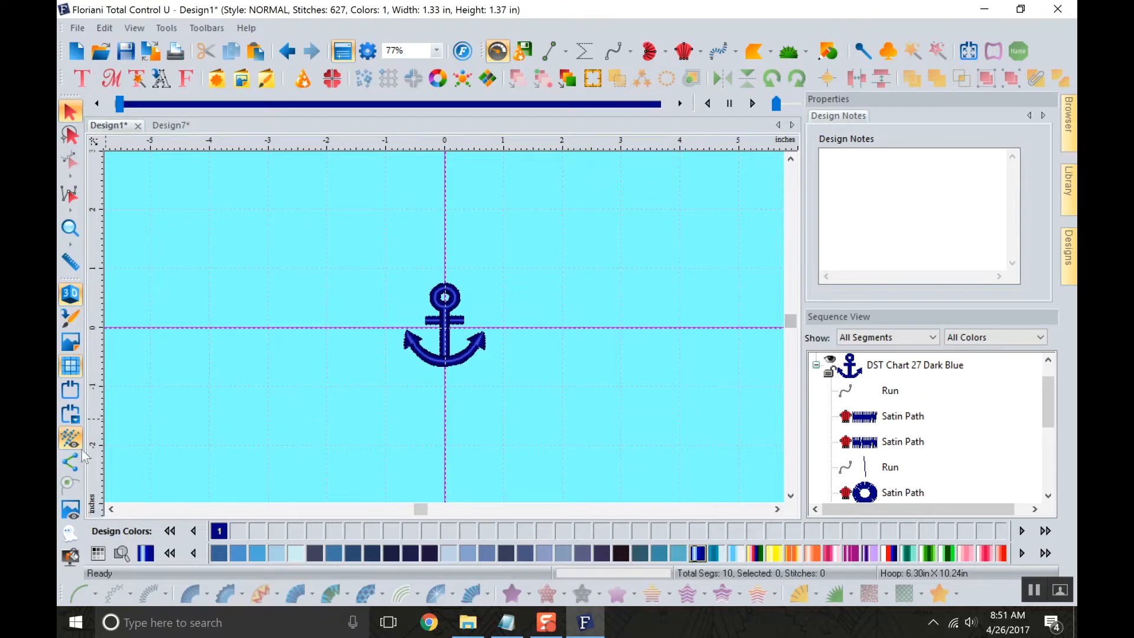
pyautogui.click(69, 555)
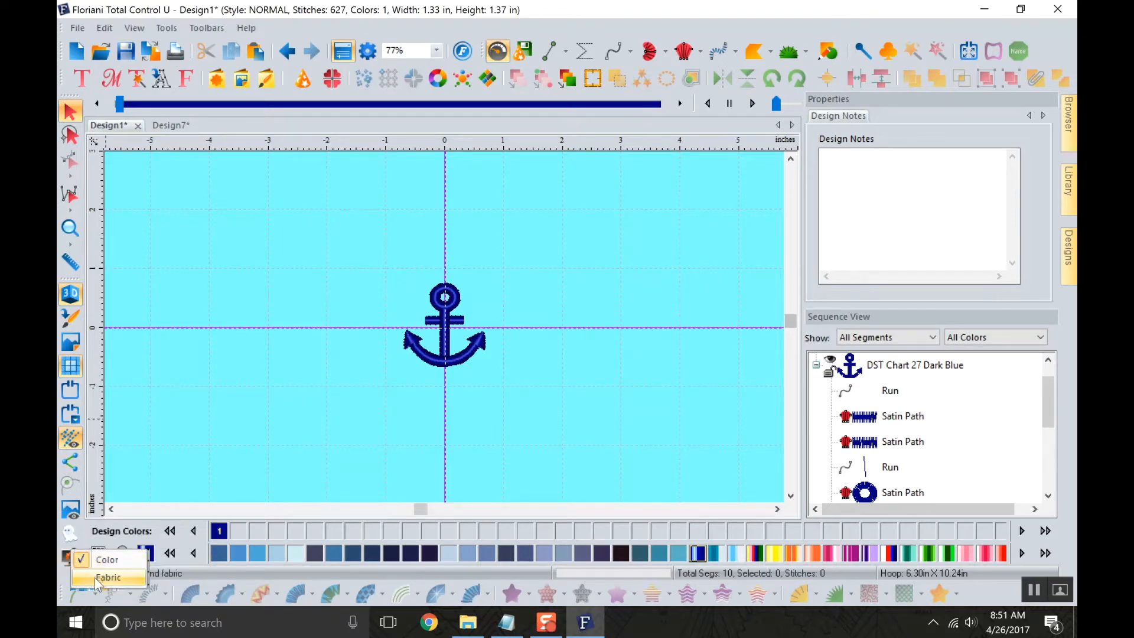
pyautogui.click(104, 562)
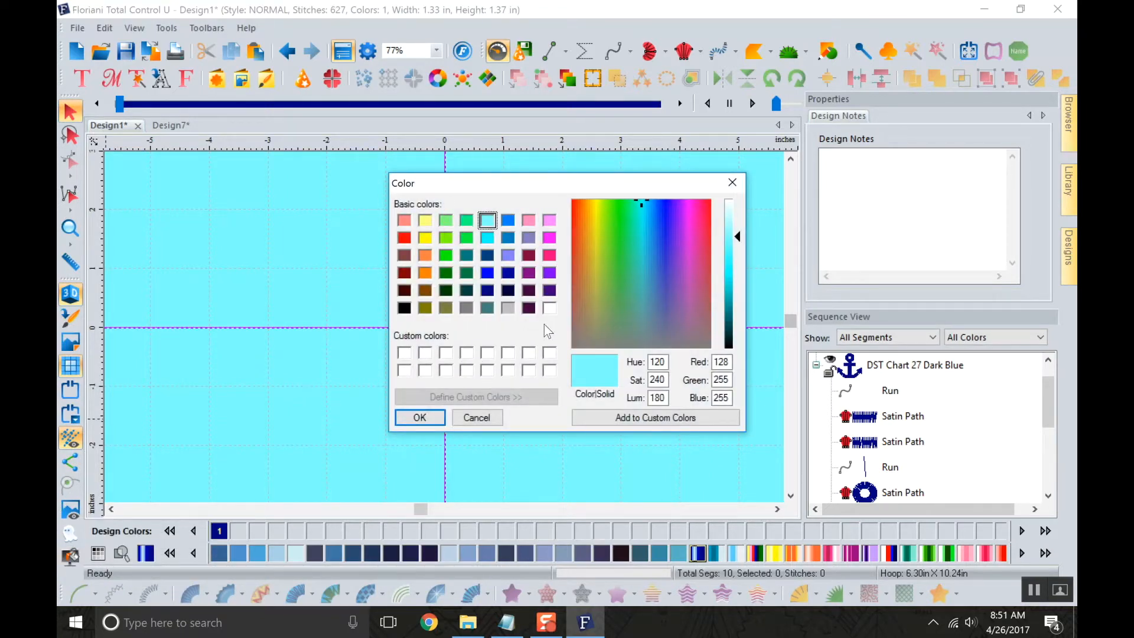
pyautogui.click(550, 307)
pyautogui.click(420, 419)
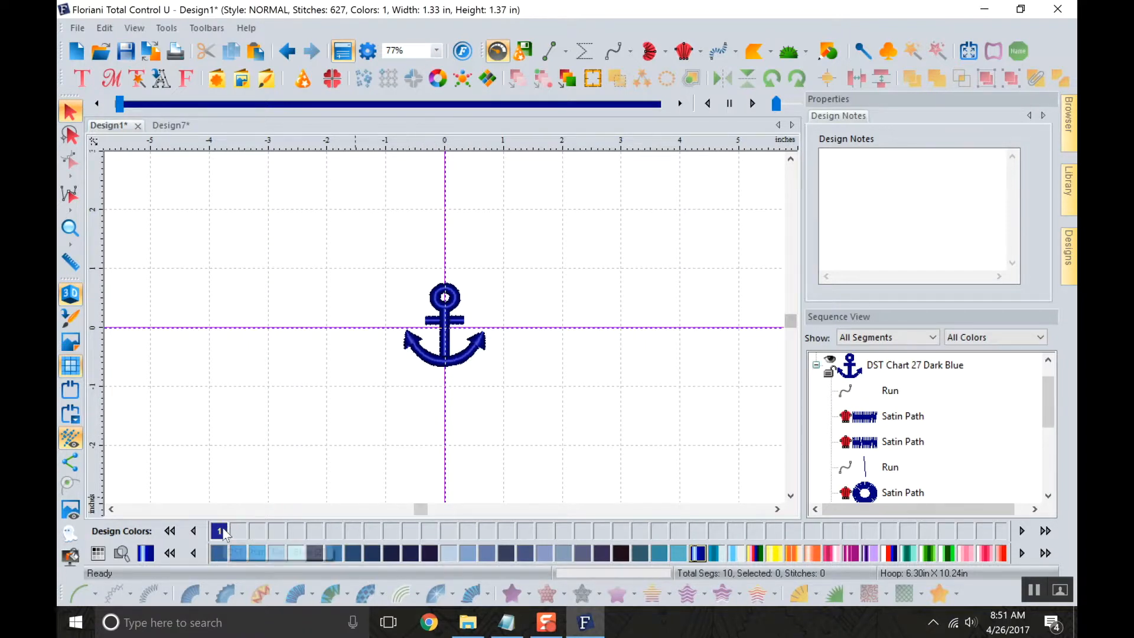
# Switch to the word-filled heart in Design7, deselect it, and run the stitch-out slider through to the last stitch.
pyautogui.click(167, 125)
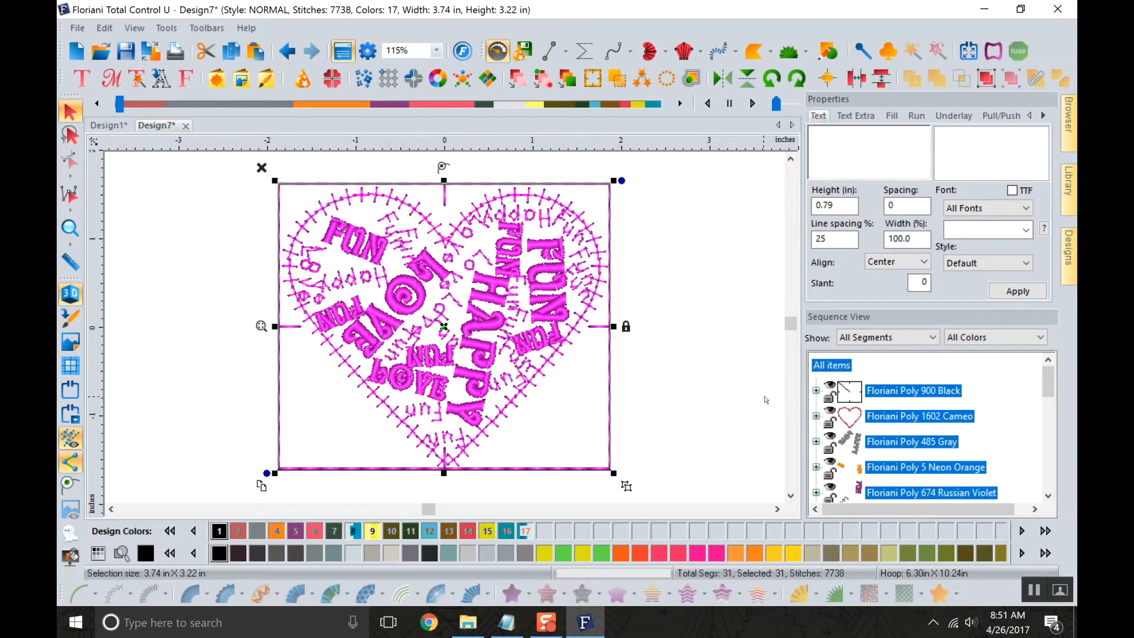
pyautogui.click(723, 406)
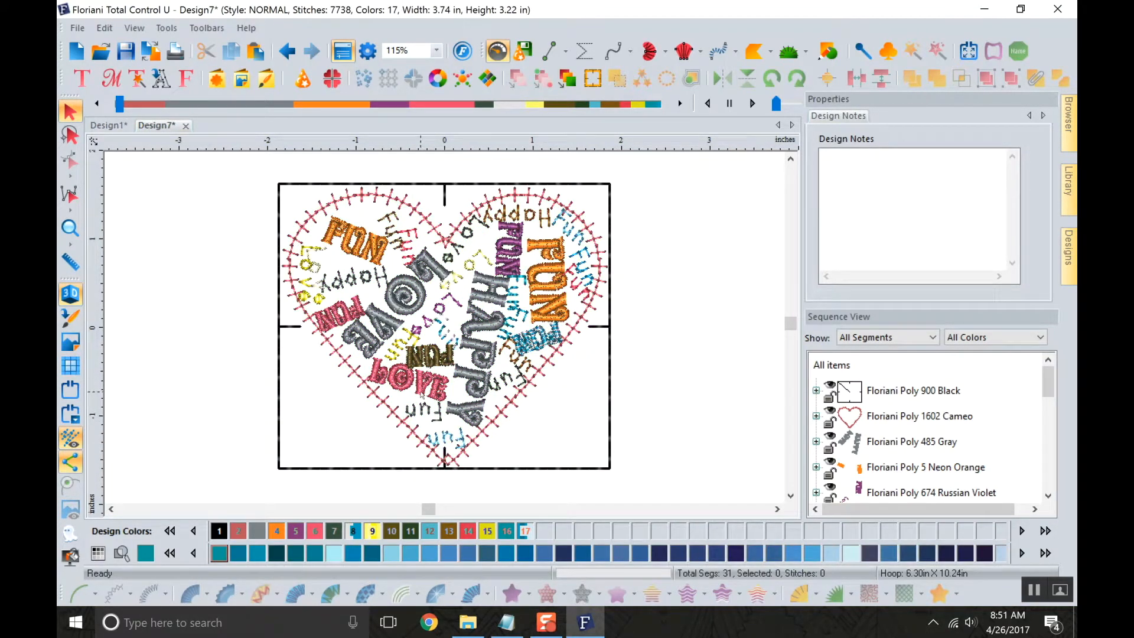
pyautogui.moveTo(119, 104); pyautogui.dragTo(711, 118)
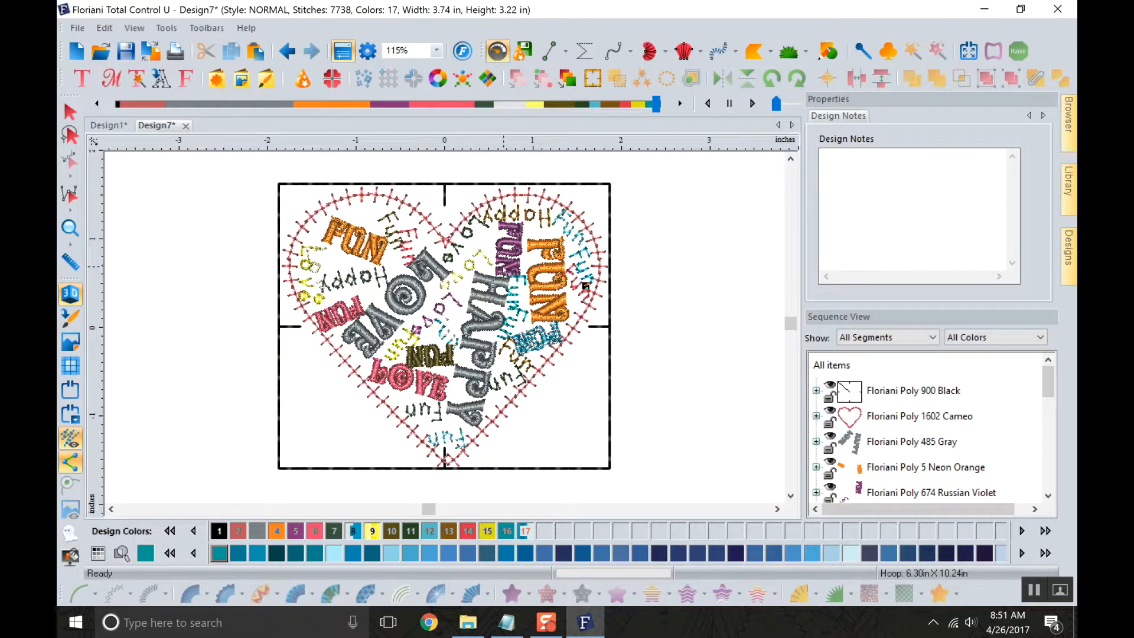
# Recolor the Russian Violet satin word Fun near the heart's upper right lobe to Floriani Poly 172 Orange.
pyautogui.click(718, 411)
pyautogui.click(509, 253)
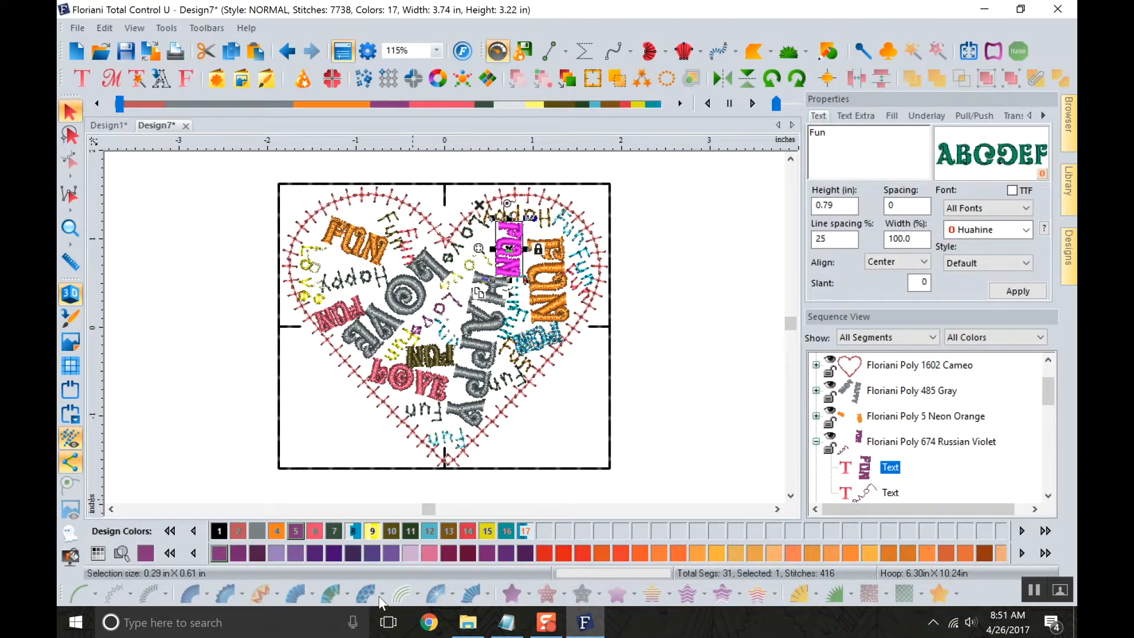
pyautogui.click(621, 553)
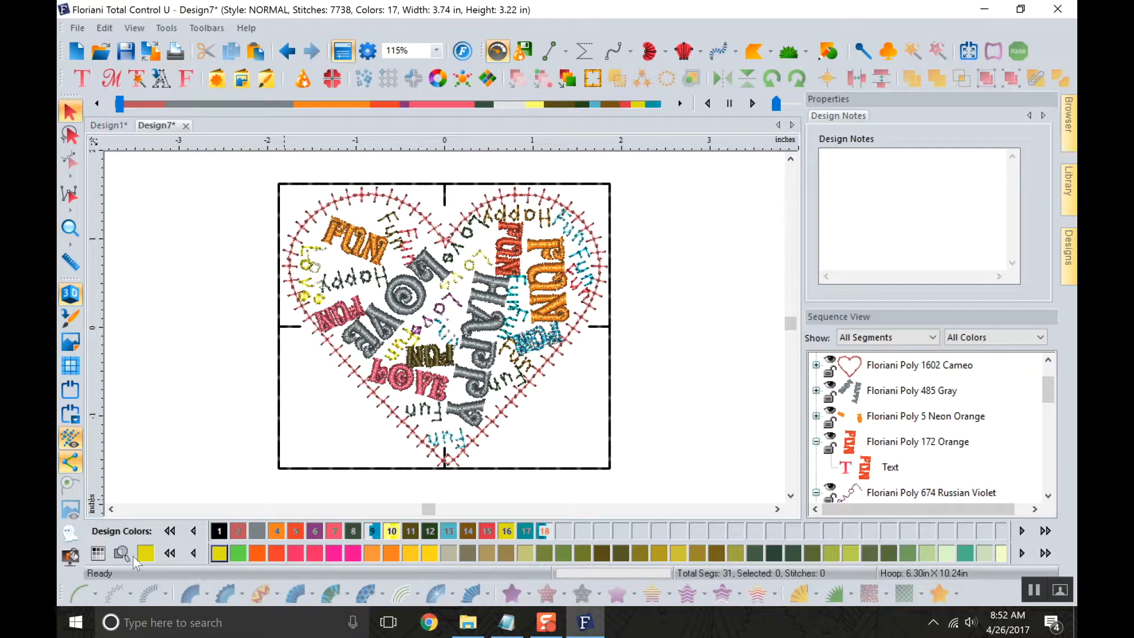
# Examine the list of available thread brand charts while keeping Floriani Poly as the active chart.
pyautogui.click(98, 555)
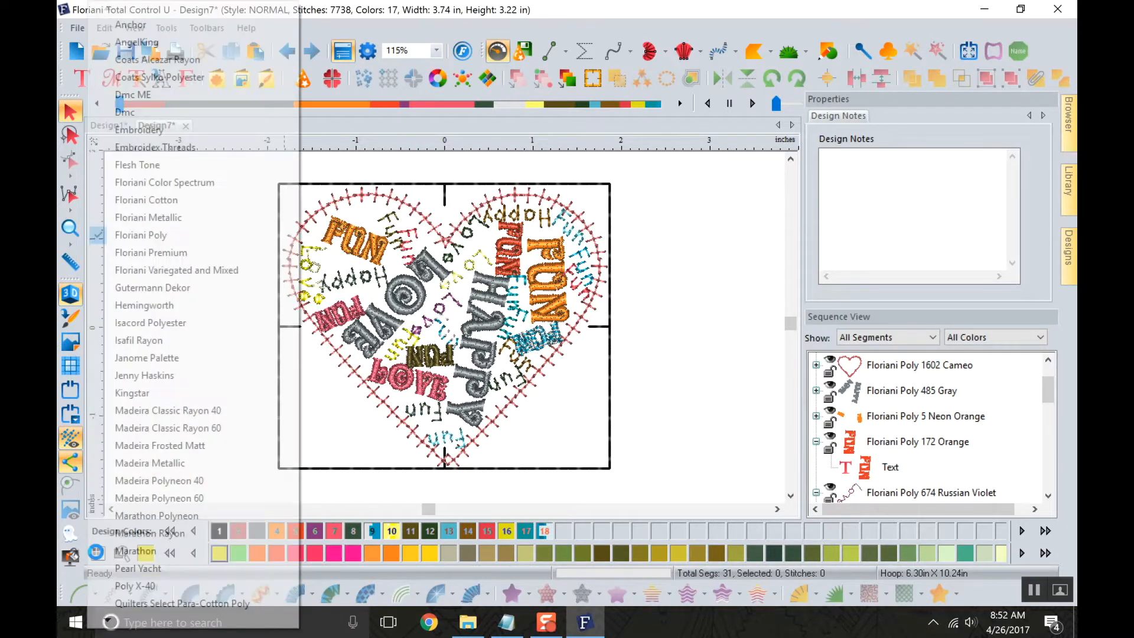
pyautogui.click(98, 556)
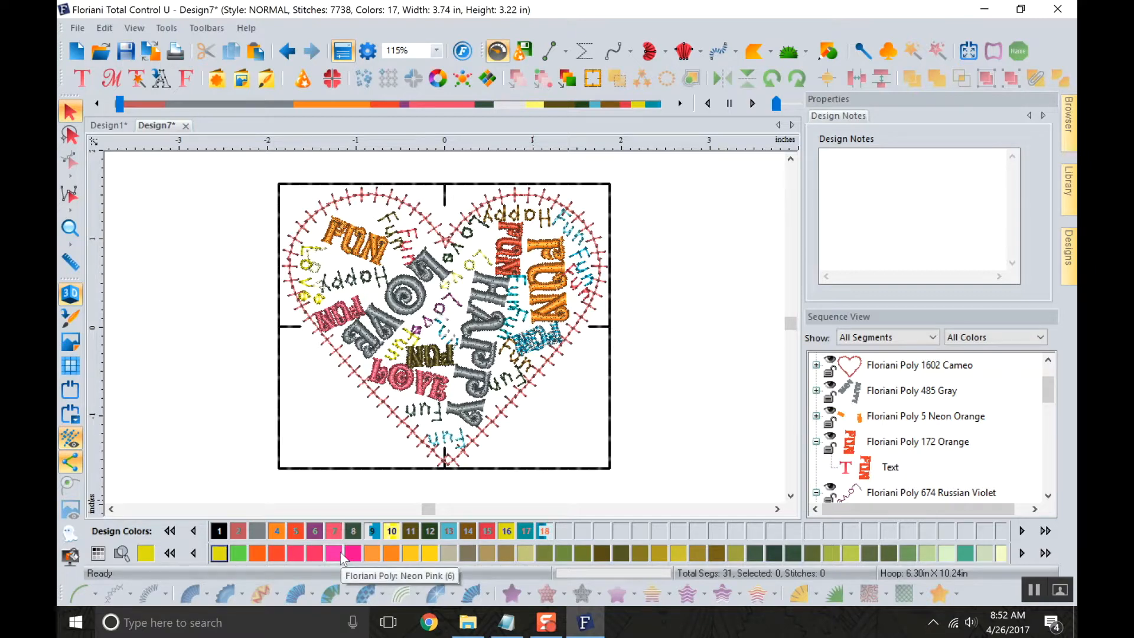
pyautogui.click(98, 553)
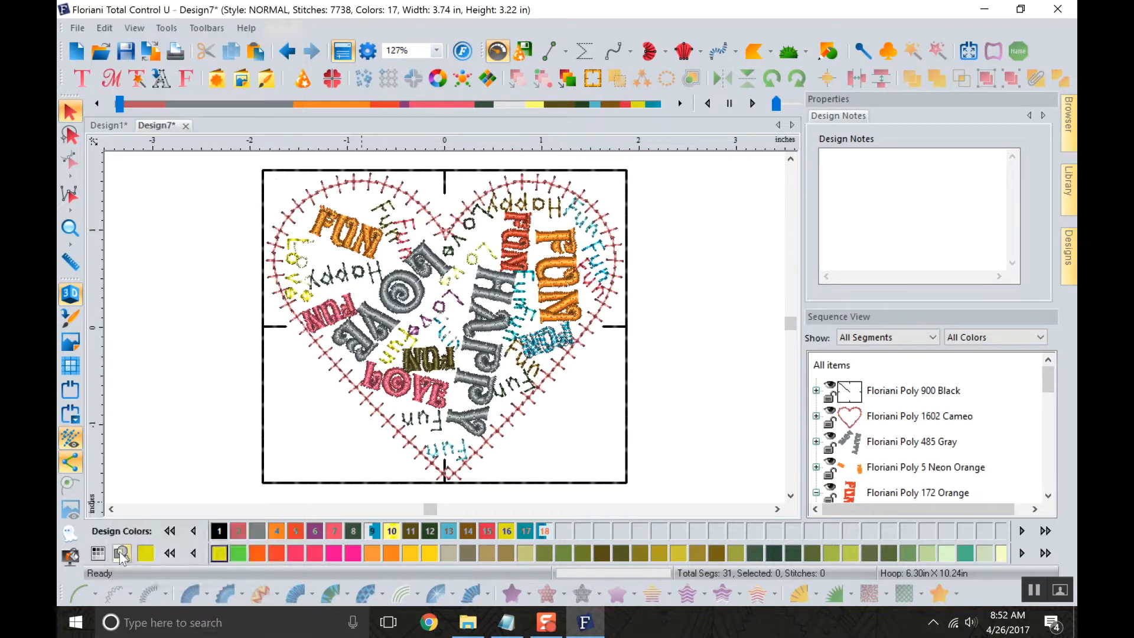
# Search the Floriani Poly thread palette for the color pink.
pyautogui.click(146, 556)
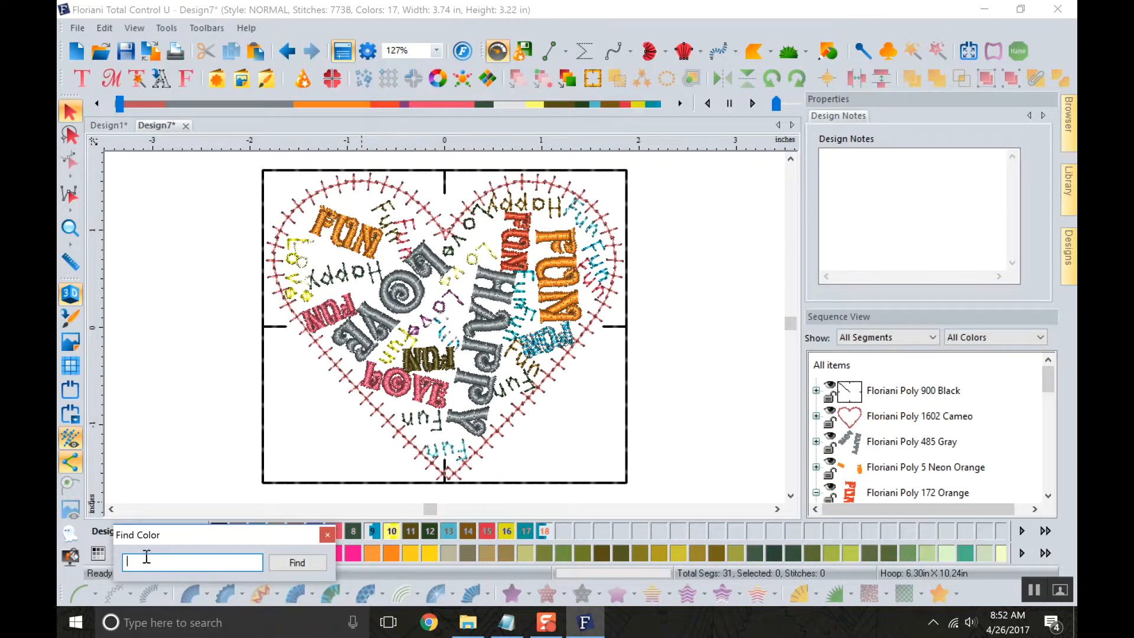
pyautogui.write('pink')
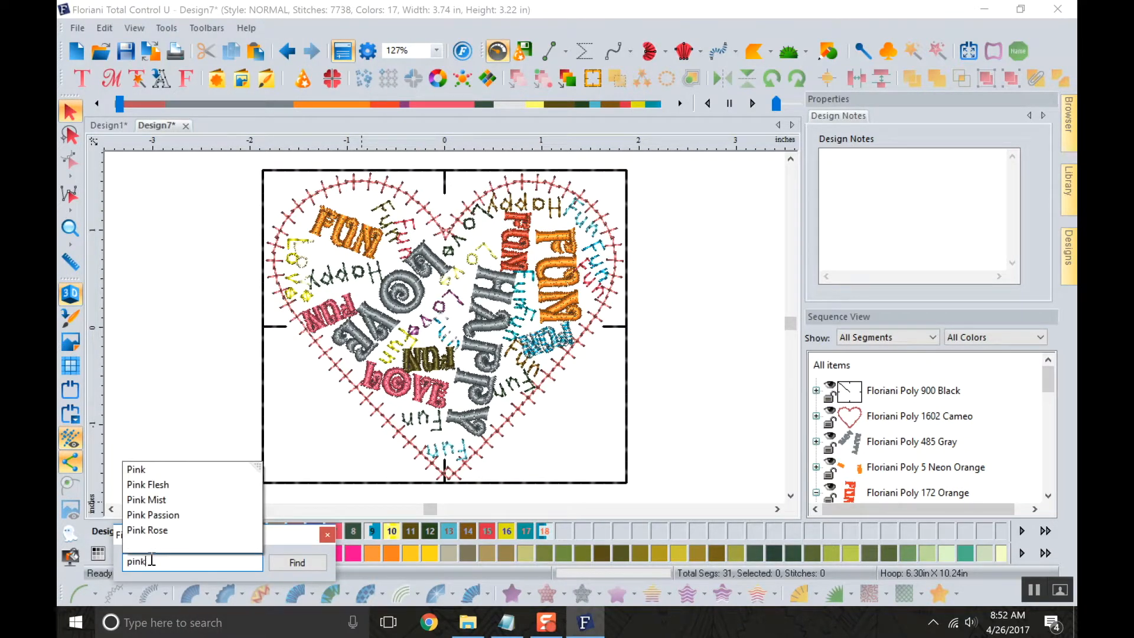
pyautogui.press('Return')
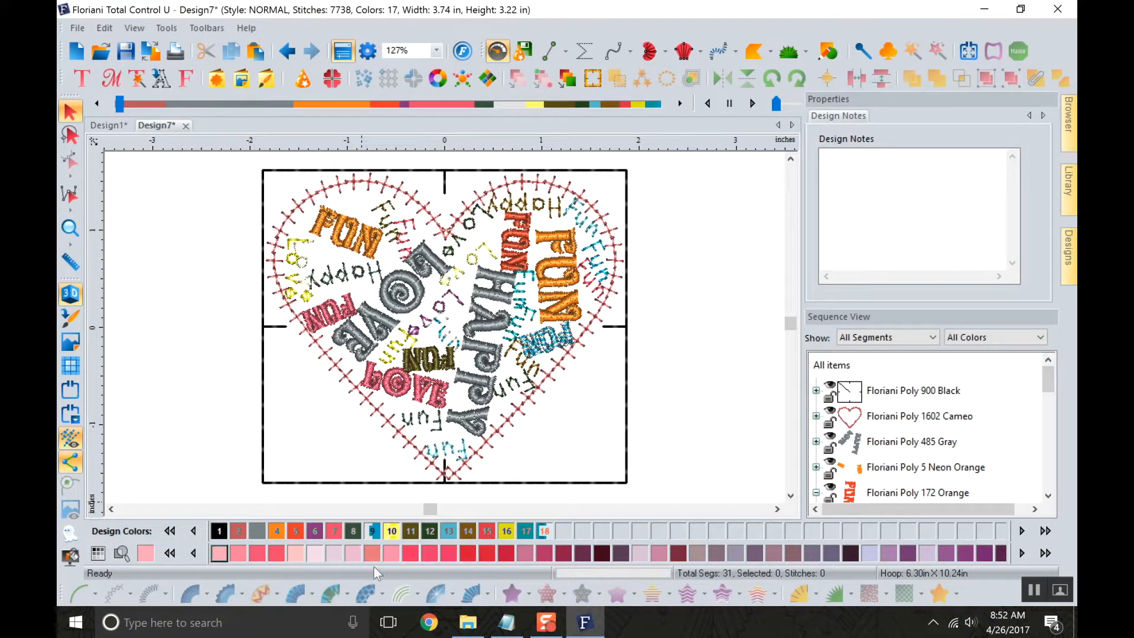
# Examine the range of thread colors in the palette, moving through the reds, greens and blues.
pyautogui.click(169, 553)
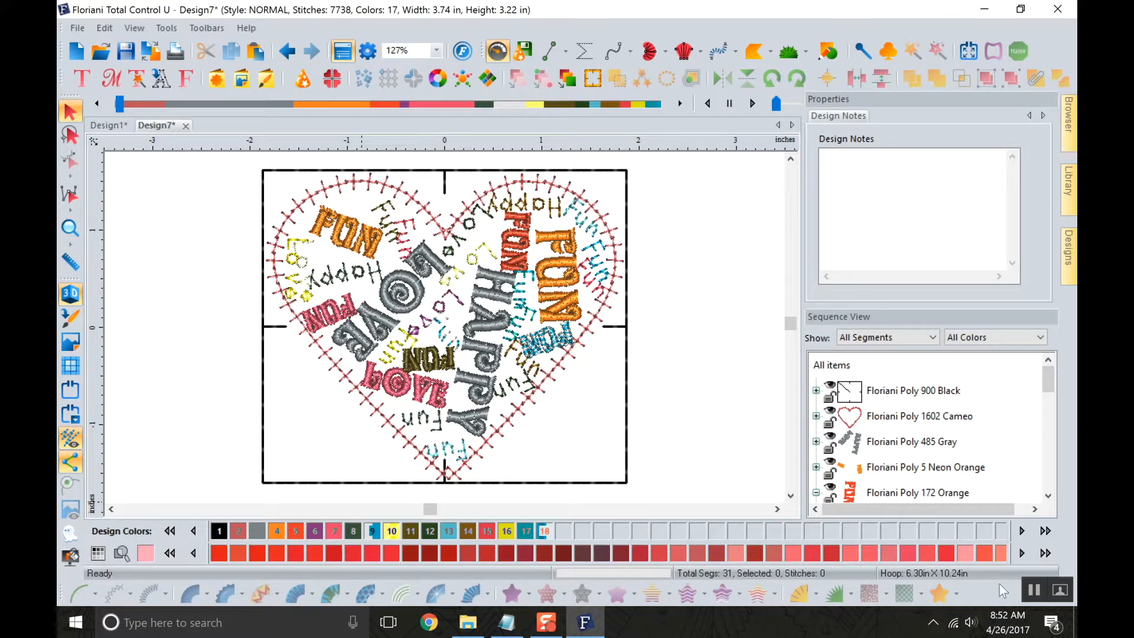
pyautogui.click(1051, 558)
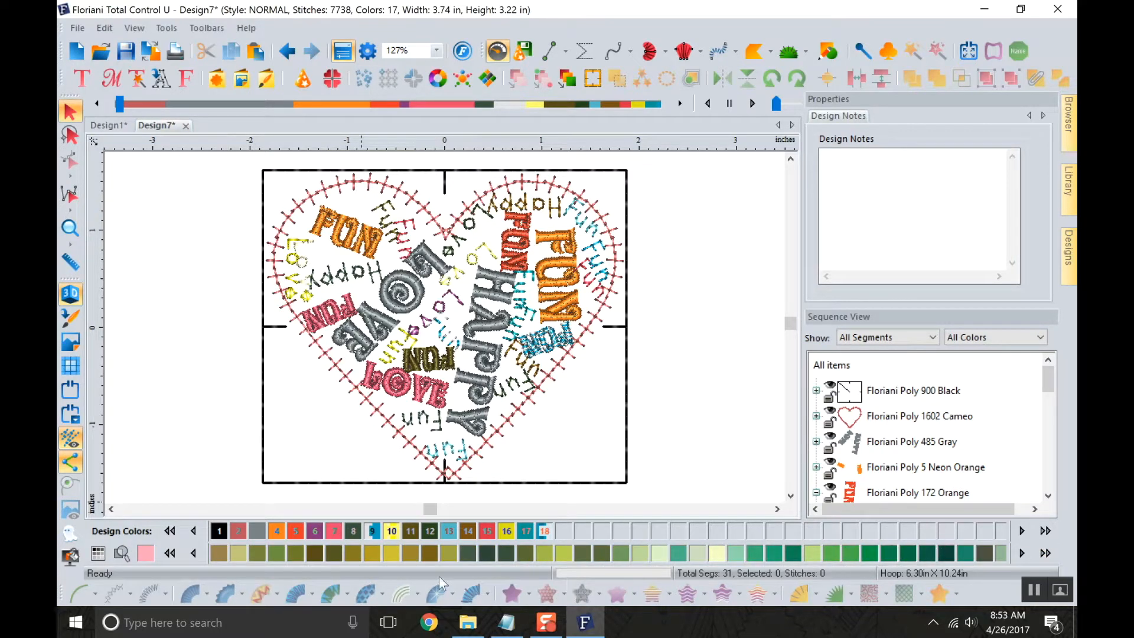
pyautogui.click(1020, 555)
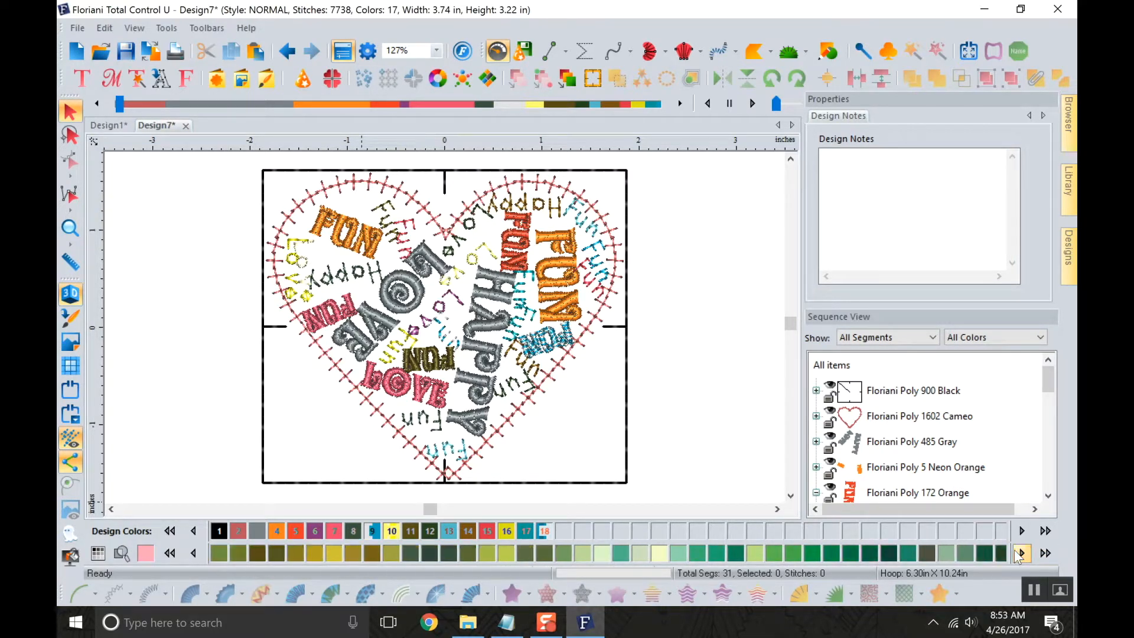
pyautogui.click(1021, 556)
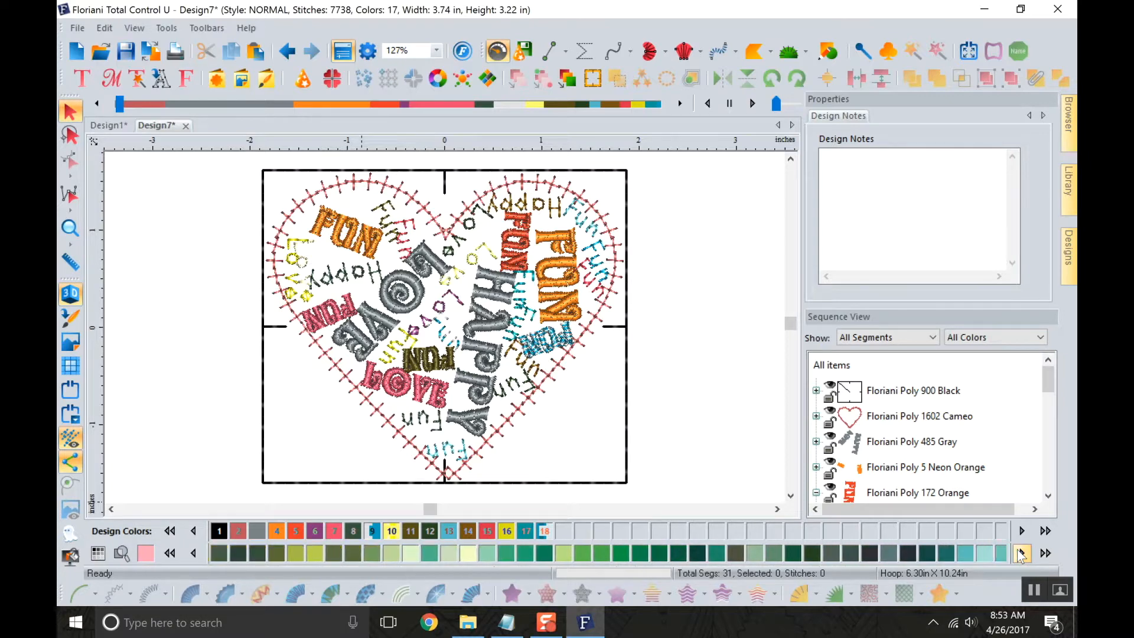
pyautogui.click(1021, 554)
pyautogui.click(1022, 554)
pyautogui.click(1022, 554)
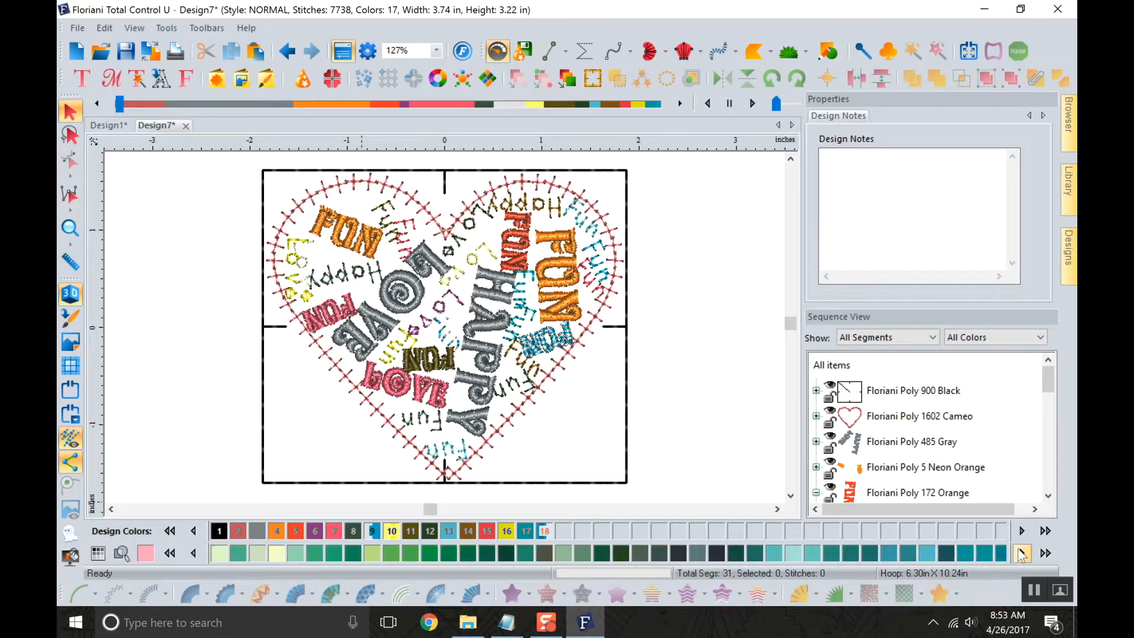
pyautogui.click(219, 553)
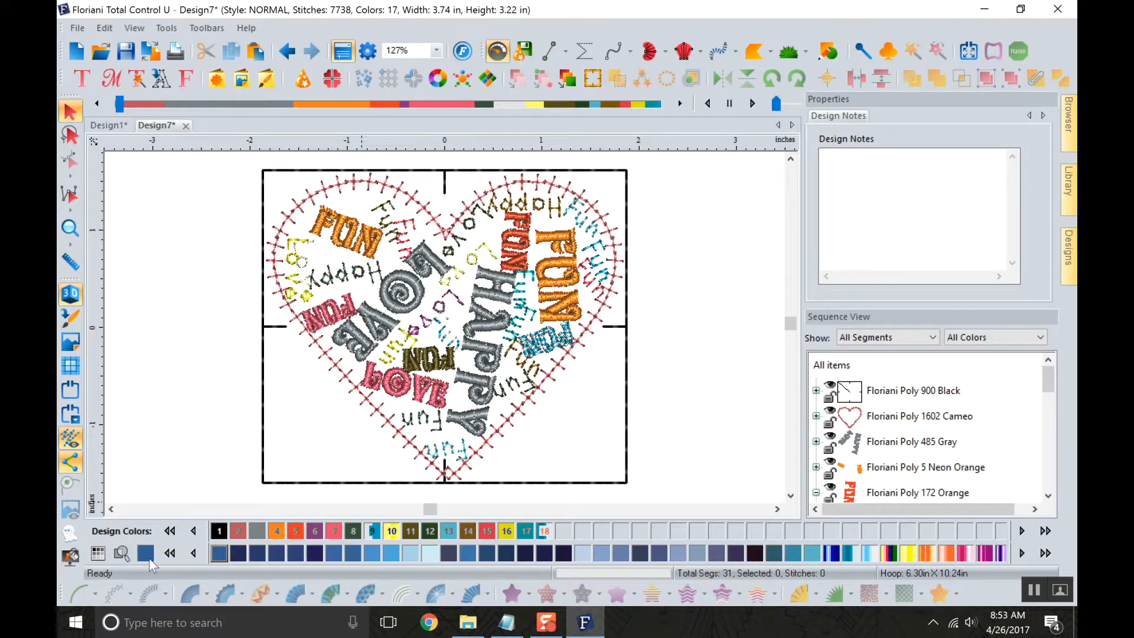
# Reopen the thread color search and close it again.
pyautogui.click(121, 554)
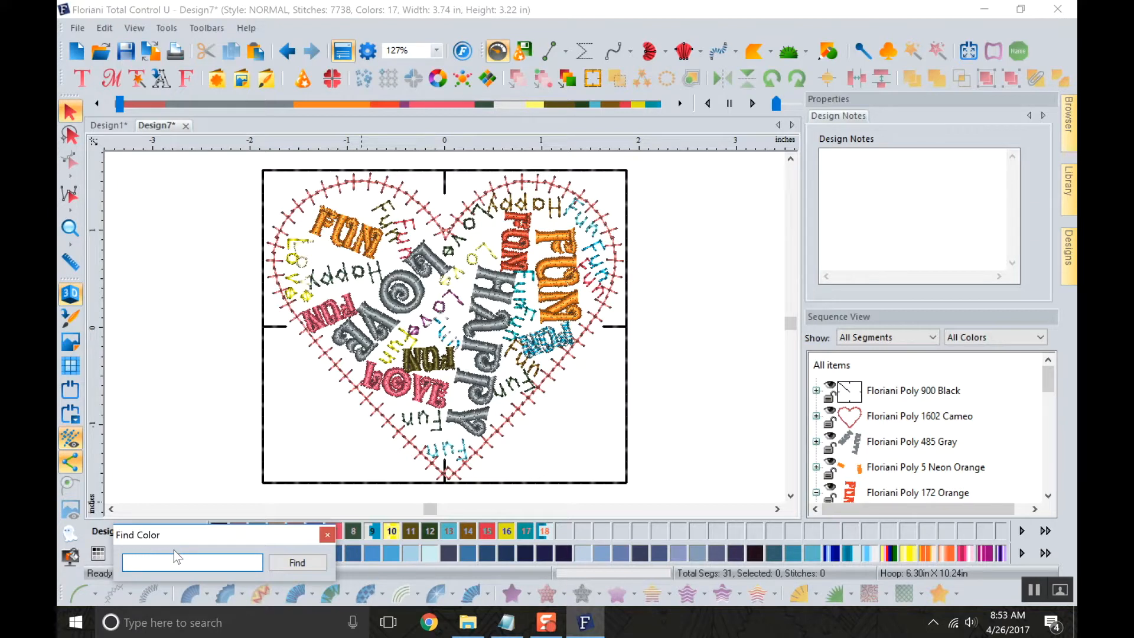
pyautogui.click(186, 564)
pyautogui.click(326, 534)
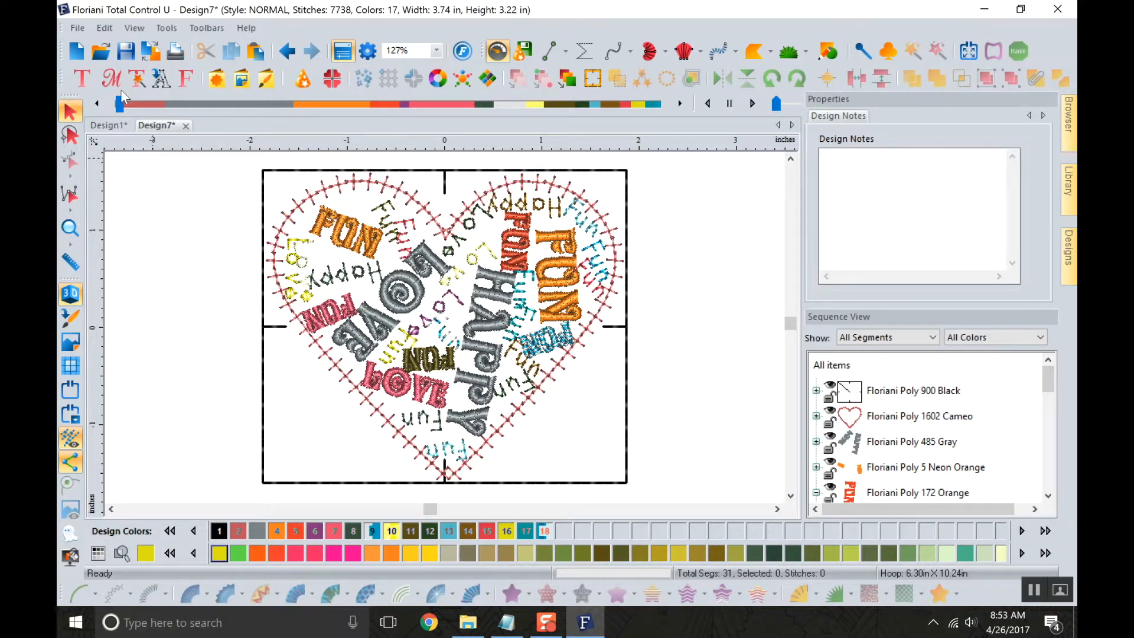
# Create a new design and insert the Bird 006 shape from the Custom Shapes folder.
pyautogui.click(77, 52)
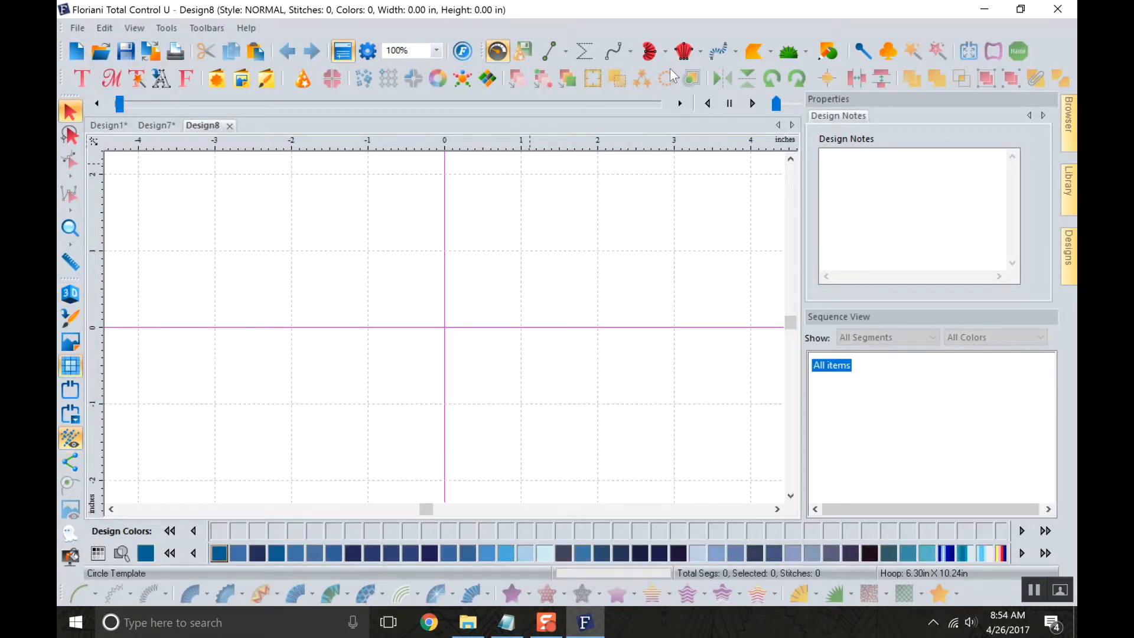
pyautogui.click(829, 51)
pyautogui.click(855, 93)
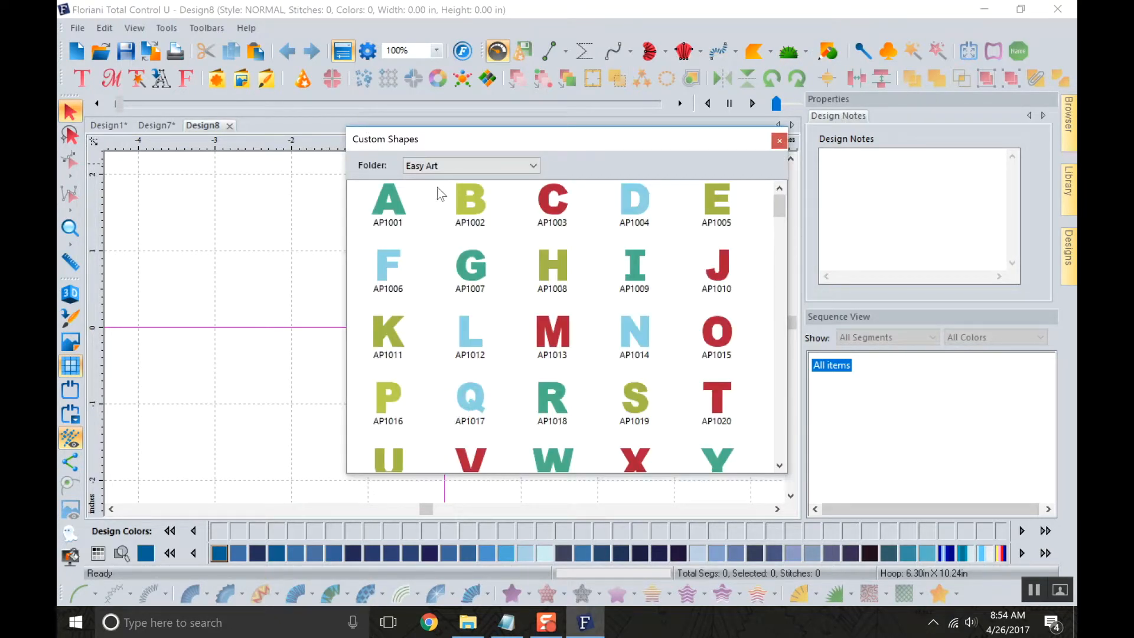
pyautogui.click(450, 166)
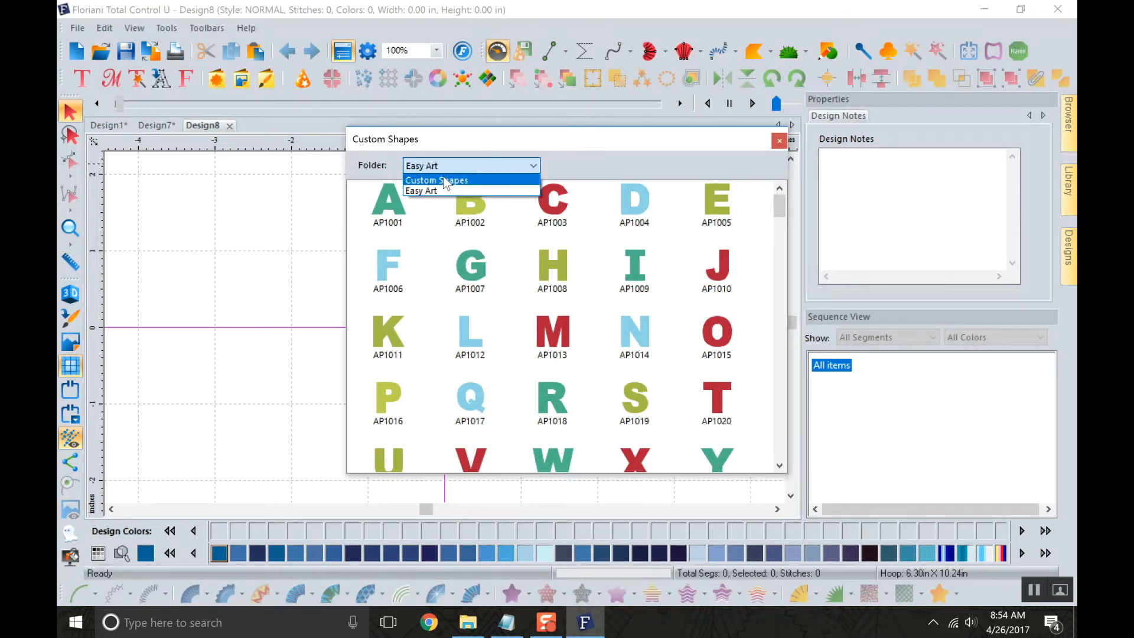
pyautogui.click(446, 180)
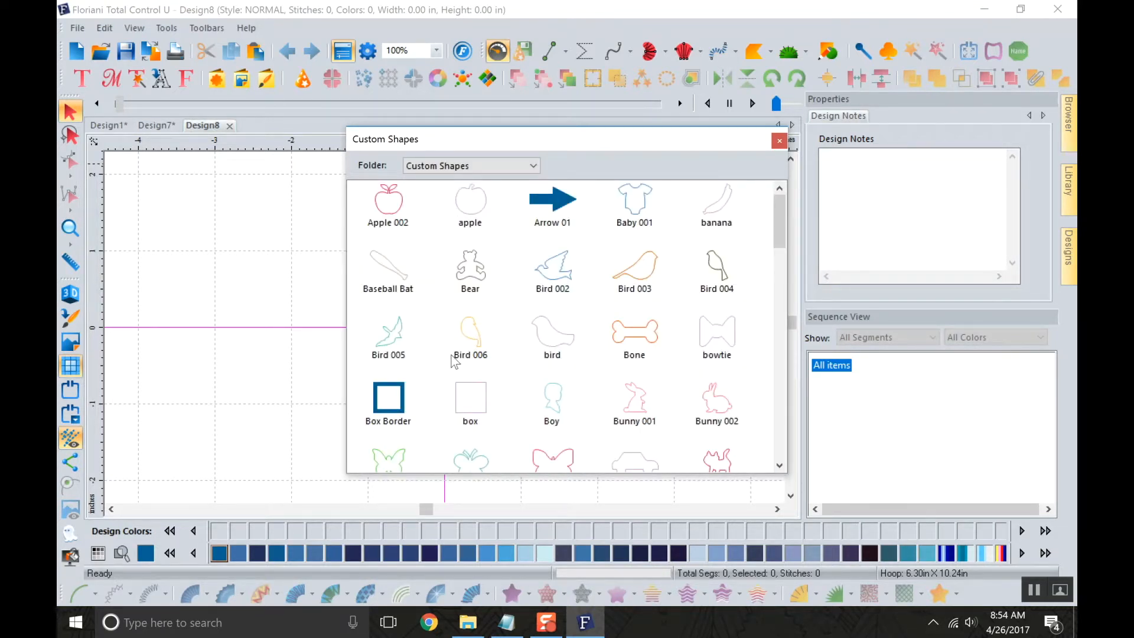
pyautogui.doubleClick(470, 333)
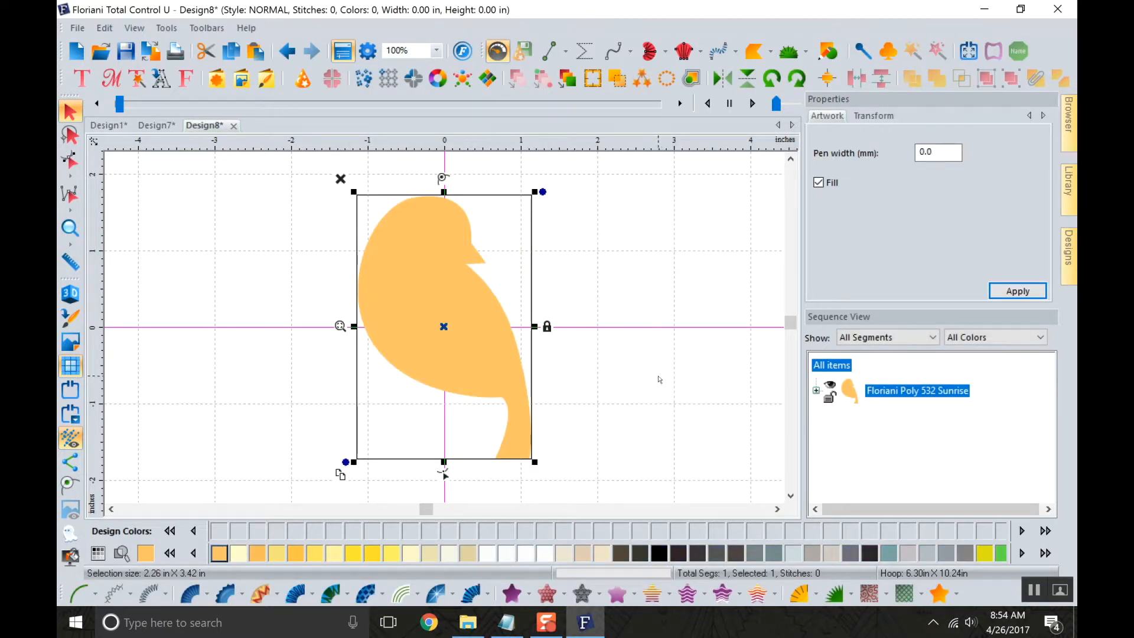
pyautogui.click(659, 294)
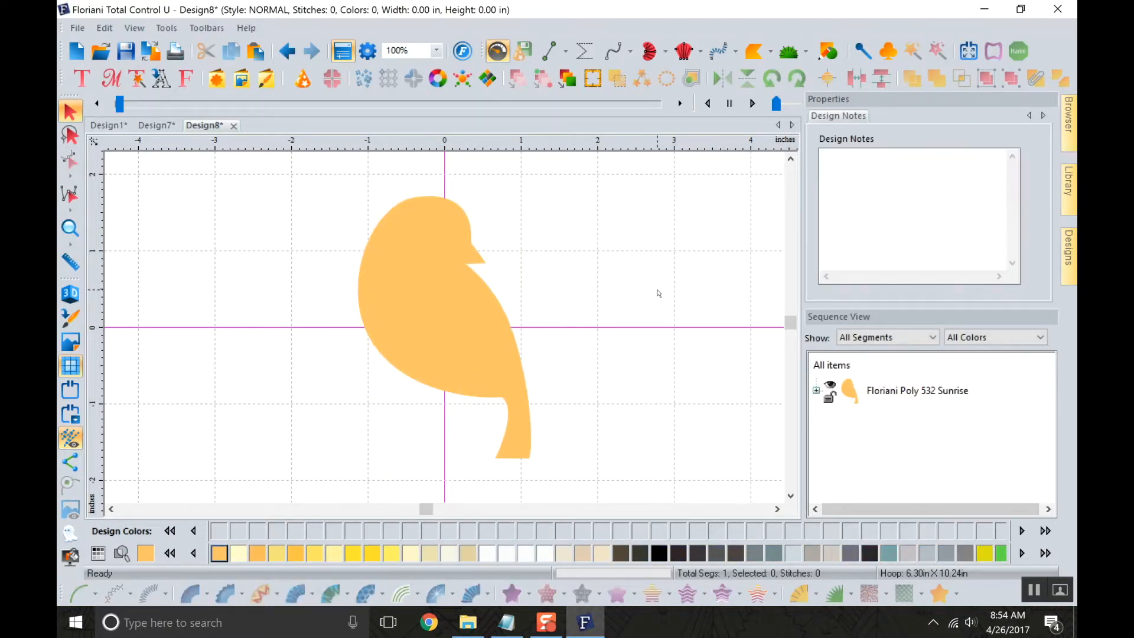
# Convert the filled bird artwork to a single run stitch outline and turn on the 3D stitch view.
pyautogui.click(507, 328)
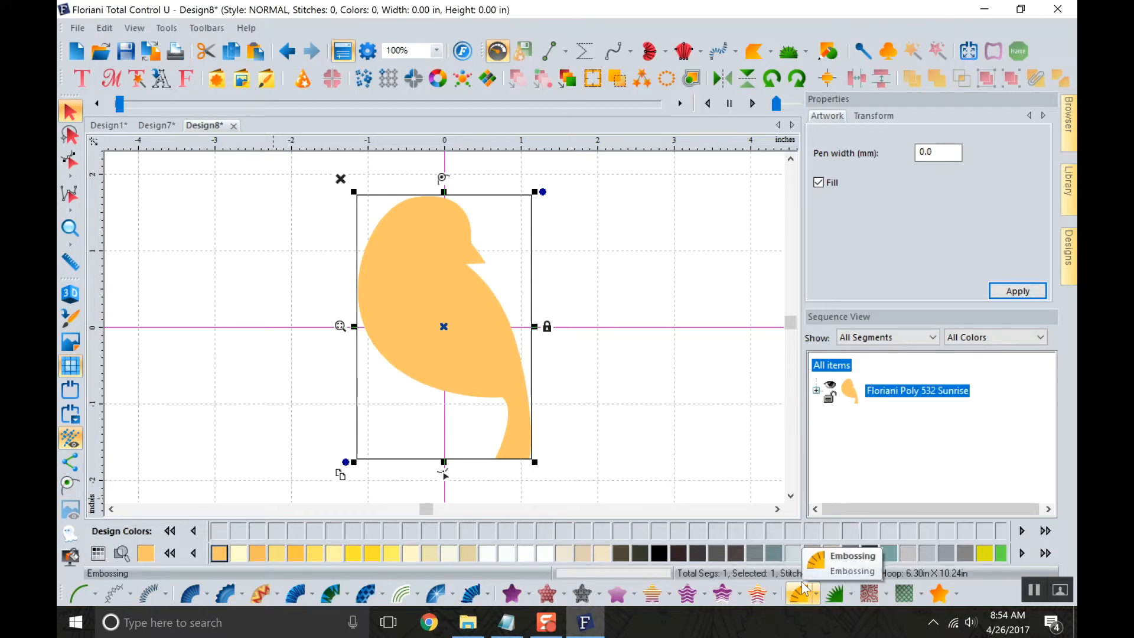
pyautogui.click(86, 598)
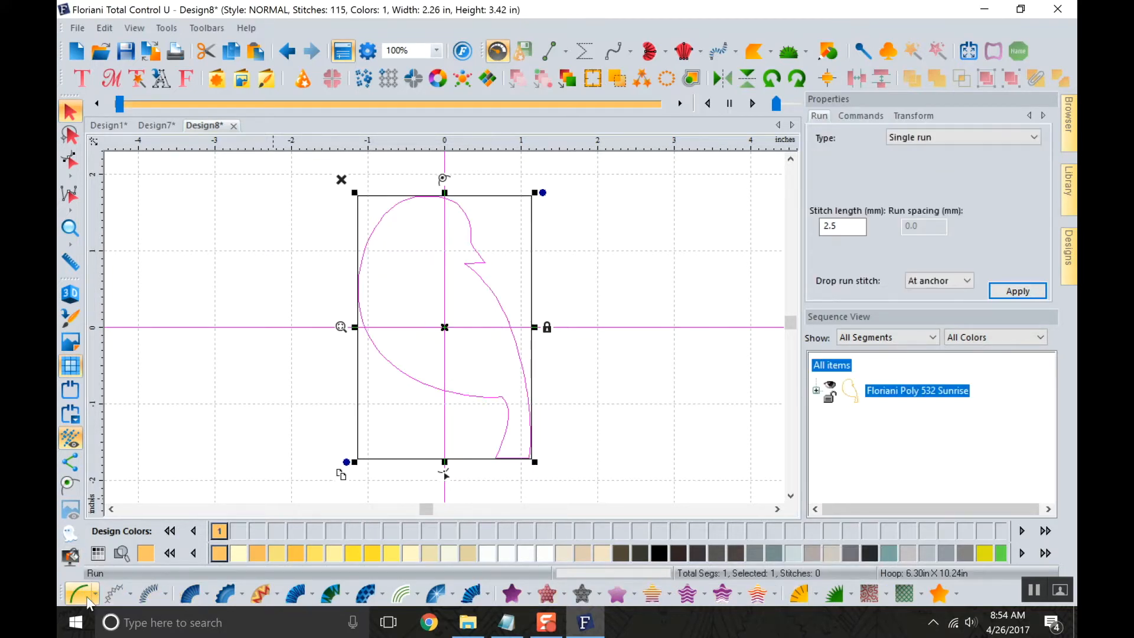
pyautogui.click(71, 296)
pyautogui.click(664, 318)
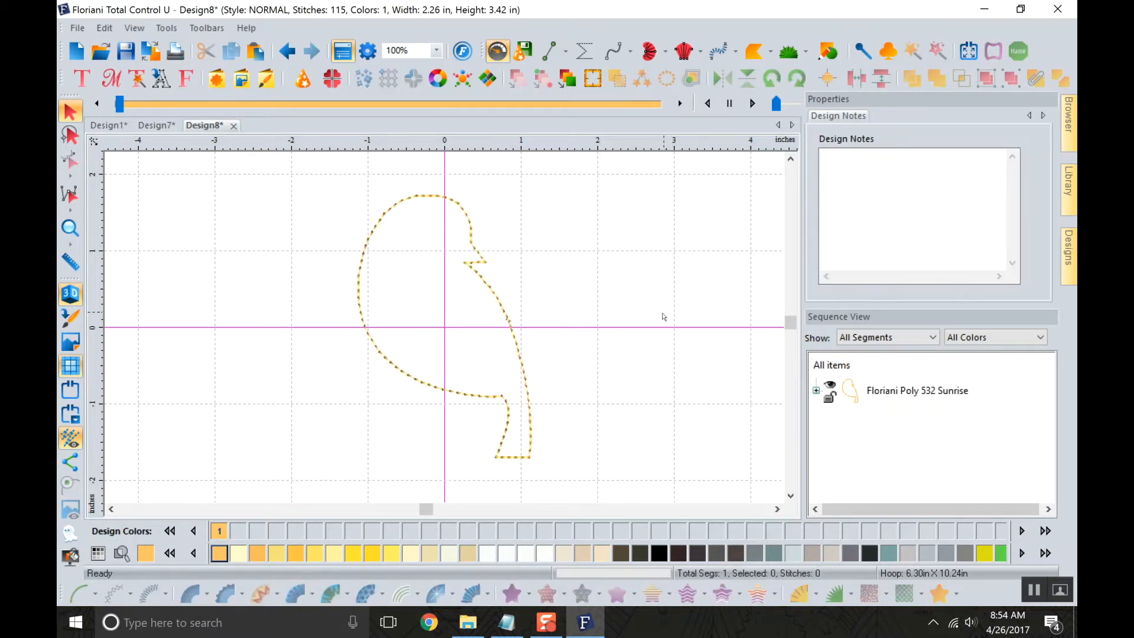
# Convert the bird's run outline to a motif run stitch and reselect the bird.
pyautogui.click(516, 347)
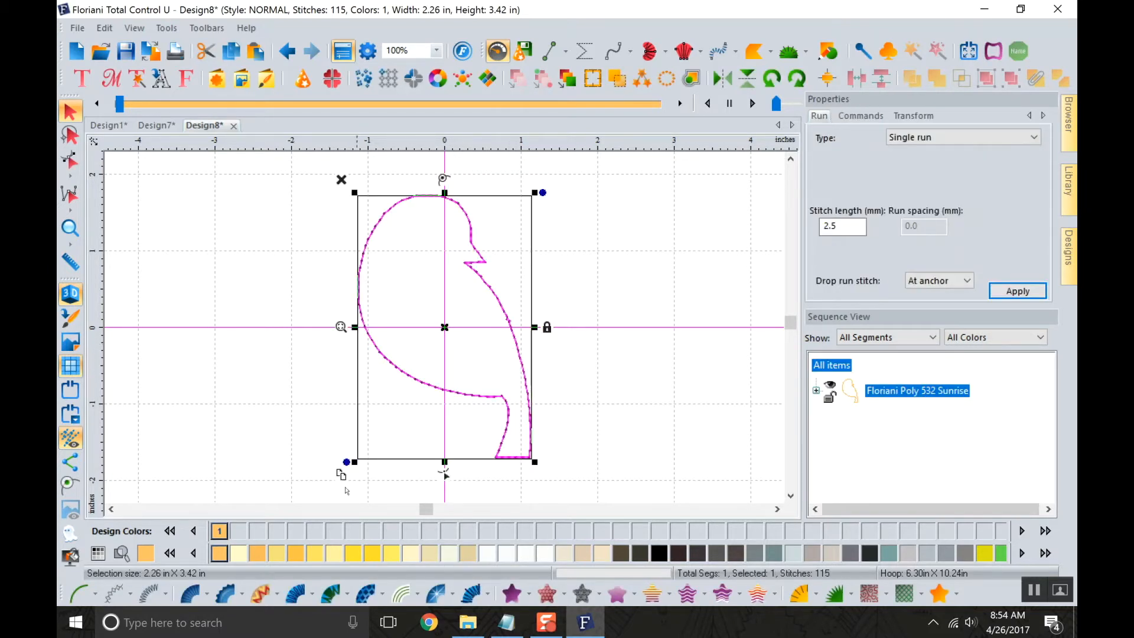
pyautogui.click(126, 596)
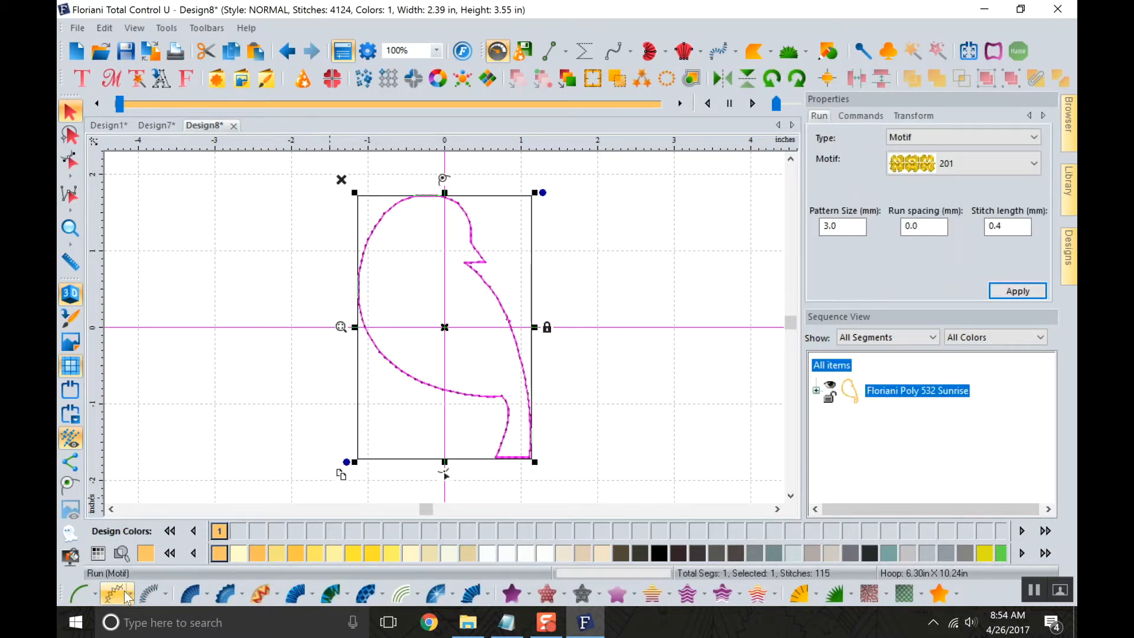
pyautogui.click(612, 323)
pyautogui.click(518, 341)
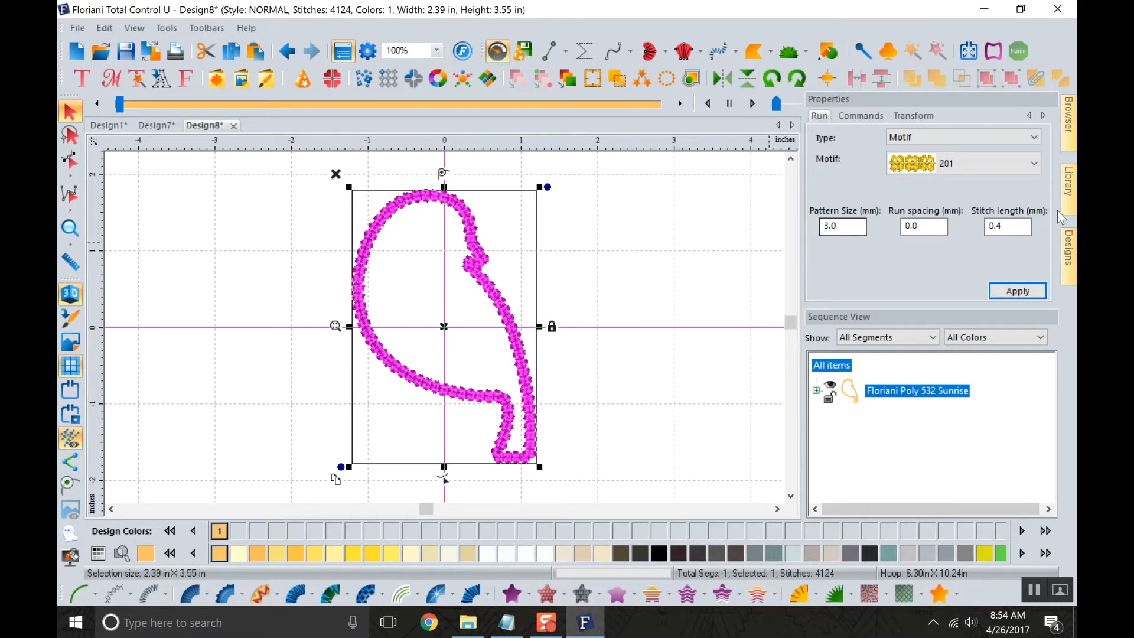
# Apply motif 204 to the bird's run outline.
pyautogui.click(999, 167)
pyautogui.click(925, 245)
pyautogui.click(1019, 290)
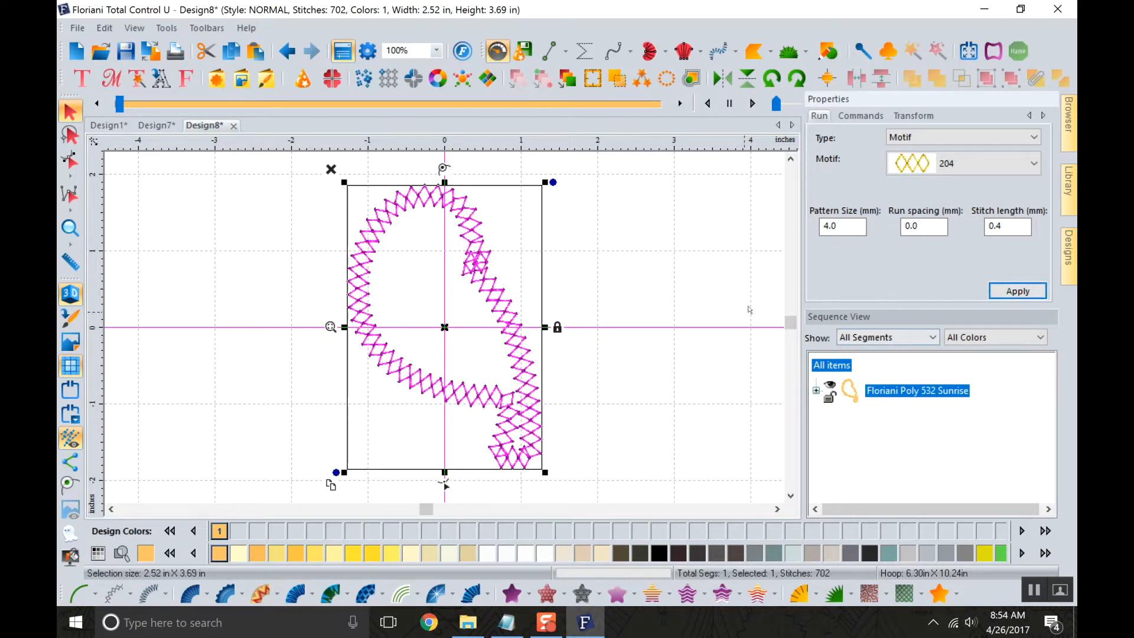
# Change the bird outline's motif to 222 and deselect the bird.
pyautogui.click(921, 164)
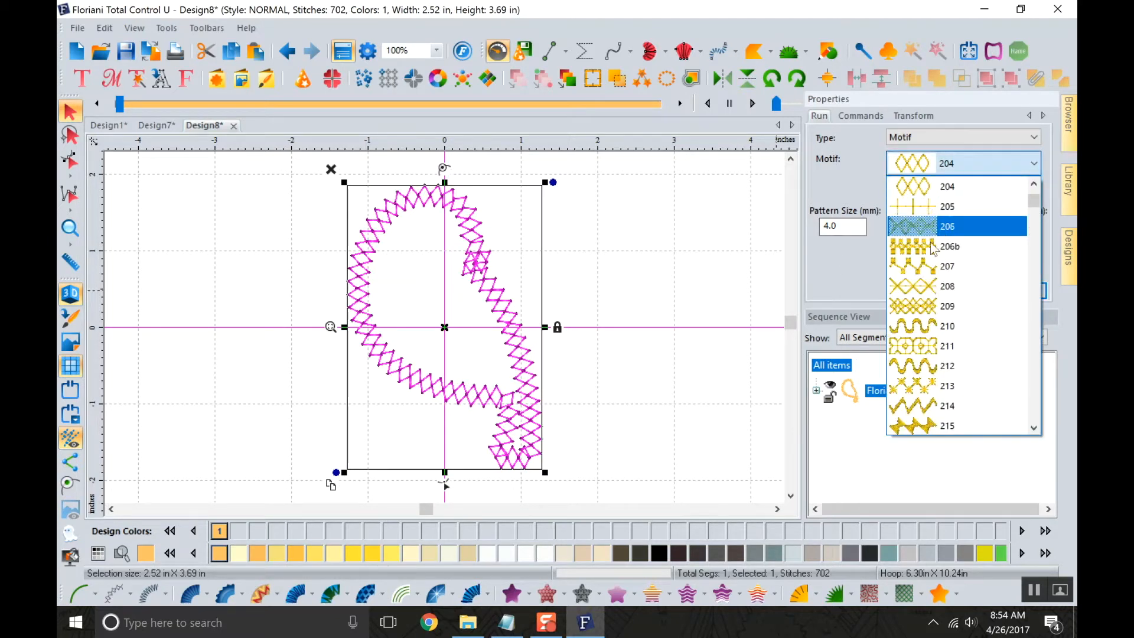
pyautogui.scroll(-4, 913, 426)
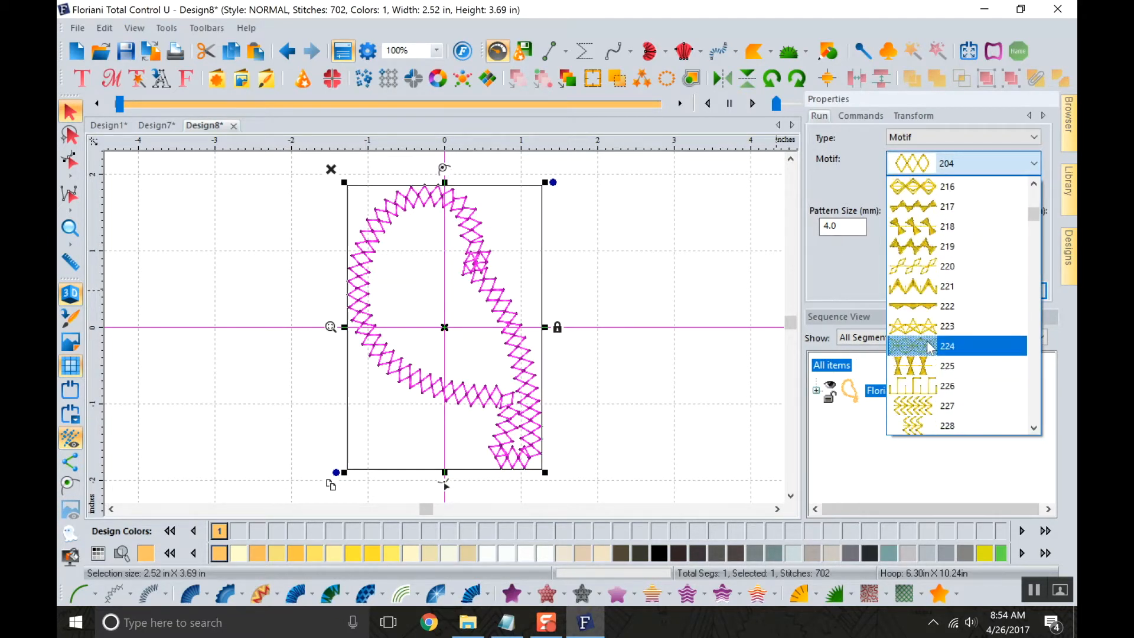
pyautogui.click(939, 309)
pyautogui.click(1017, 290)
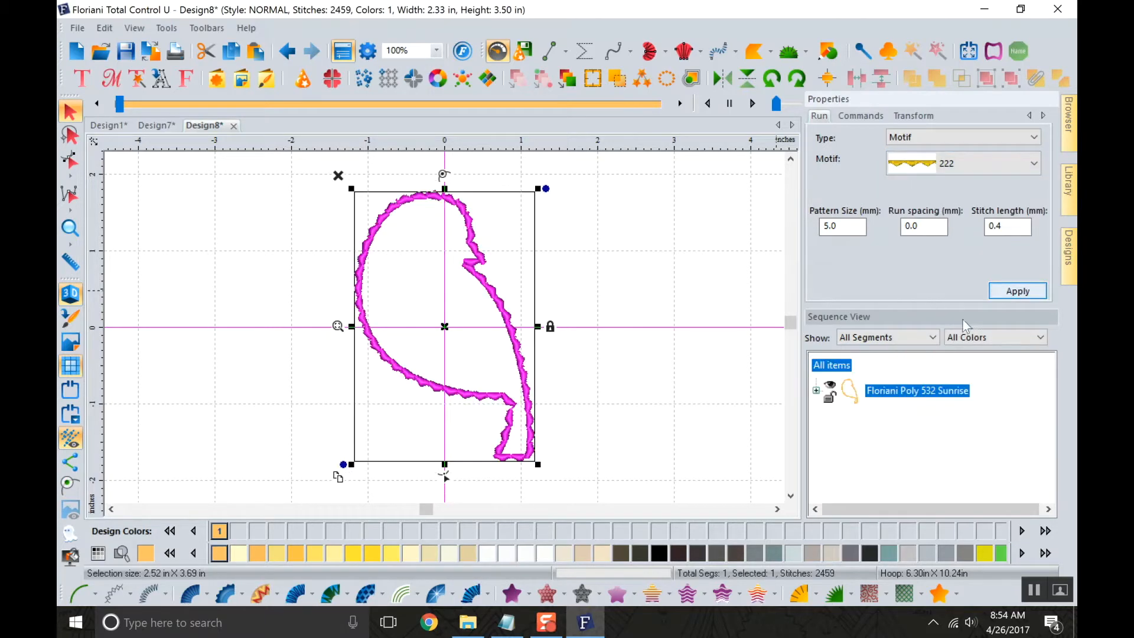
pyautogui.click(655, 430)
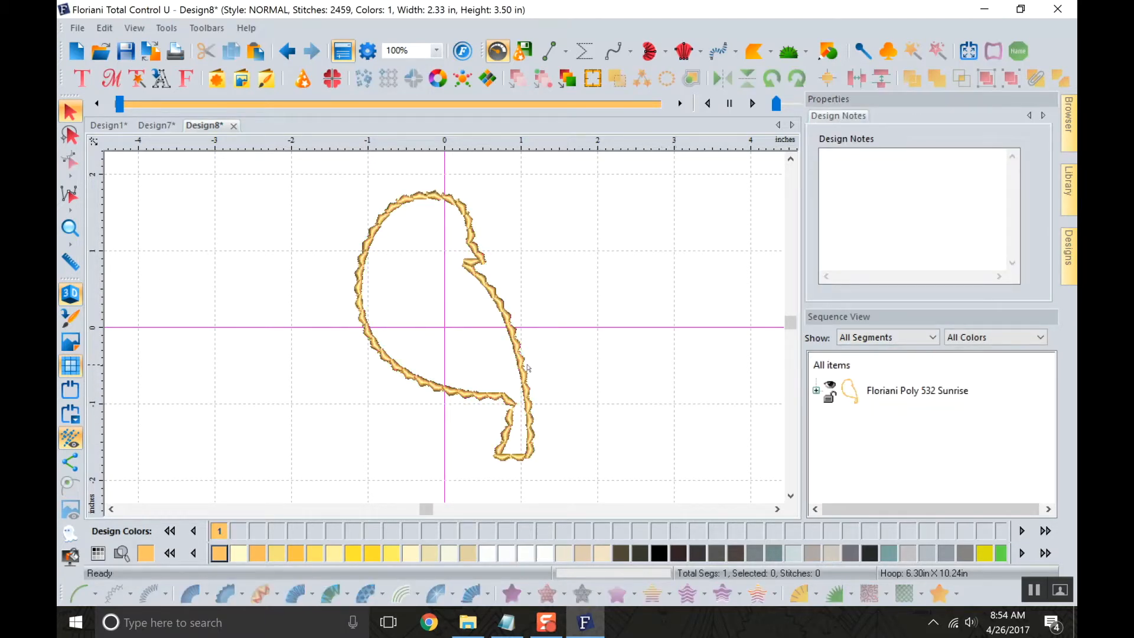
# Convert the bird's motif outline to a Steil stitch and reselect the bird.
pyautogui.click(426, 383)
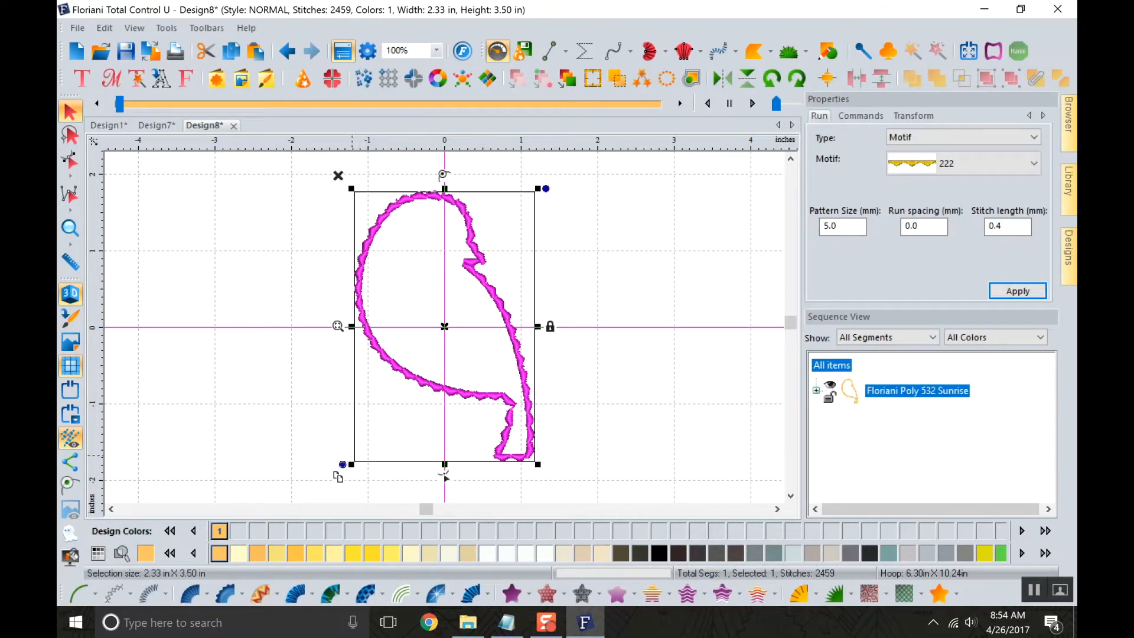
pyautogui.click(149, 595)
pyautogui.click(249, 420)
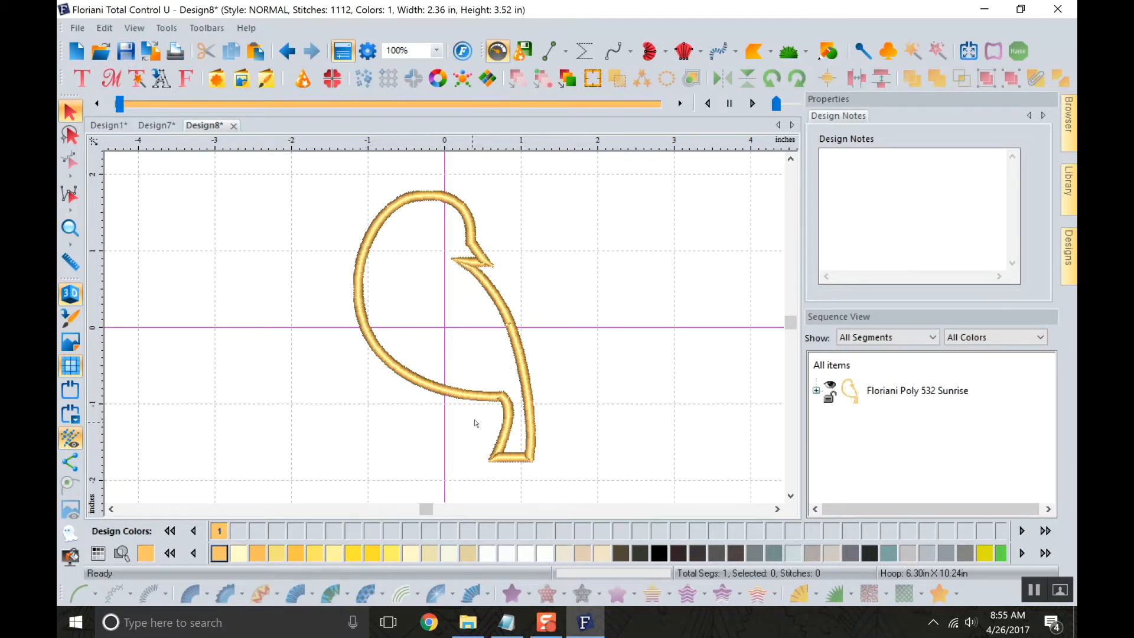
pyautogui.click(485, 399)
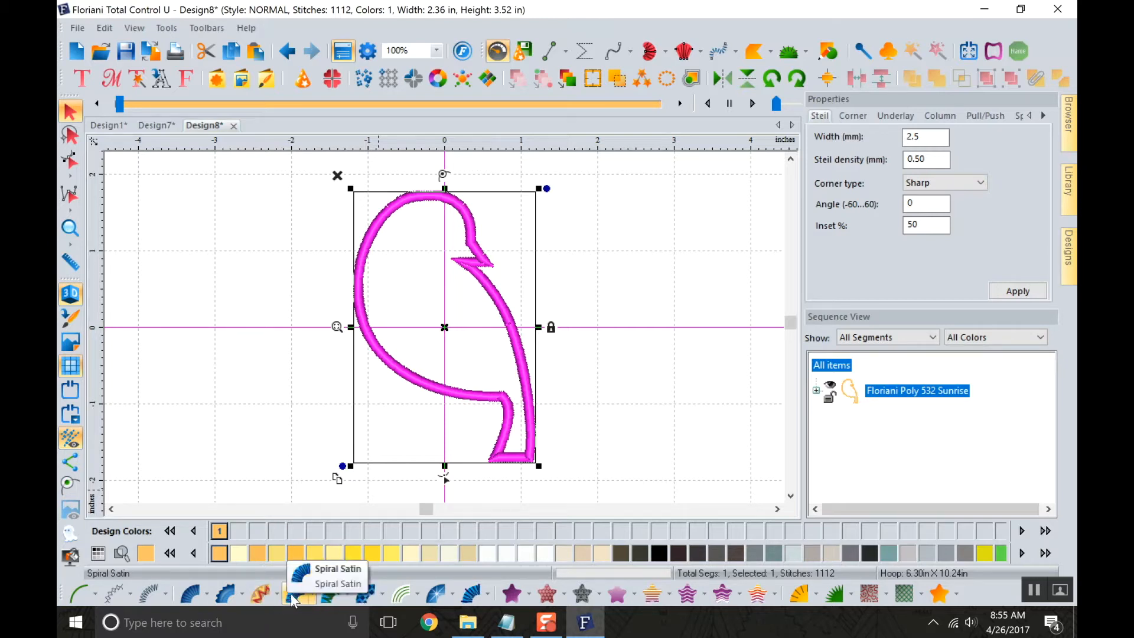
# Convert the bird outline to a standard fill and change that to a Fancy Fill with pattern 201.
pyautogui.click(372, 597)
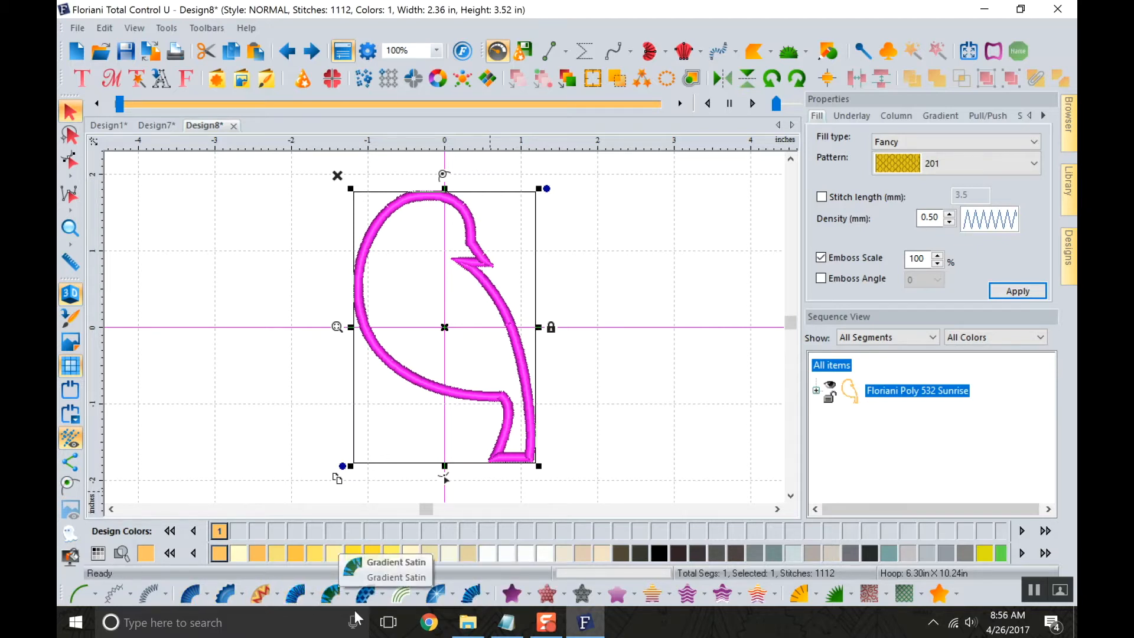
pyautogui.click(487, 591)
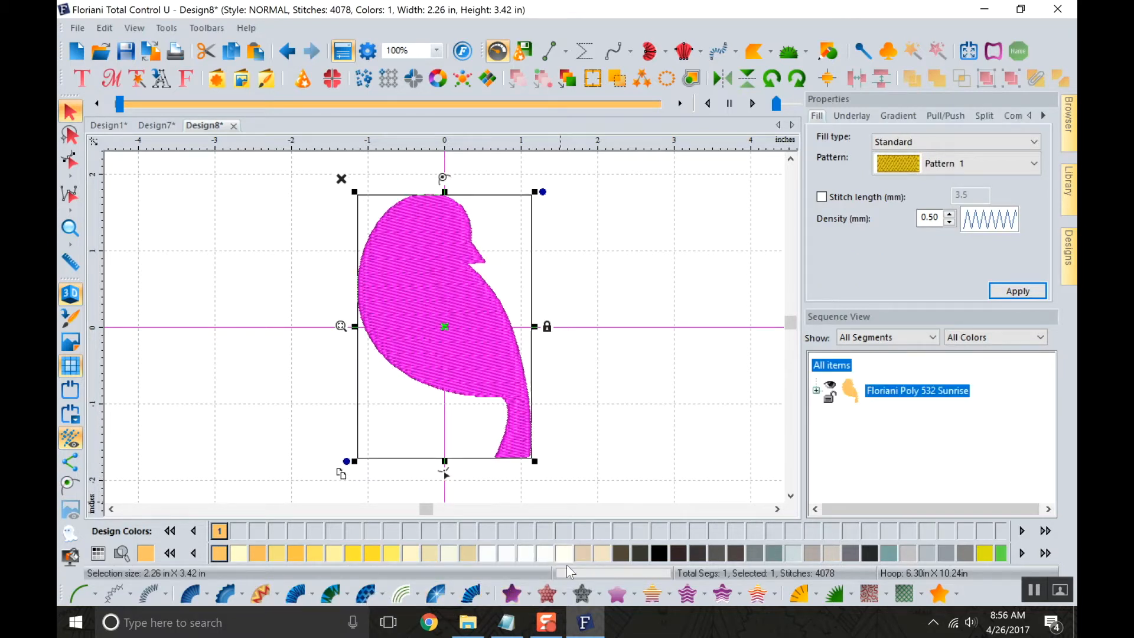
pyautogui.click(543, 594)
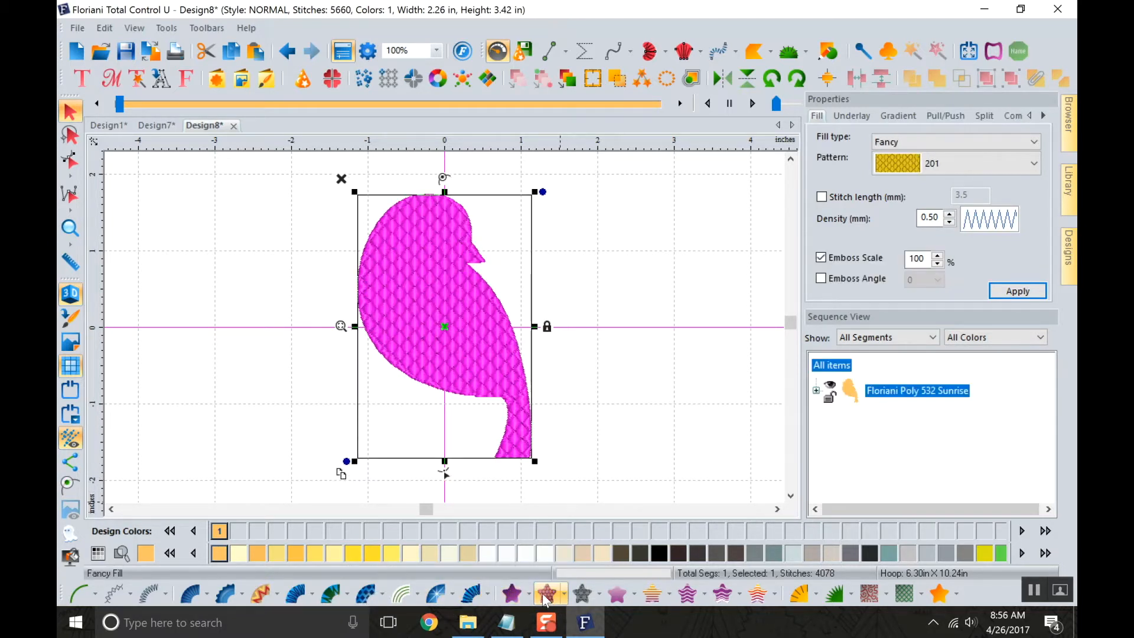
# Convert the bird to a Motif Fill with pattern 209 and set the pattern size to 8.0 mm.
pyautogui.click(582, 594)
pyautogui.click(583, 592)
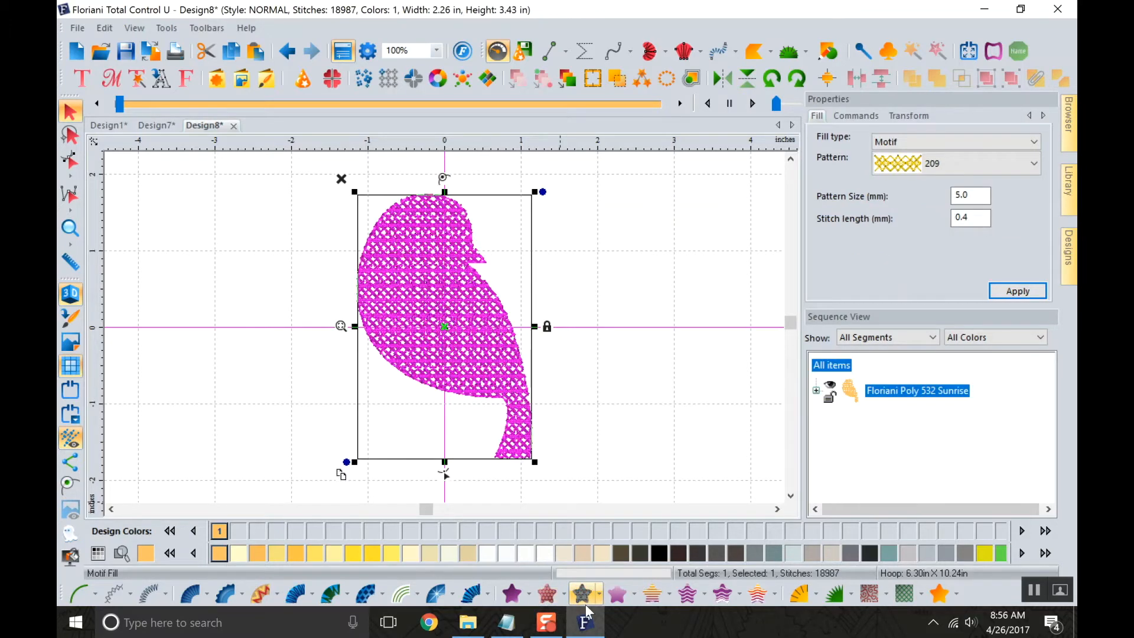
pyautogui.doubleClick(975, 193)
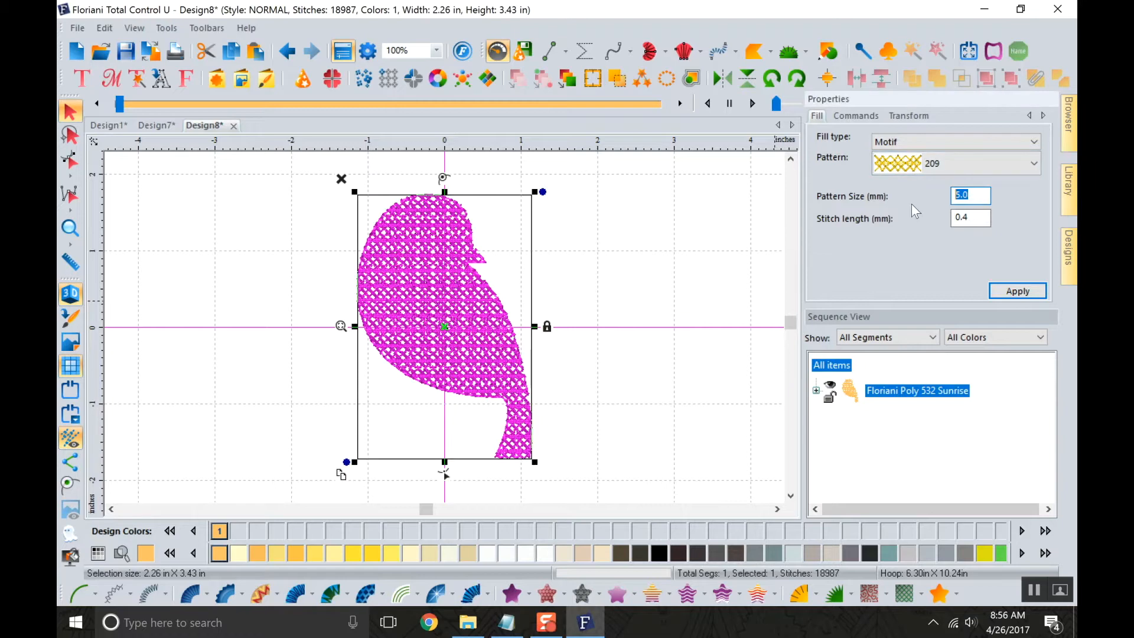
pyautogui.write('8')
pyautogui.click(1016, 290)
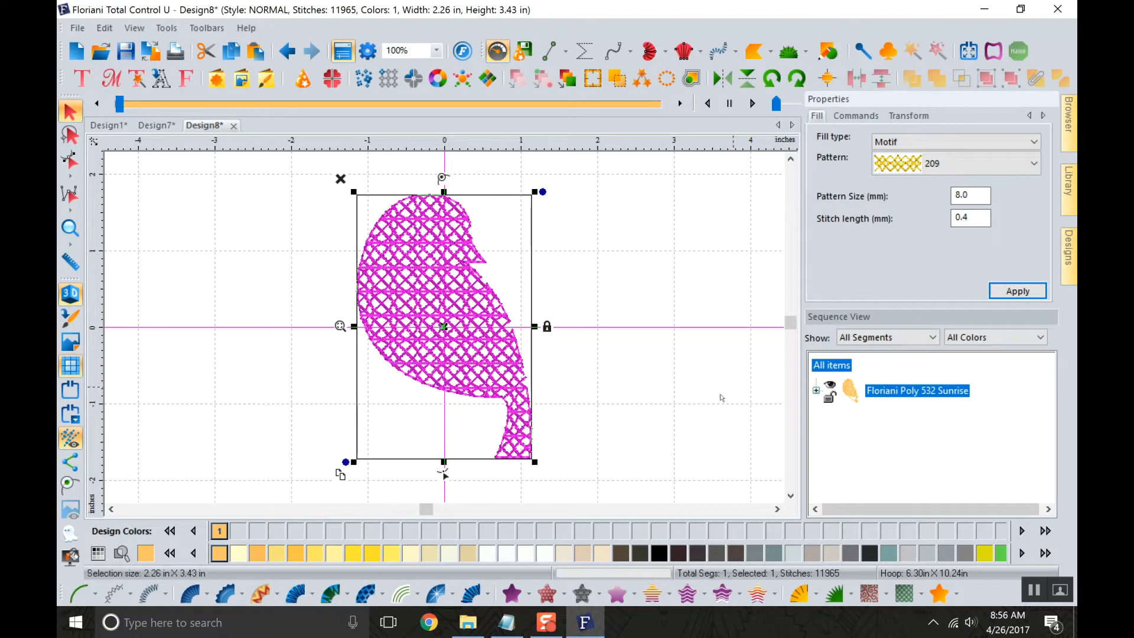
# Convert the bird to a Color Blend Fill by way of a Gradient Fill and play through its stitch sequence.
pyautogui.click(619, 591)
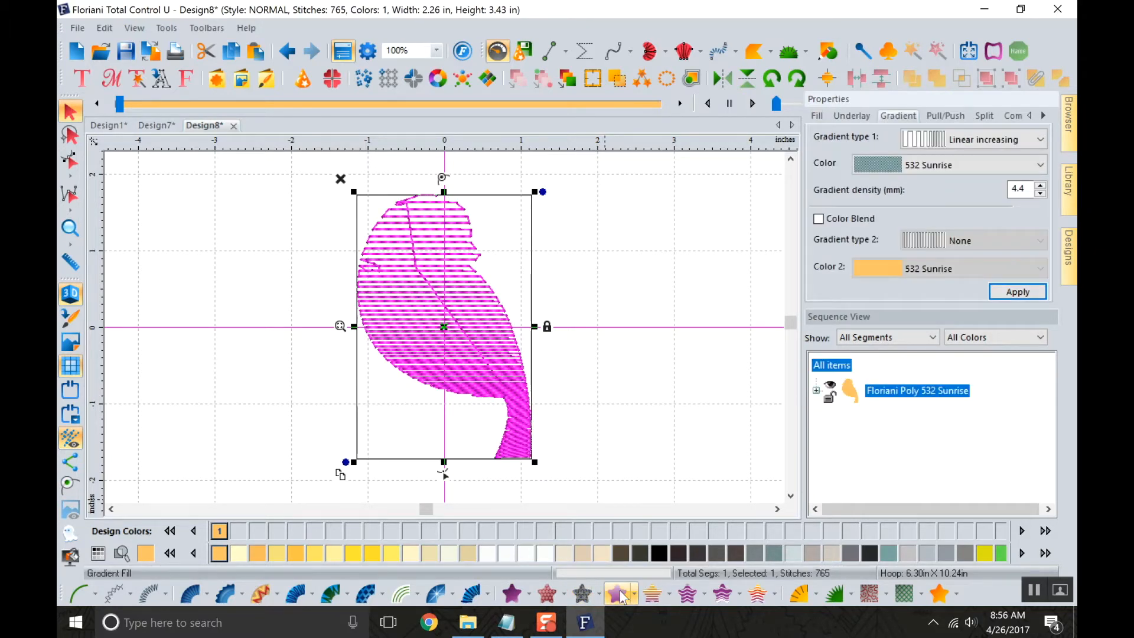
pyautogui.click(655, 596)
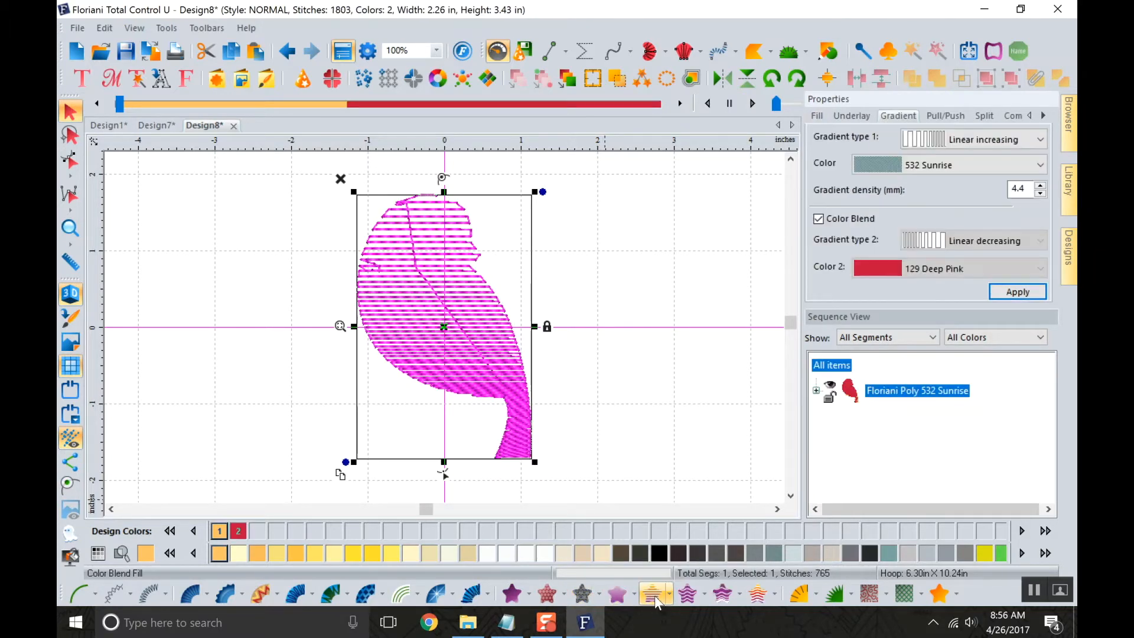
pyautogui.press('Escape')
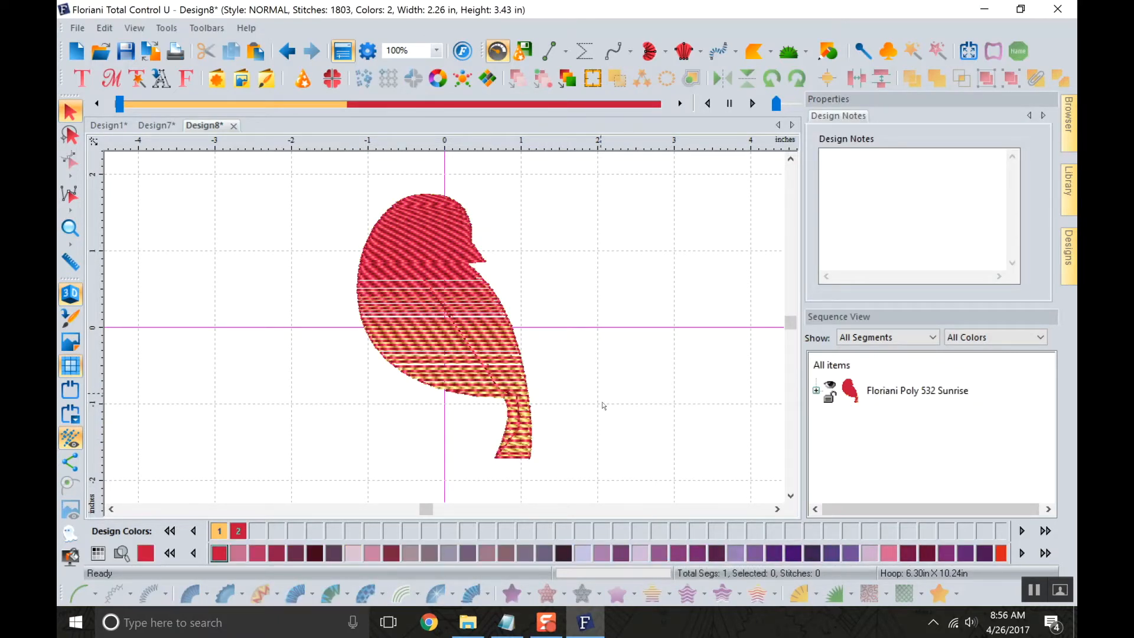
pyautogui.click(137, 104)
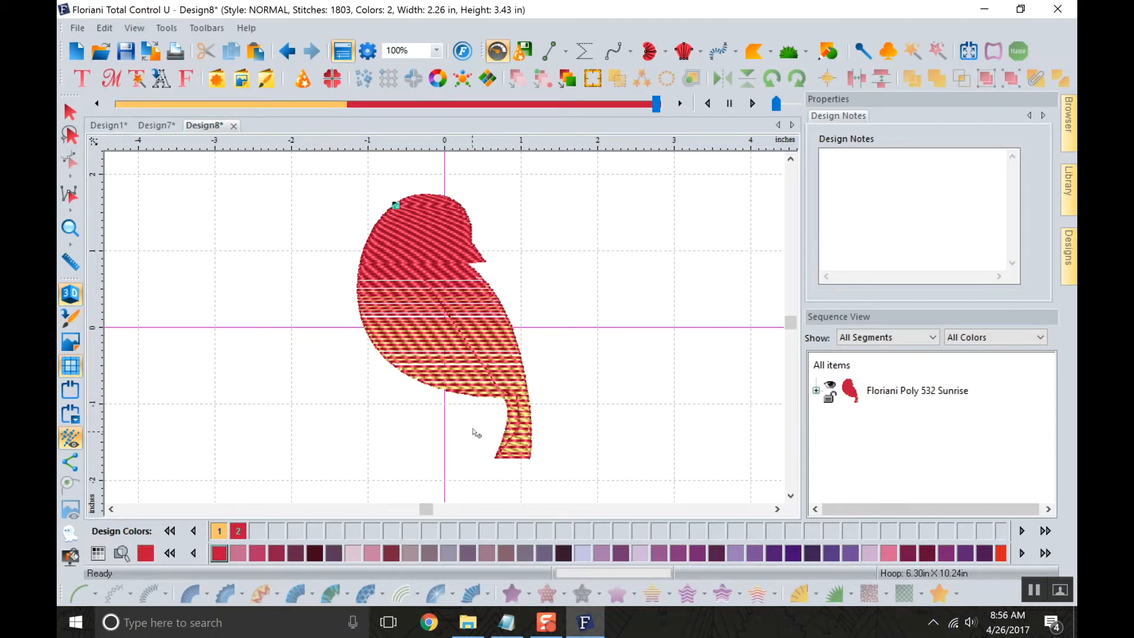
pyautogui.click(579, 393)
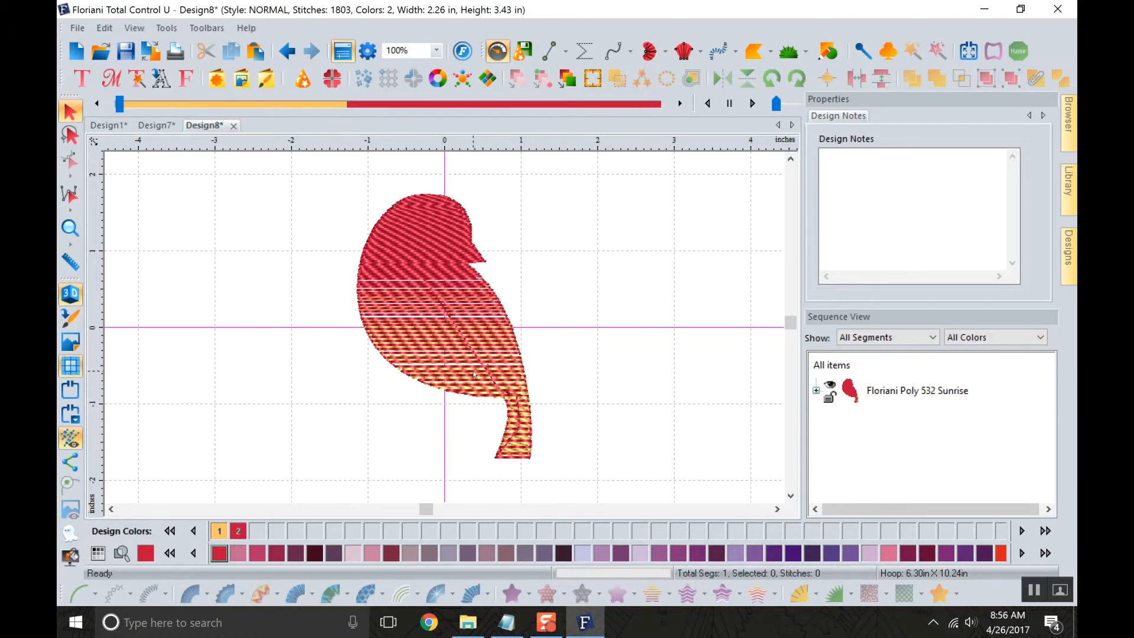
# Convert the bird to each of the wave fill types in turn, finishing with Wave Color Blend.
pyautogui.click(521, 412)
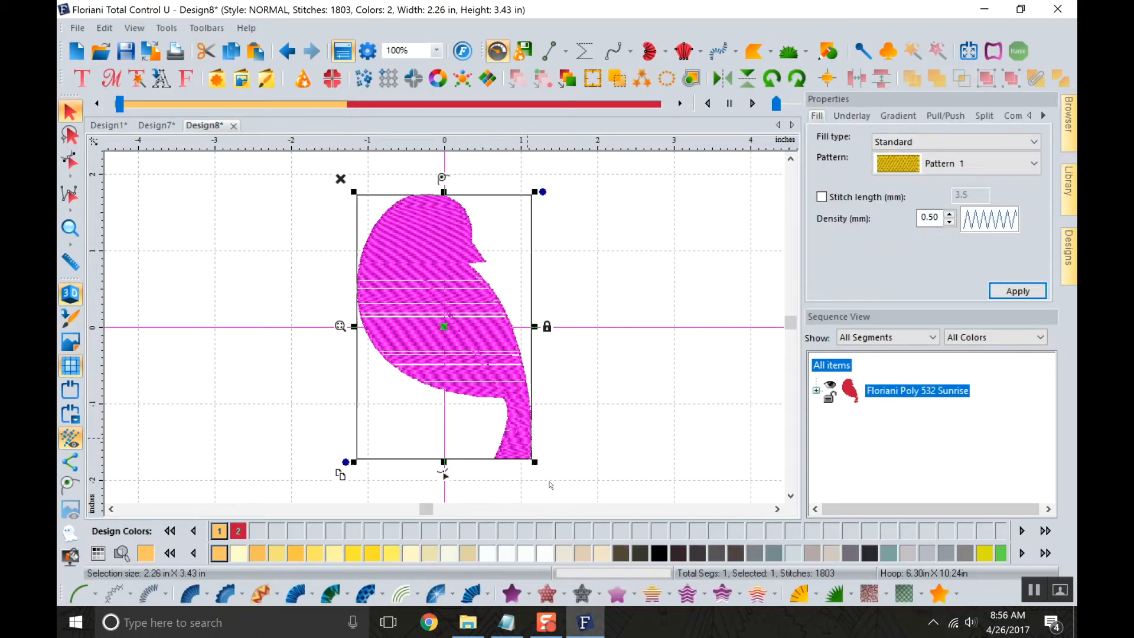
pyautogui.click(686, 594)
pyautogui.click(634, 392)
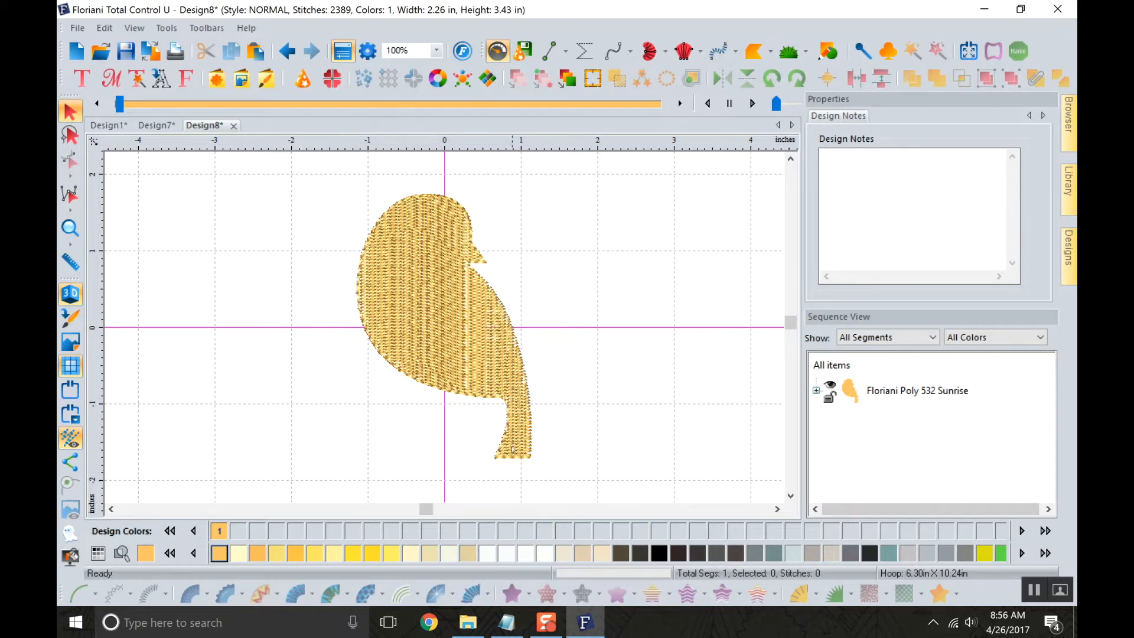
pyautogui.click(535, 467)
pyautogui.click(722, 594)
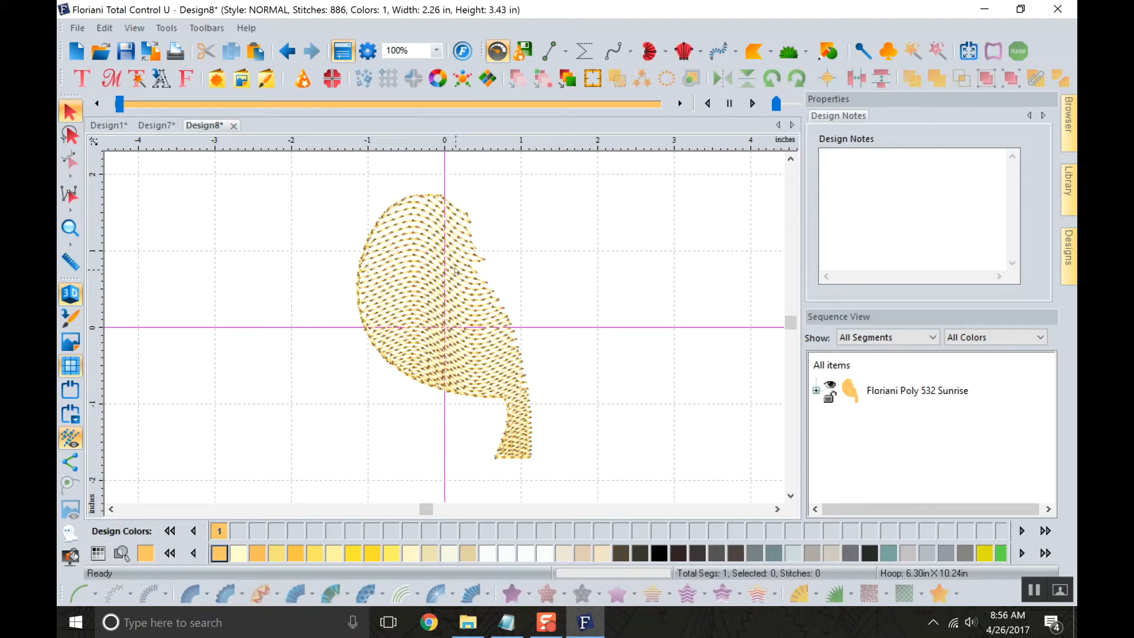
pyautogui.click(439, 330)
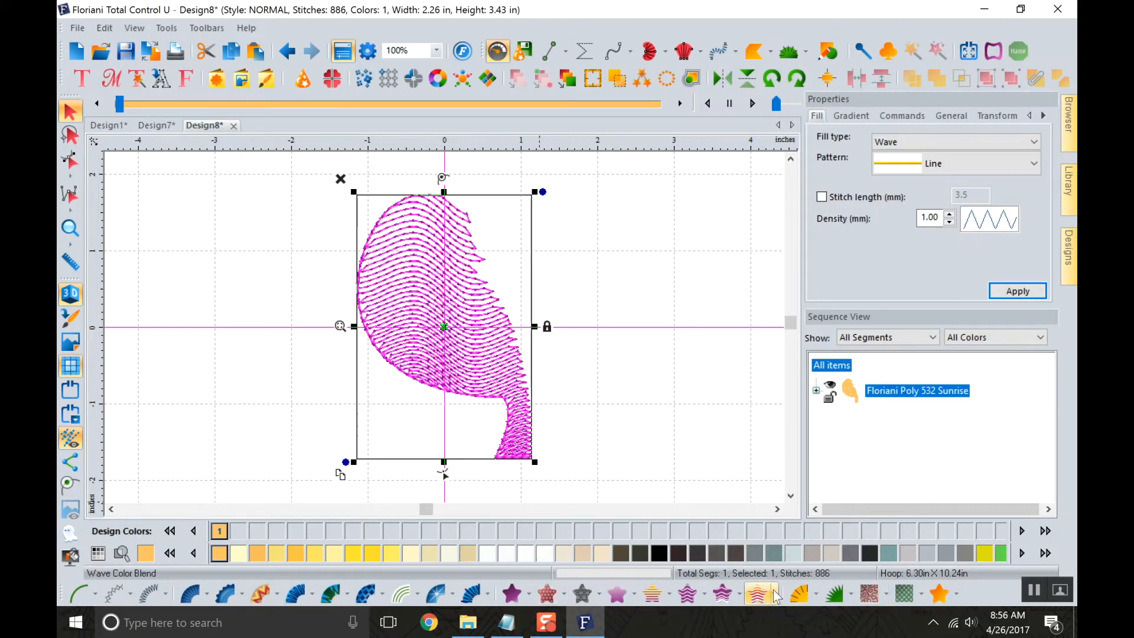
pyautogui.click(749, 594)
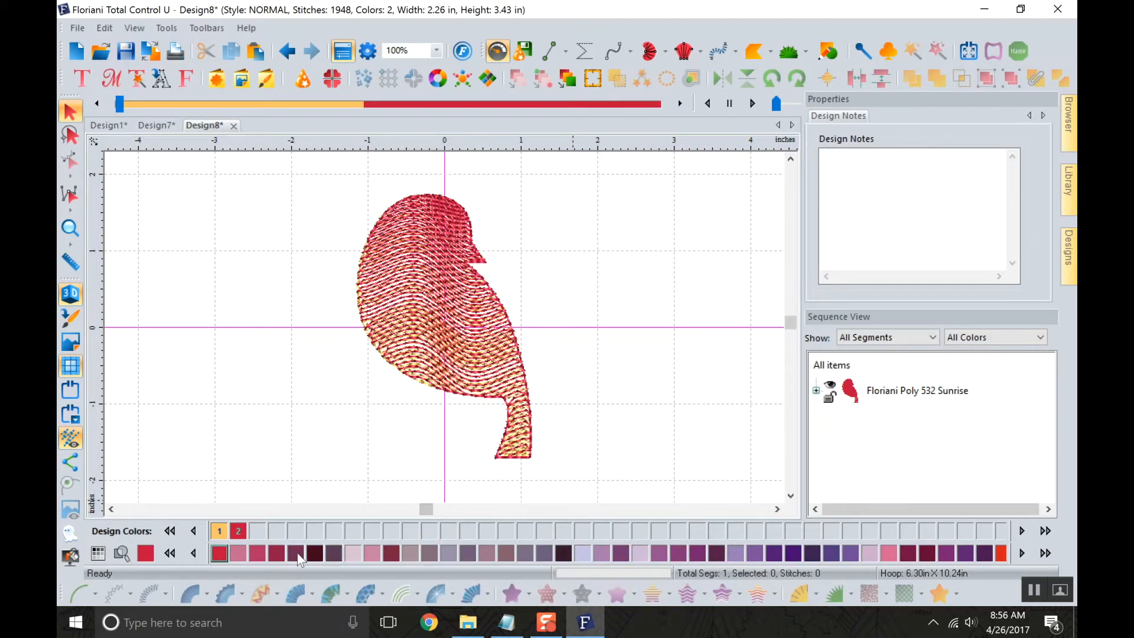
# Convert the bird to an appliqué with a satin edge.
pyautogui.hotkey('ctrl', 'a')
pyautogui.click(835, 594)
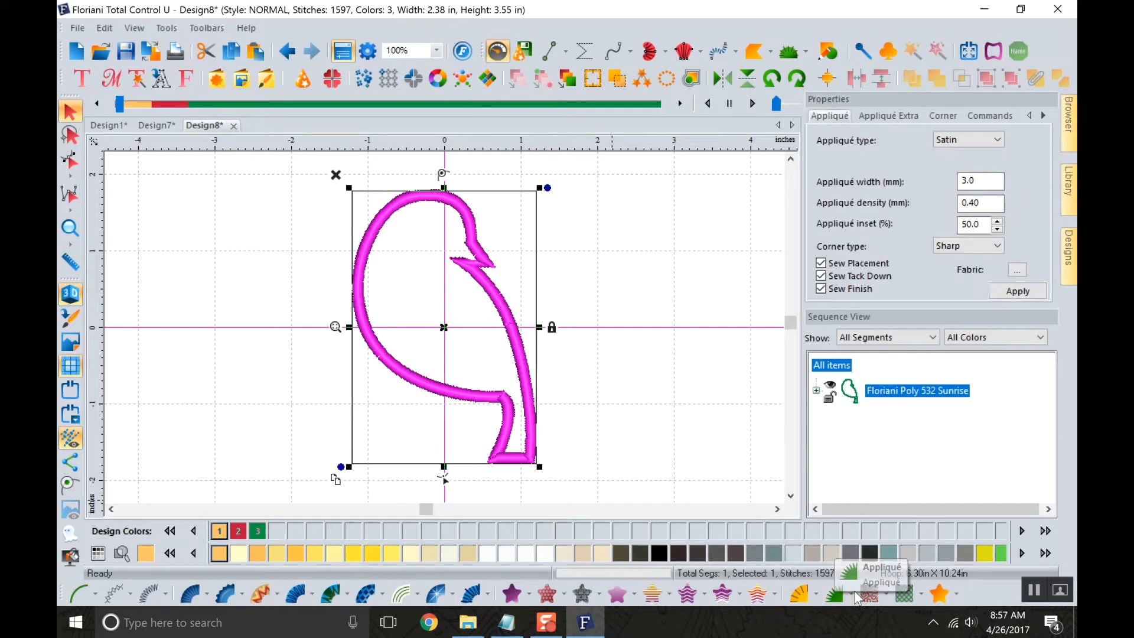
pyautogui.click(850, 594)
pyautogui.click(851, 595)
pyautogui.click(850, 594)
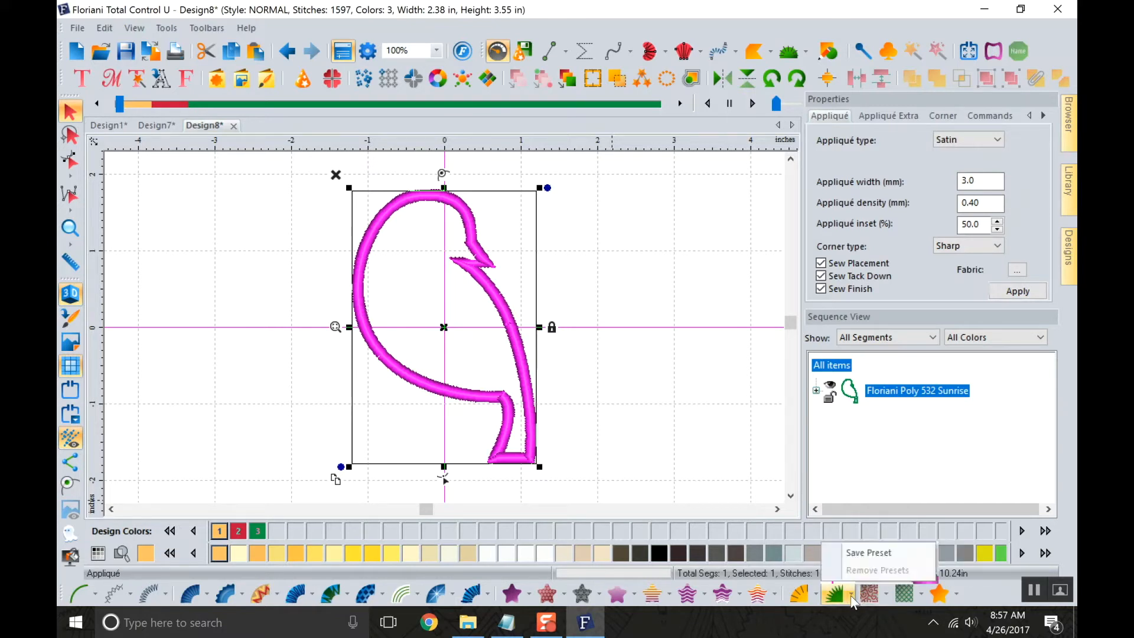
pyautogui.click(835, 595)
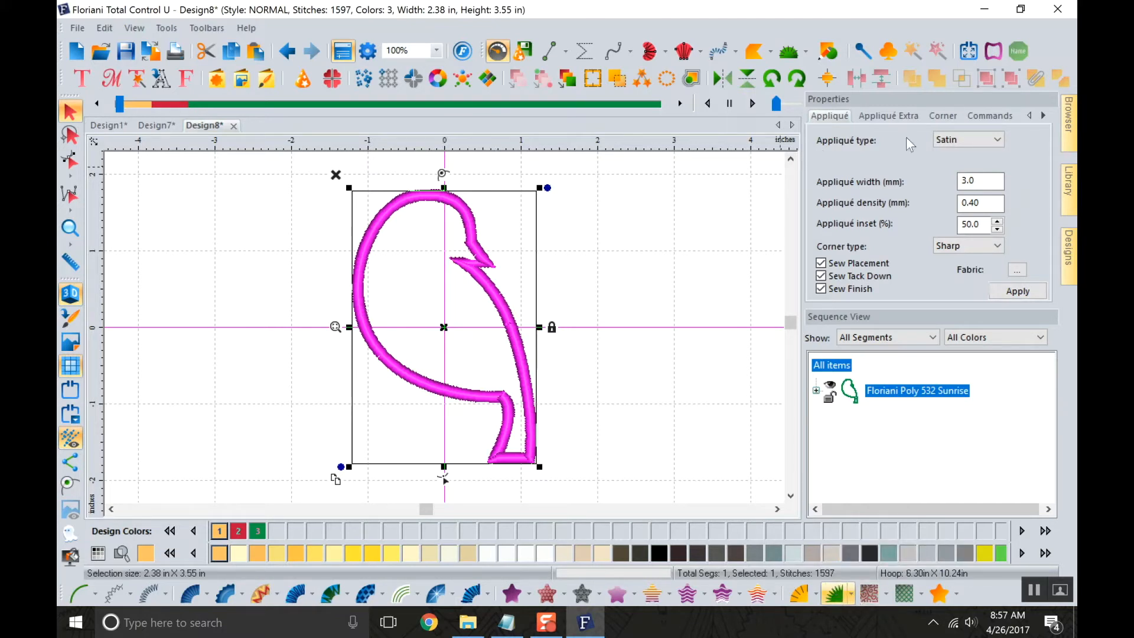
# Change the bird's appliqué type to Blanket.
pyautogui.click(989, 141)
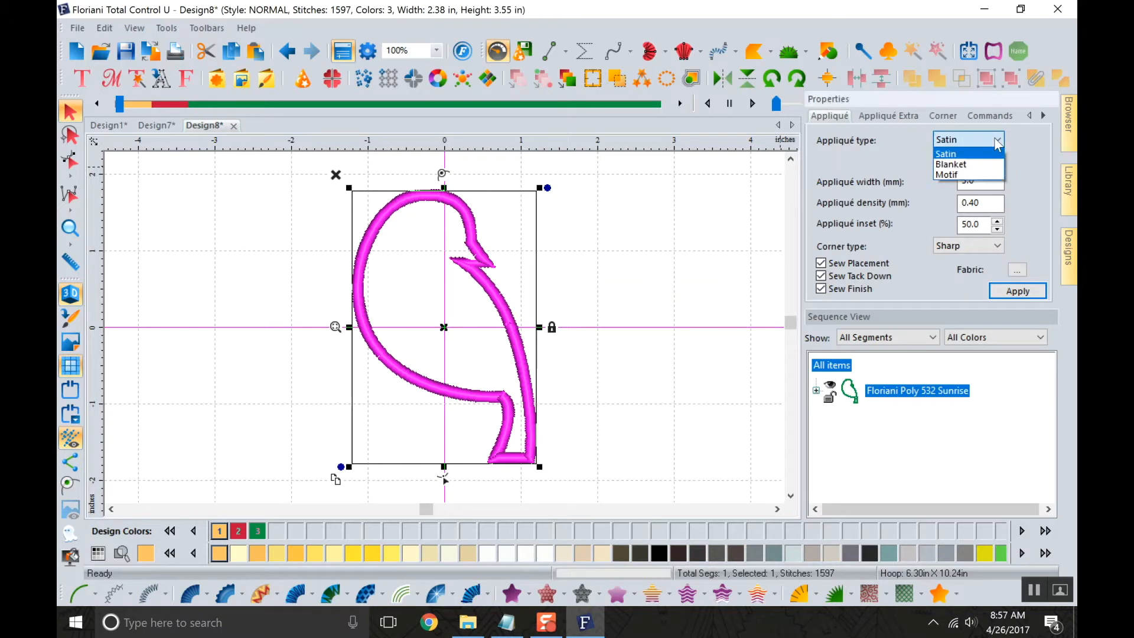
pyautogui.click(978, 165)
pyautogui.click(1017, 291)
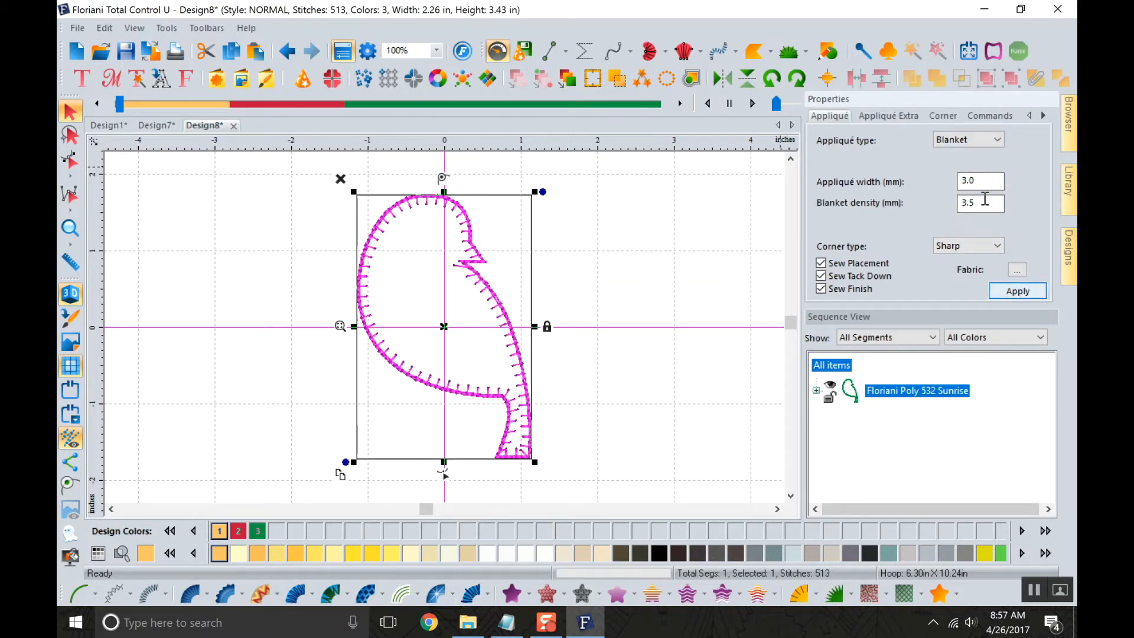
# Change the bird's appliqué type to Motif, using motif 201.
pyautogui.click(969, 139)
pyautogui.click(978, 173)
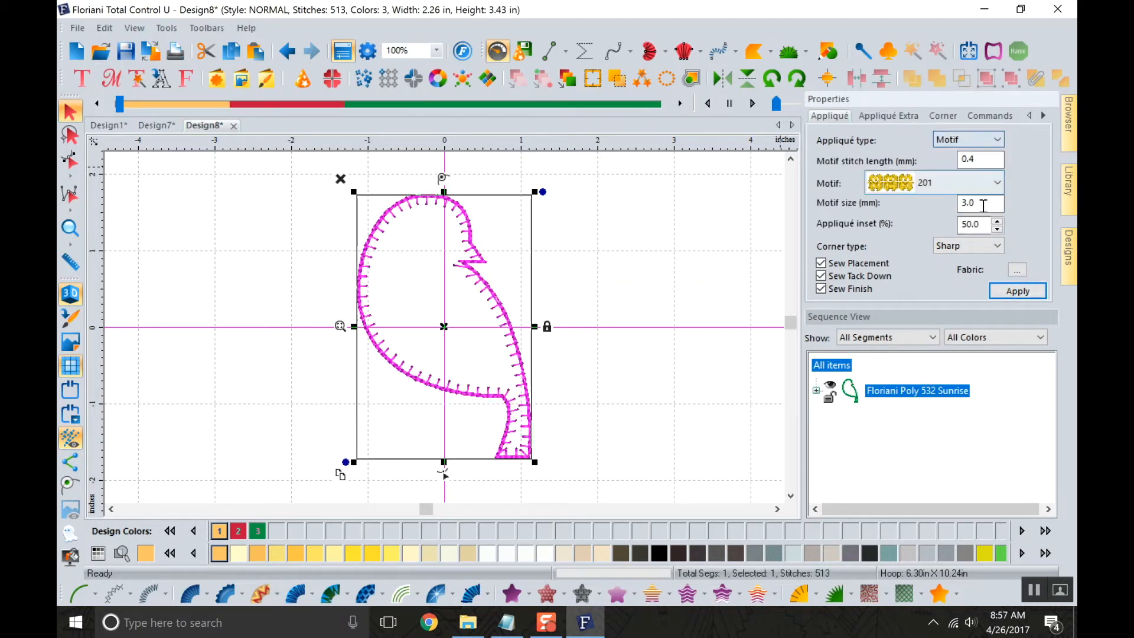
pyautogui.click(1015, 289)
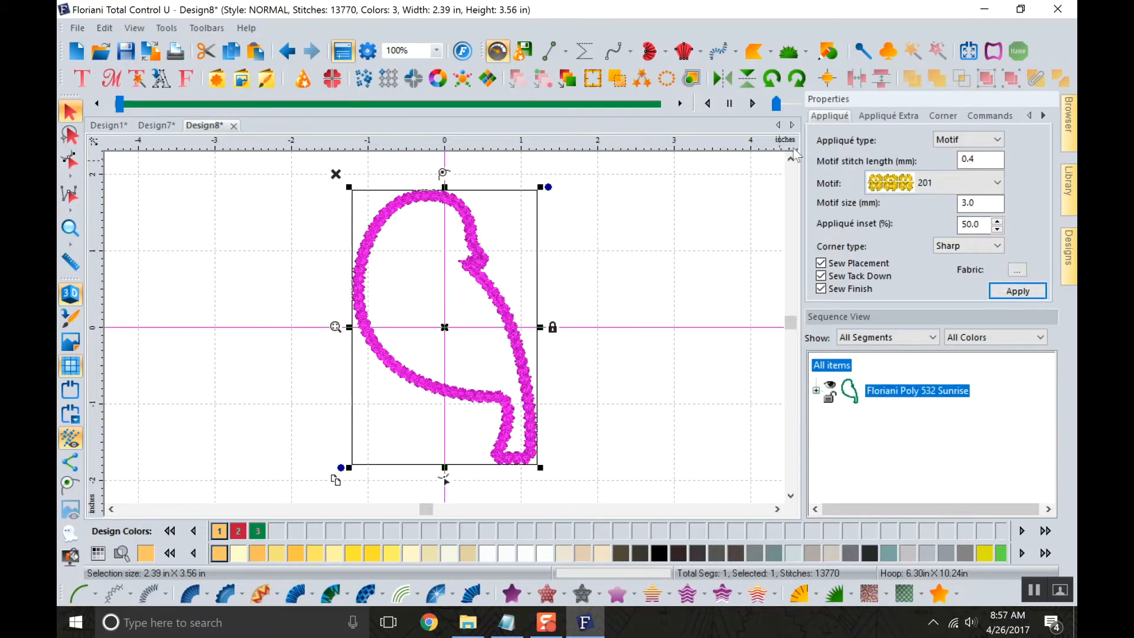
# Try motif 205 on the bird's appliqué edge and play through its stitch sequence.
pyautogui.click(949, 185)
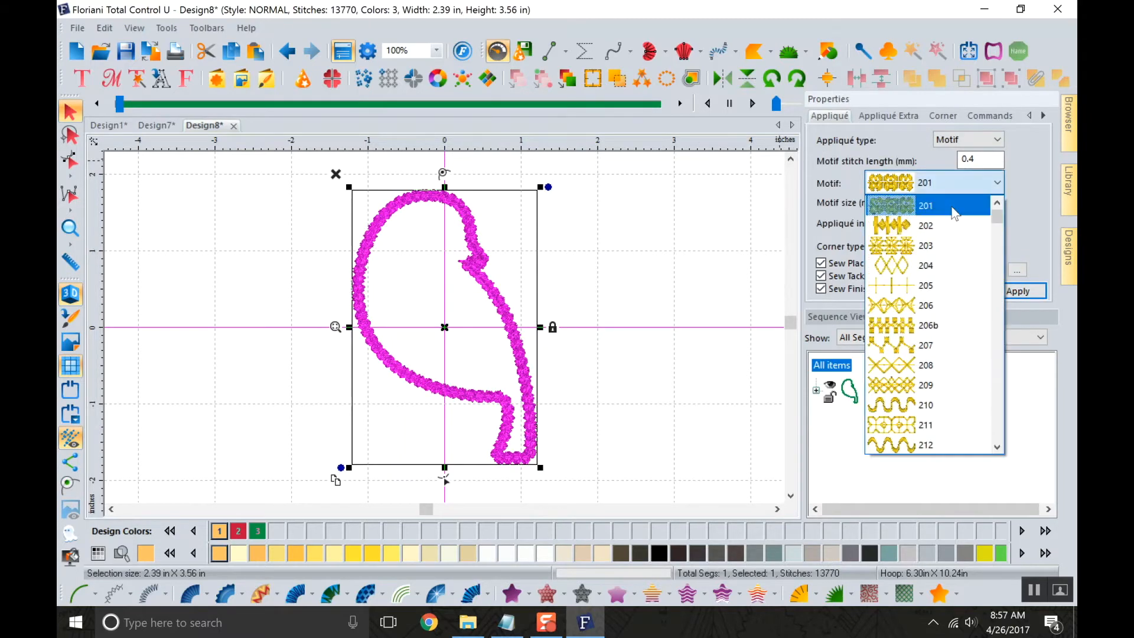
pyautogui.click(916, 287)
pyautogui.click(1018, 291)
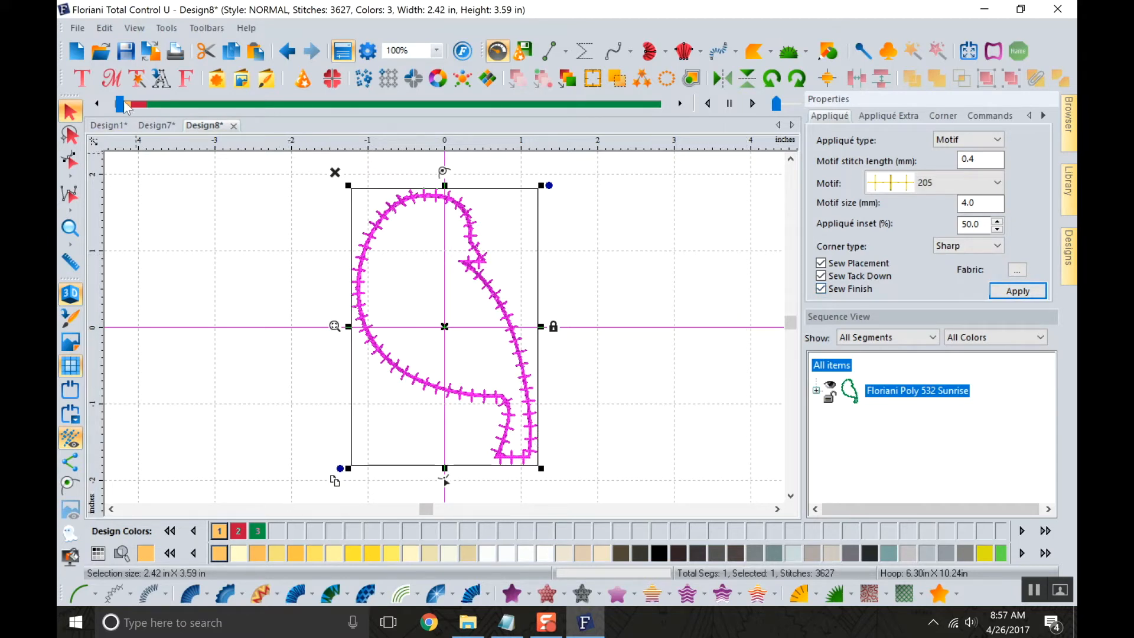
pyautogui.moveTo(125, 108); pyautogui.dragTo(733, 109)
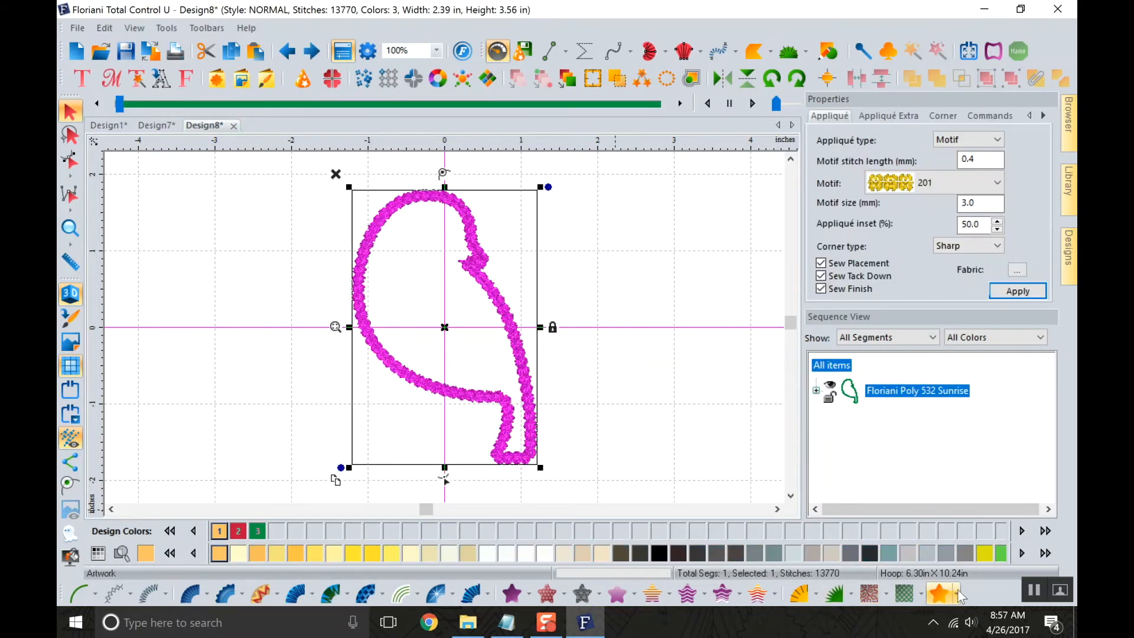
# Convert the bird appliqué back to unfilled artwork.
pyautogui.click(944, 591)
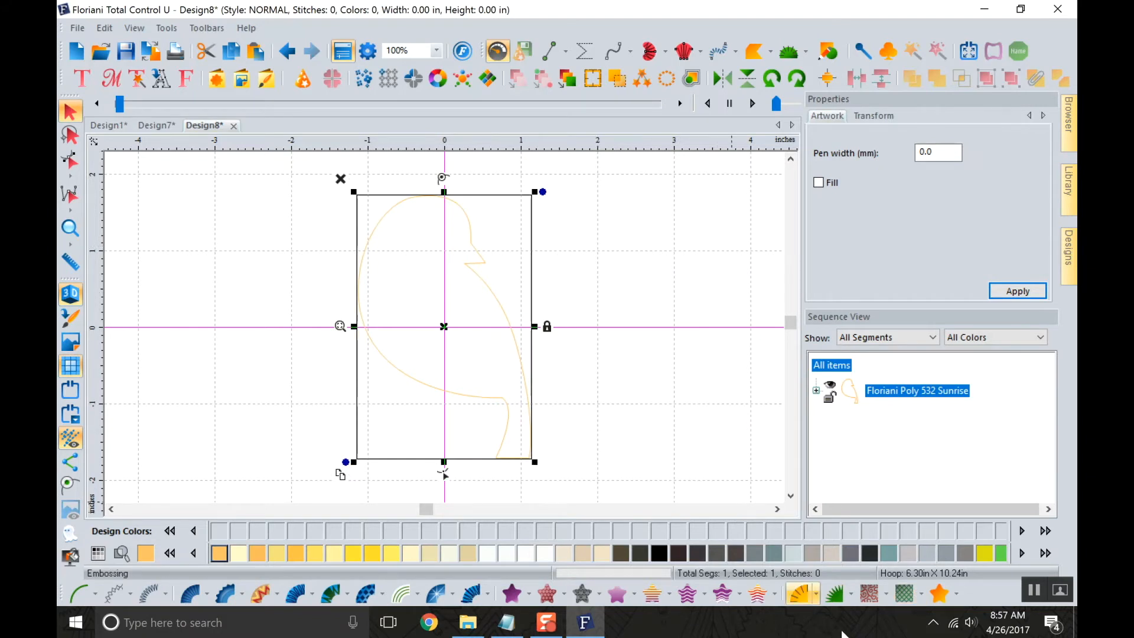
# Apply Auto Stipple to the bird, then draw a rectangle about 2.83 by 3.38 in to its right and convert it to Auto Stipple.
pyautogui.click(872, 594)
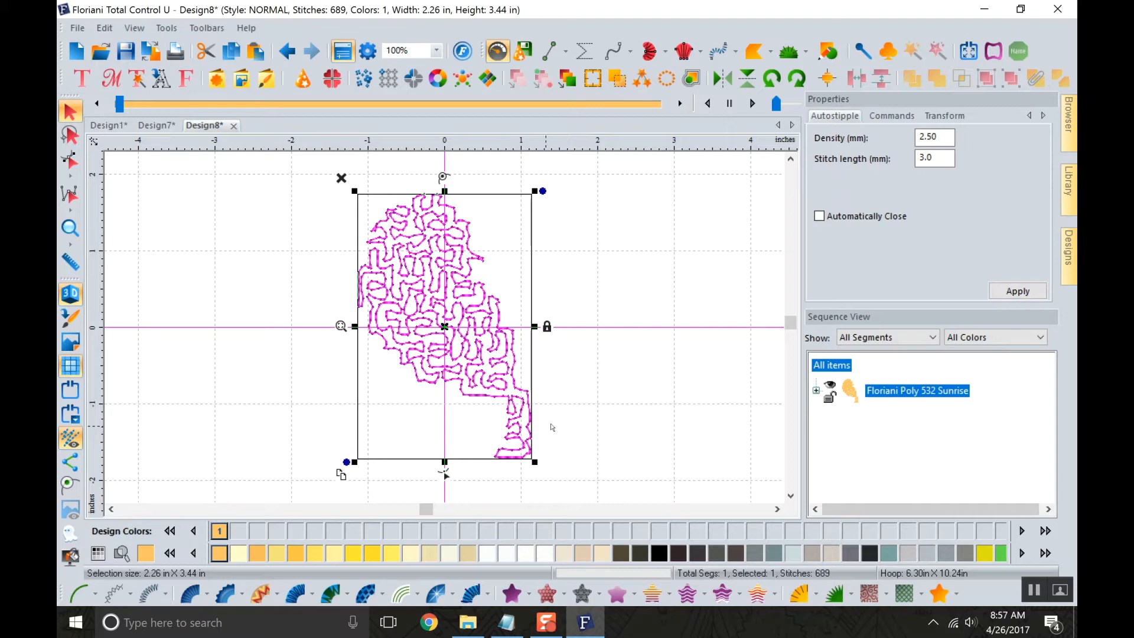
pyautogui.click(768, 52)
pyautogui.click(773, 52)
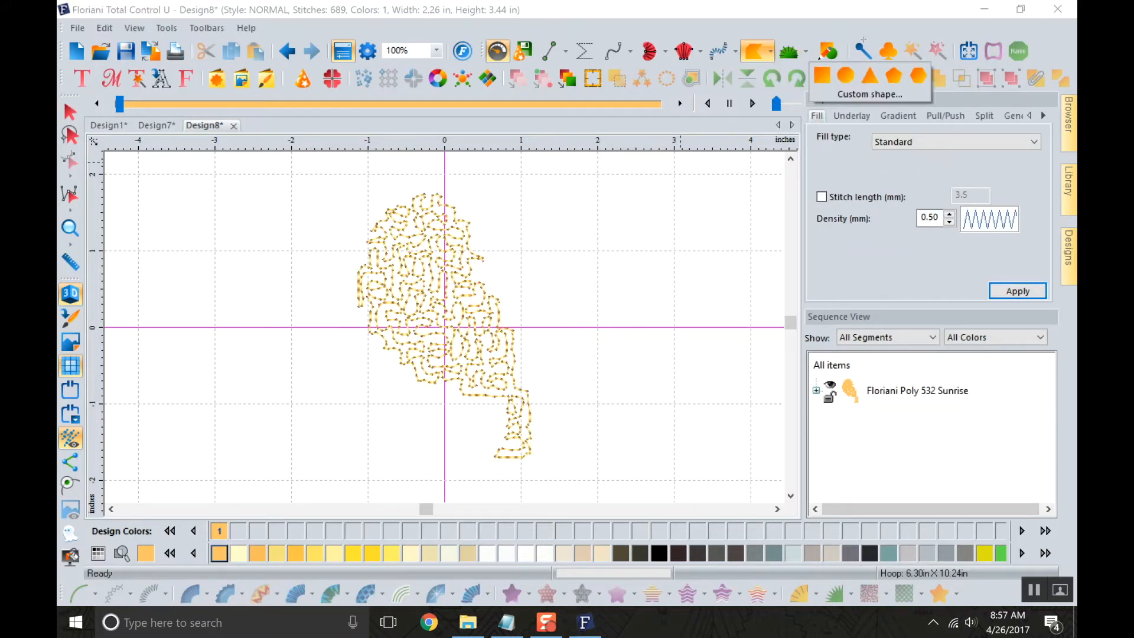
pyautogui.click(822, 75)
pyautogui.moveTo(558, 199)
pyautogui.mouseDown()
pyautogui.moveTo(785, 381)
pyautogui.moveTo(776, 458)
pyautogui.mouseUp()
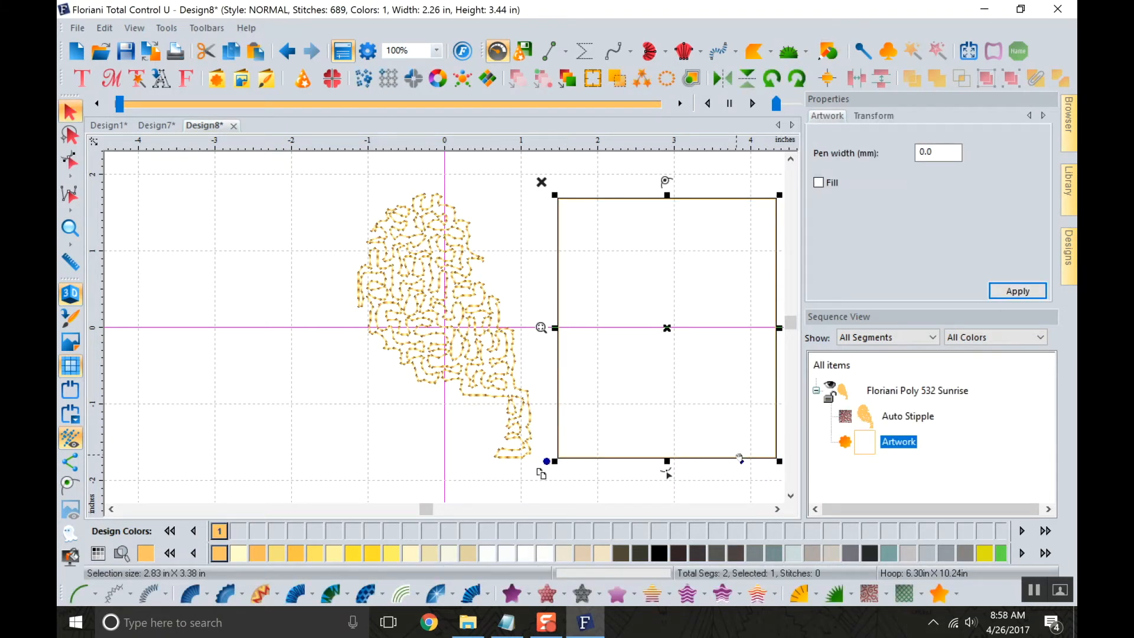
pyautogui.click(867, 593)
pyautogui.click(299, 411)
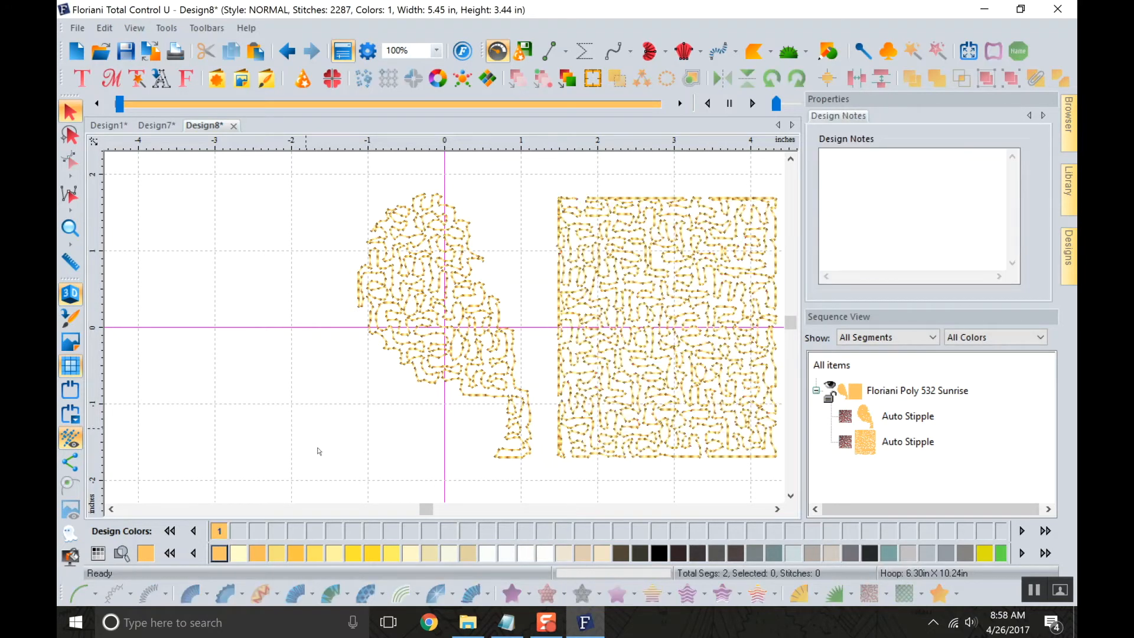
# Draw a pentagon about 1.99 by 2.52 in to the left of the bird and convert it to Cross Stitch.
pyautogui.click(829, 47)
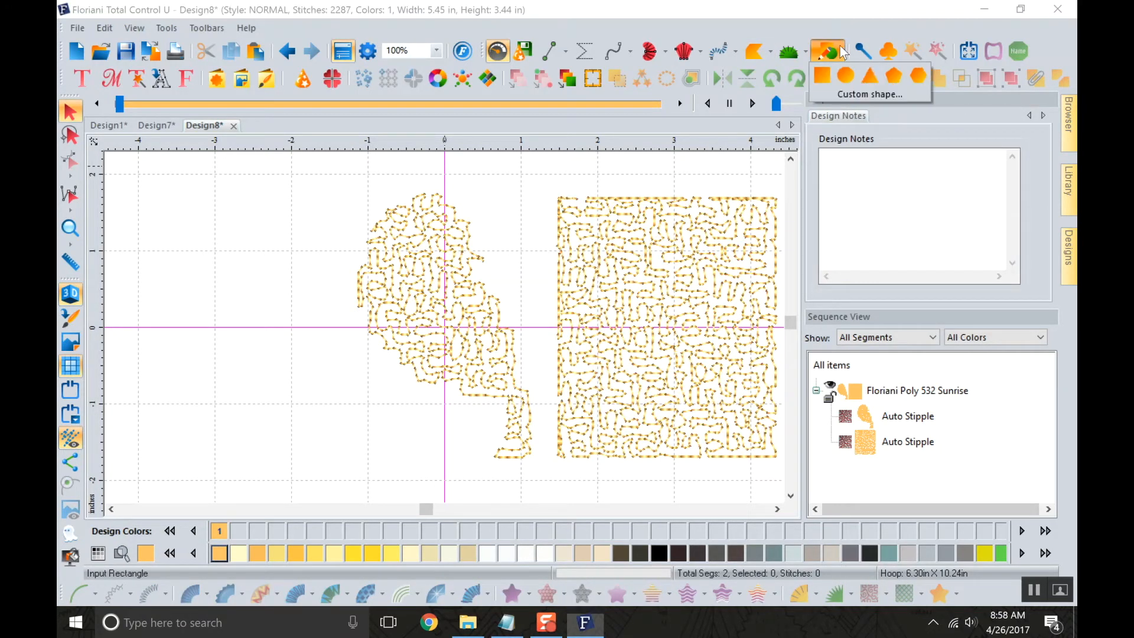
pyautogui.click(893, 73)
pyautogui.moveTo(177, 227); pyautogui.dragTo(335, 417)
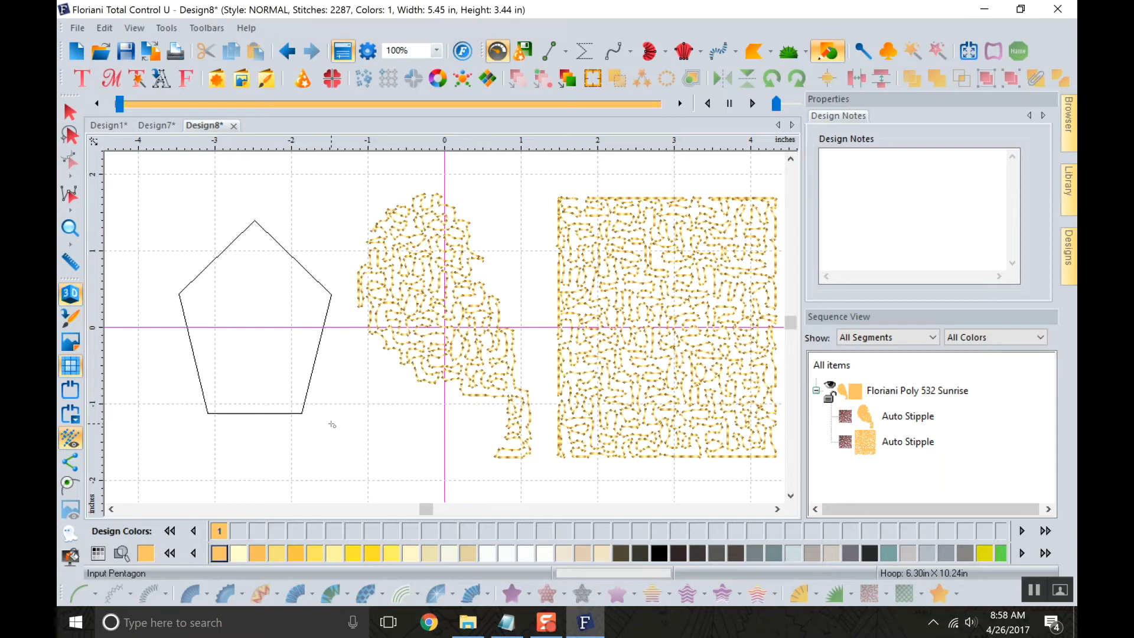
pyautogui.click(907, 593)
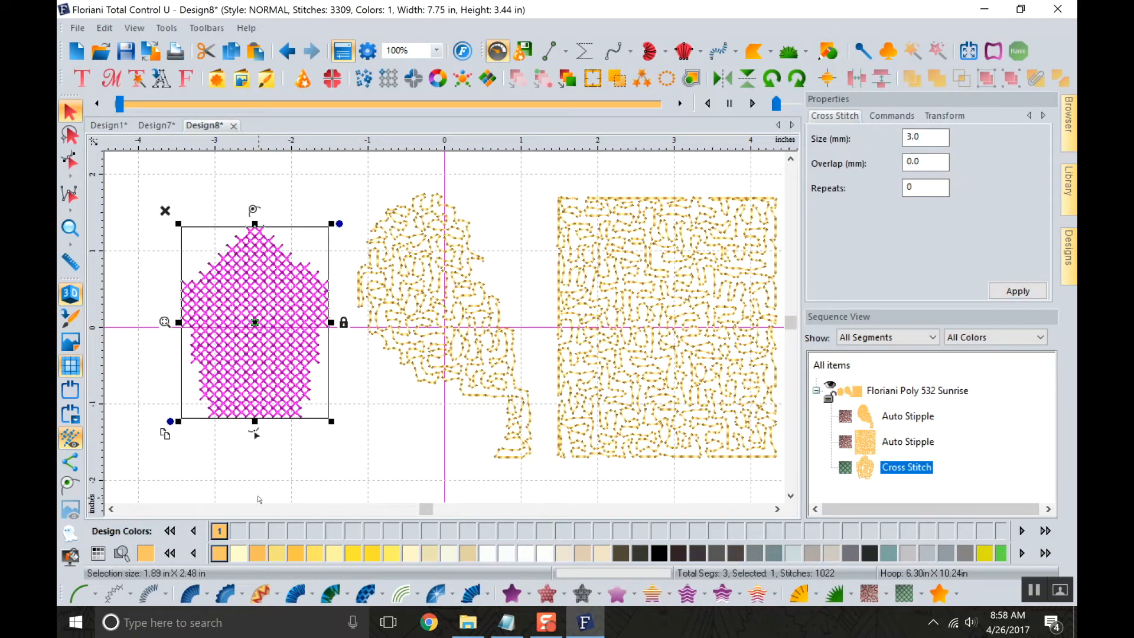
pyautogui.click(318, 477)
# Convert the pentagon, the bird and the rectangle back to unfilled artwork.
pyautogui.click(268, 325)
pyautogui.click(937, 597)
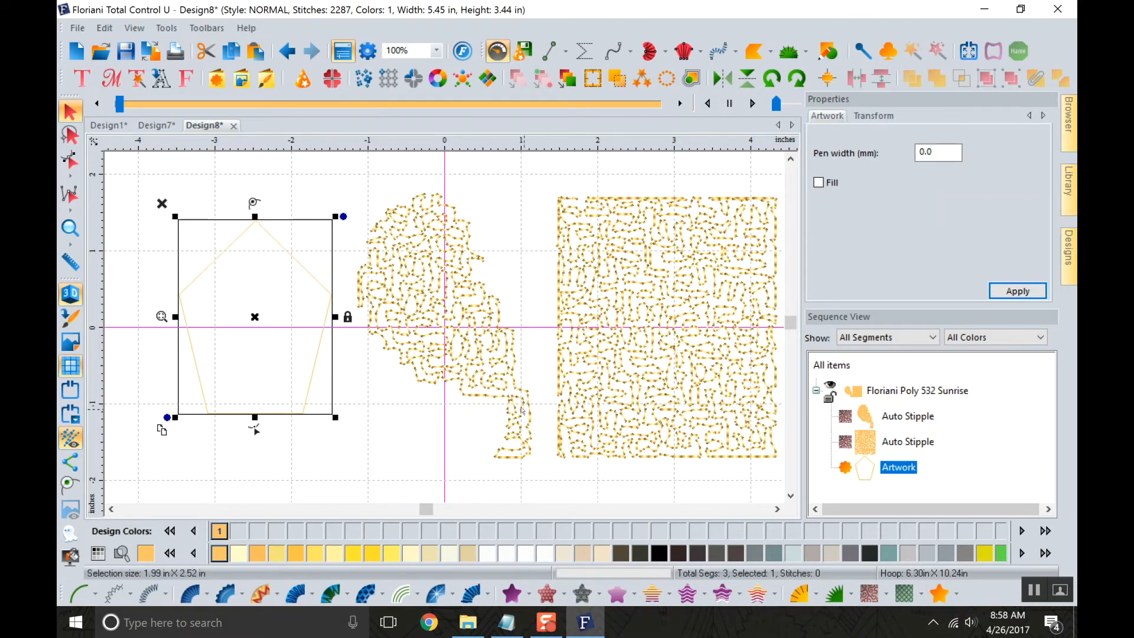
pyautogui.click(464, 342)
pyautogui.click(929, 590)
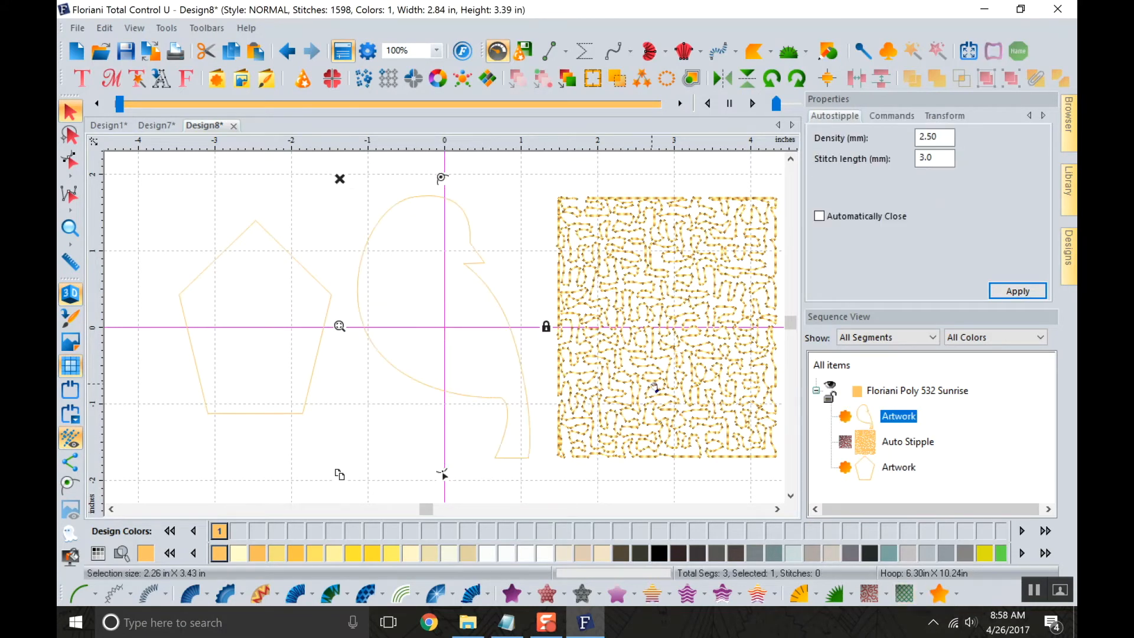
pyautogui.press('Tab')
pyautogui.click(931, 595)
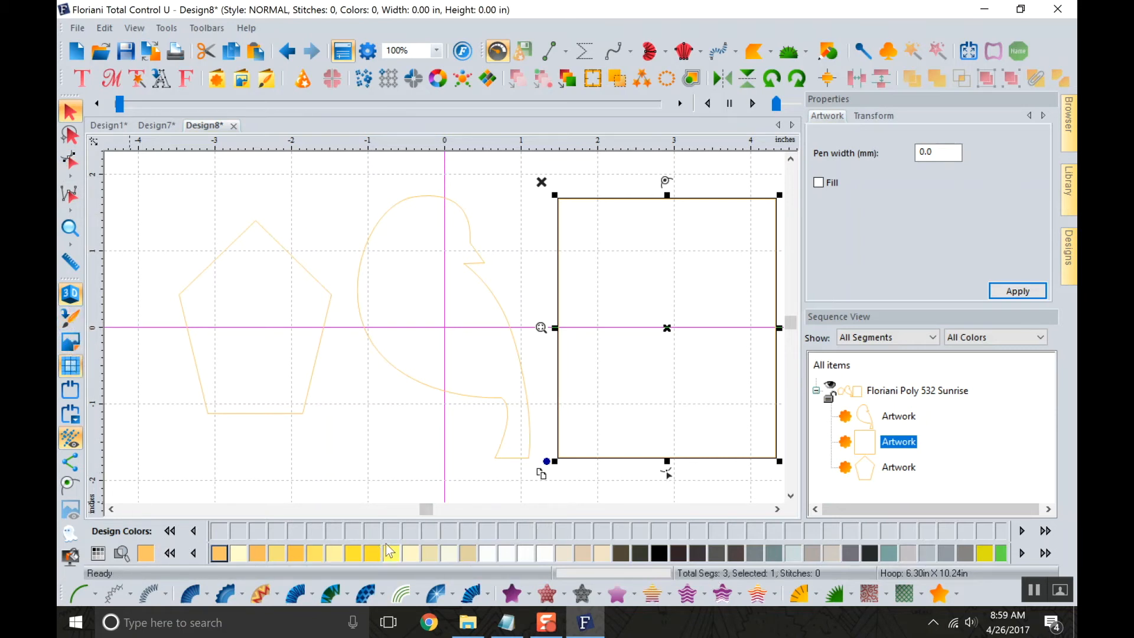
# Recolor the rectangle with Floriani Poly 14 Midori Green and the bird with Floriani Poly 416 Penguin.
pyautogui.click(1002, 553)
pyautogui.click(373, 373)
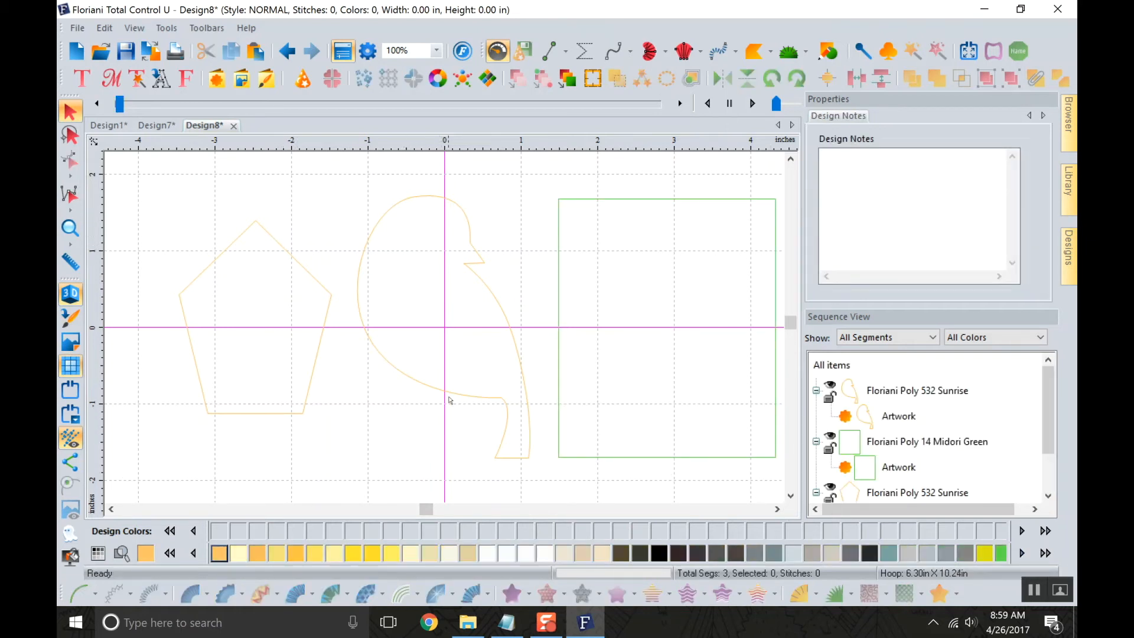
pyautogui.click(449, 401)
pyautogui.click(640, 553)
pyautogui.click(299, 428)
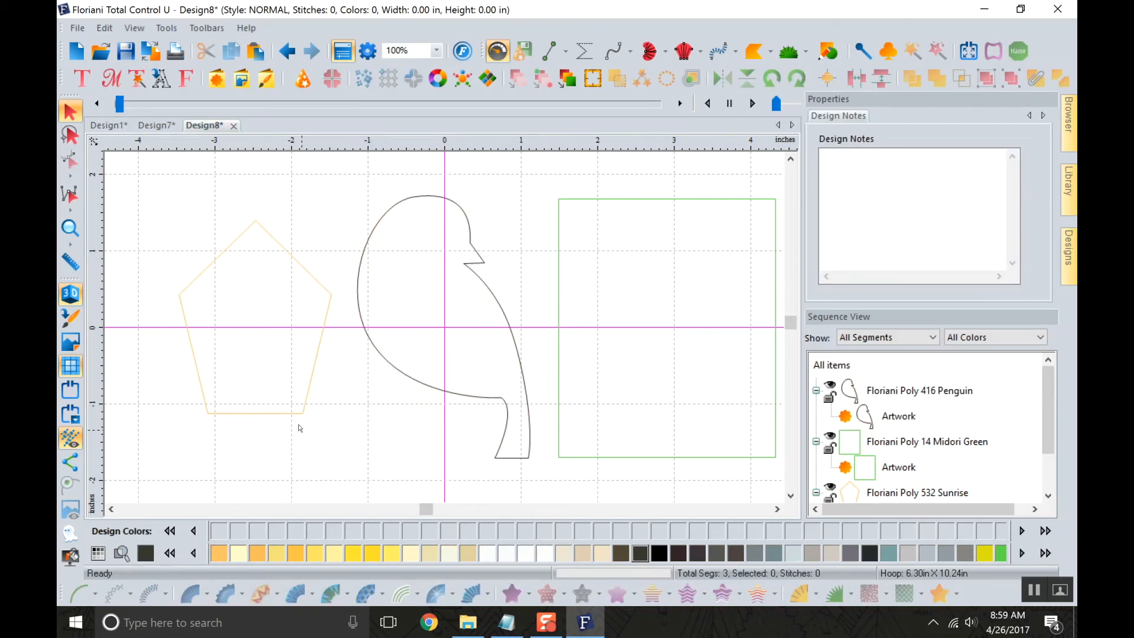
# Recolor the rectangle artwork with Floriani Poly 8 Bermuda Pink.
pyautogui.click(308, 385)
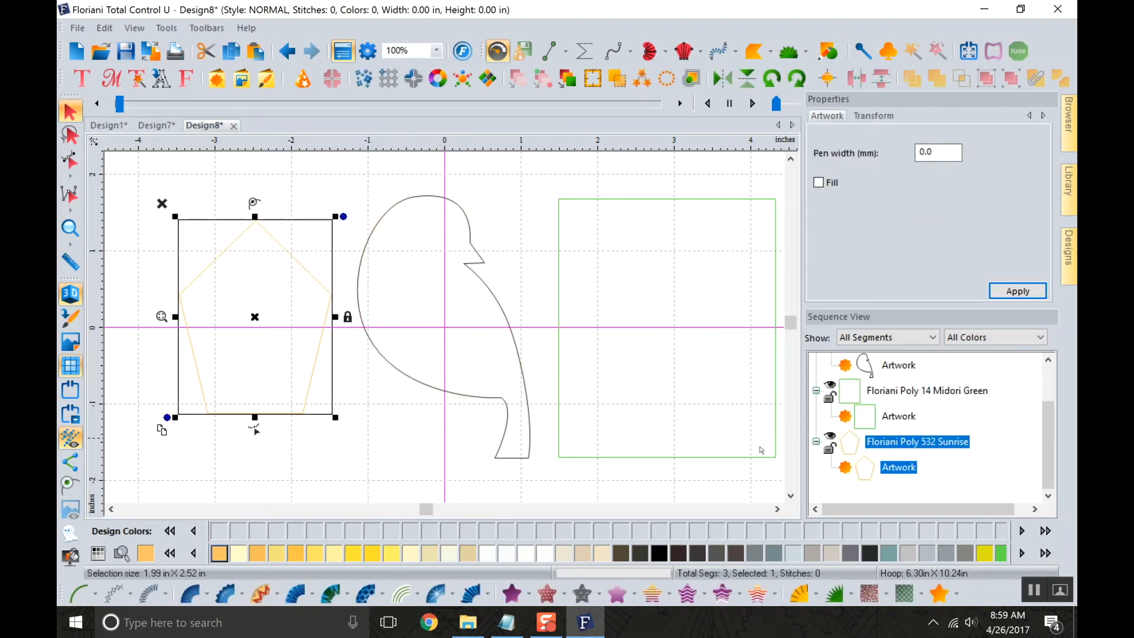
pyautogui.click(897, 417)
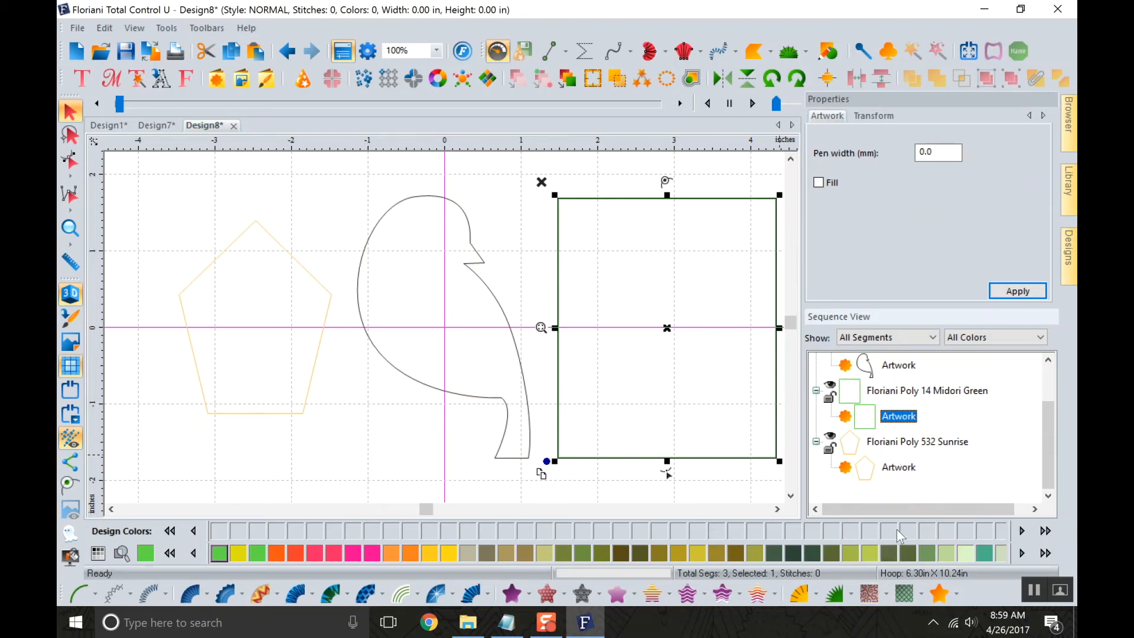
pyautogui.click(832, 554)
pyautogui.click(372, 553)
pyautogui.click(343, 453)
# Recolor the pentagon artwork with Floriani Poly 434 Pewter.
pyautogui.click(305, 410)
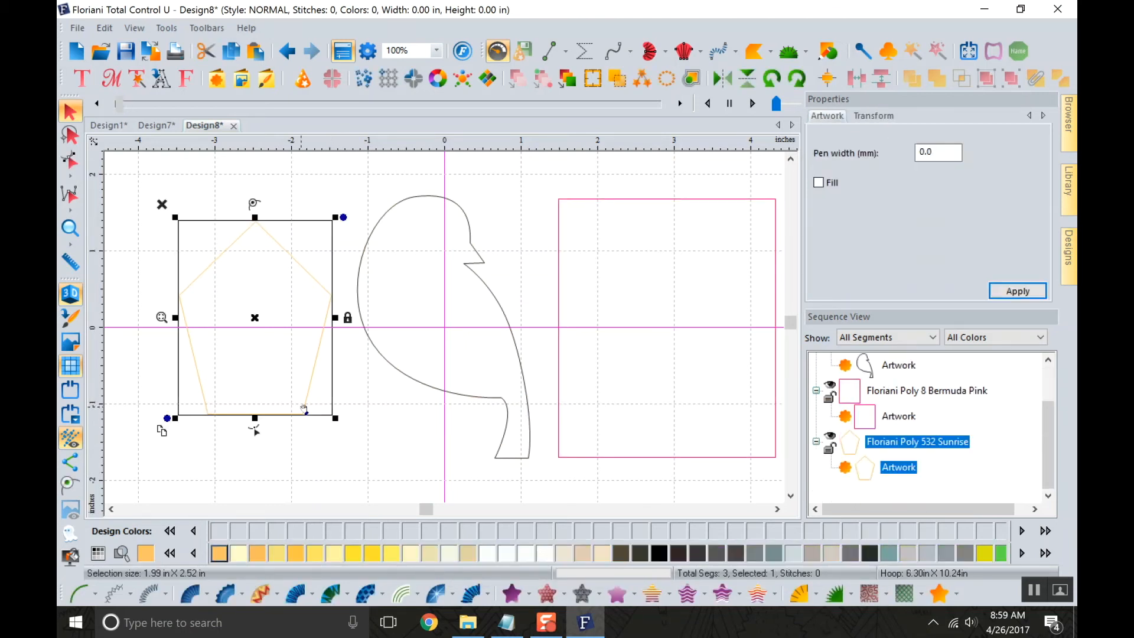
pyautogui.click(889, 553)
pyautogui.press('Escape')
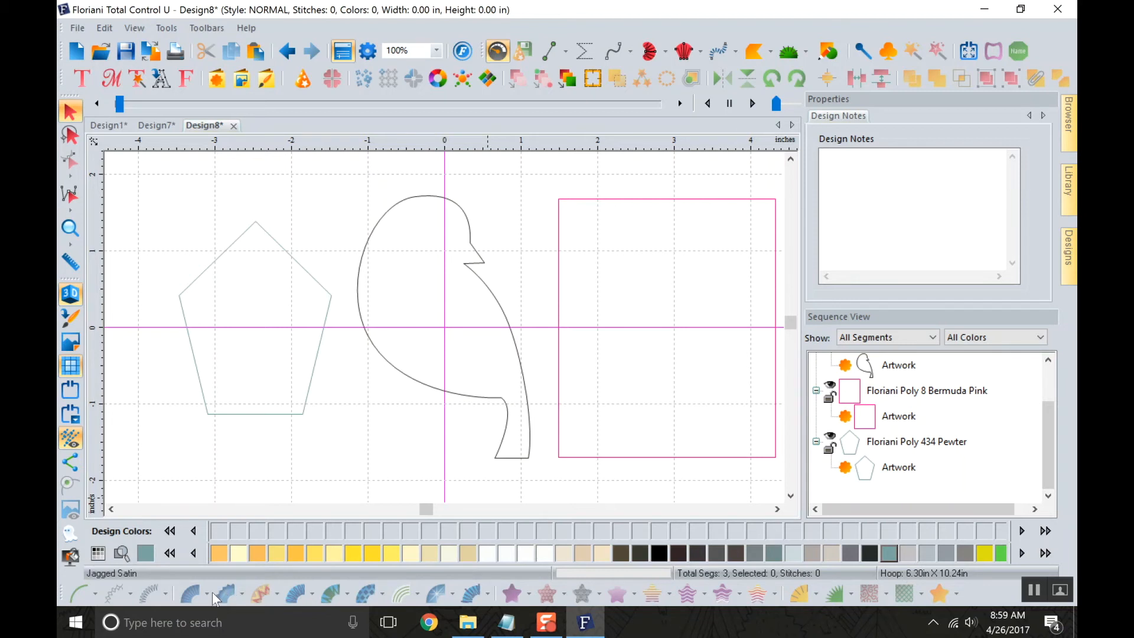
# Convert the bird outline to a motif run stitch using motif 201.
pyautogui.click(463, 396)
pyautogui.click(110, 598)
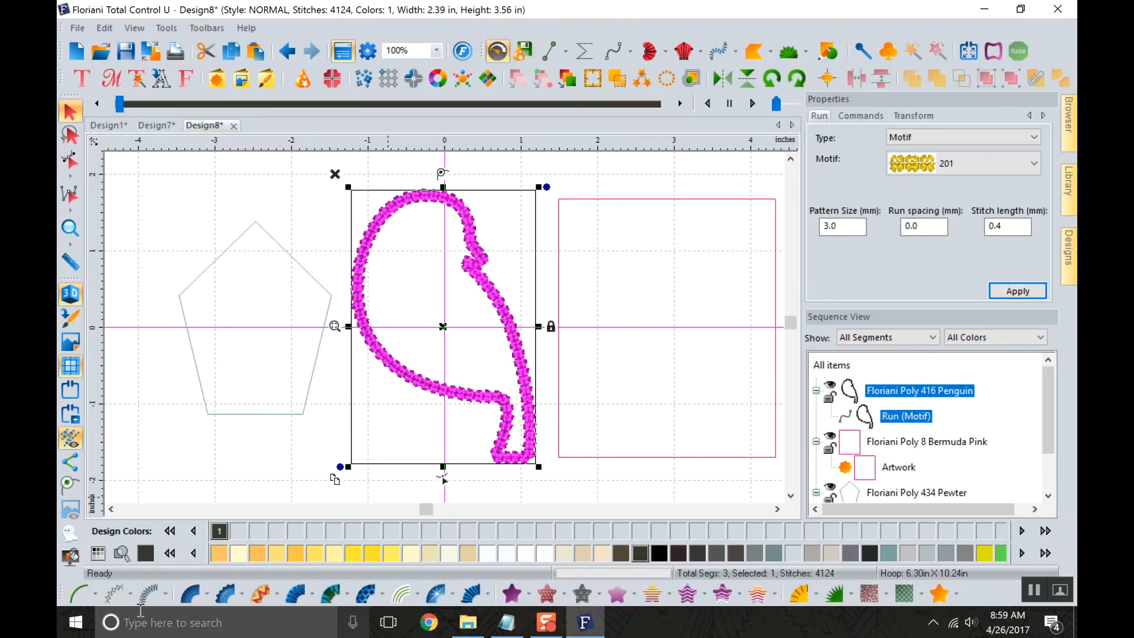
pyautogui.click(293, 471)
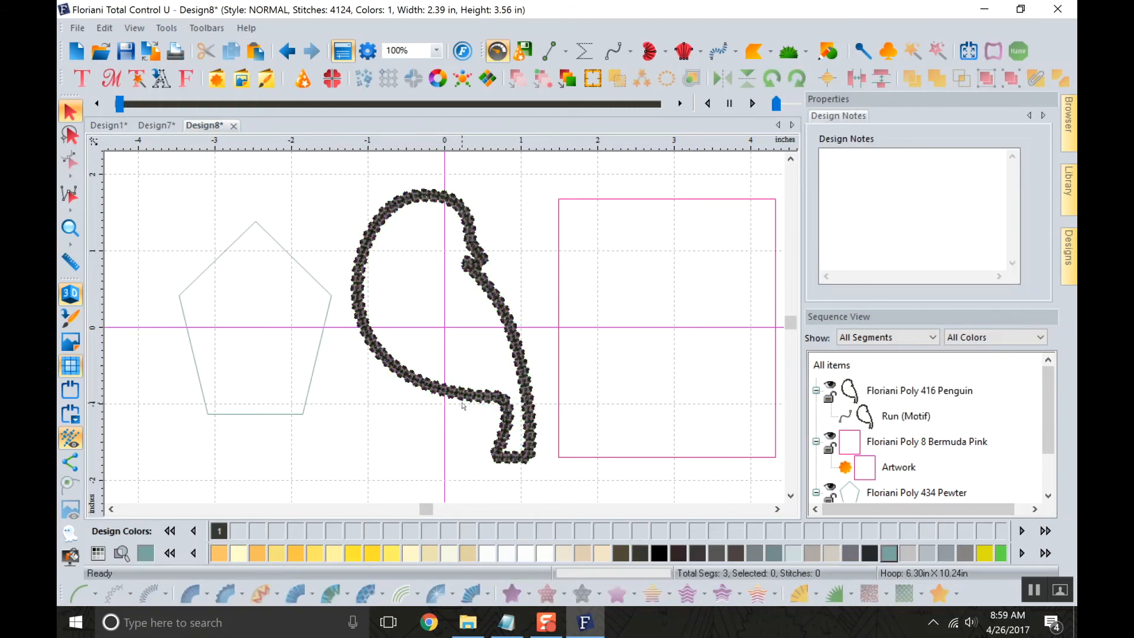
# Change the motif of the bird's run stitch to 213 and apply it.
pyautogui.click(463, 404)
pyautogui.click(977, 166)
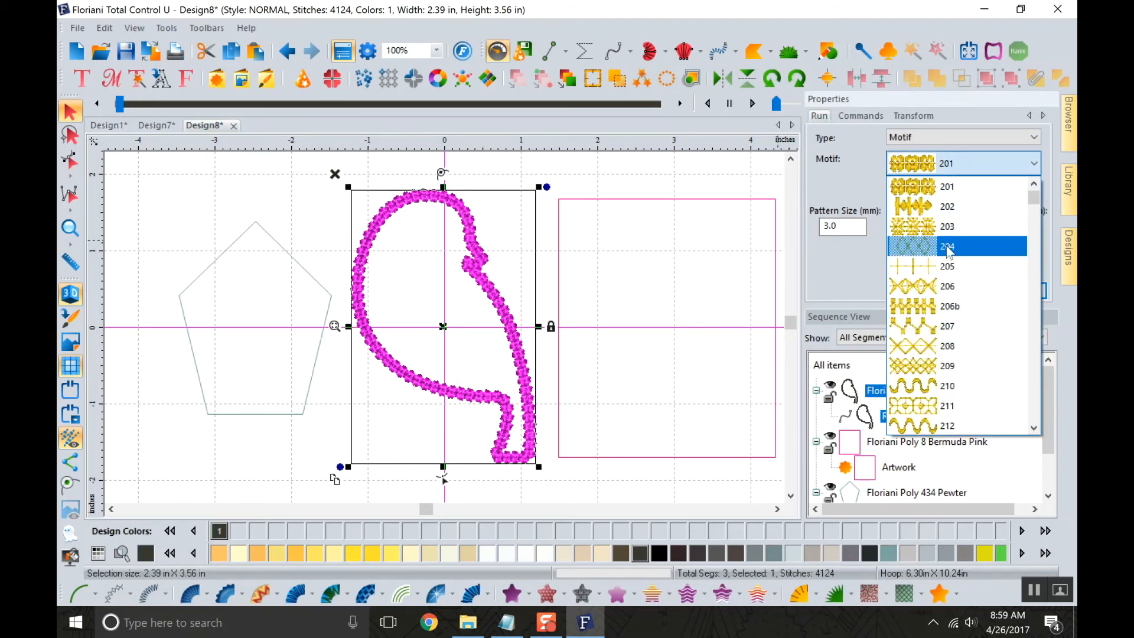
pyautogui.scroll(-2, 925, 407)
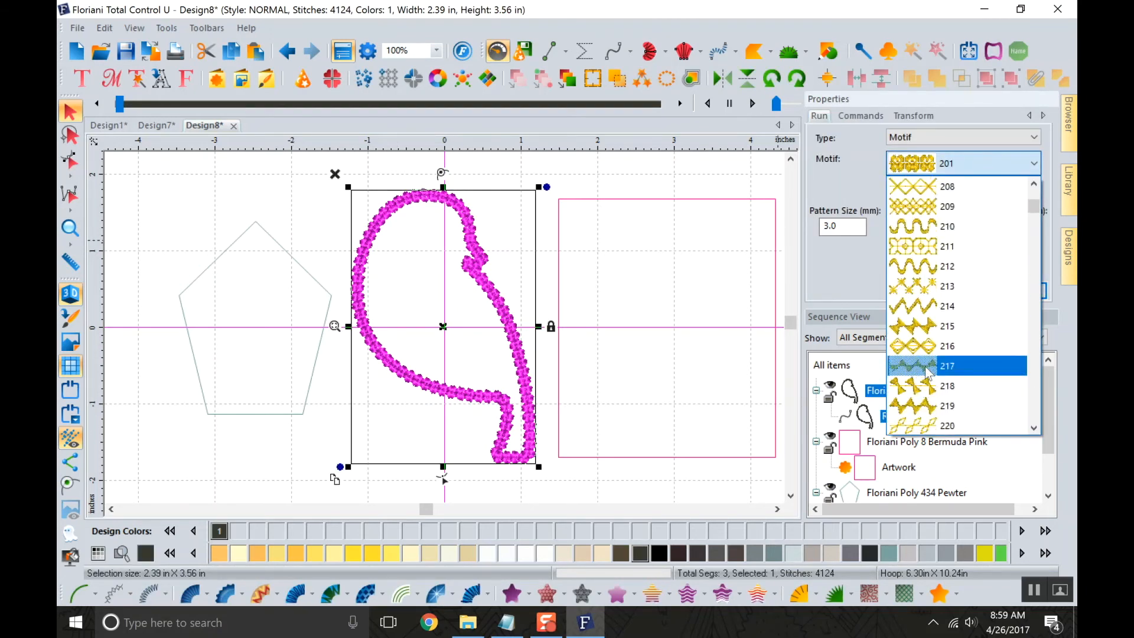
pyautogui.click(925, 284)
pyautogui.click(1039, 297)
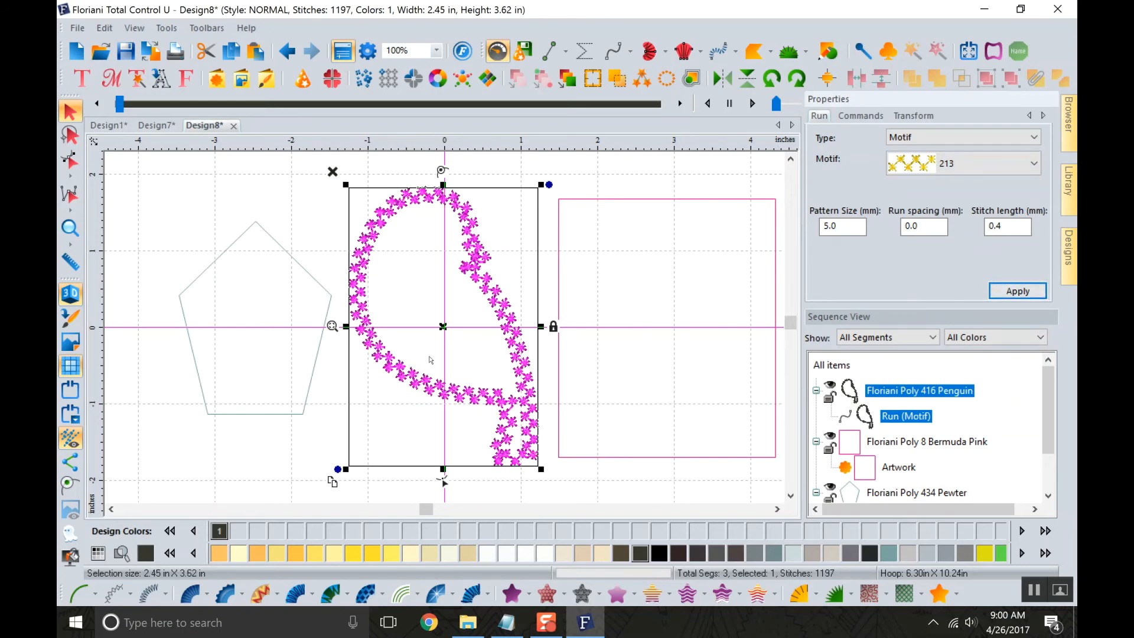
pyautogui.click(343, 413)
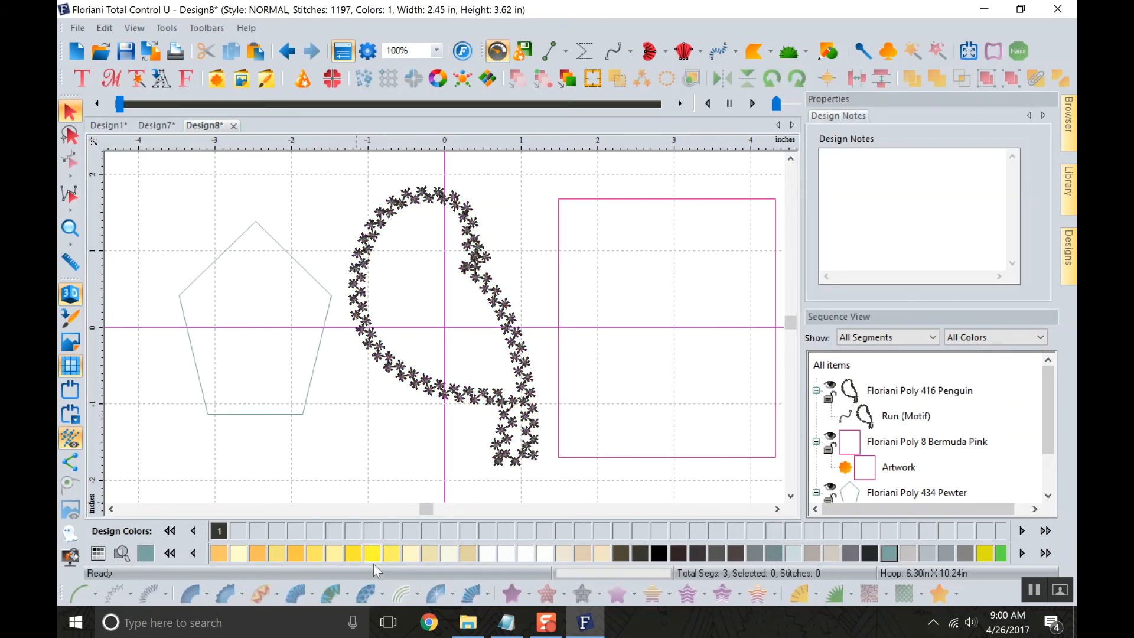